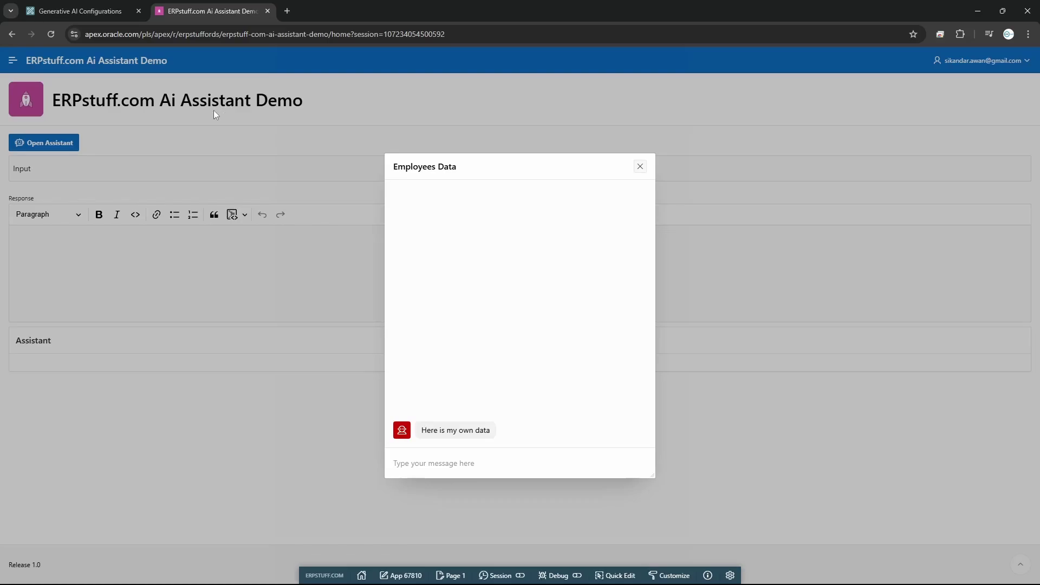
Step: Try out the finished demo's Employees Data assistant dialog by moving it, closing it and reopening it at the message field
mouse_move(503, 165)
mouse_down()
mouse_move(280, 163)
mouse_move(590, 153)
mouse_move(534, 155)
mouse_move(604, 167)
mouse_move(502, 145)
mouse_up()
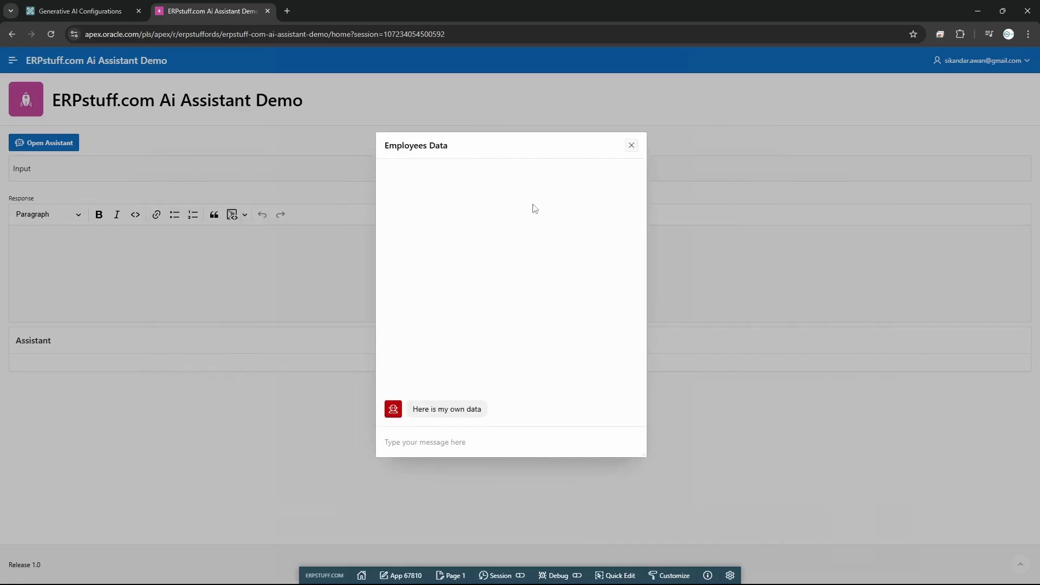
click(470, 442)
click(631, 146)
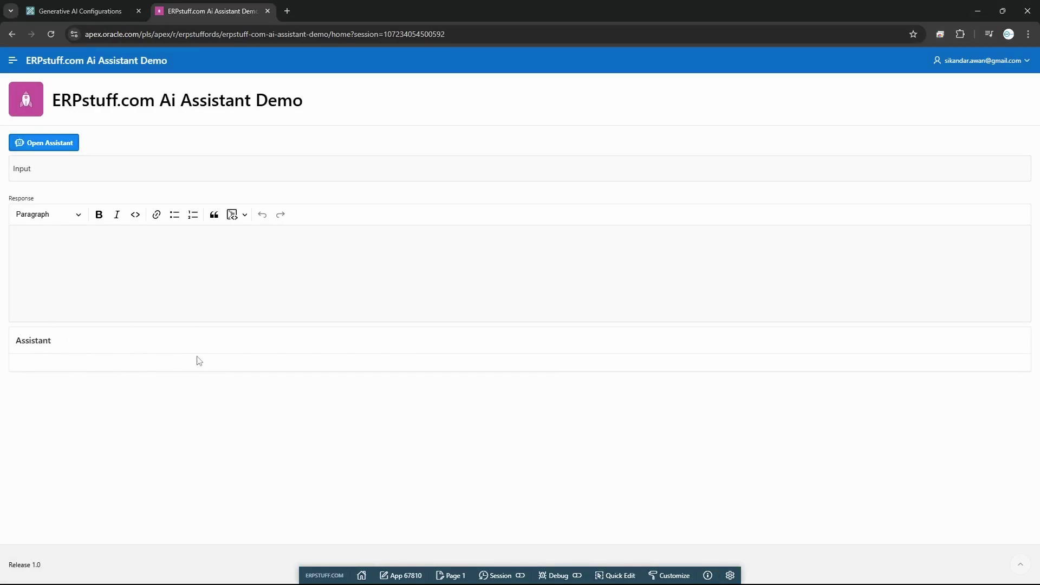
click(52, 144)
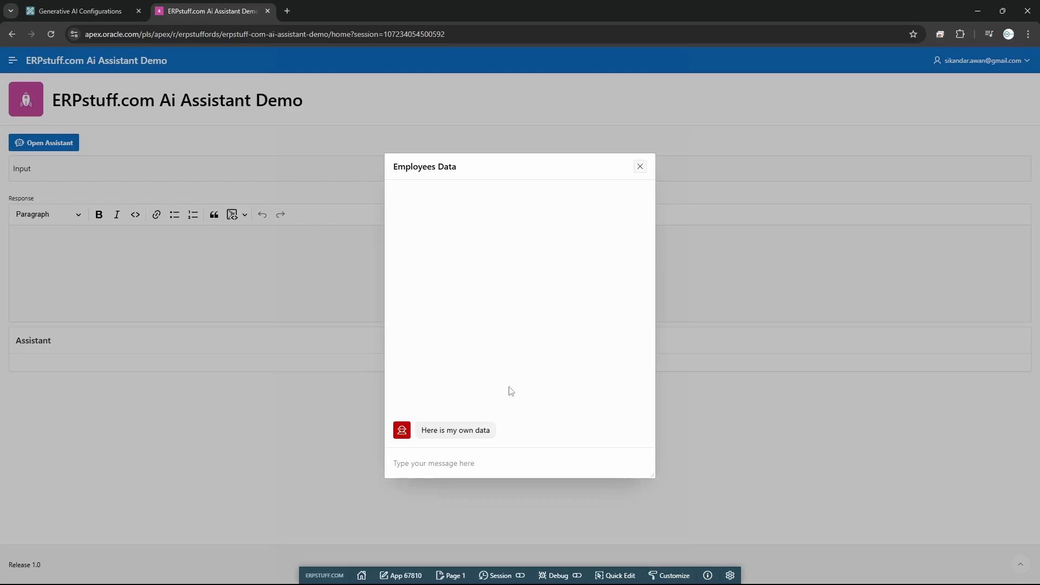
click(488, 459)
click(485, 466)
click(484, 466)
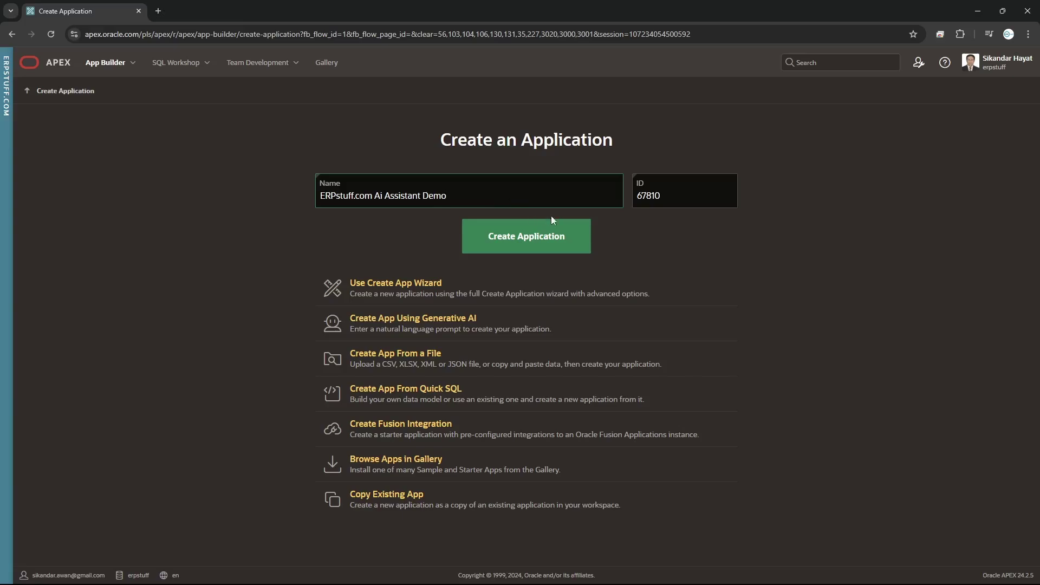
Step: Create the application ERPstuff.com Ai Assistant Demo with ID 67810 and open its Home page for editing
click(526, 236)
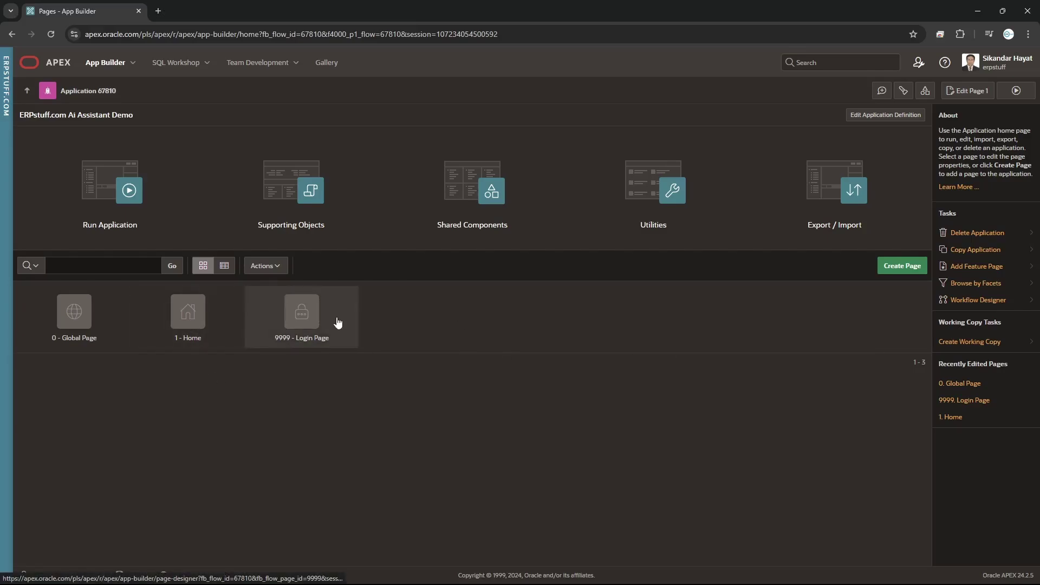
click(198, 309)
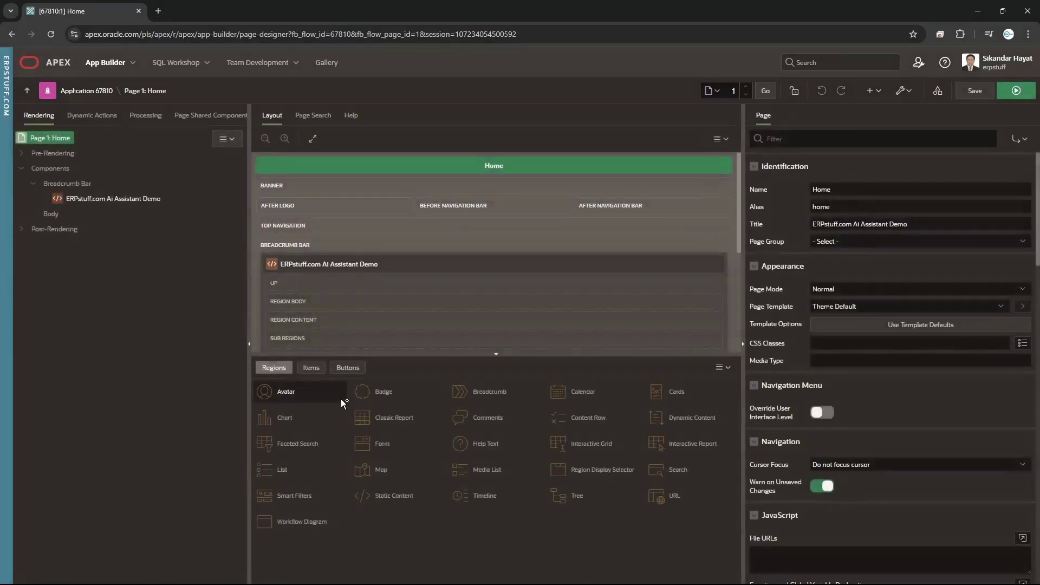
Step: Add a button named Open_Assistant to the Body of the Home page
click(49, 215)
right_click(49, 219)
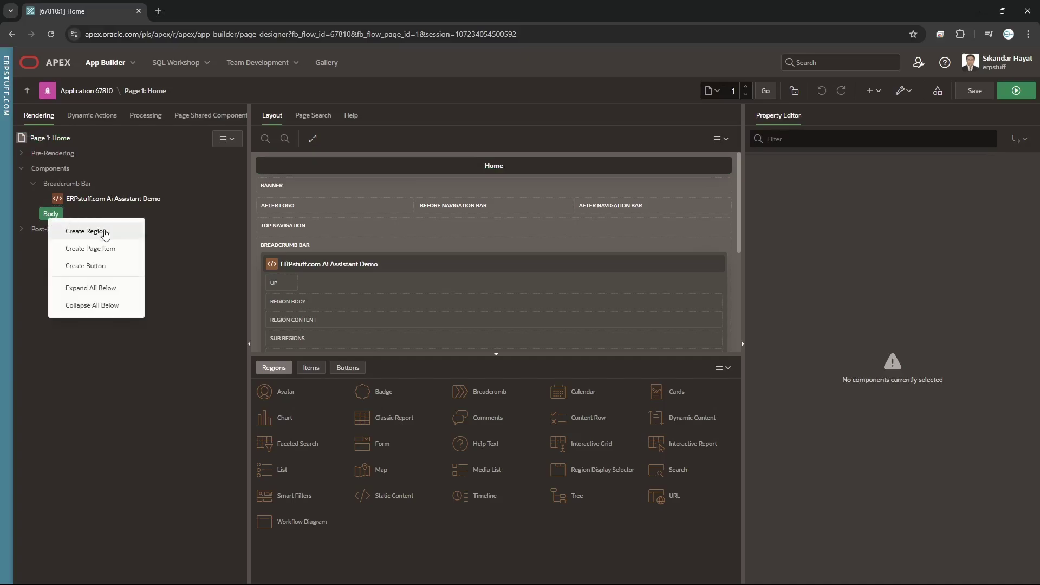
click(106, 271)
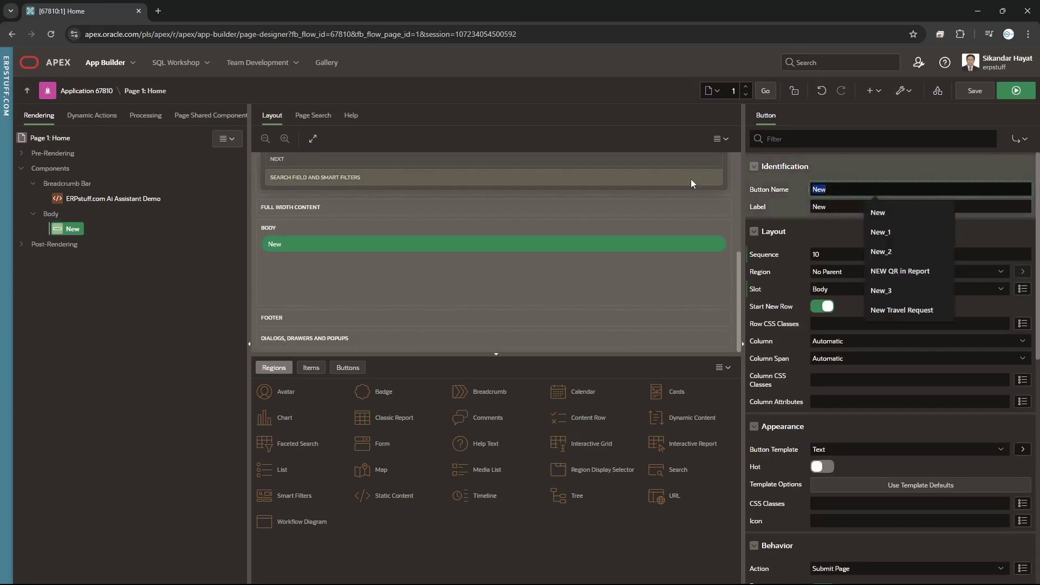
text(Open)
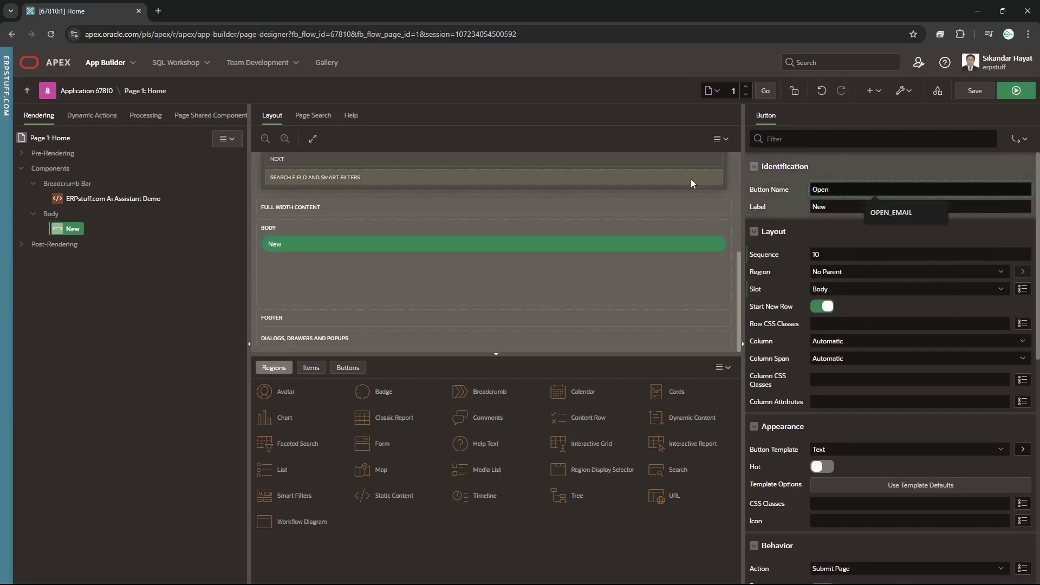
text(_Assist)
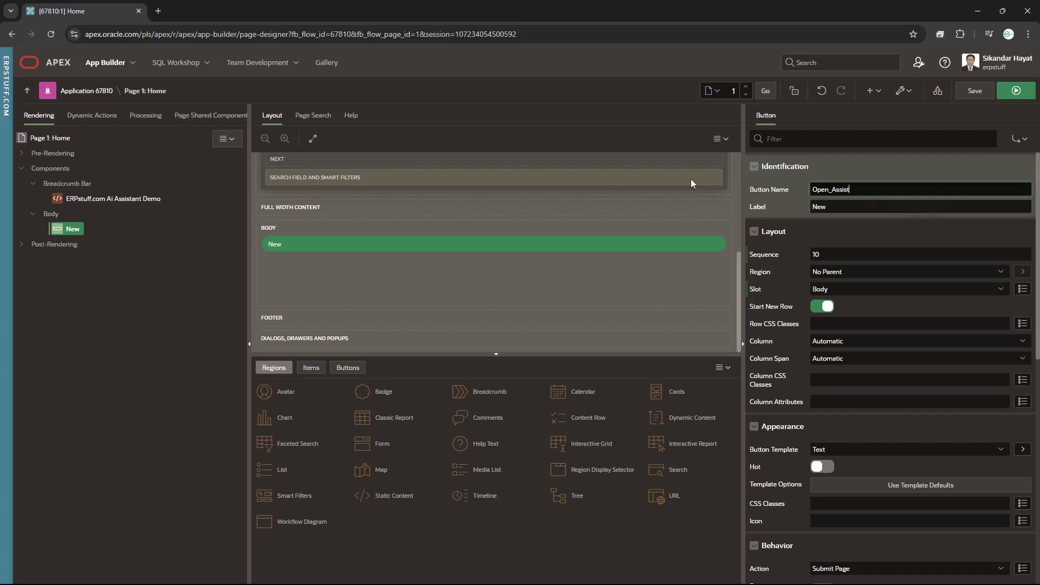
text(ant)
key(Return)
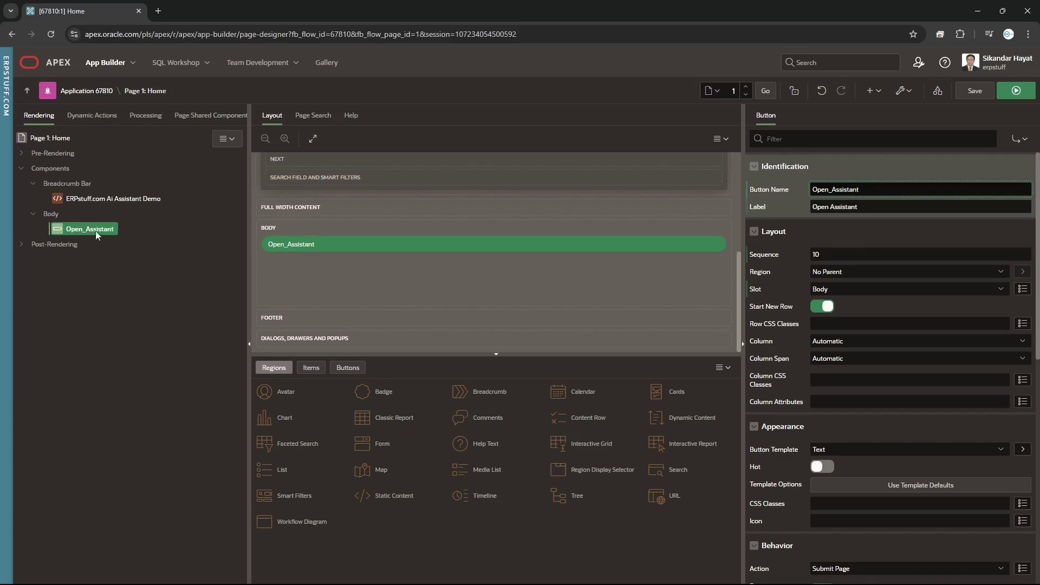
Step: Make the Open_Assistant button hot, give it the Text with Icon template with the fa-chatbot icon, and save the page
click(824, 466)
click(850, 450)
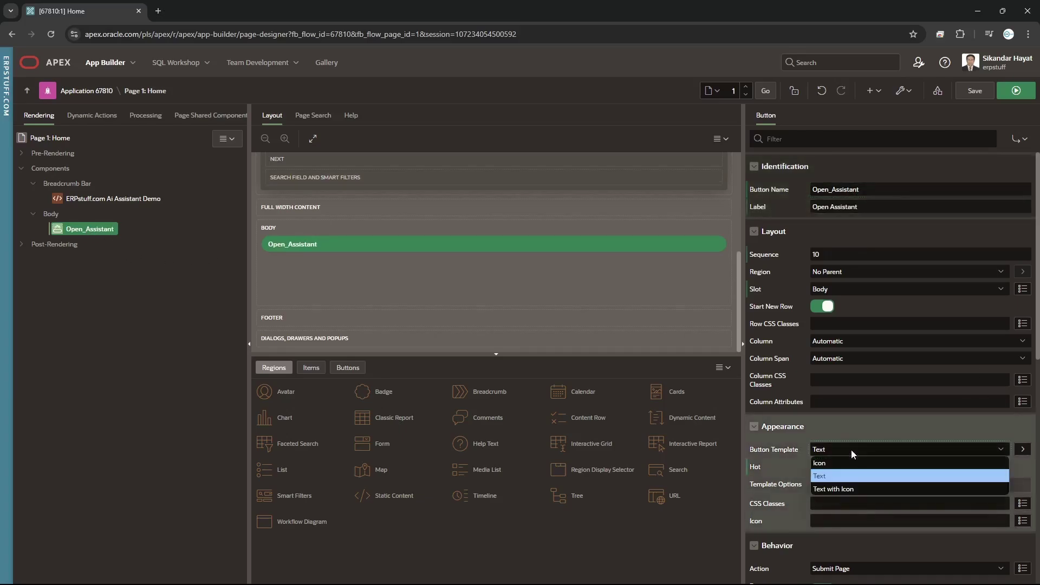
click(845, 490)
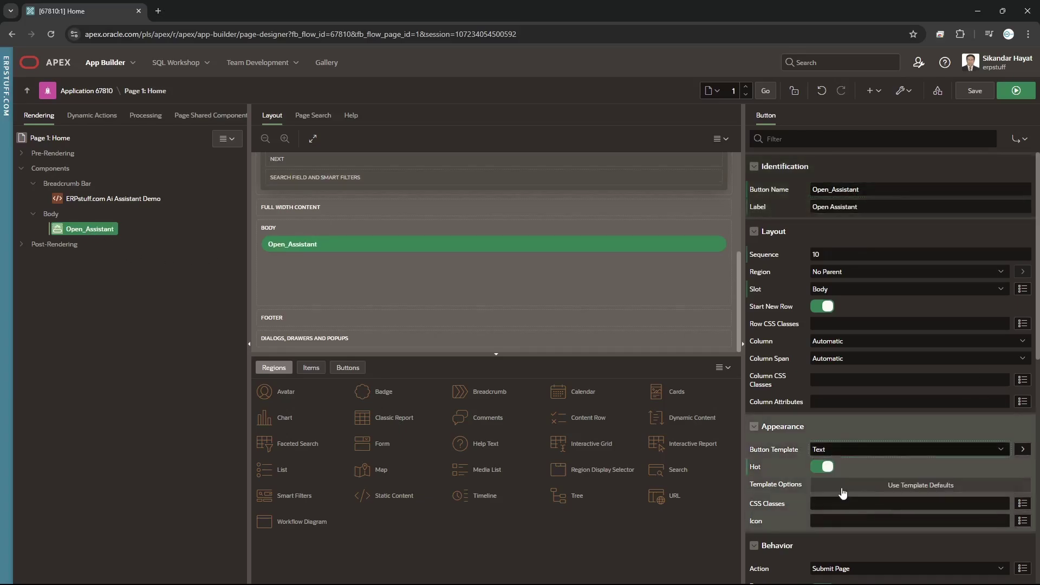
click(1022, 520)
click(446, 286)
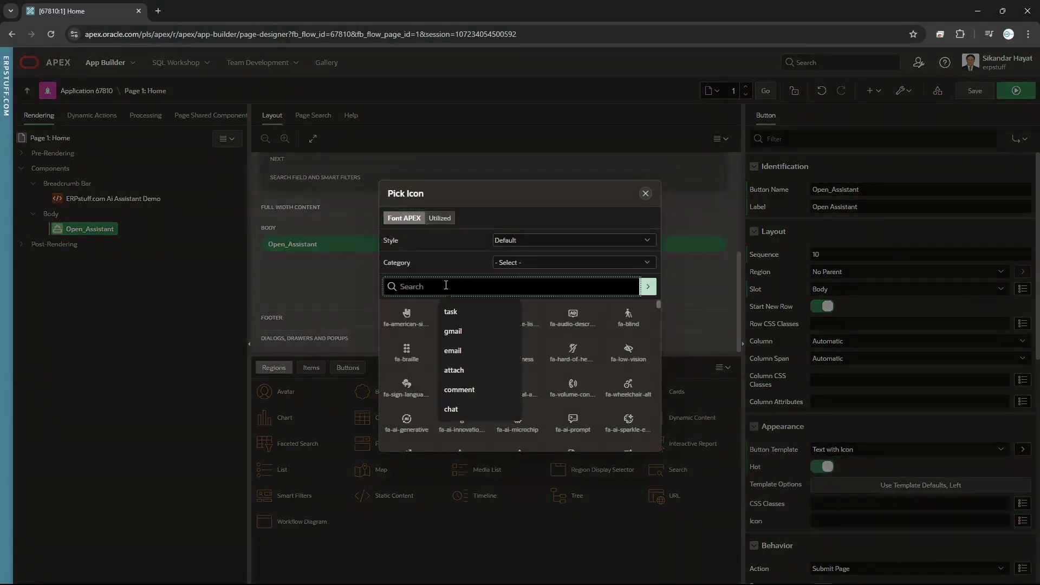
text(chat)
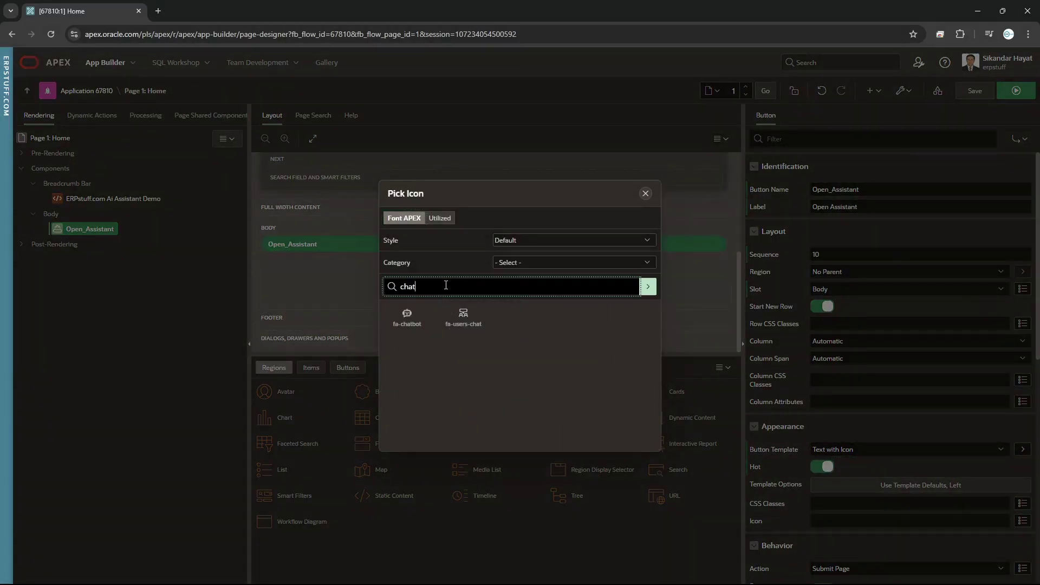
click(407, 315)
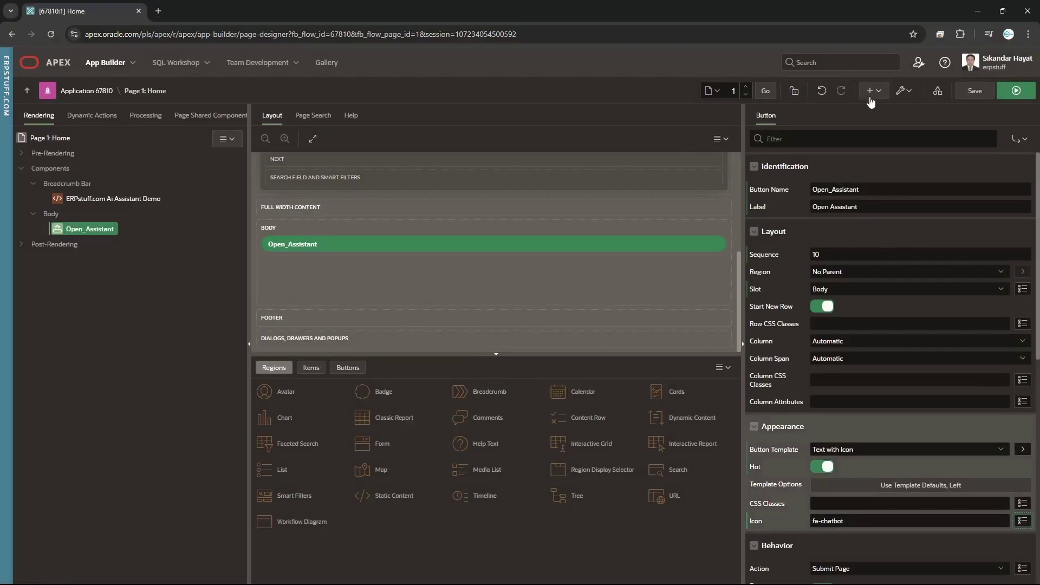
click(970, 93)
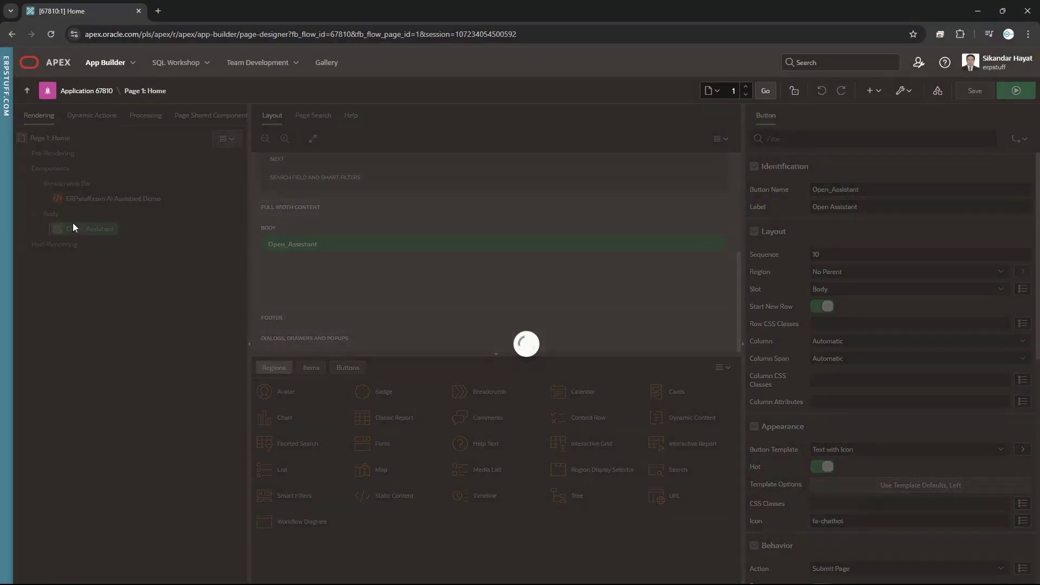
Step: Create a dynamic action named Assistant on the Open_Assistant button
right_click(81, 229)
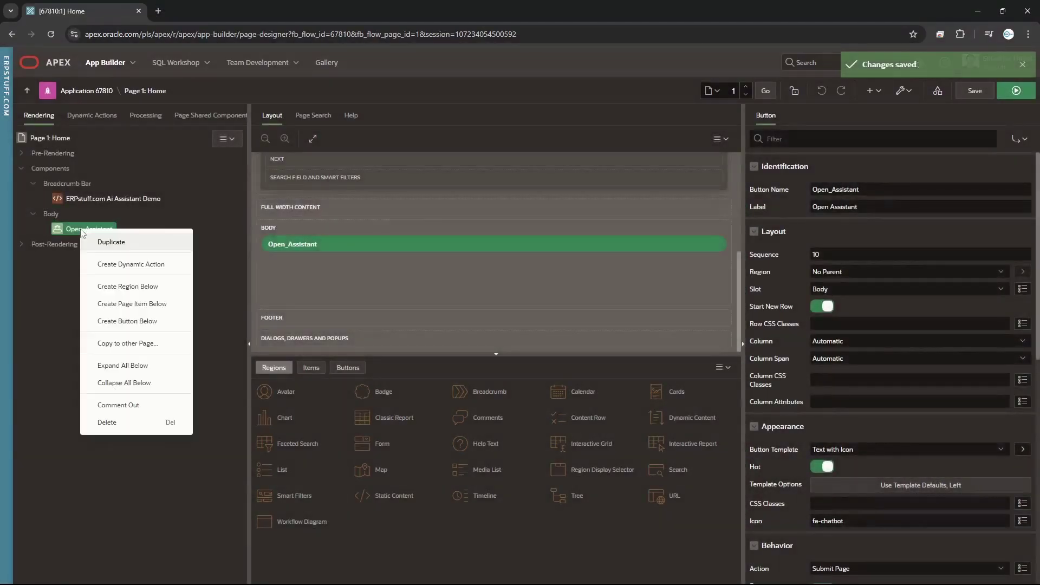
click(140, 268)
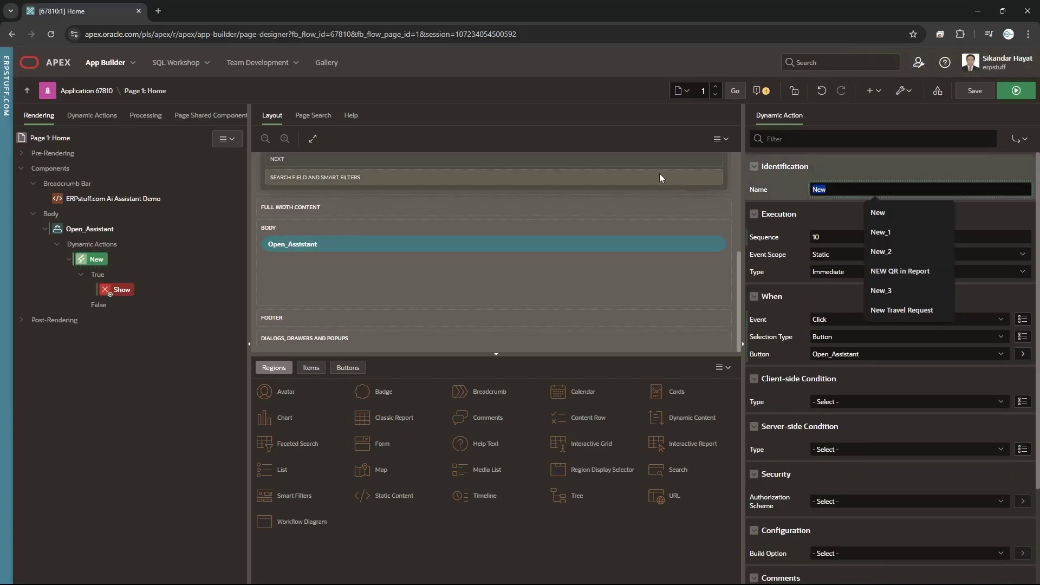
text(Assistant)
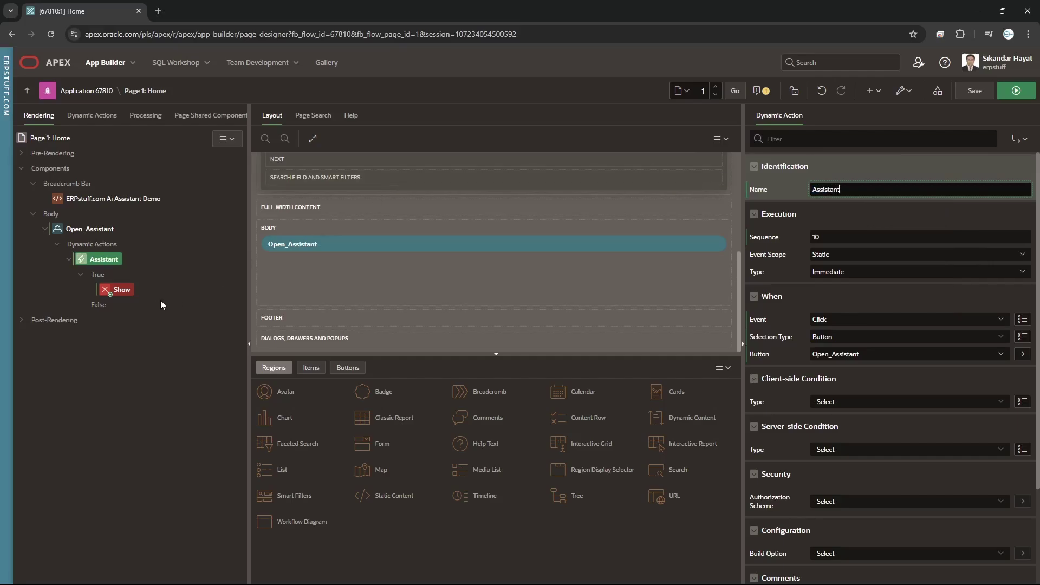
Step: Change the Assistant dynamic action's True action to Show AI Assistant and save the page
click(121, 291)
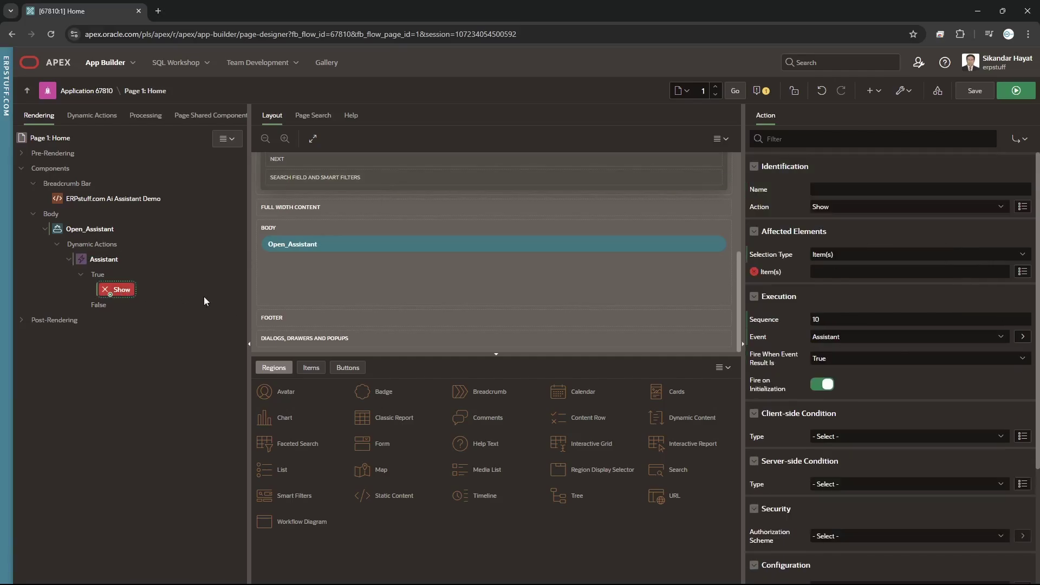
click(105, 259)
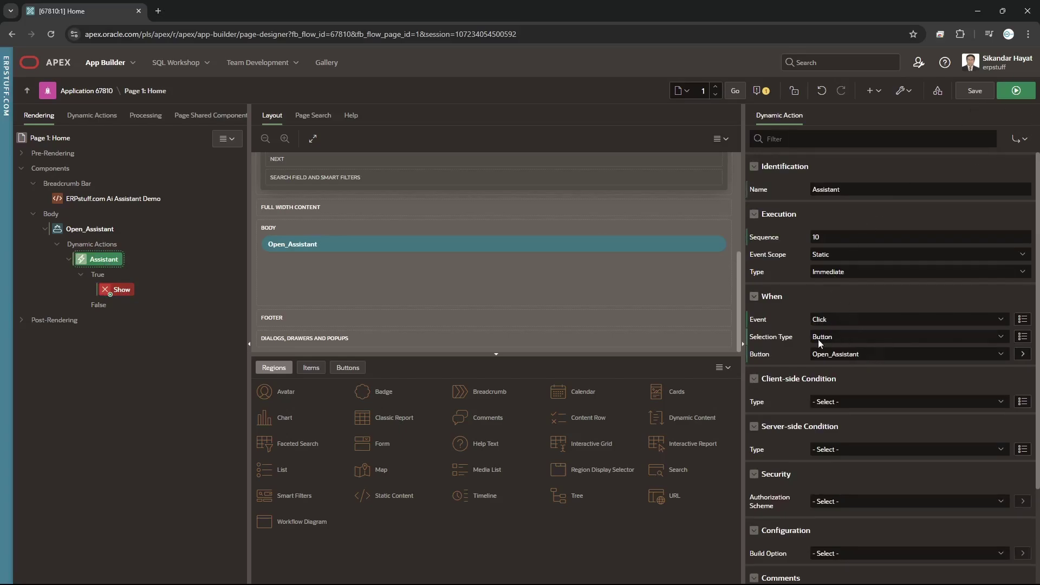
click(122, 291)
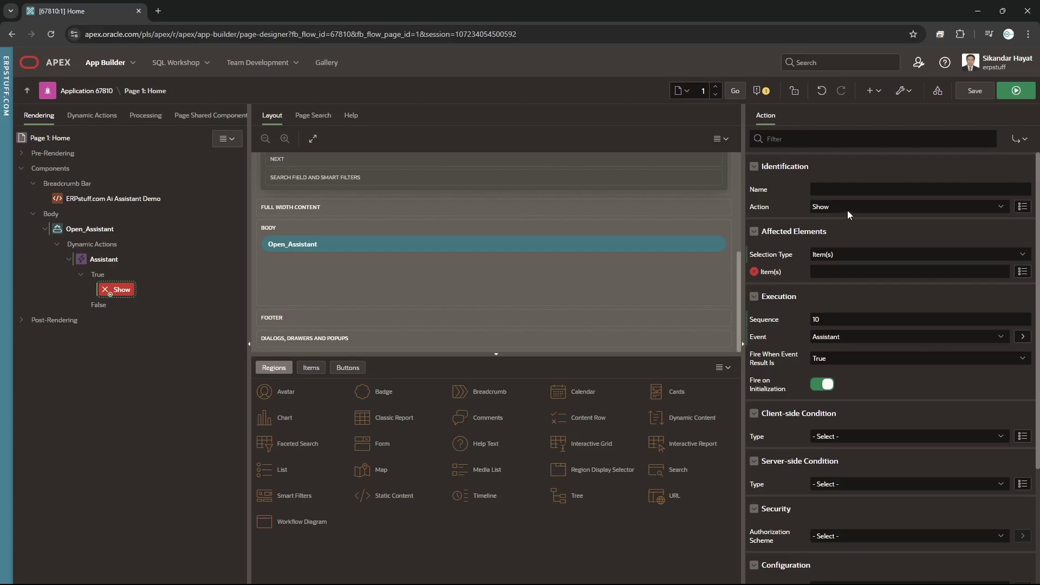
click(817, 210)
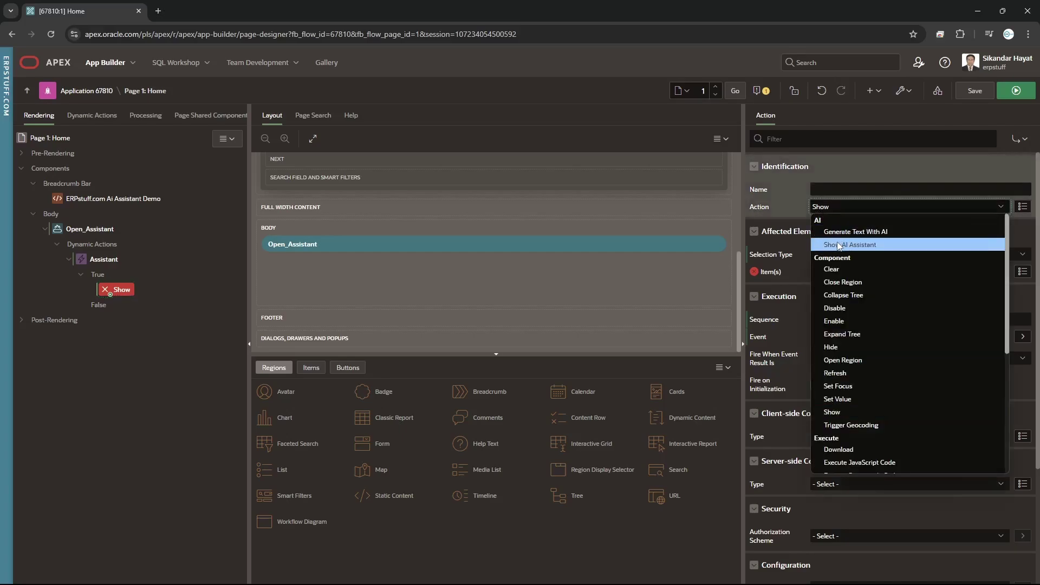
click(861, 245)
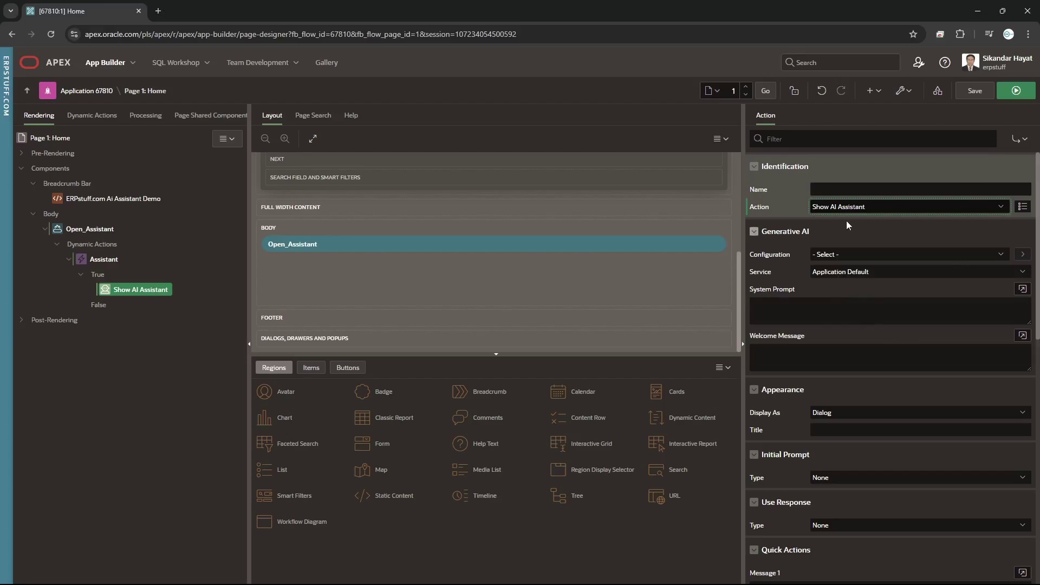
click(971, 99)
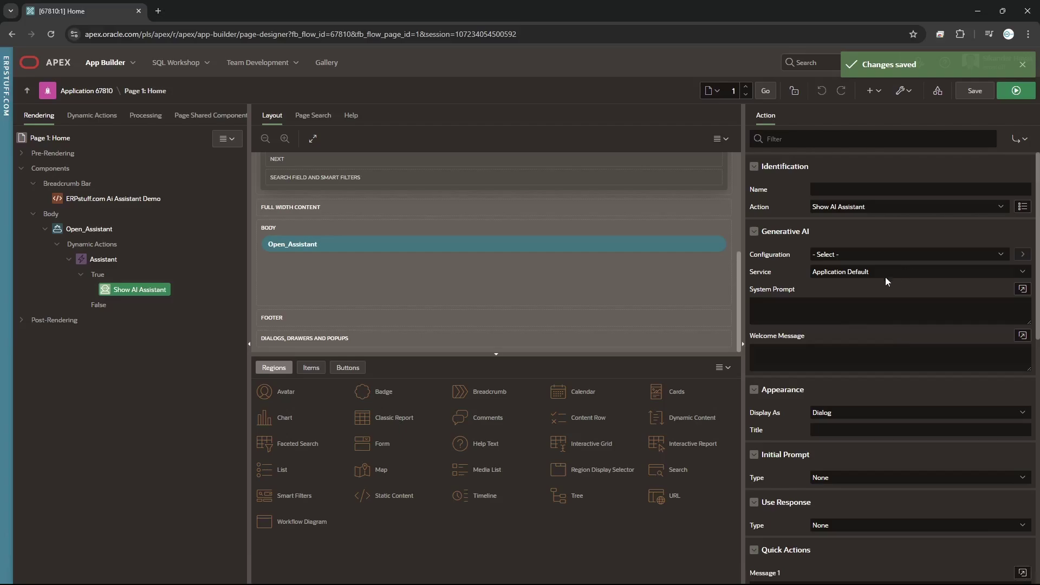
Step: Run the page and sign in to the application with the saved username and password
click(1011, 96)
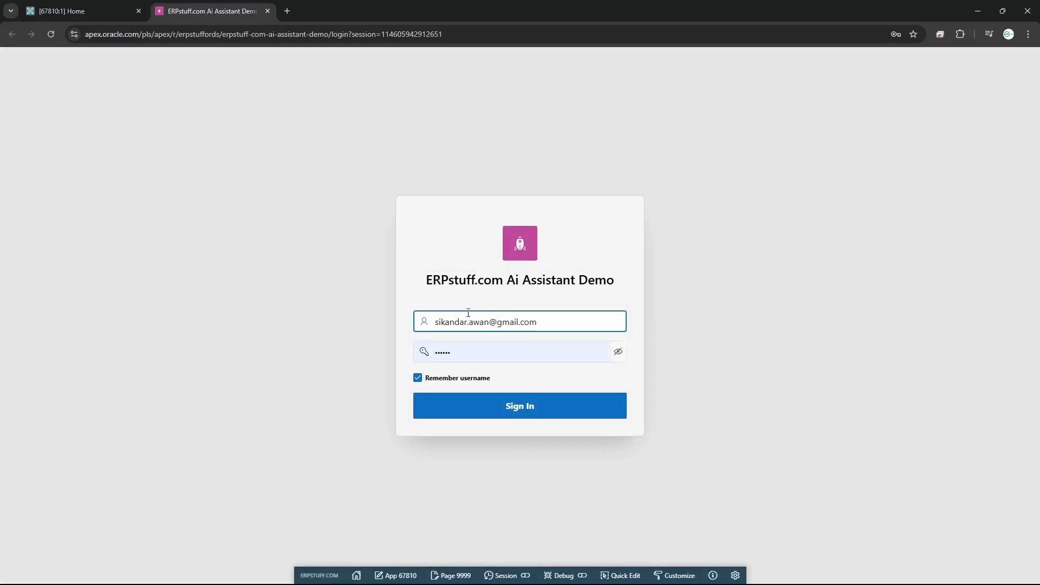
click(468, 312)
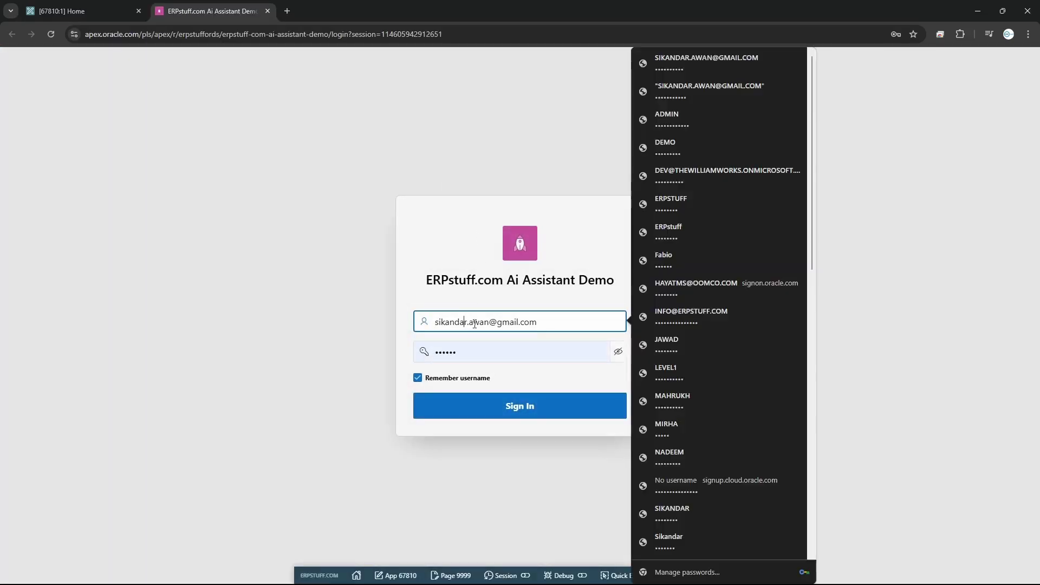
click(652, 80)
click(509, 411)
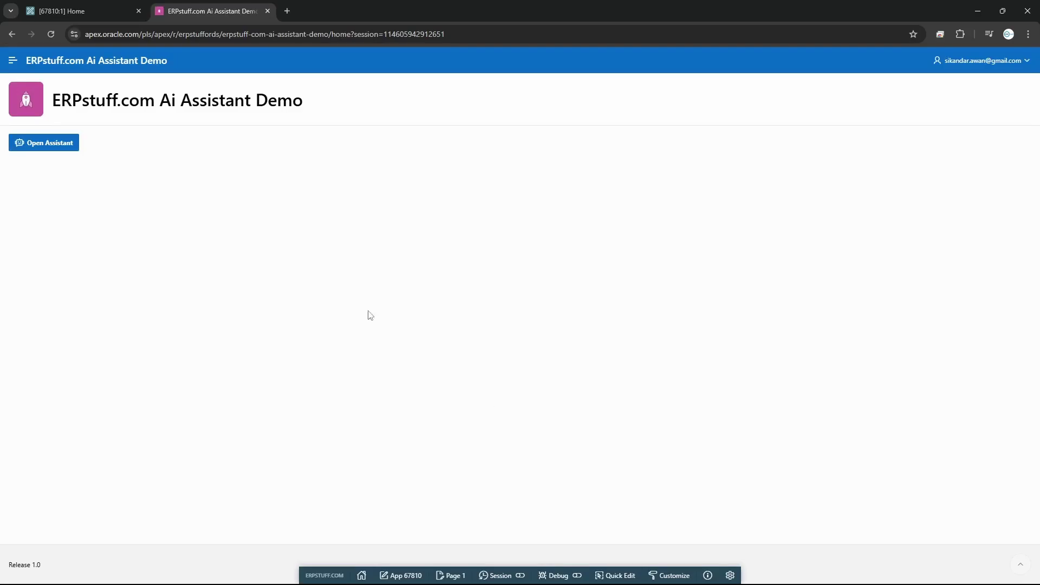
Step: Test the Open Assistant button by entering the message "sdfasdf" in the chat dialog, then close it and discard the unsent message
click(47, 150)
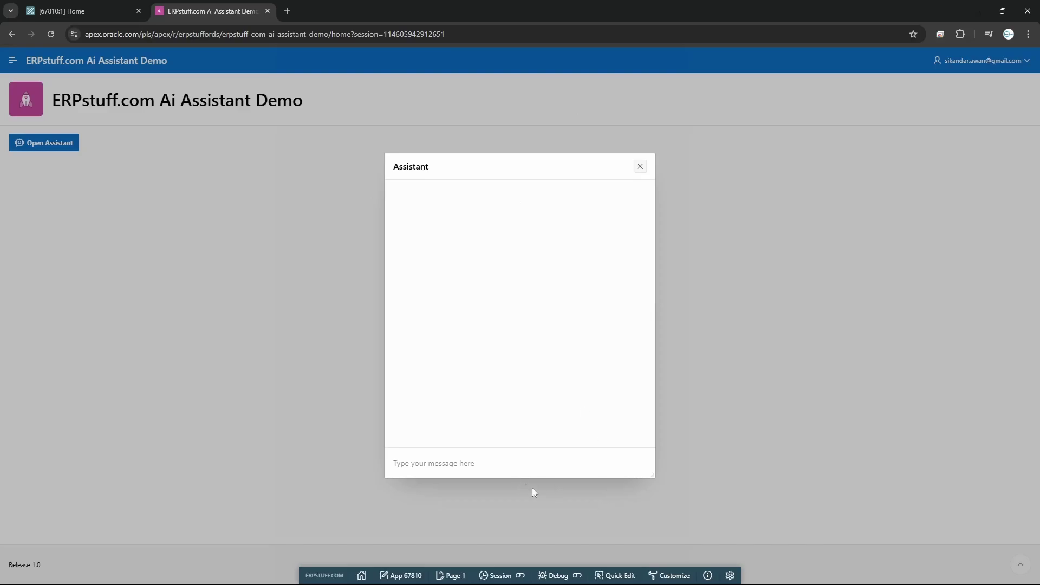
click(493, 463)
text(sdfasdf)
click(639, 167)
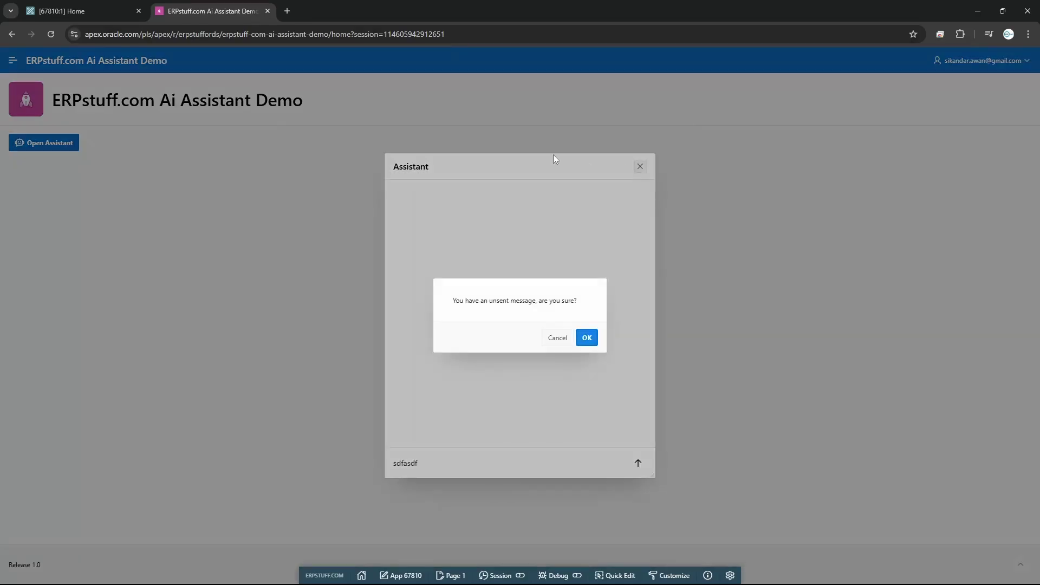
click(590, 339)
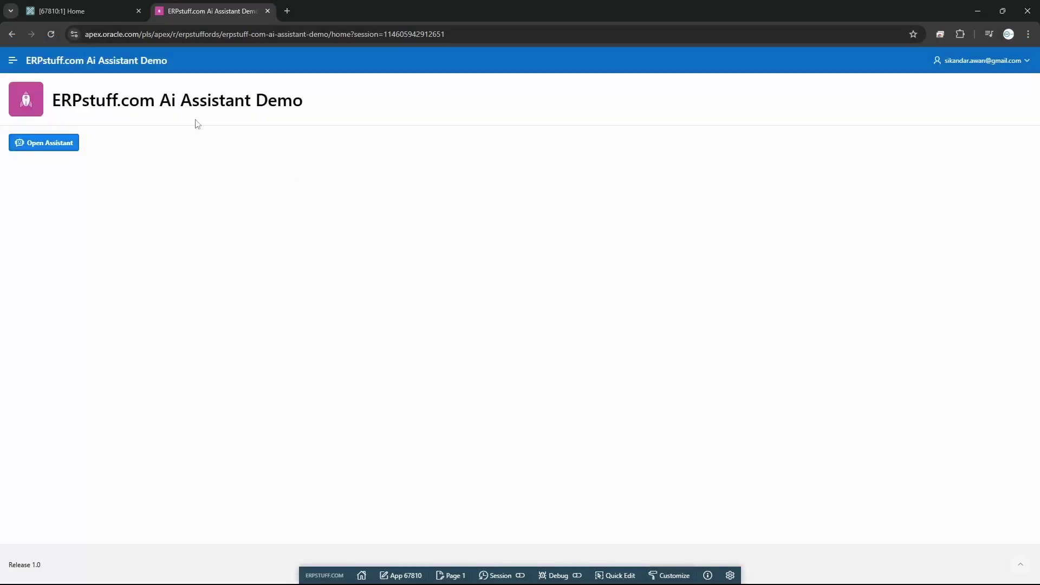
Step: Return to Page Designer and name the Show AI Assistant action "My Assistant"
click(89, 12)
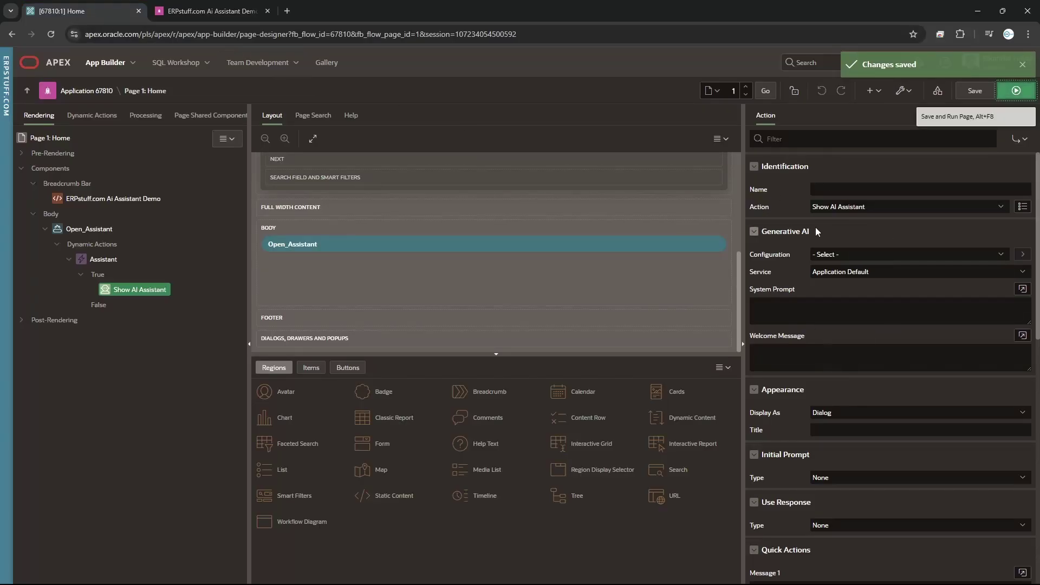
click(834, 188)
text(M)
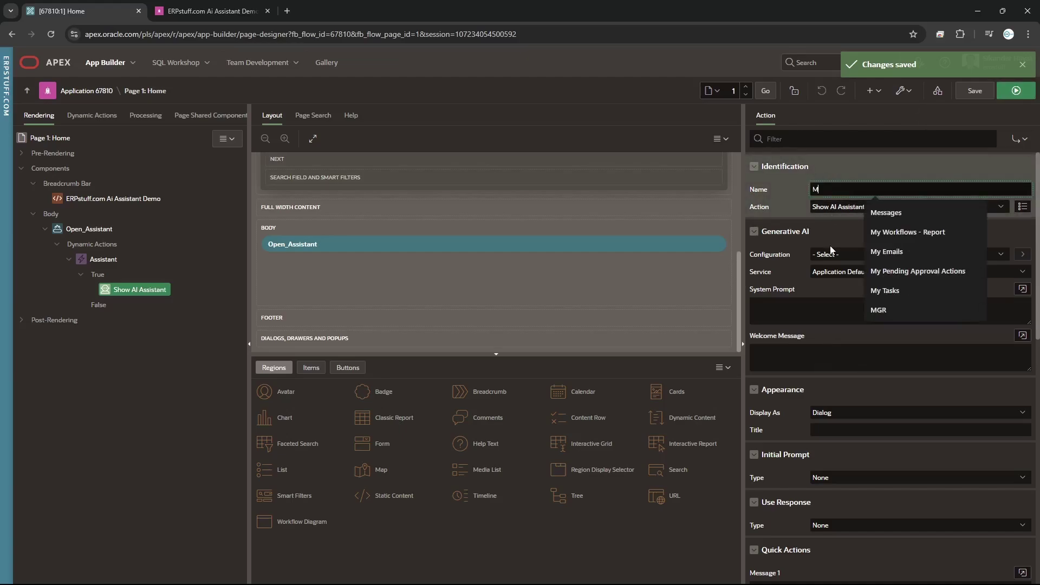
text(y Assist)
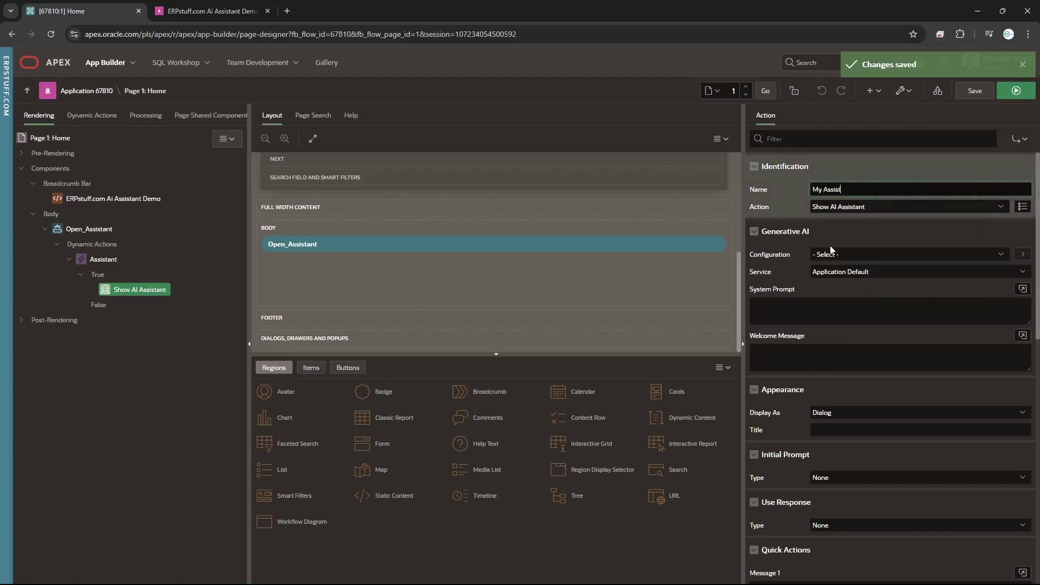
text(ant)
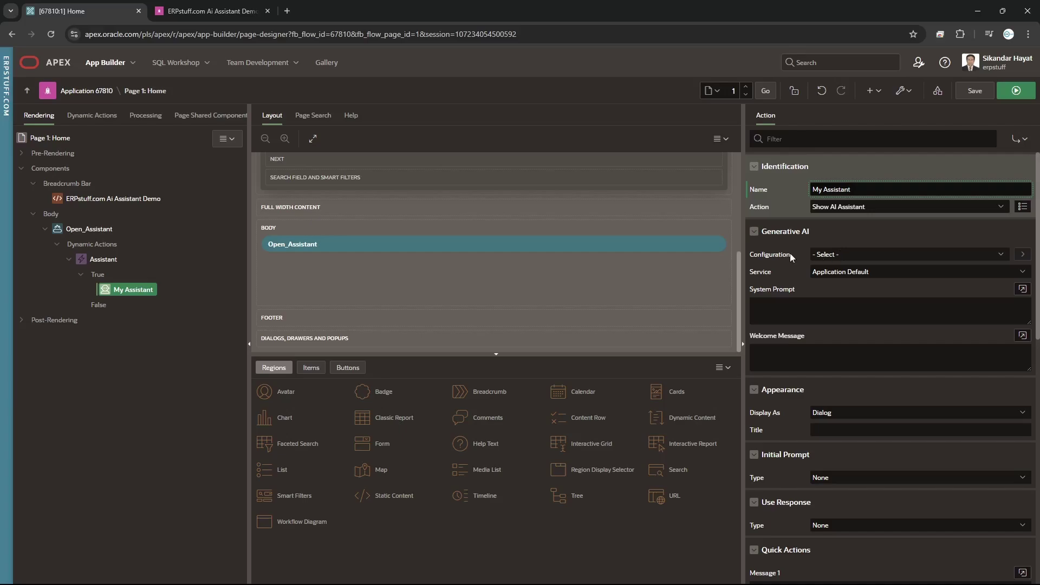
Step: Set the My Assistant action's Generative AI service to erpstuff cohere, leaving its configuration unselected
click(846, 256)
click(870, 254)
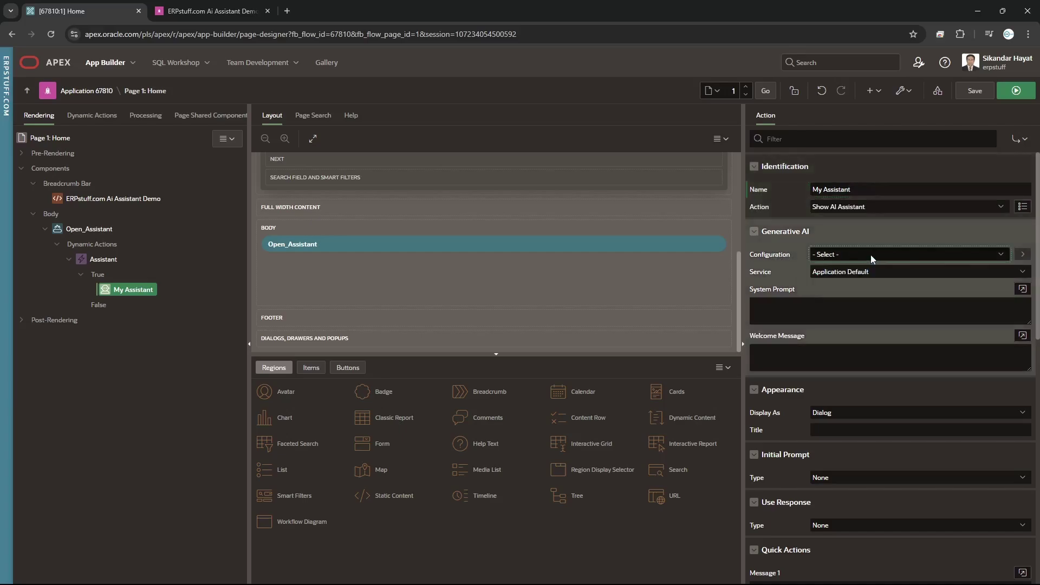
click(870, 255)
click(827, 256)
click(822, 273)
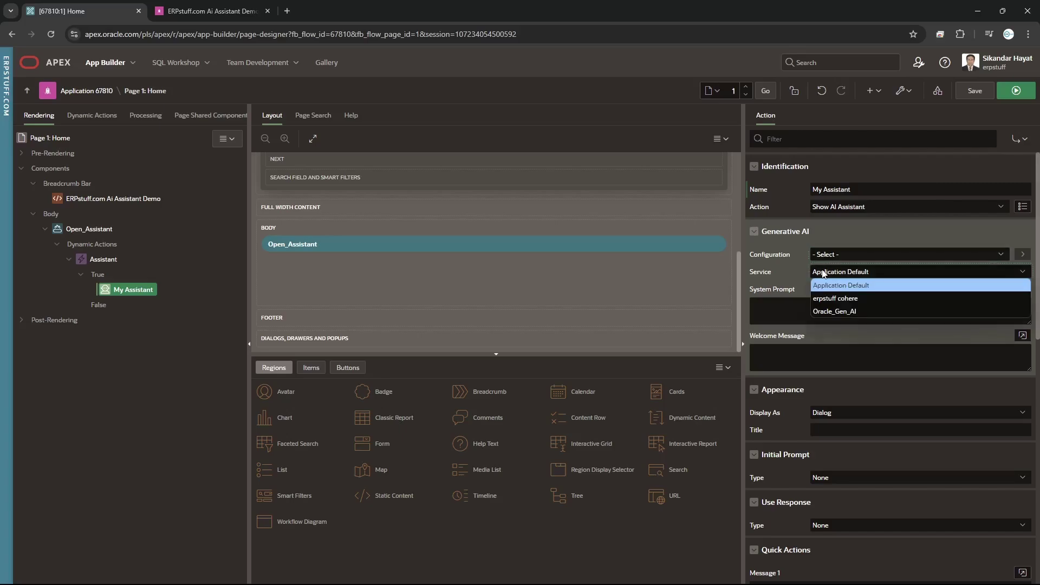
click(846, 301)
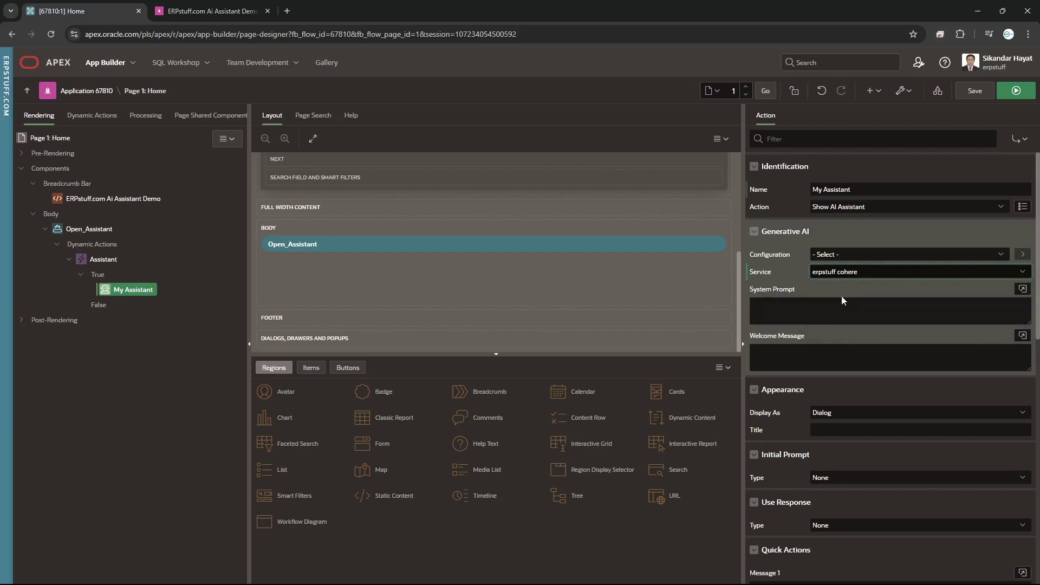
Step: Enter the system prompt "Only give responses related to Oracle." for the My Assistant action
click(802, 312)
click(794, 353)
click(780, 307)
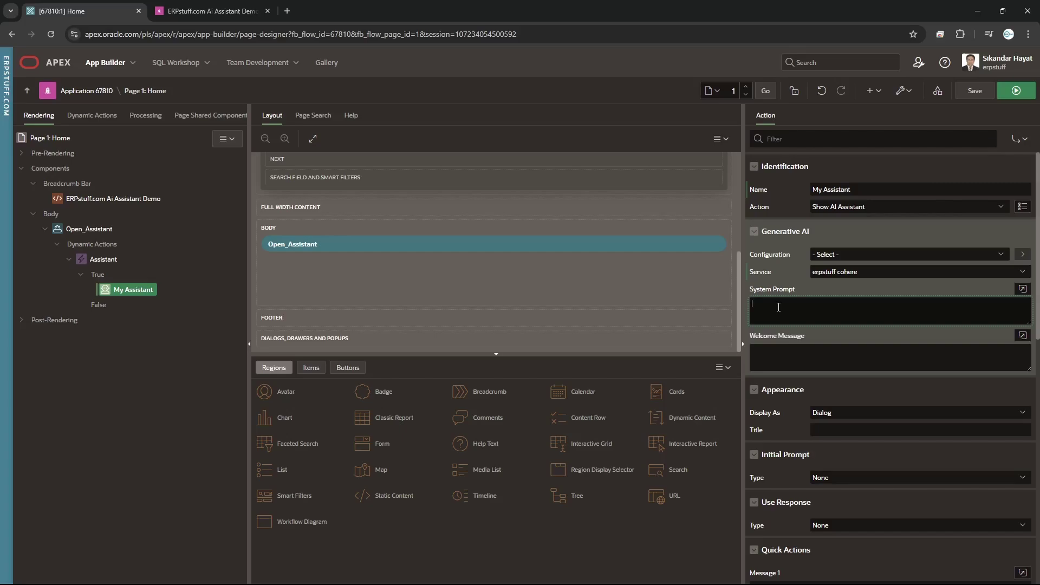
text(Only give responses related to Oracle.)
Step: Enter the welcome message "Welcome to ERPstuff Assistant." and save the page
click(784, 360)
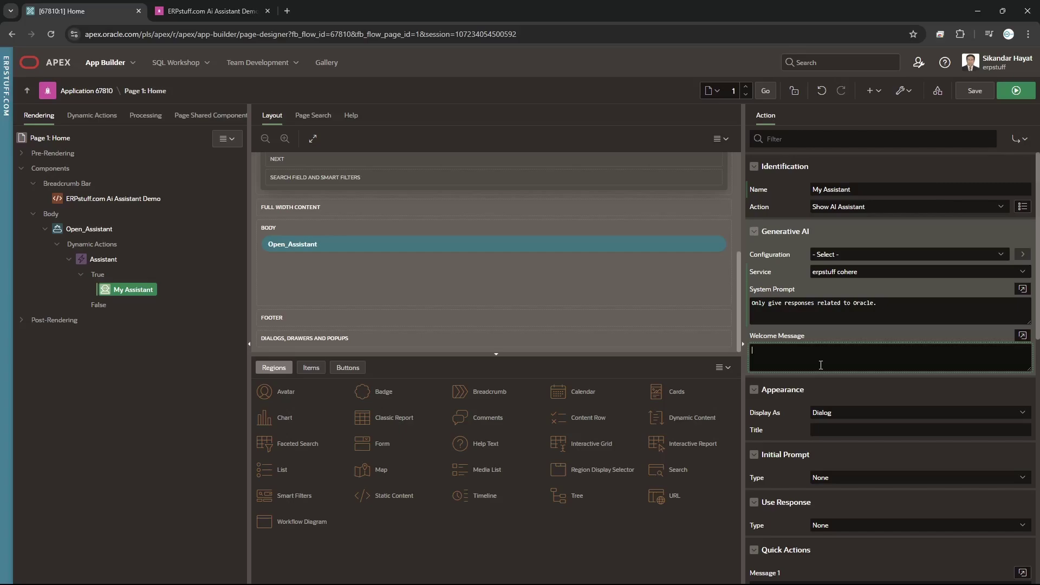
text(Welcome to ERPstuff Assistant.)
scroll(958, 468, down, 10)
scroll(945, 450, up, 10)
click(975, 91)
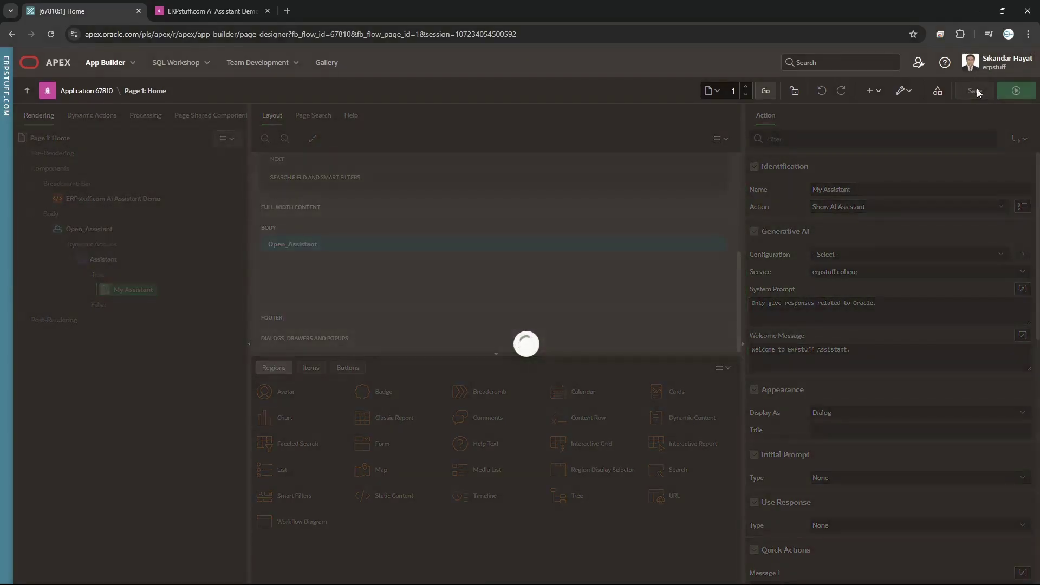
Step: Run the page, open the assistant dialog and compare its welcome message with the action's settings in Page Designer
click(1016, 94)
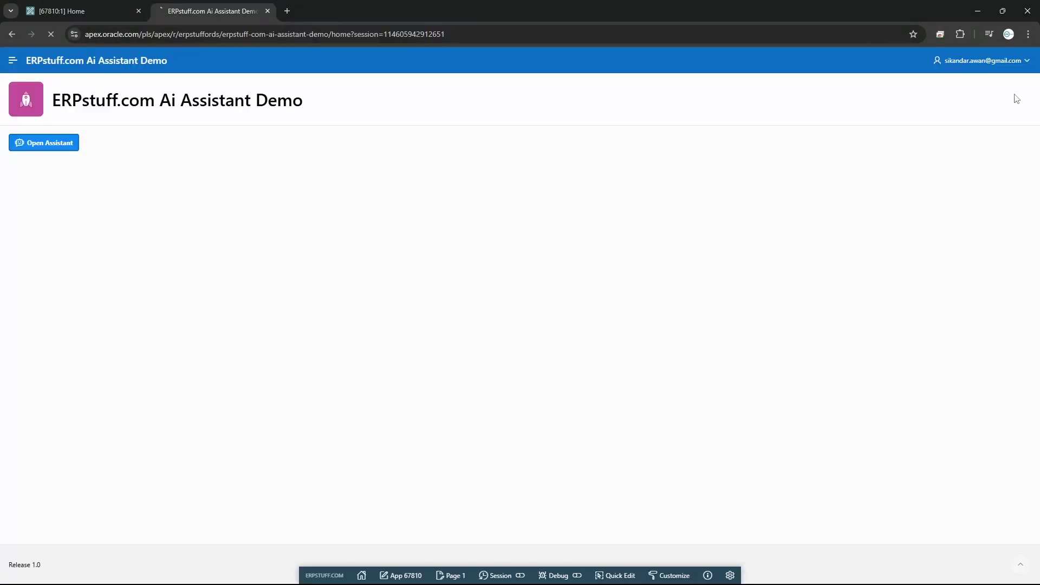
click(74, 144)
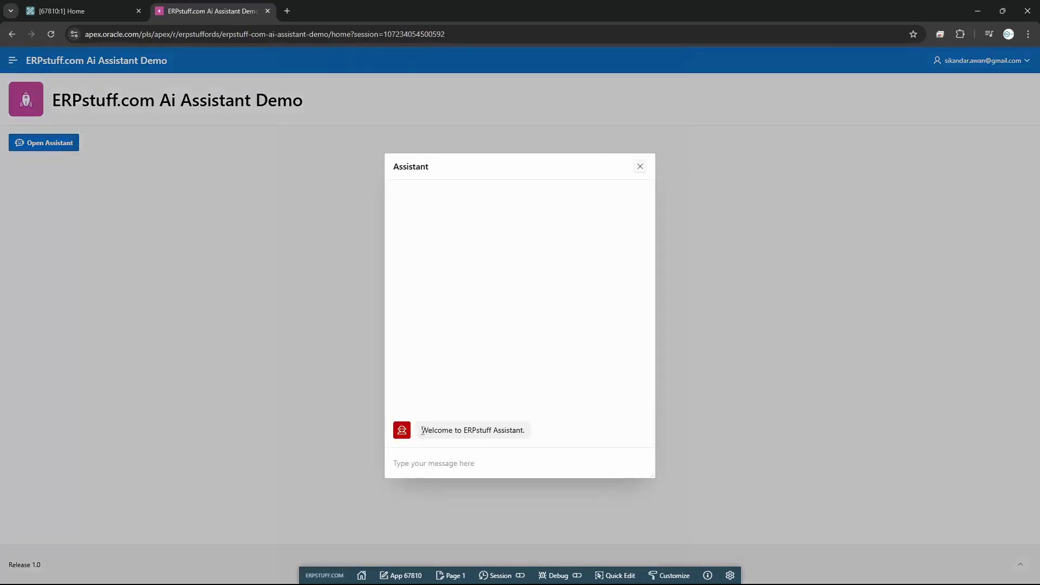
drag(422, 431, 526, 437)
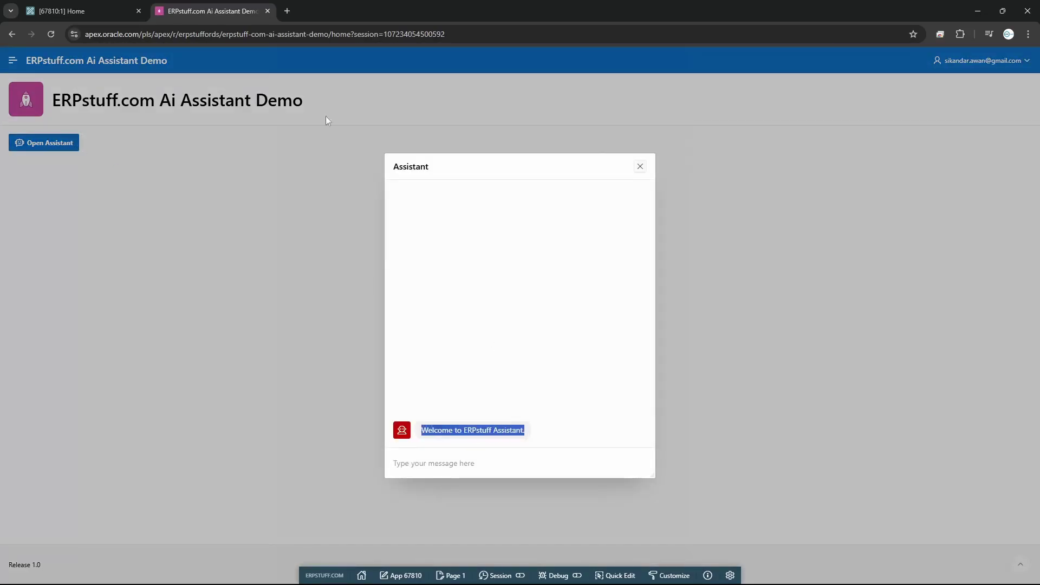
click(81, 12)
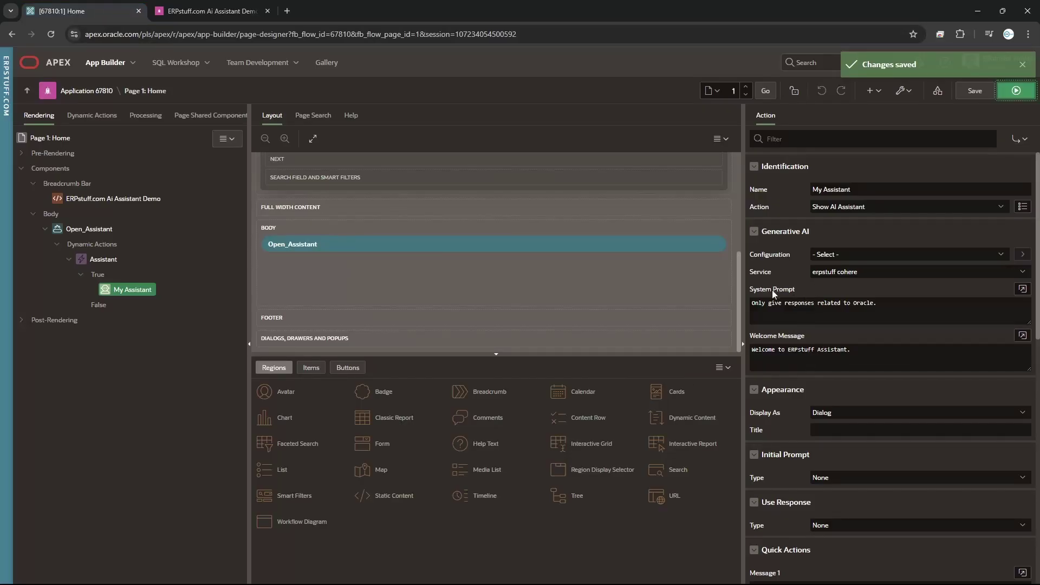
click(213, 16)
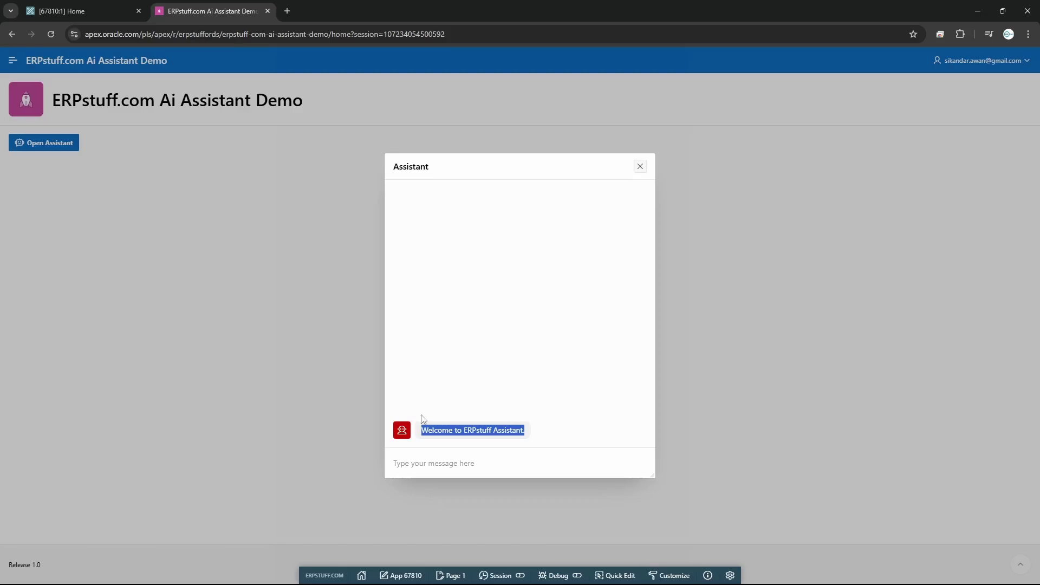
Step: Send the message "I need help related to MS Excel" to the assistant, review the reply and close the dialog
click(494, 461)
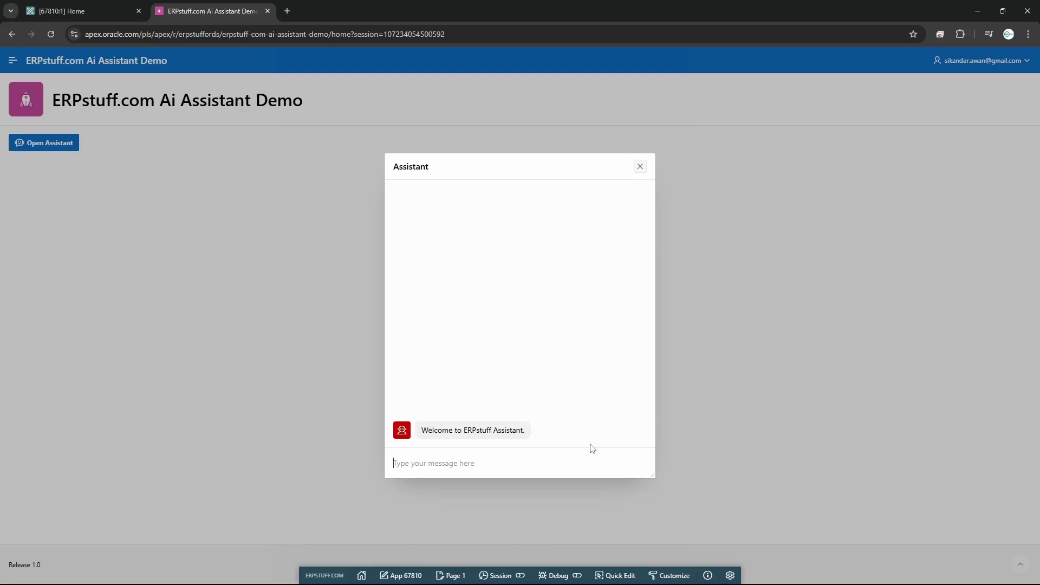
text(I need help related to MS Excel)
key(Return)
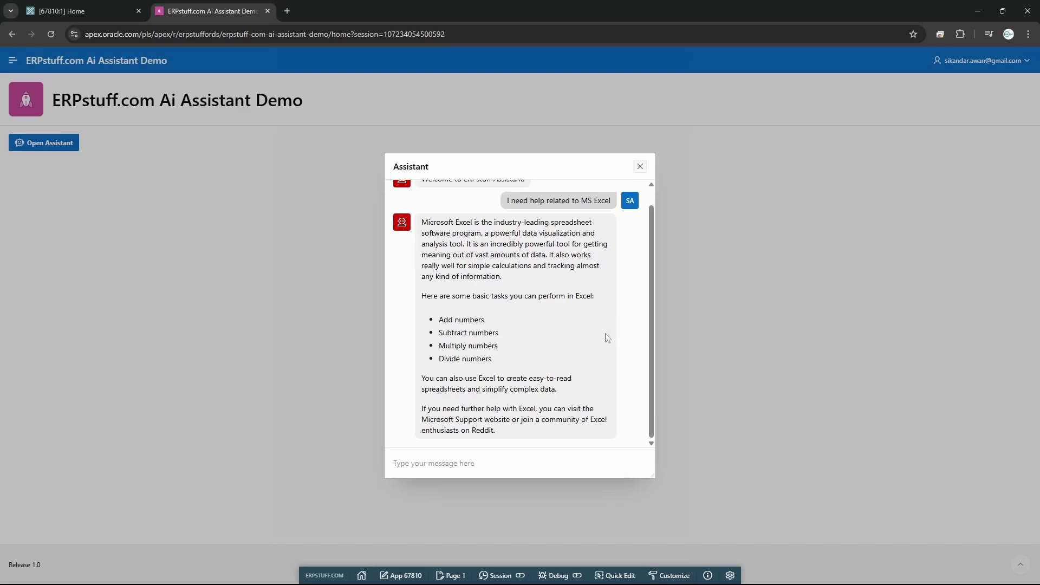
scroll(539, 377, up, 1)
scroll(539, 377, down, 1)
click(640, 166)
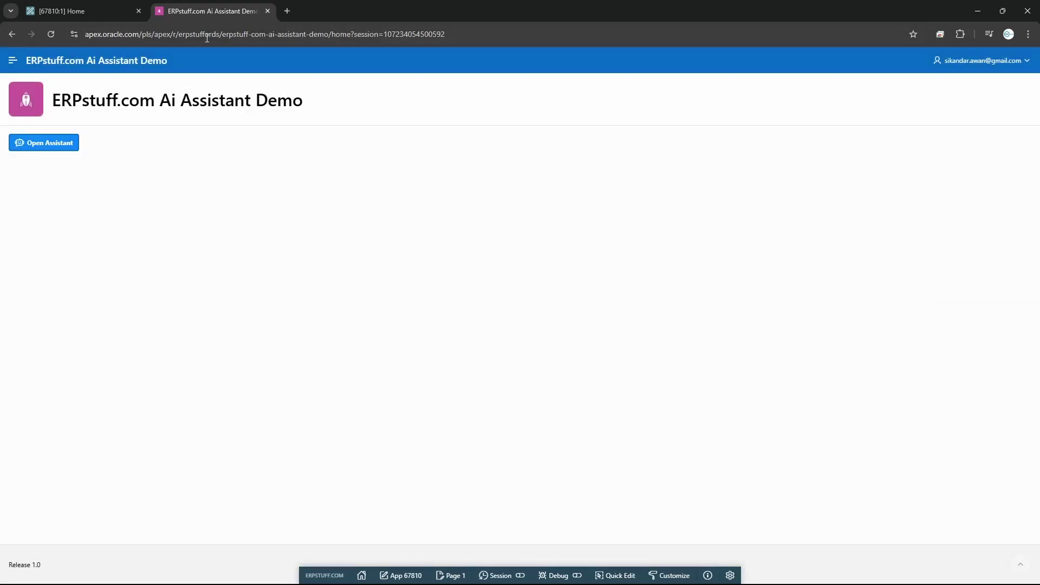
Step: Extend the system prompt with "and for any other question or prompt reply Data not found" and save the page
click(92, 9)
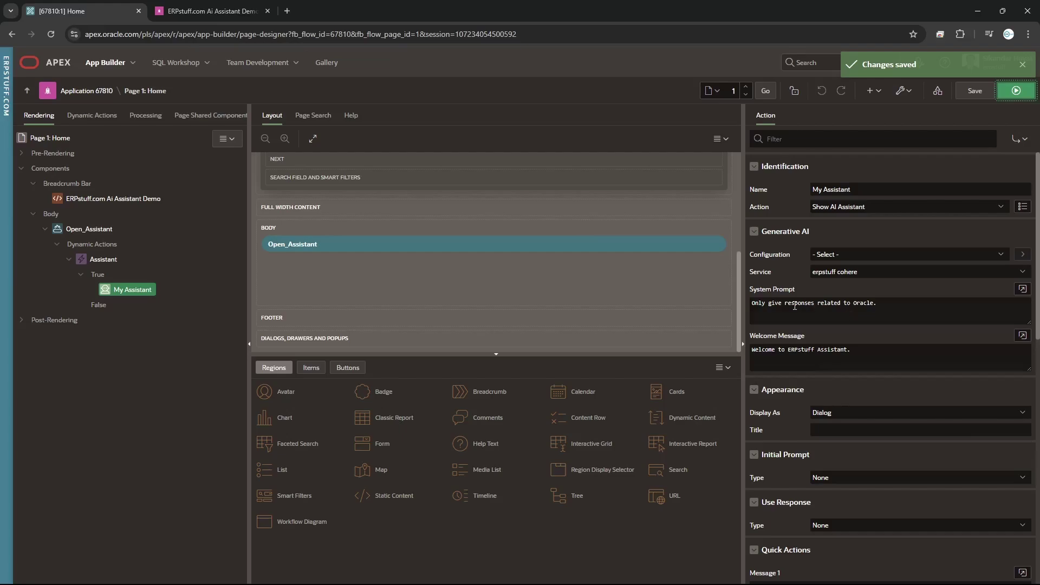
click(873, 304)
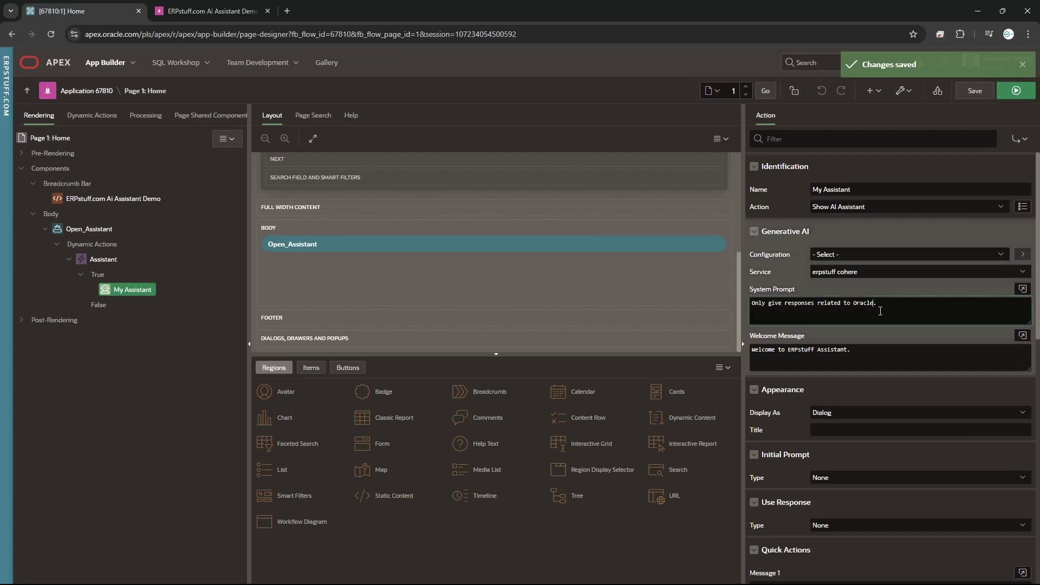
text(and for any q)
text(the)
text(r question)
text( or prompt)
text(reply )
text(Data )
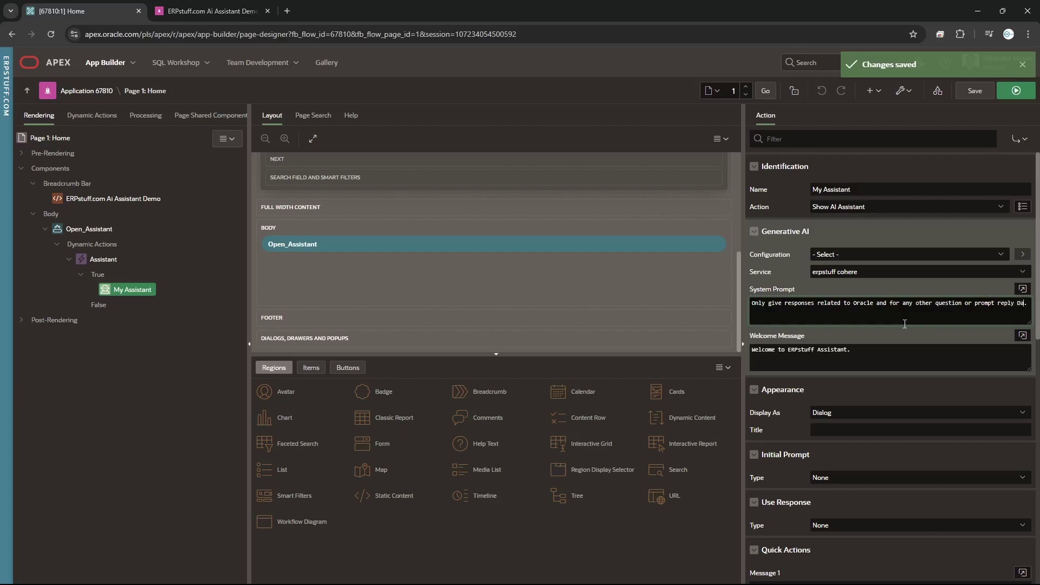
text(not found)
click(980, 89)
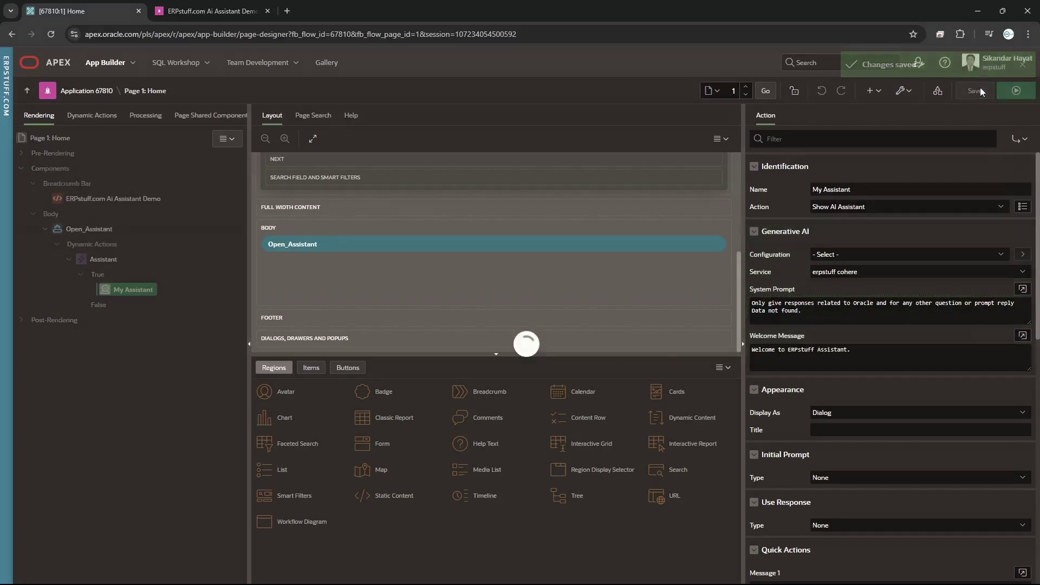
Step: Reload the running application, open the assistant and ask "What is MS Excel?"
click(195, 11)
click(52, 34)
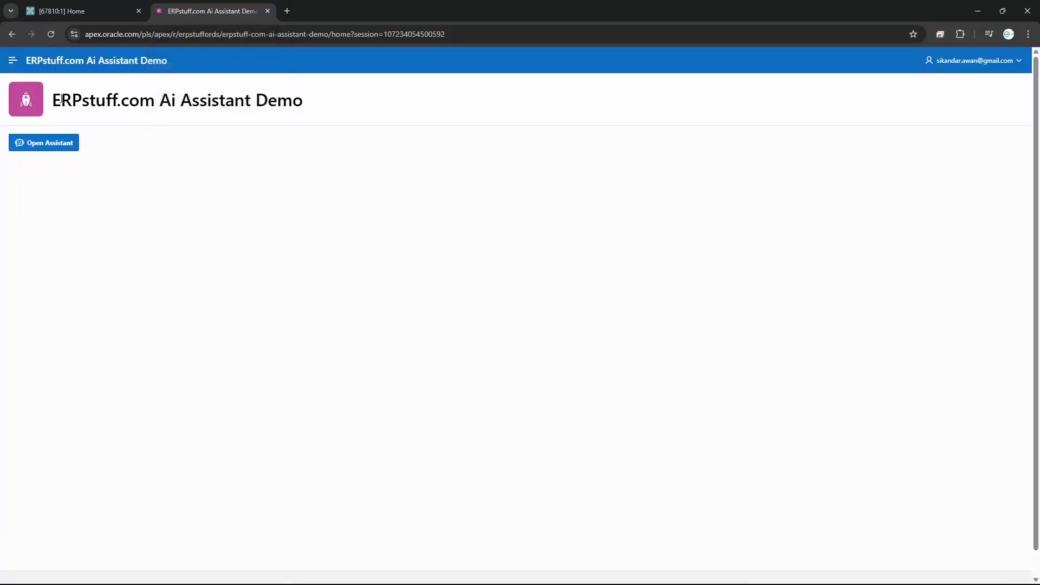
click(75, 144)
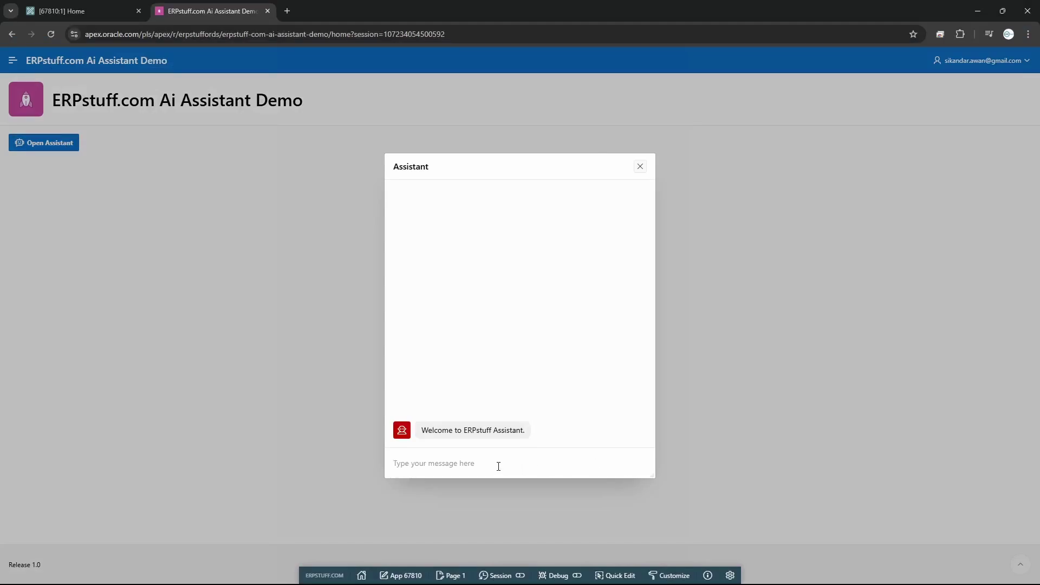
text(What is MS Excel?)
key(Return)
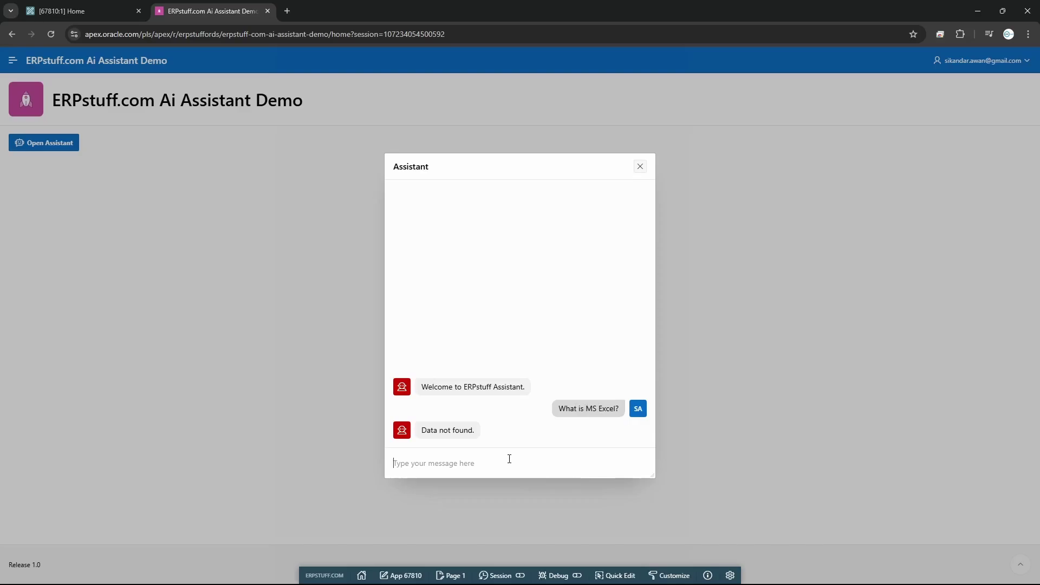
Step: Ask the assistant "What is Oracle?" and close the chat dialog after reading the reply
text(What is Oracle?)
key(Return)
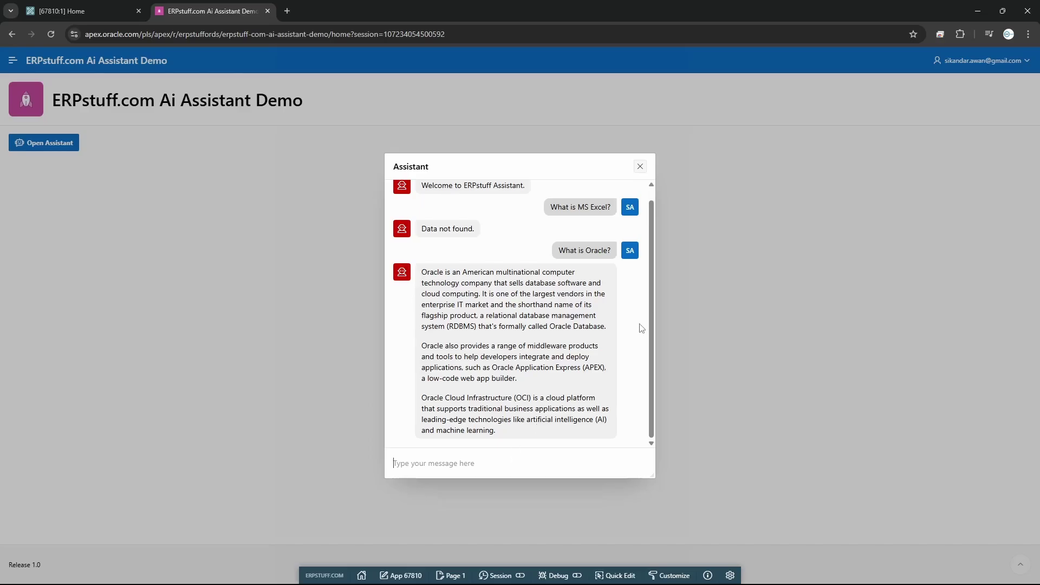
click(640, 166)
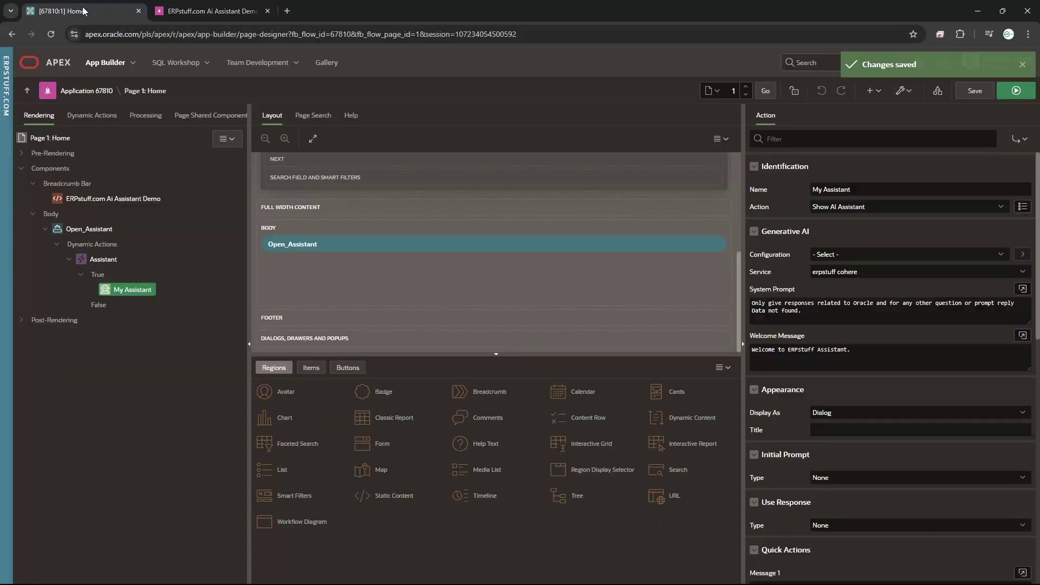
Step: Check the Display As options of the My Assistant action, keep Dialog, and view the assistant dialog in the running application
click(82, 11)
click(833, 412)
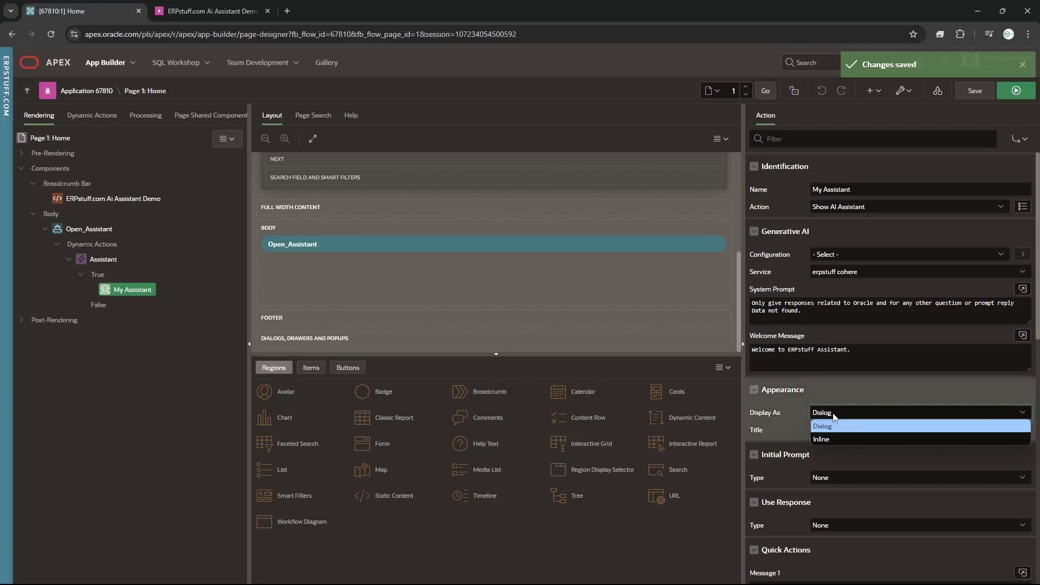
click(833, 414)
click(218, 14)
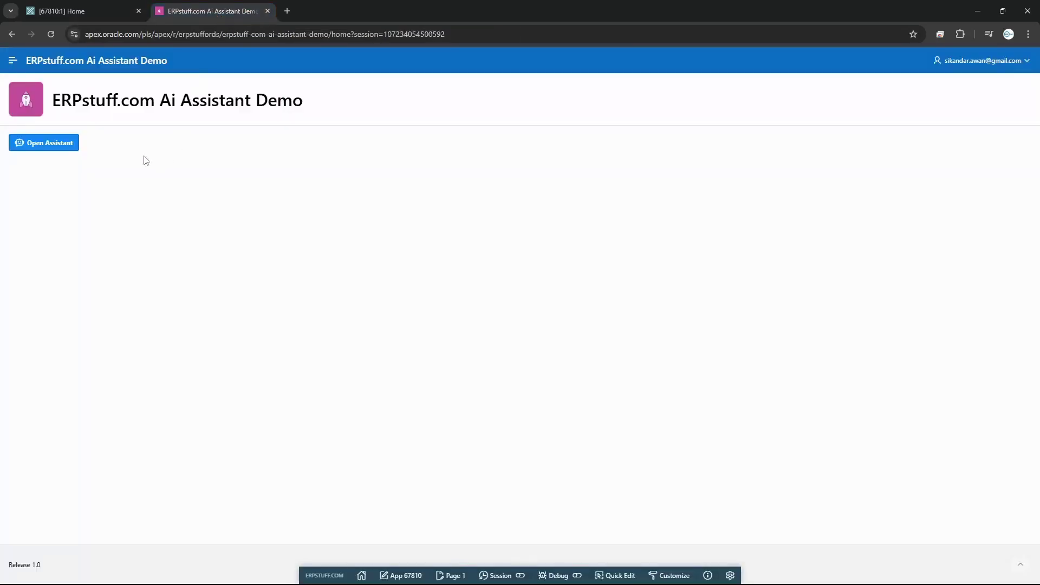
click(71, 142)
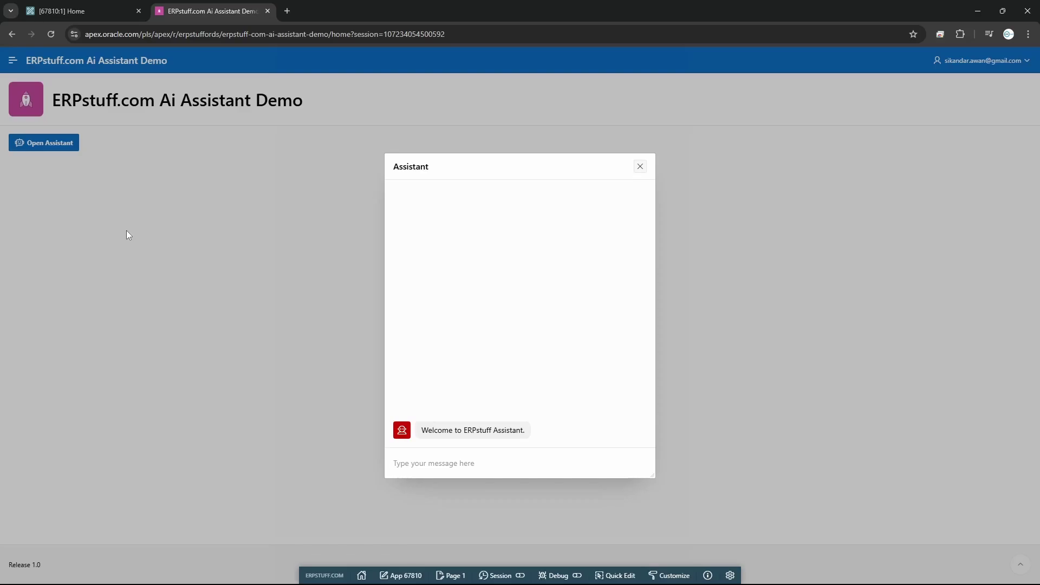
Step: Set the assistant dialog's title to "This is ERPstuff.com" and save the page
click(64, 9)
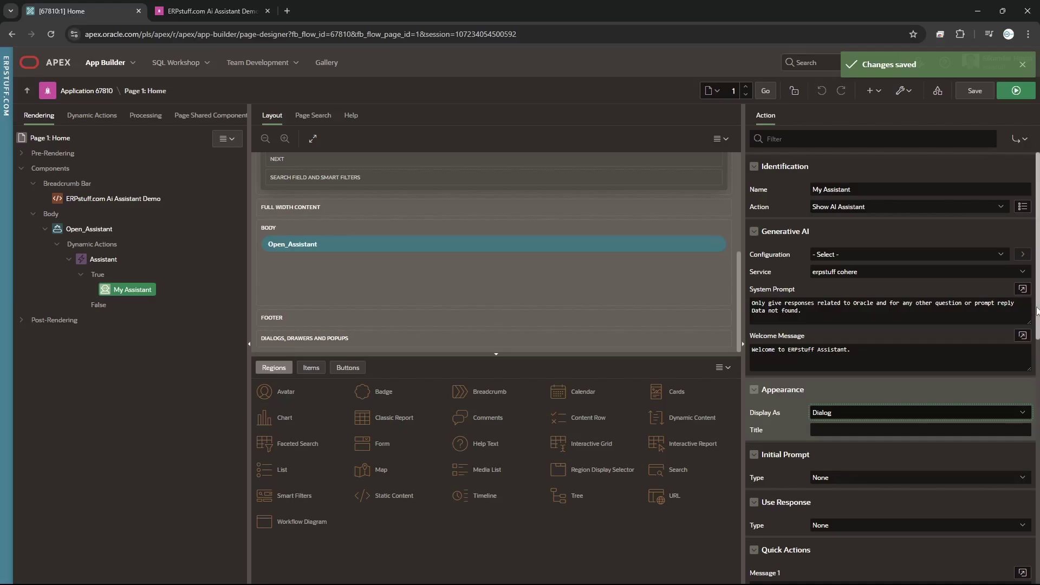
click(849, 429)
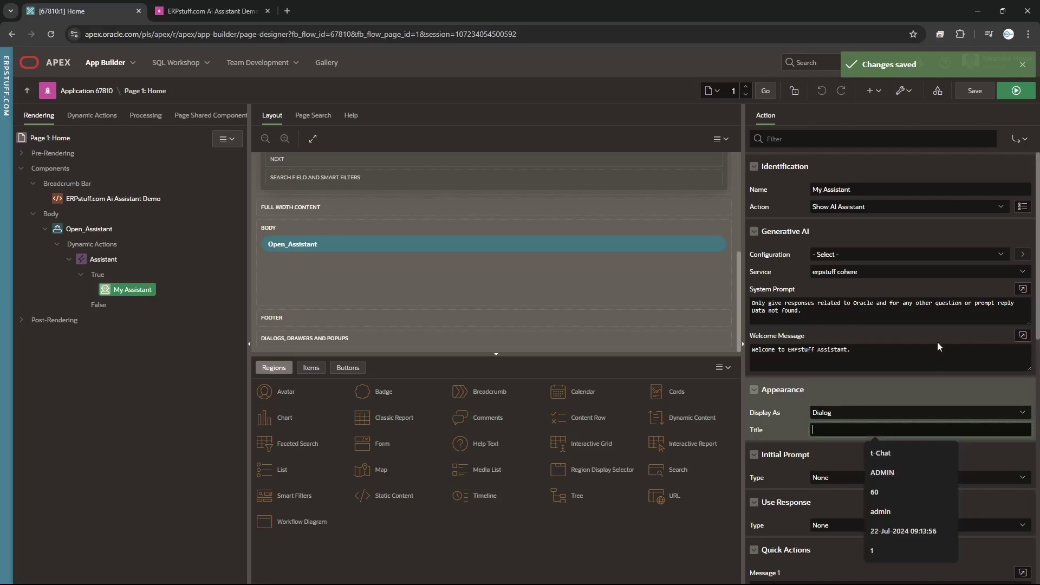
text(This si ER)
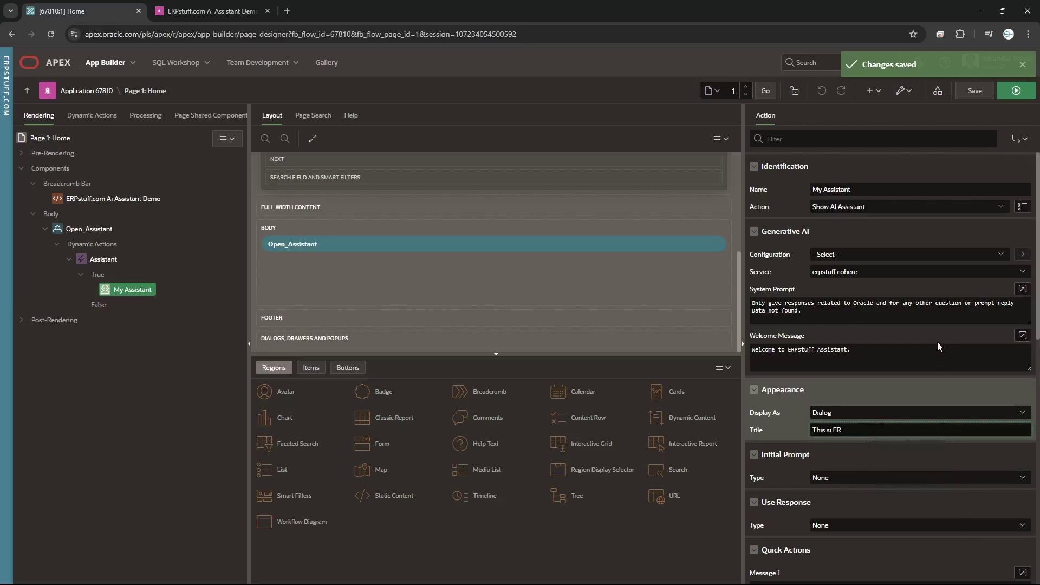
key(BackSpace)
key(BackSpace)
key(BackSpace)
key(BackSpace)
key(BackSpace)
text(os )
text(ER)
key(BackSpace)
key(BackSpace)
key(BackSpace)
key(BackSpace)
key(BackSpace)
text(os)
key(BackSpace)
key(BackSpace)
text(is ERPstuff.com)
click(967, 90)
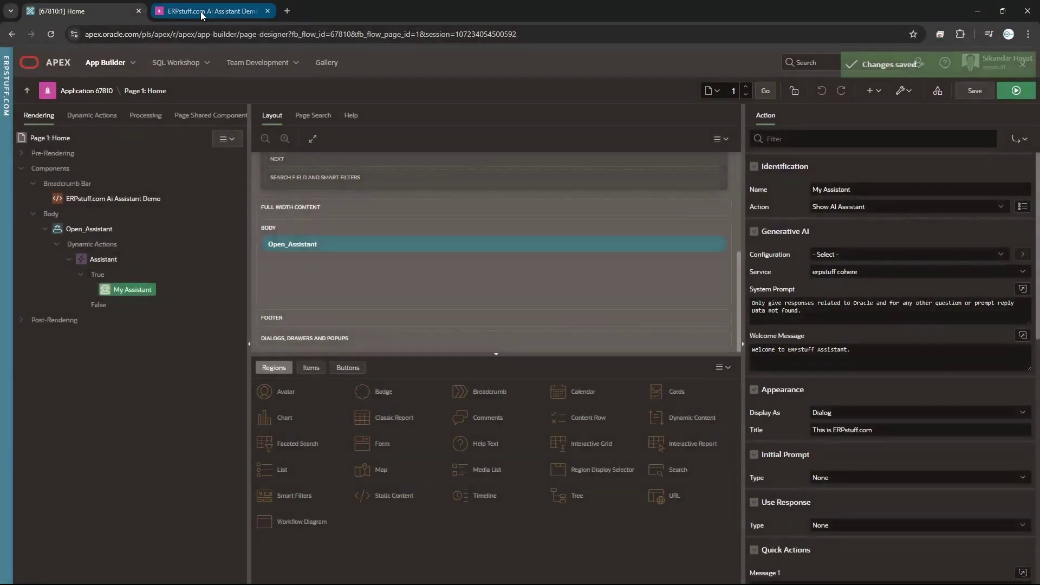
Step: Switch to the running application, then close and reopen the assistant dialog to check its title
click(200, 12)
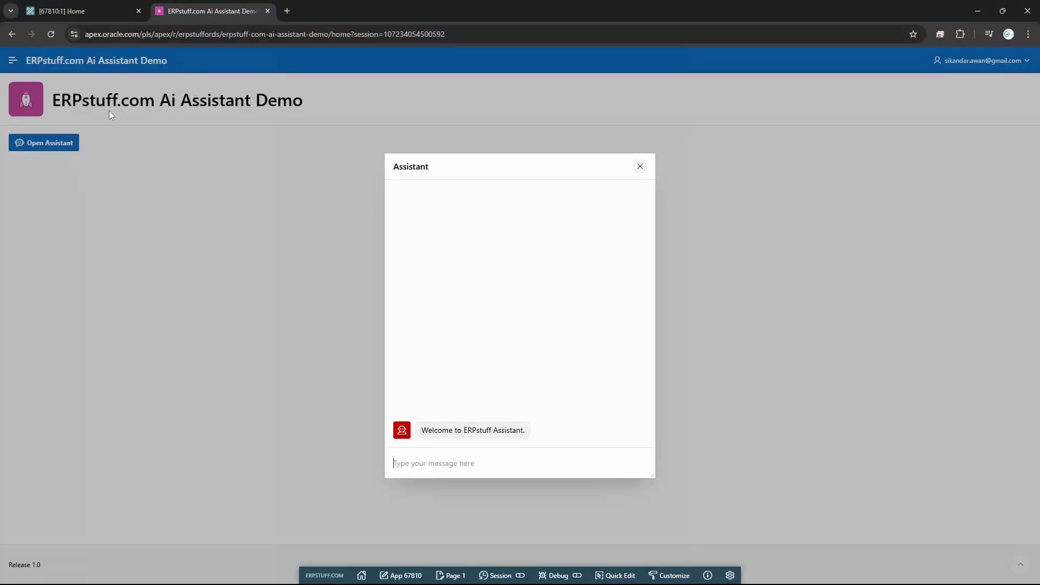
click(640, 166)
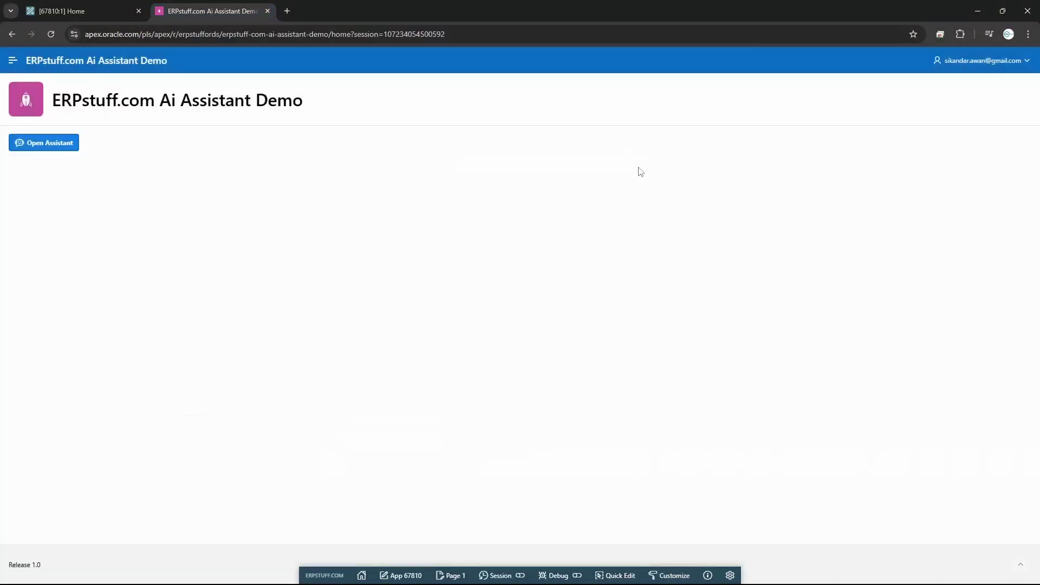
click(43, 149)
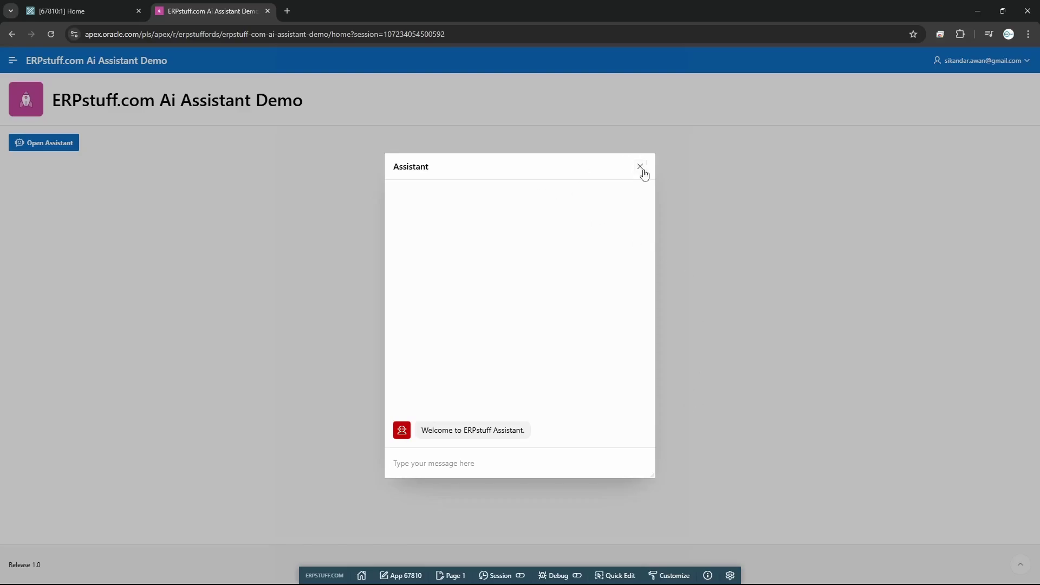
Step: Return to the Page Designer and check the Display As and Title settings of the My Assistant action
click(70, 15)
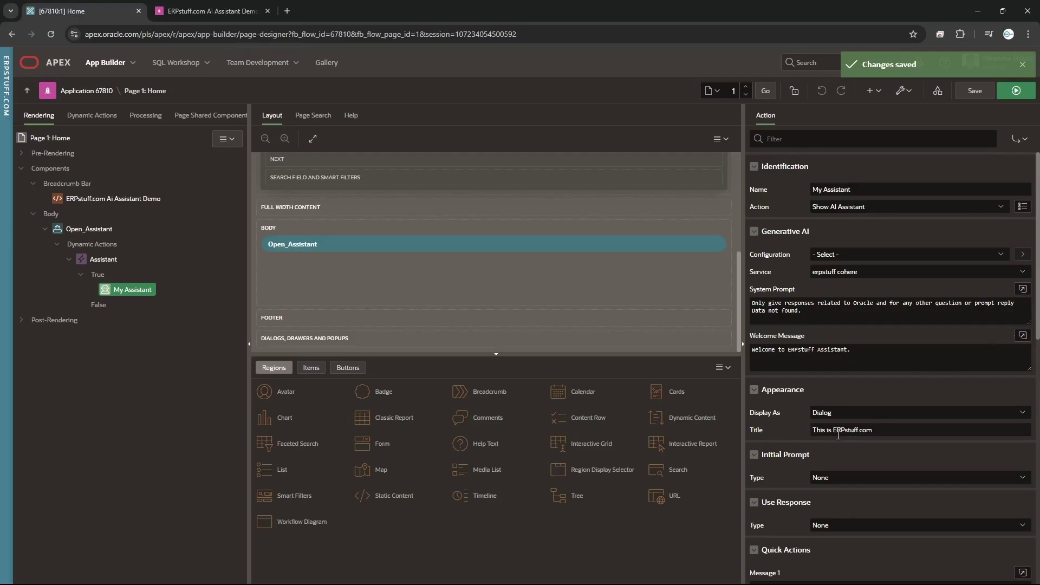
click(850, 414)
click(850, 414)
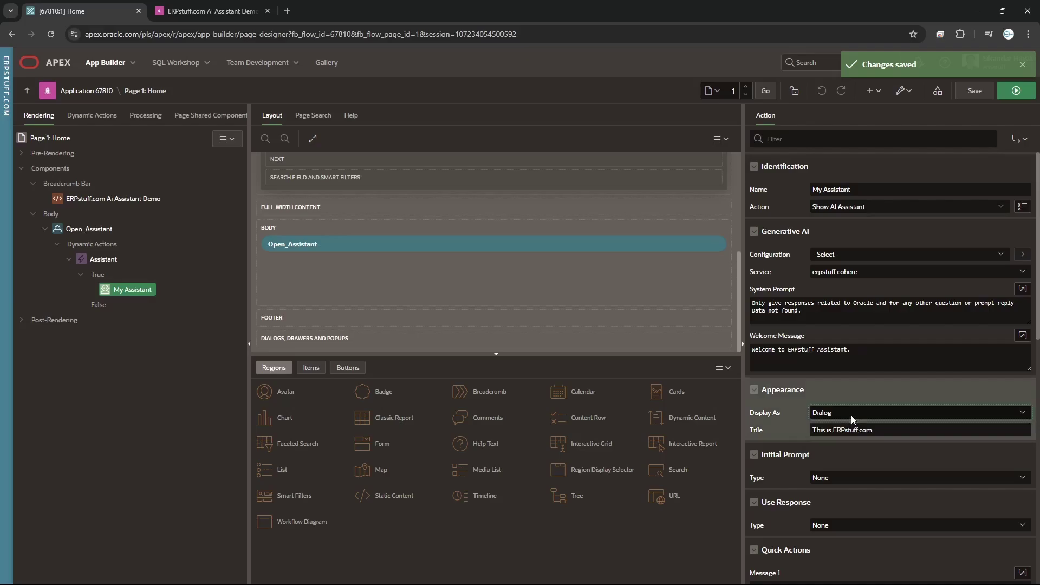
click(897, 432)
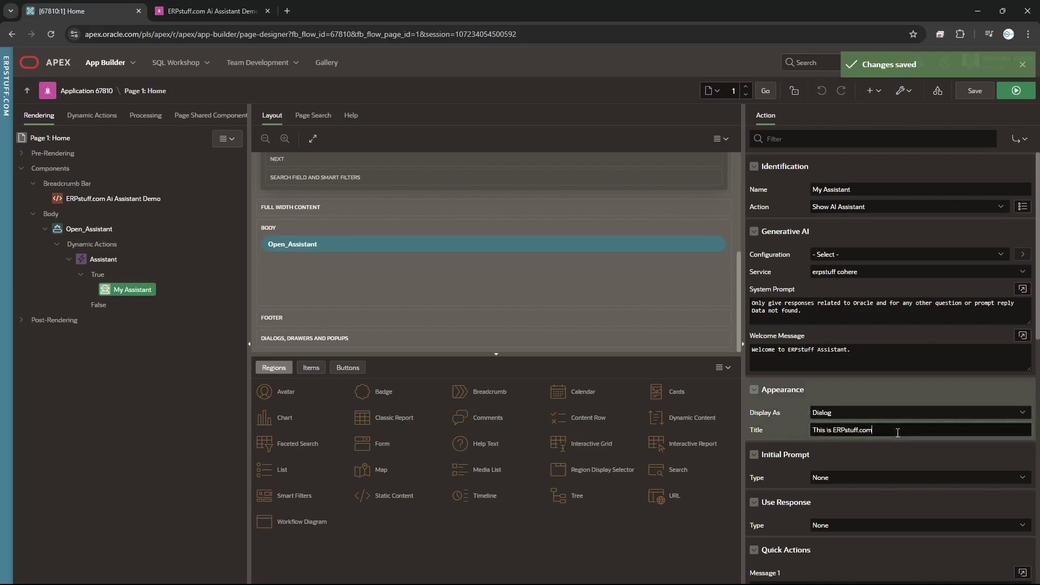
Step: Reload the running application, open the assistant to check its title, reopen it, shift the dialog slightly and close it
click(185, 13)
click(51, 34)
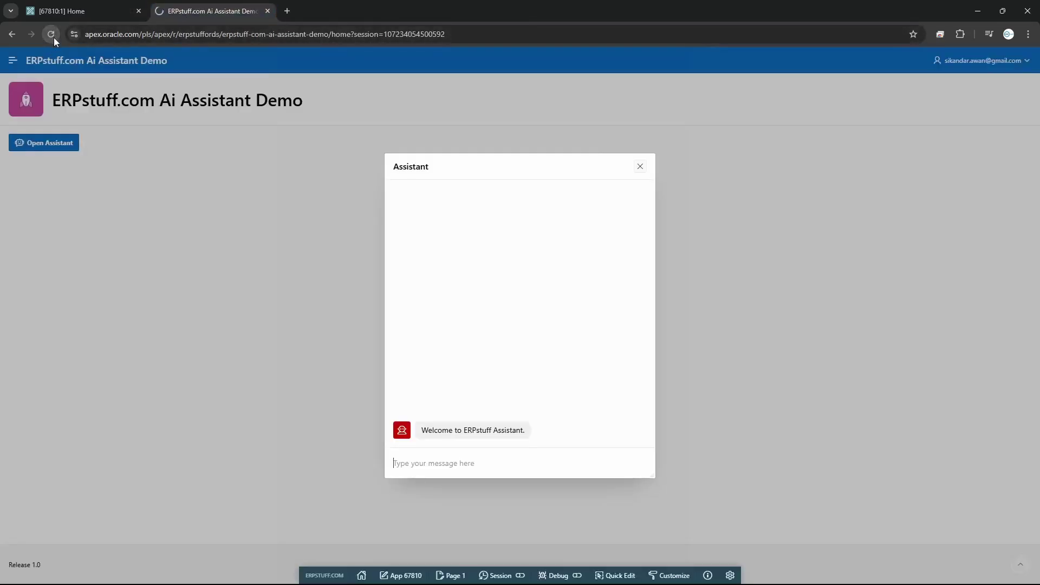
click(58, 143)
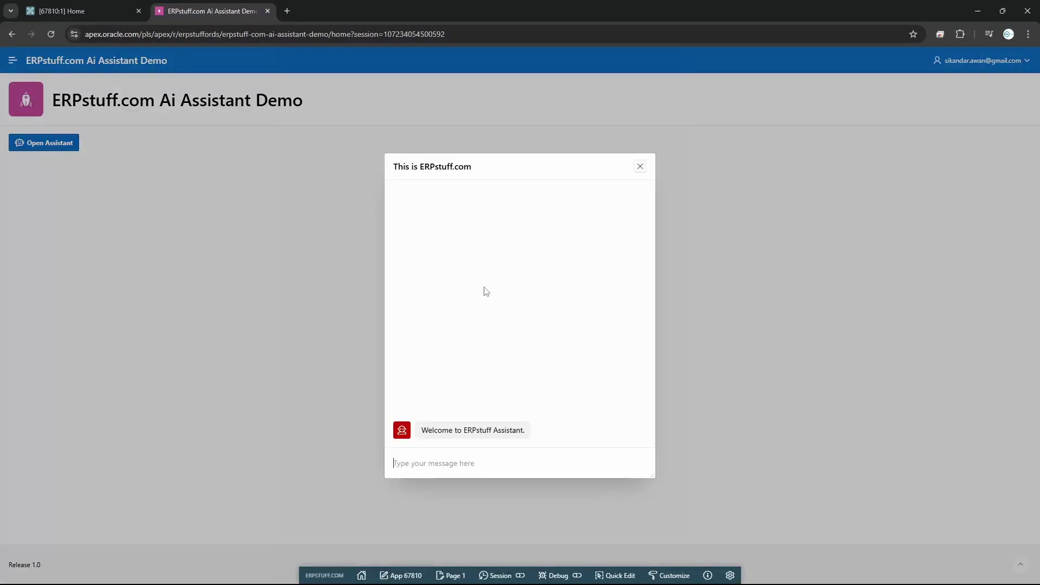
click(639, 166)
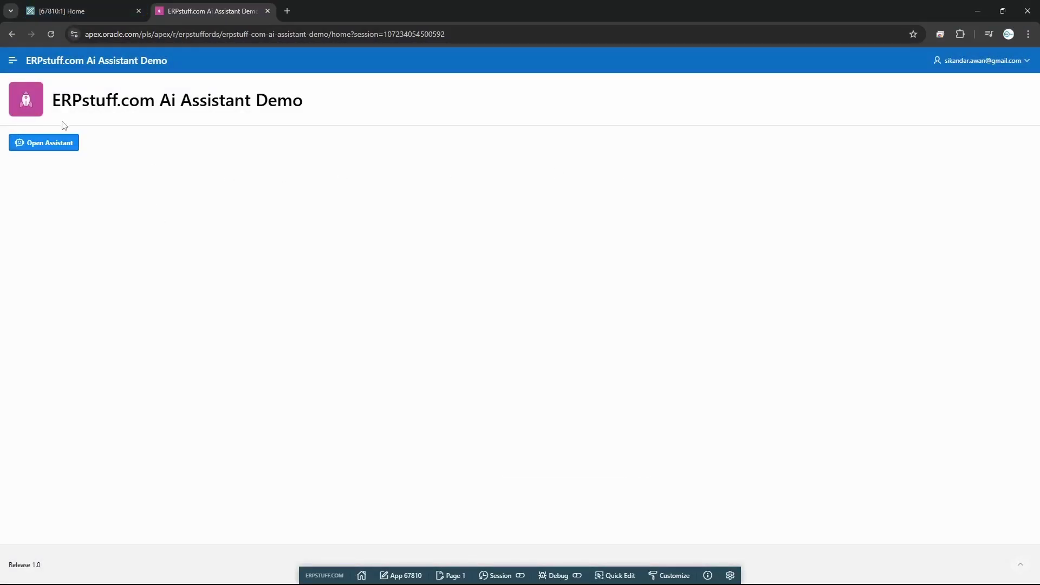
click(53, 146)
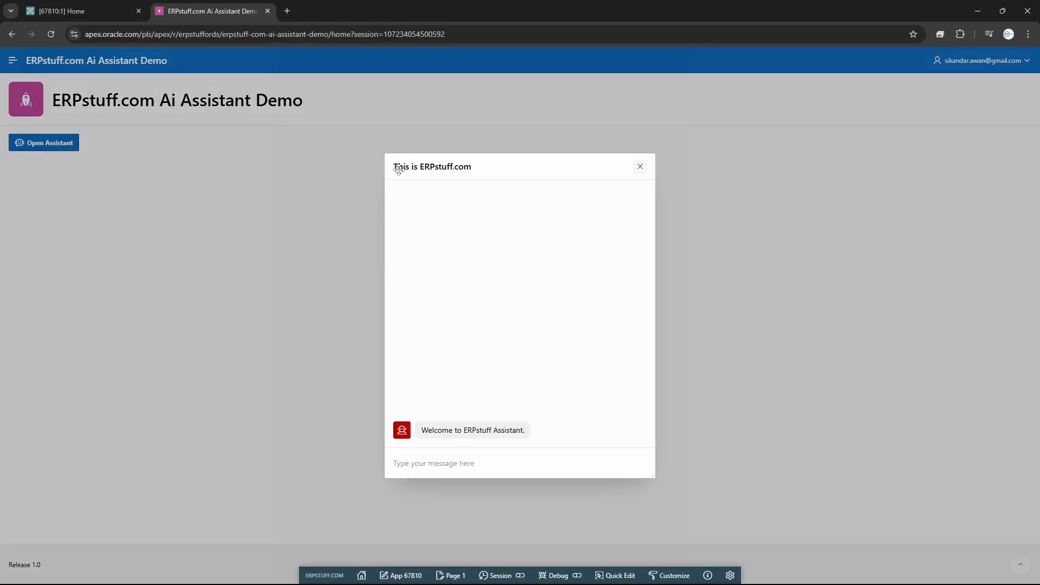
mouse_move(397, 167)
mouse_down()
mouse_move(467, 170)
mouse_move(408, 170)
mouse_up()
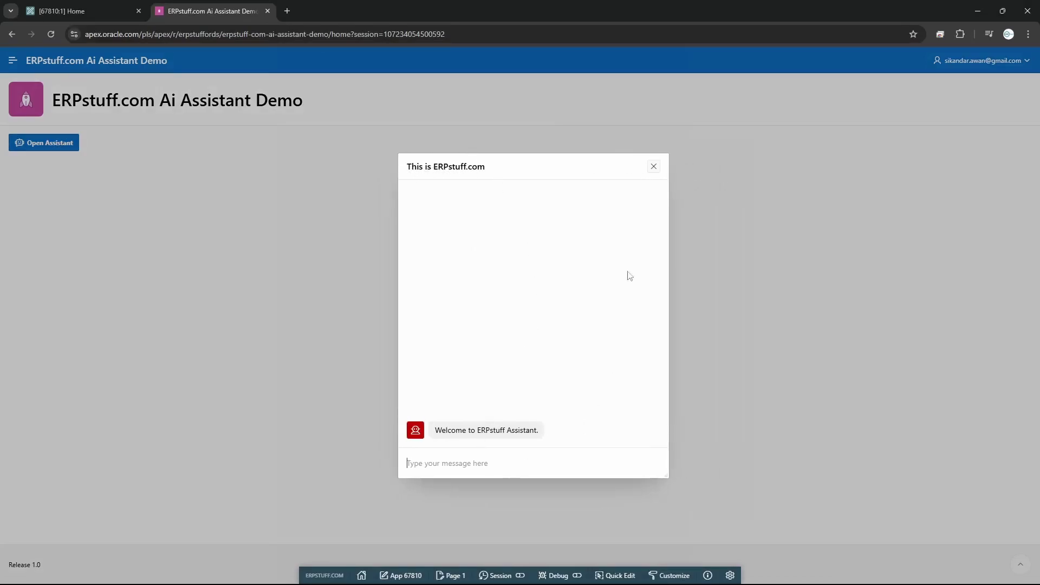
click(653, 166)
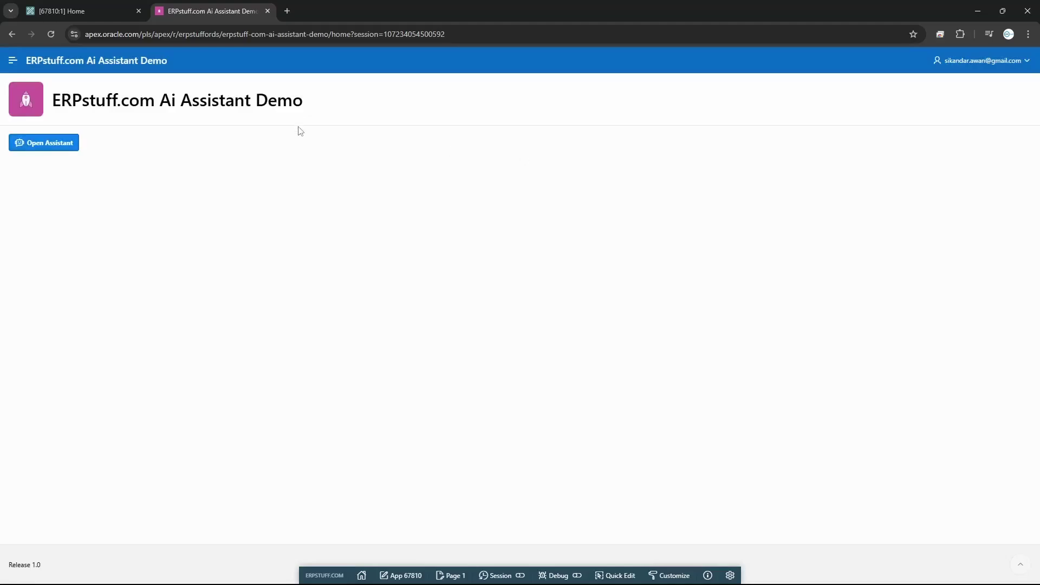
Step: Review the Initial Prompt section in the Page Designer, then view the message box of the running assistant dialog and close it
click(63, 11)
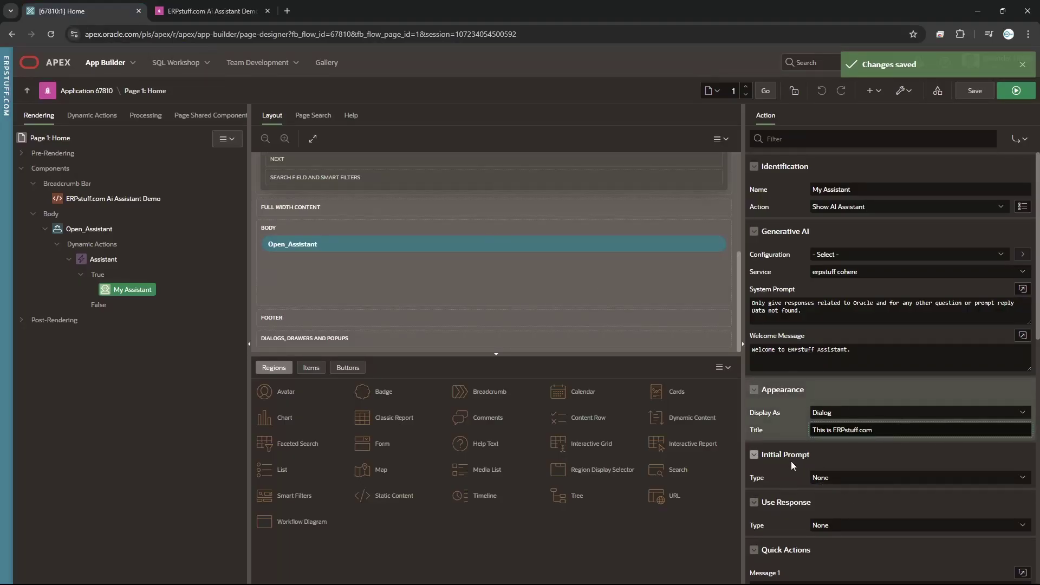
click(211, 11)
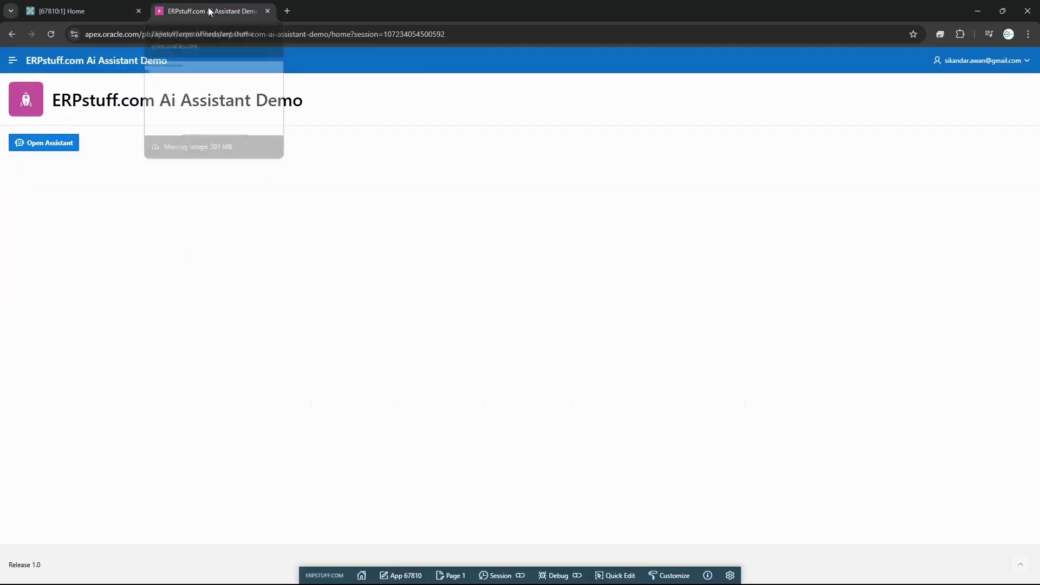
click(42, 144)
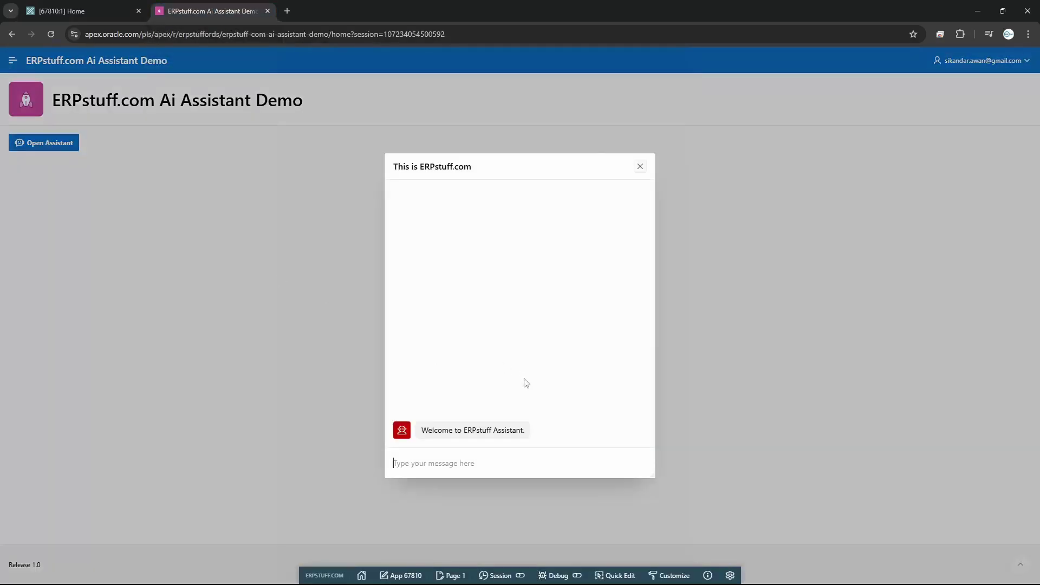
click(498, 462)
click(640, 167)
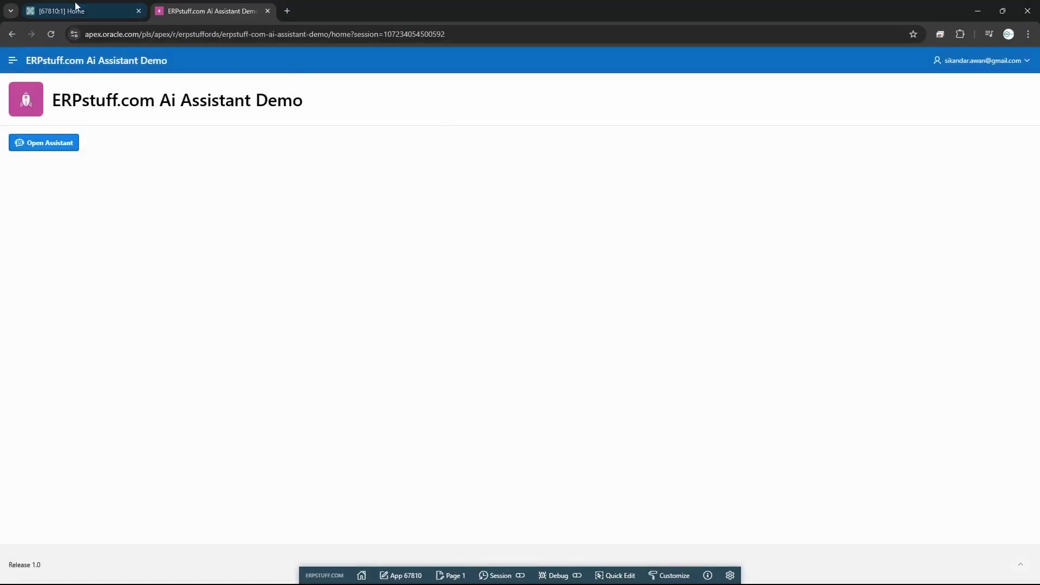
Step: Return to the Page Designer and check the Initial Prompt type options of the My Assistant action, keeping None
click(73, 5)
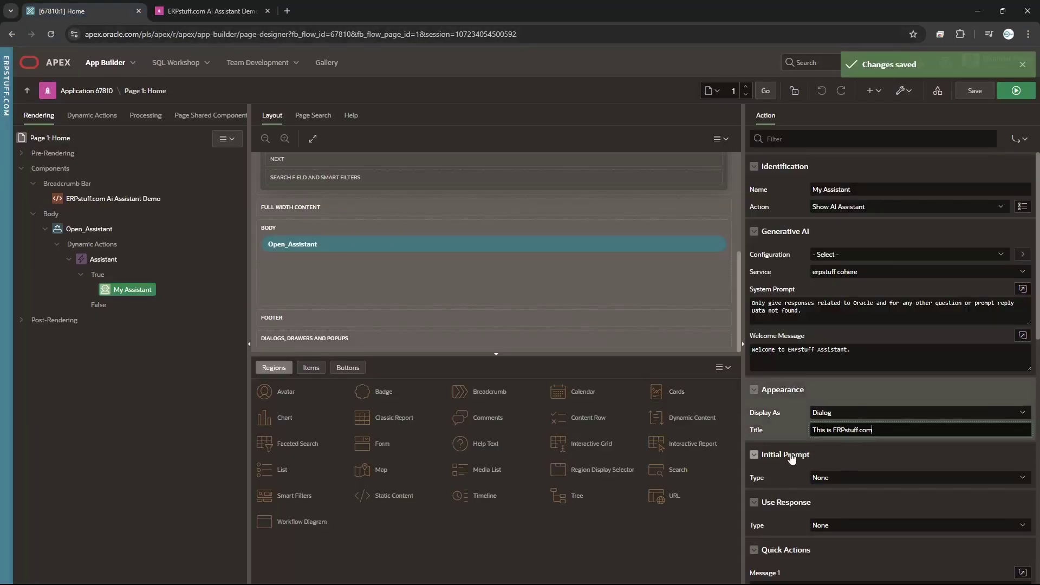
click(847, 479)
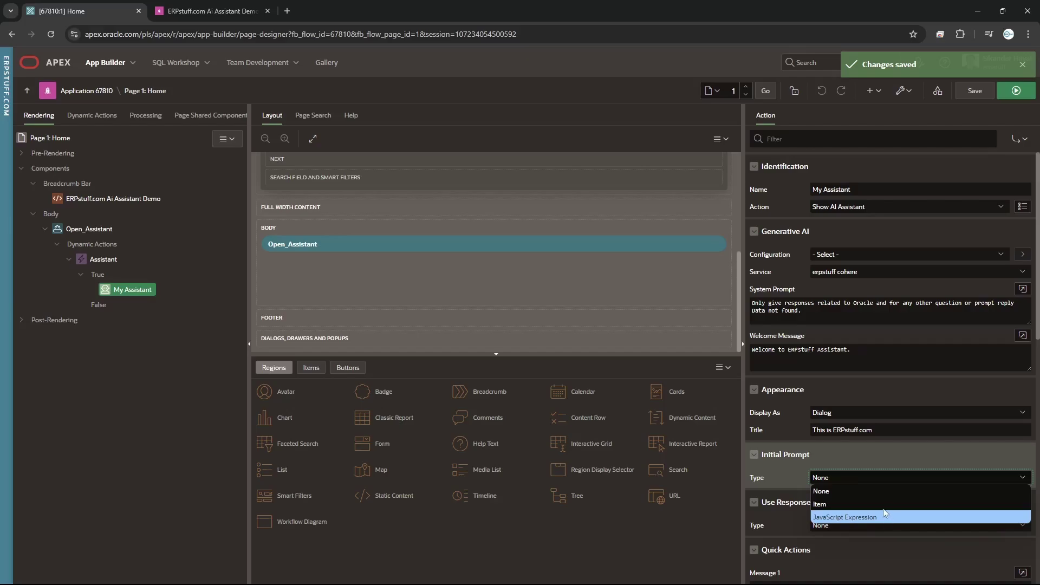
click(839, 480)
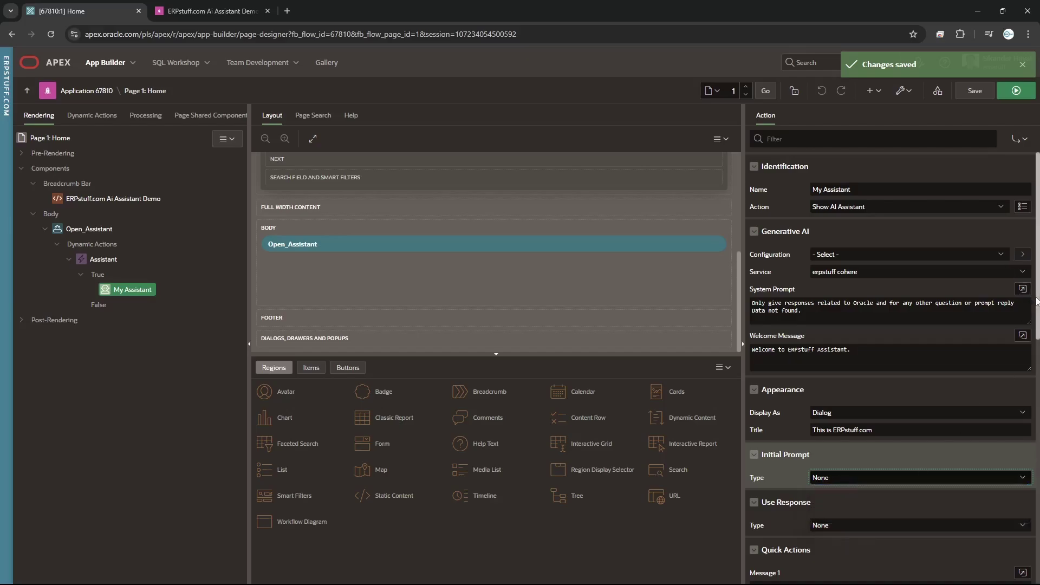
scroll(1024, 372, down, 3)
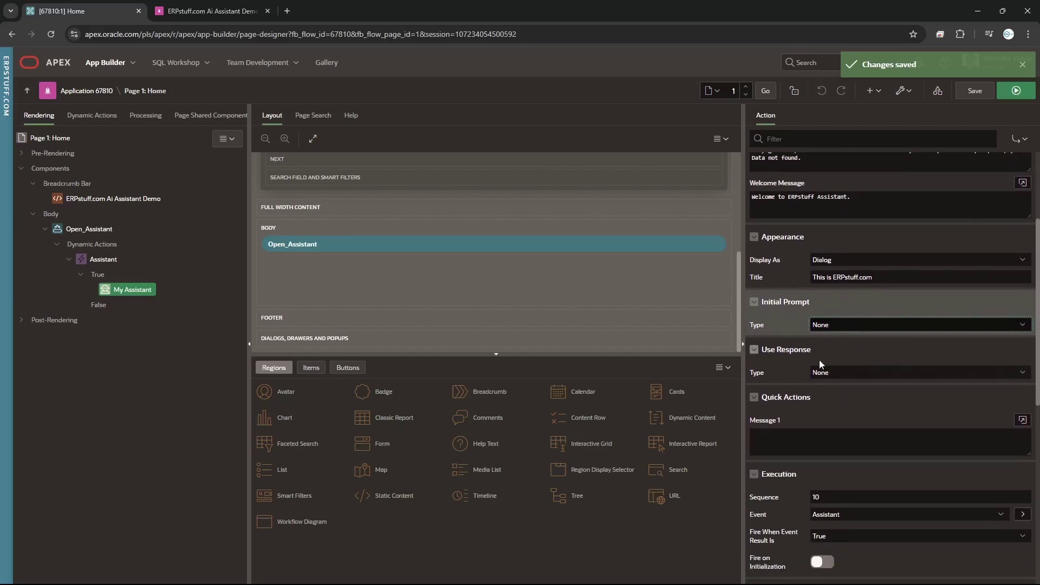
click(844, 374)
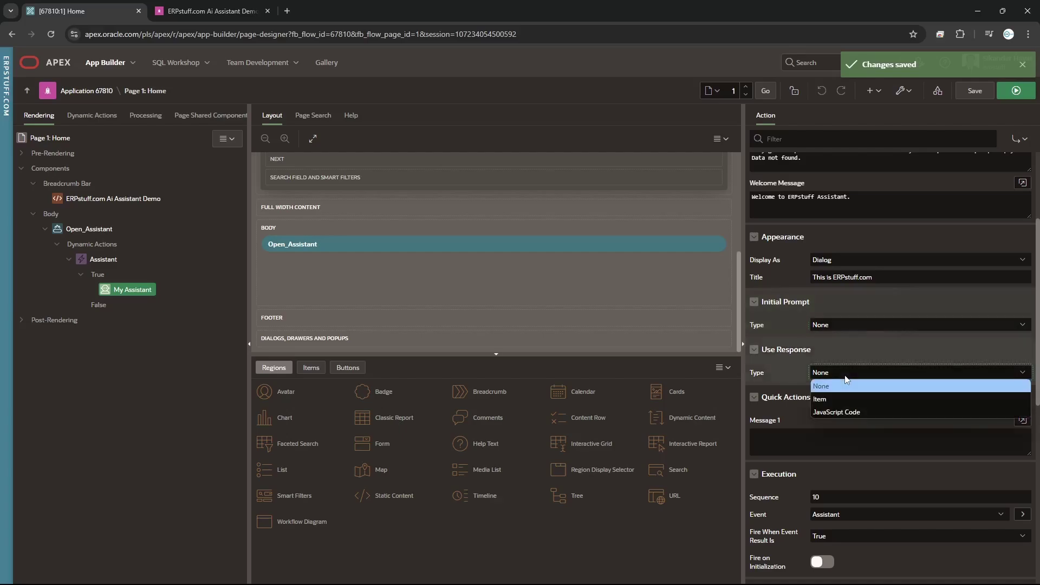
click(829, 396)
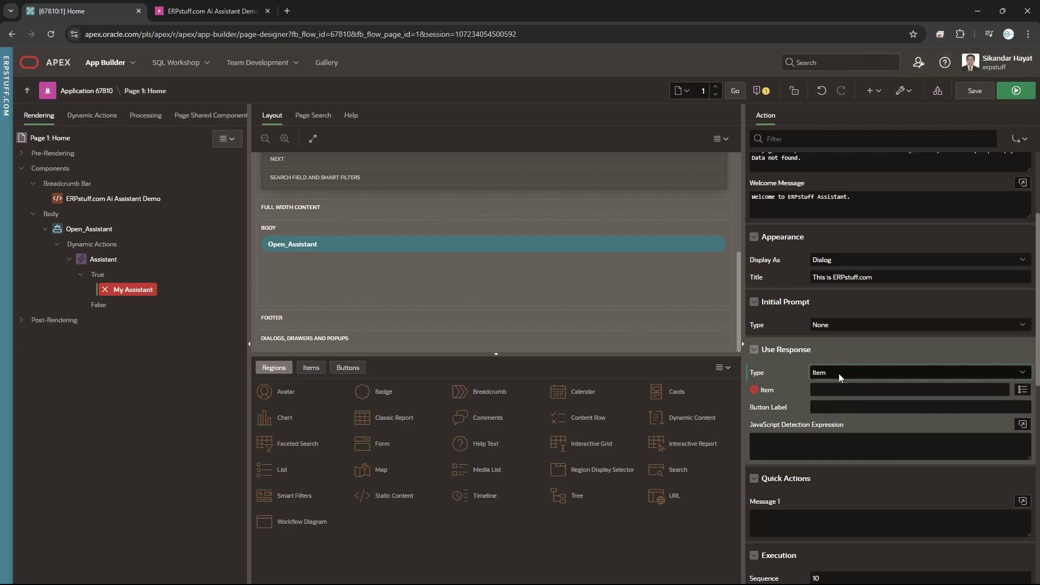
click(838, 372)
click(834, 383)
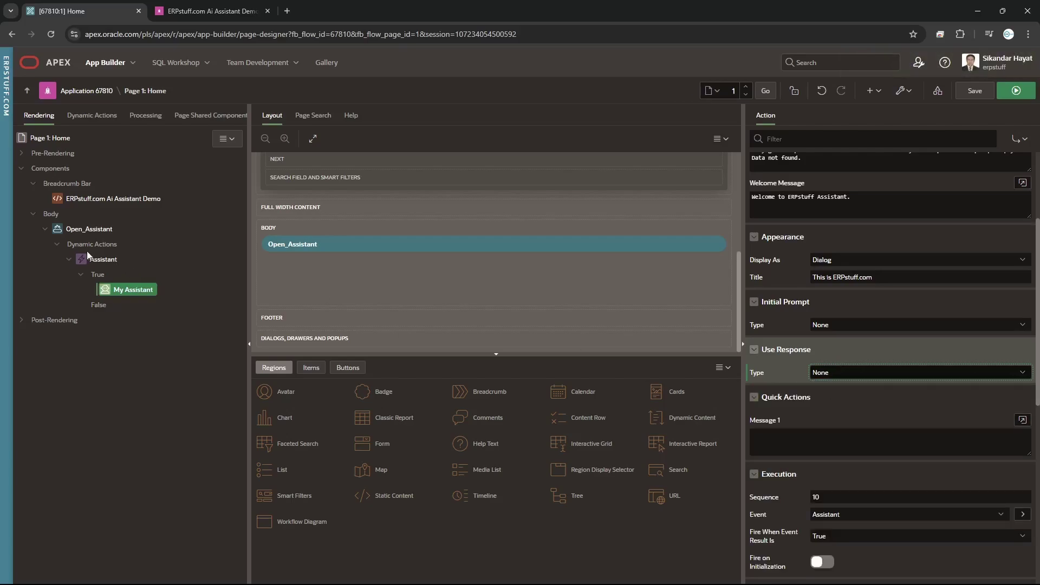
Step: Create a page item named P1_RESPONSE in the page's Body and save the page
click(53, 216)
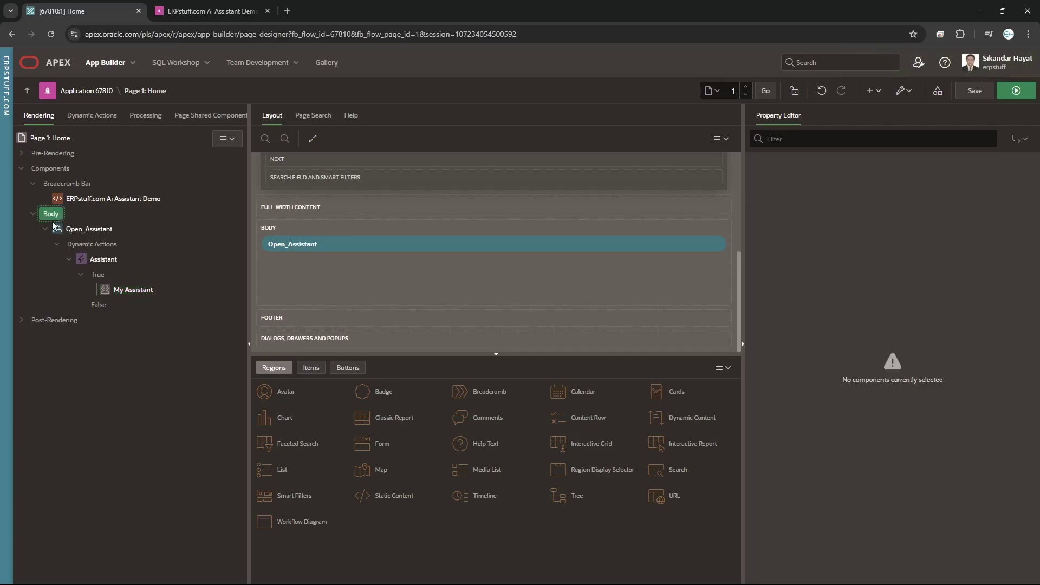
right_click(52, 217)
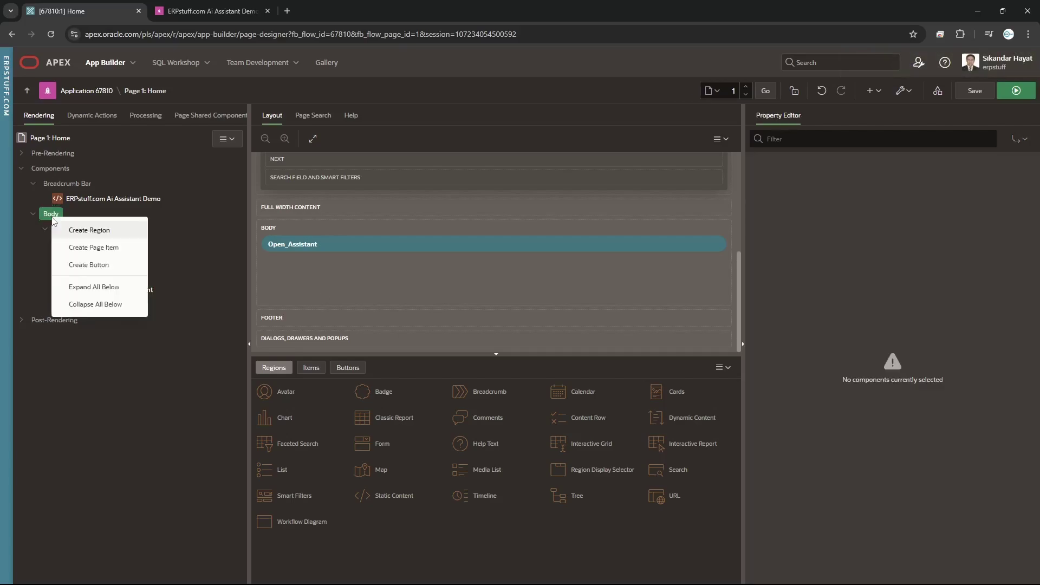
click(111, 250)
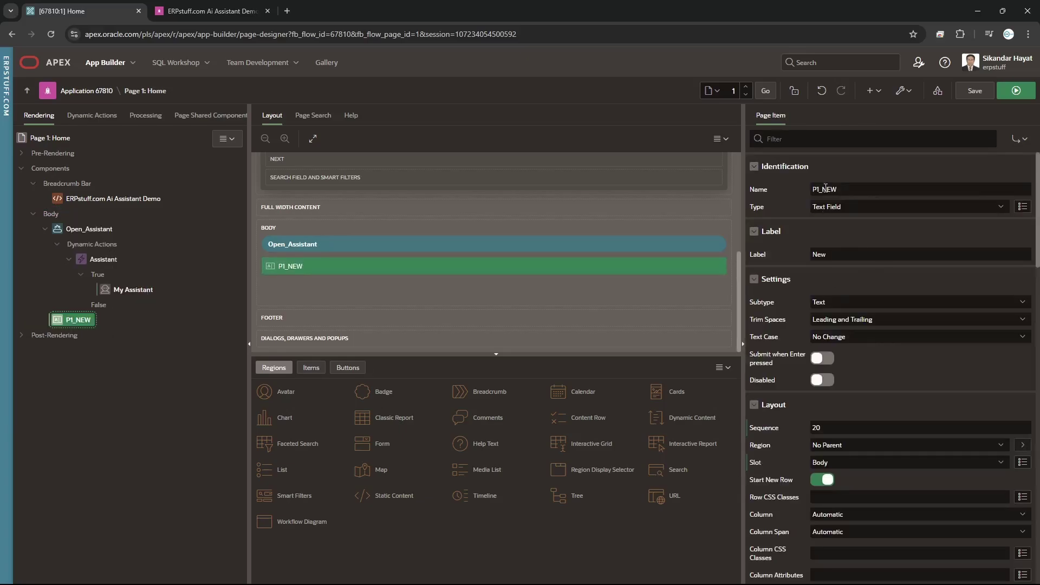
drag(825, 189, 928, 204)
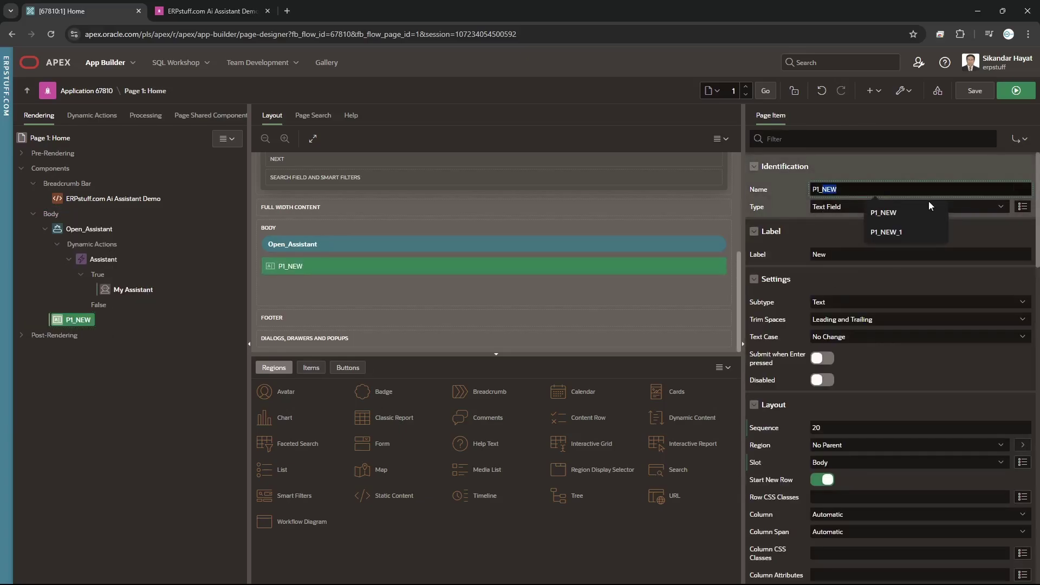
text(RESPONSE)
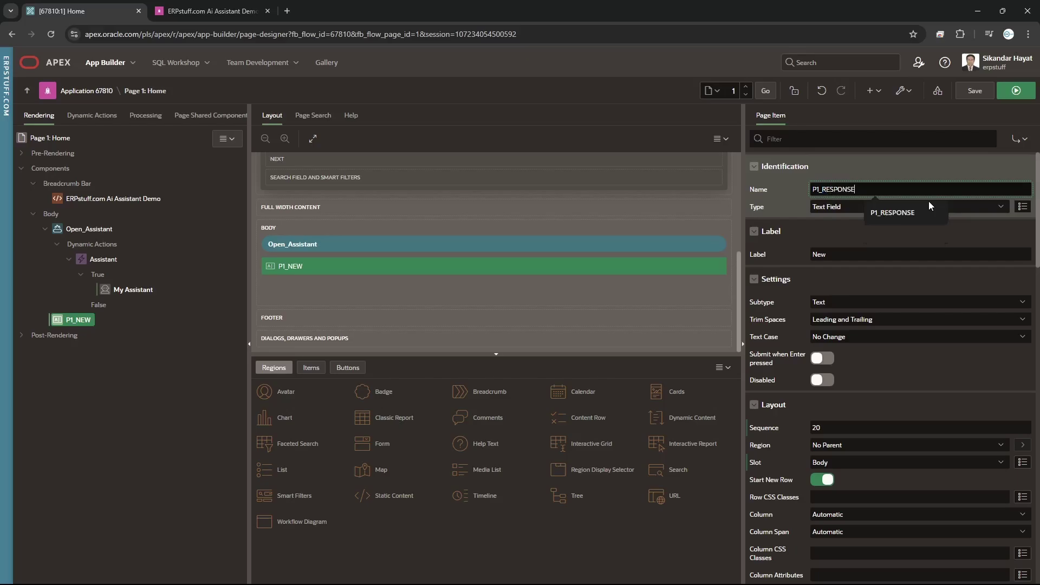
key(Return)
click(976, 92)
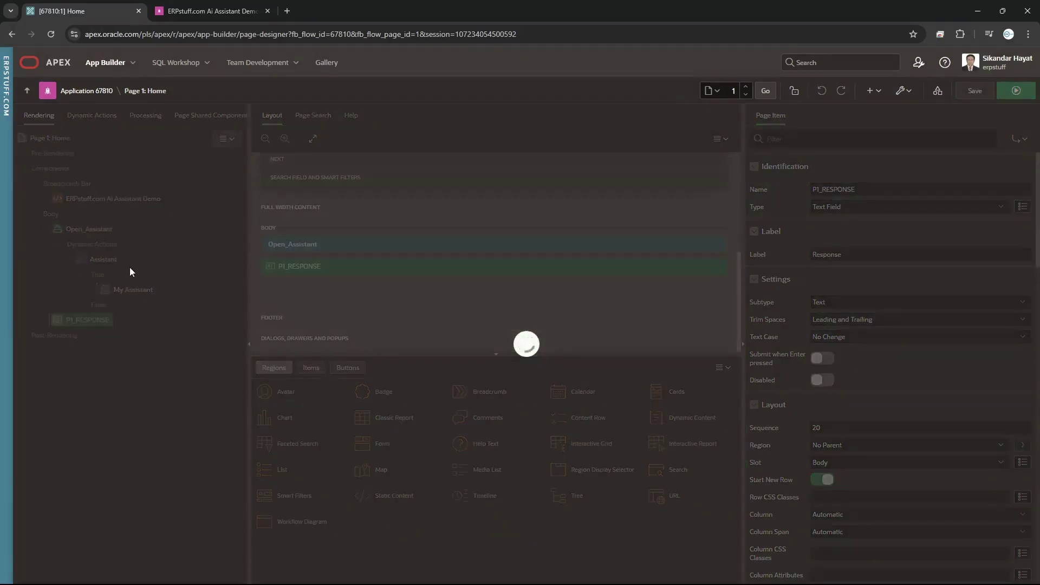
Step: Set the My Assistant action's Use Response type to Item and choose P1_RESPONSE as the target item
click(135, 290)
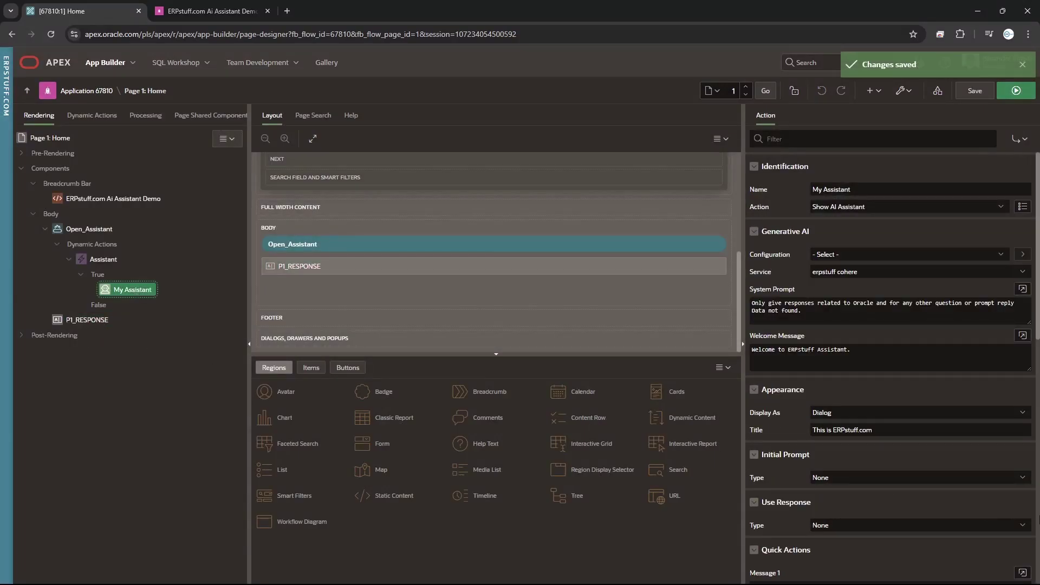
scroll(1035, 296, down, 3)
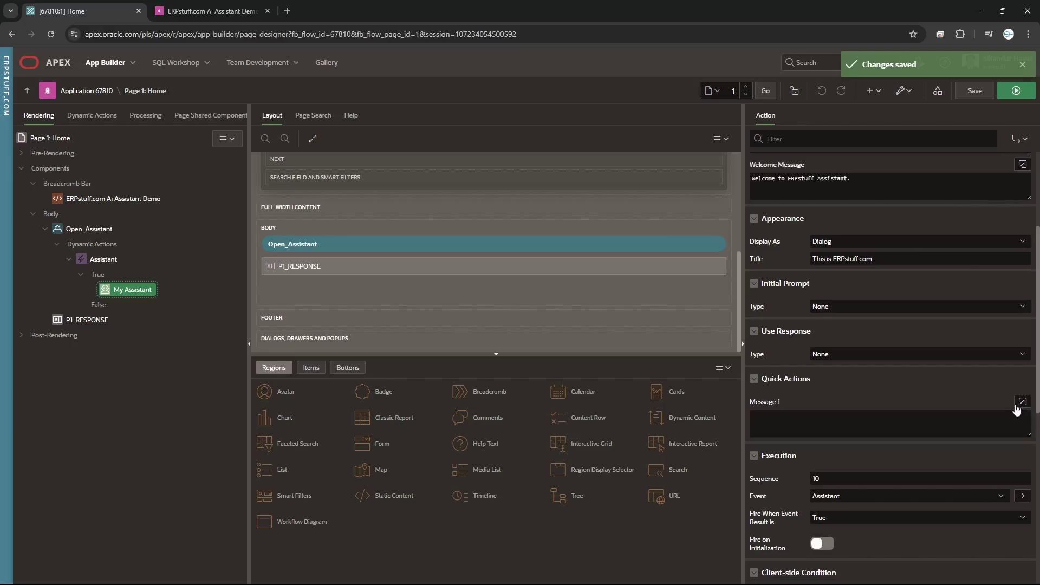
click(820, 356)
click(842, 366)
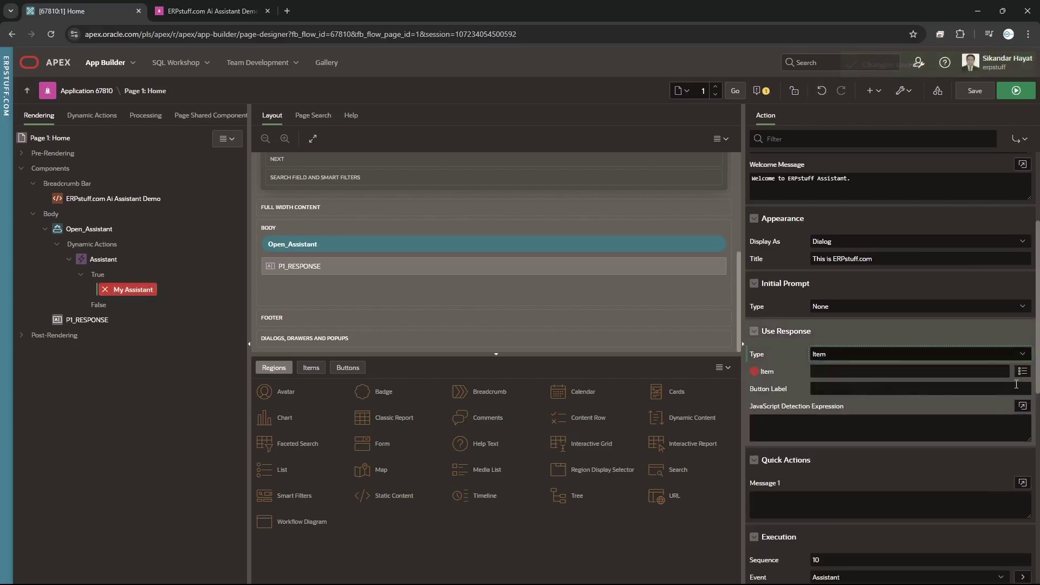
click(1023, 371)
click(408, 285)
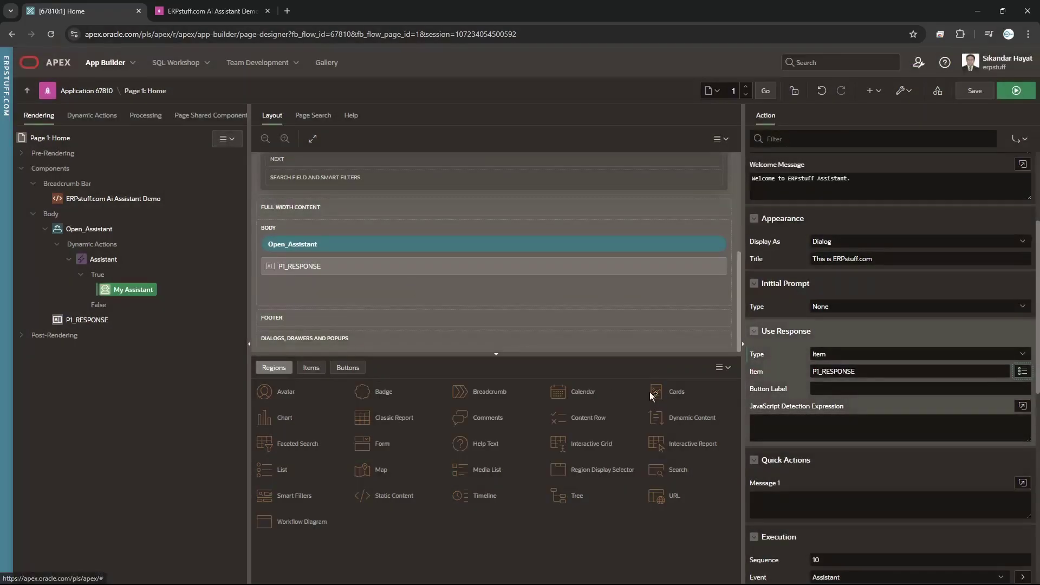
Step: Set the Use Response button label to "Copy to Textitem", save the page and reload the running application
click(834, 389)
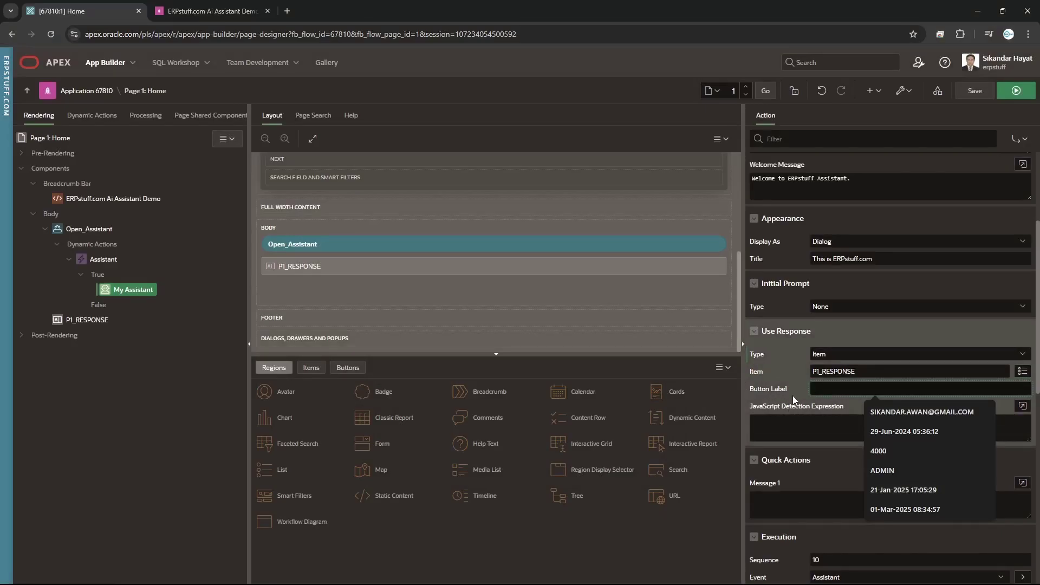
click(849, 391)
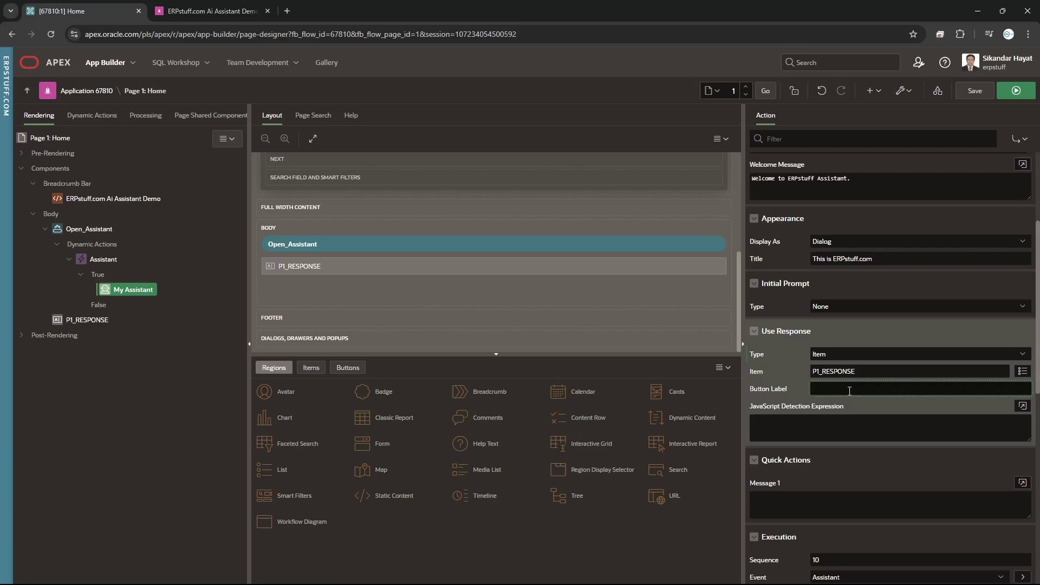
text(Copy to TextItem)
click(978, 91)
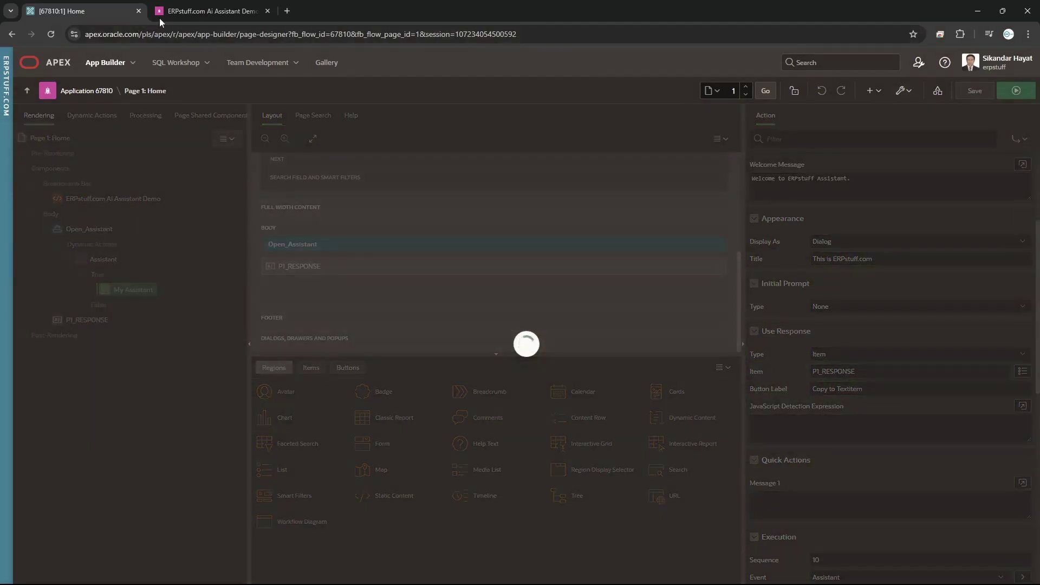
click(213, 11)
click(51, 34)
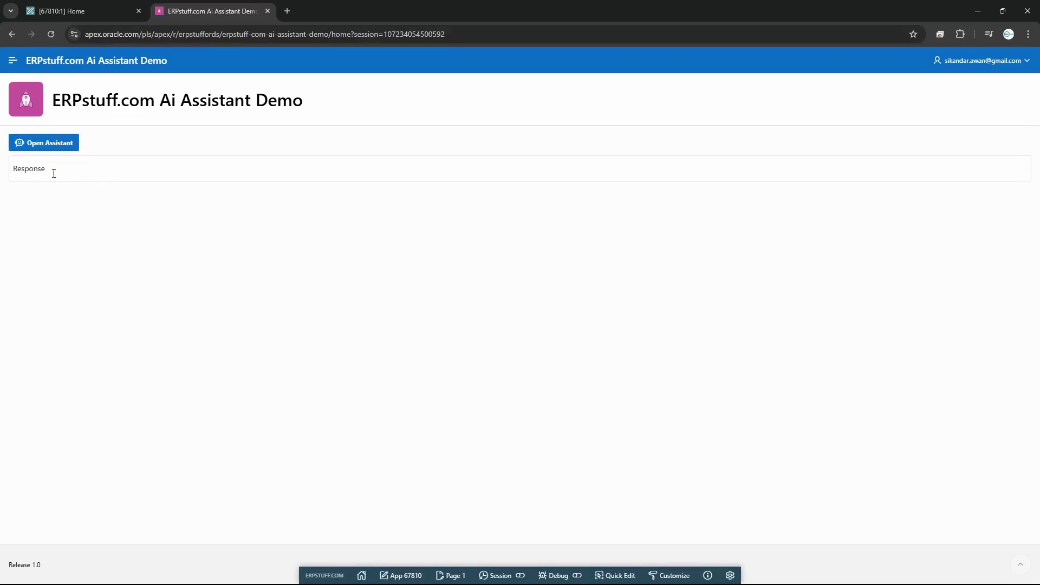
Step: Return to the Page Designer, change the P1_RESPONSE item's type to Textarea and save the page
click(85, 10)
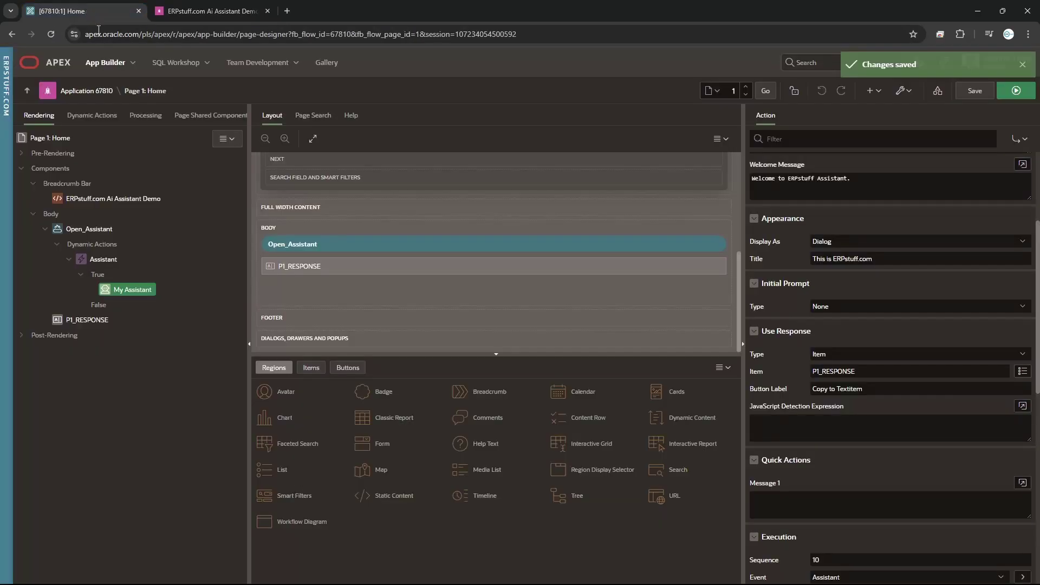
click(208, 322)
click(845, 200)
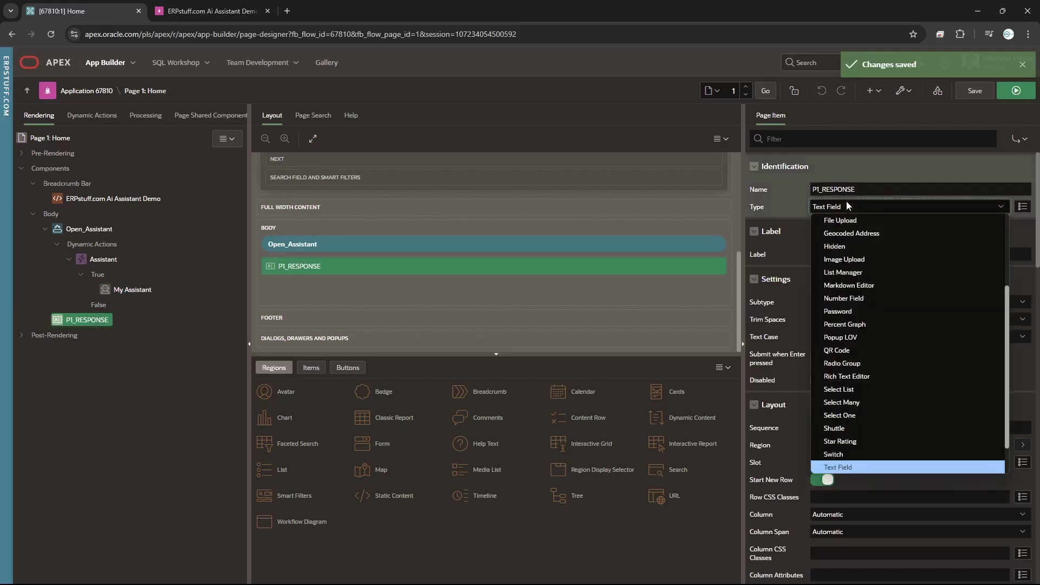
key(Down)
key(Down)
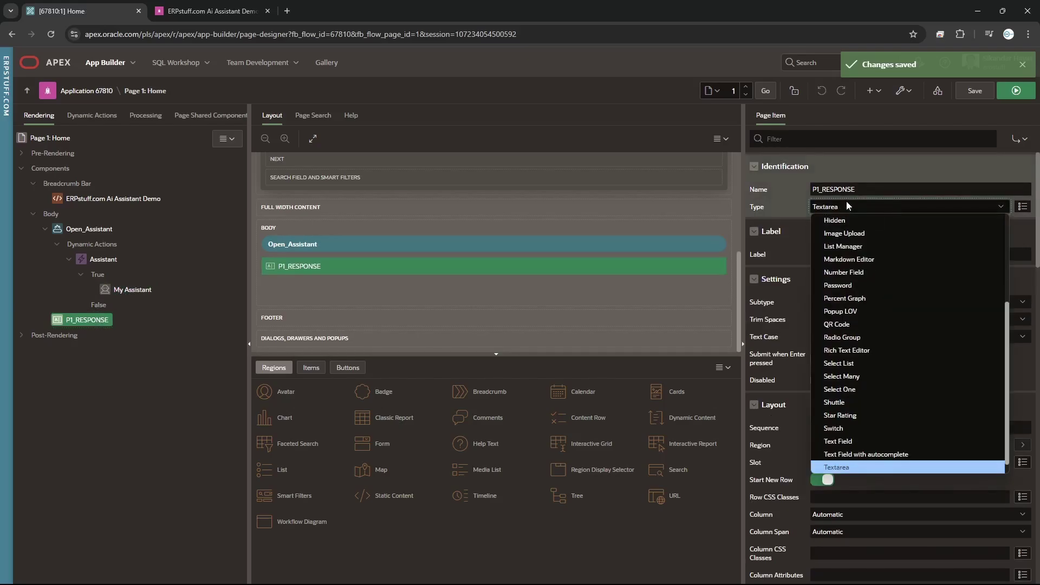
key(Return)
click(975, 91)
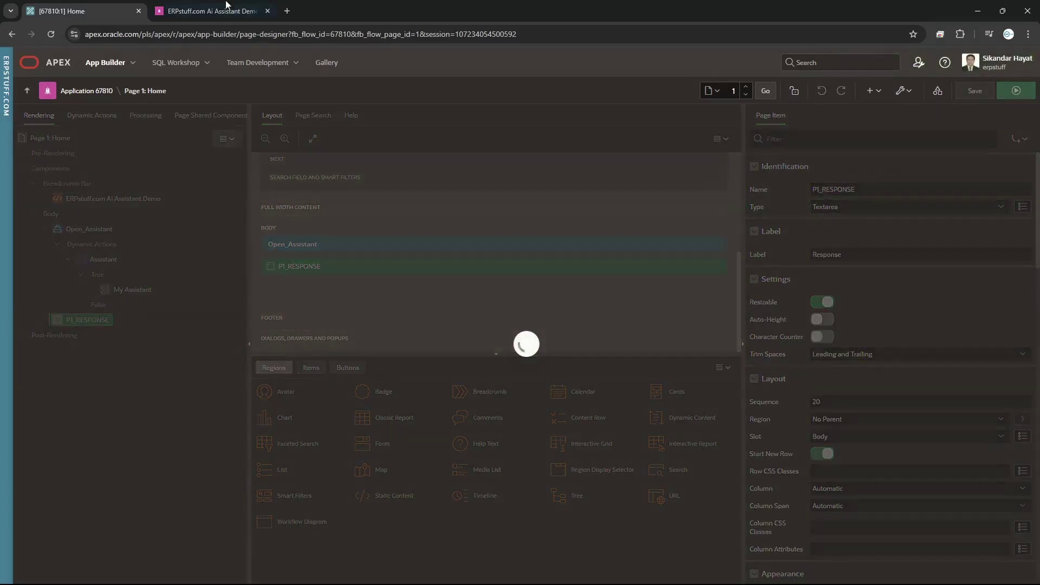
Step: Reload the running application, ask the assistant "What is Oracle APEX?" and copy its answer into the Response text area
click(200, 12)
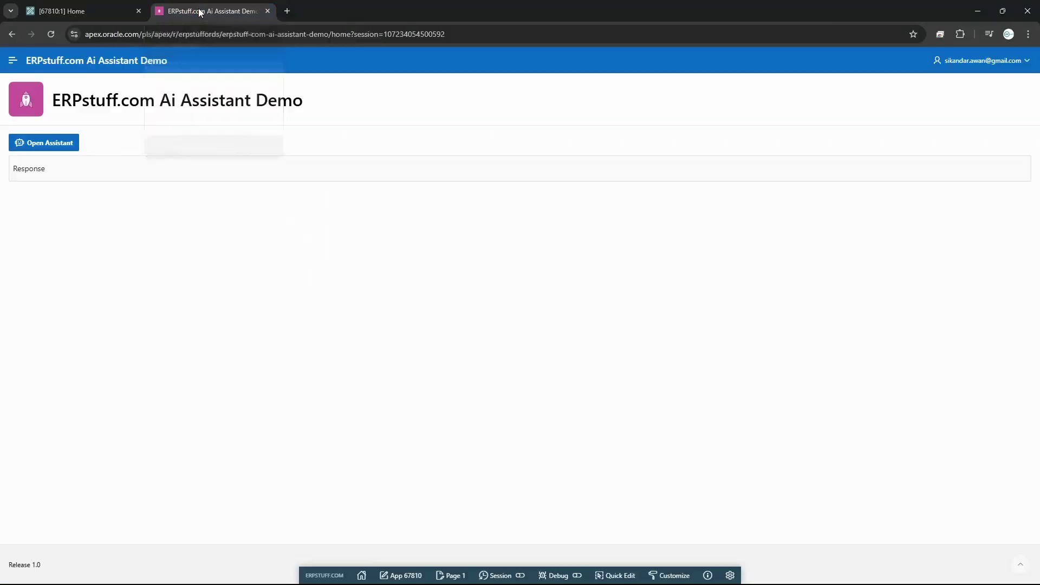
click(50, 34)
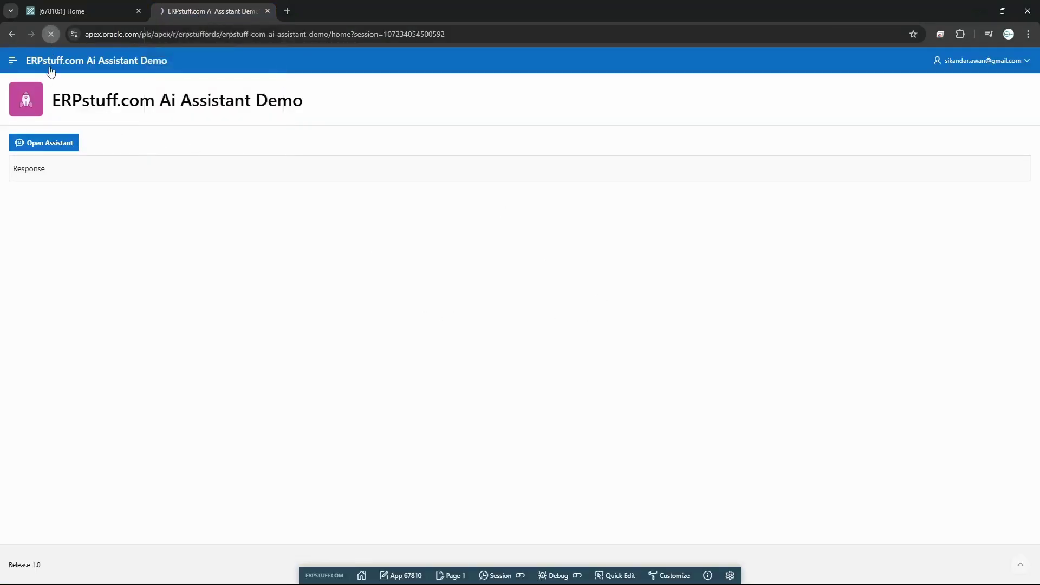
click(64, 146)
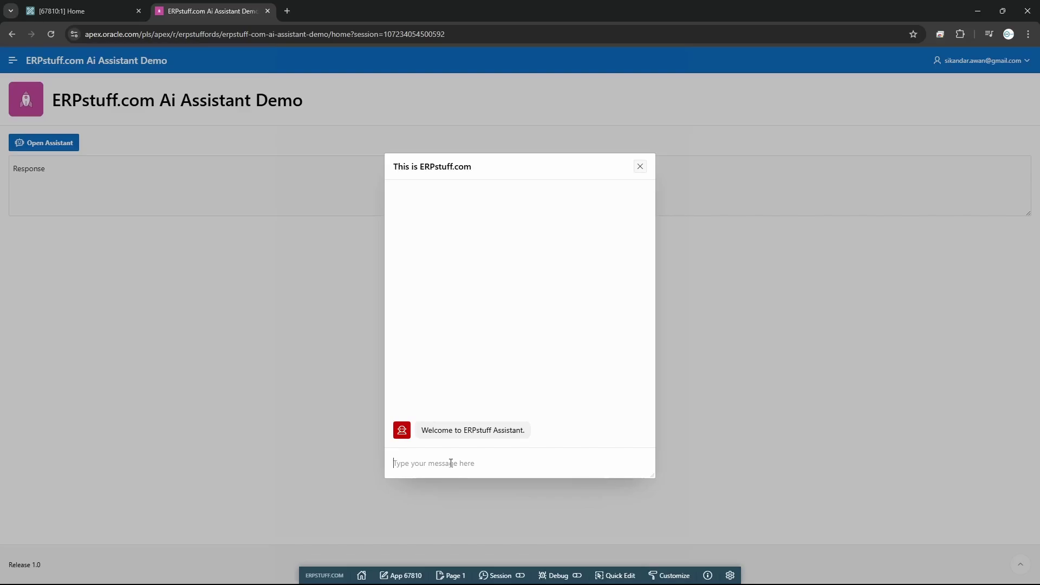
text(What is Oracle APEX?)
click(636, 468)
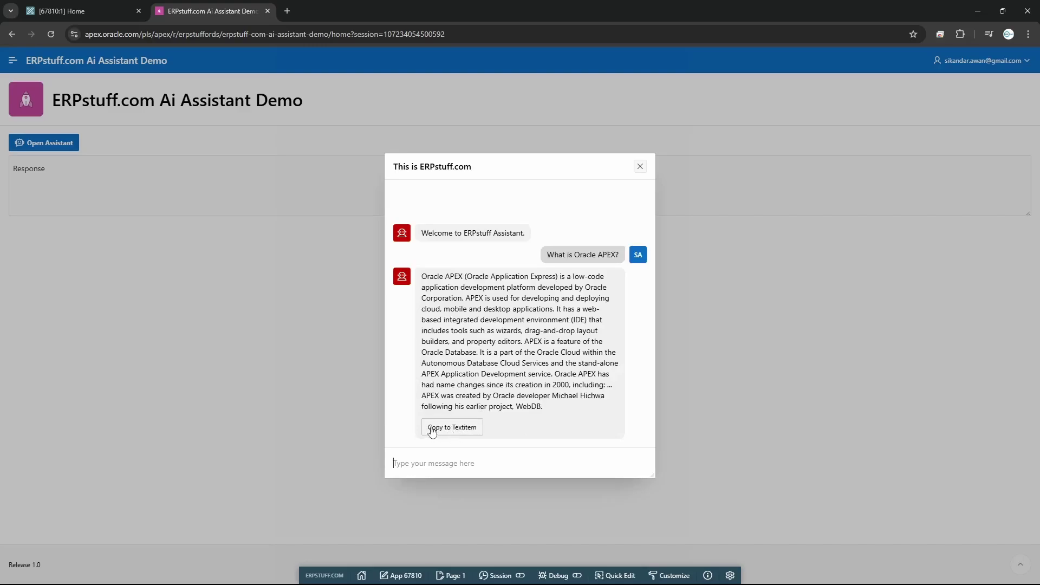
click(449, 428)
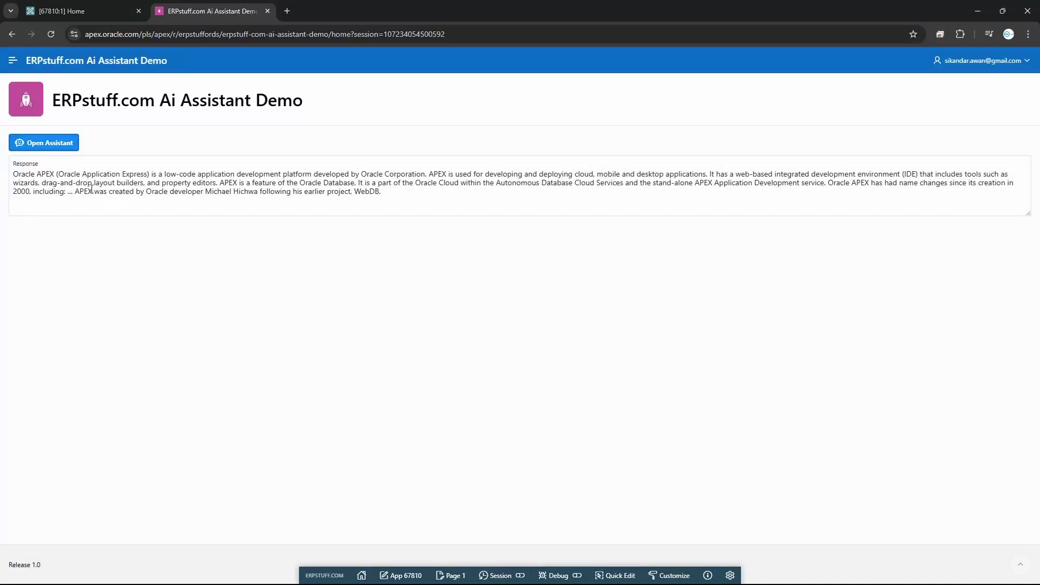
Step: Return to the Page Designer, change the P1_RESPONSE item's type to Rich Text Editor and save the page
click(88, 10)
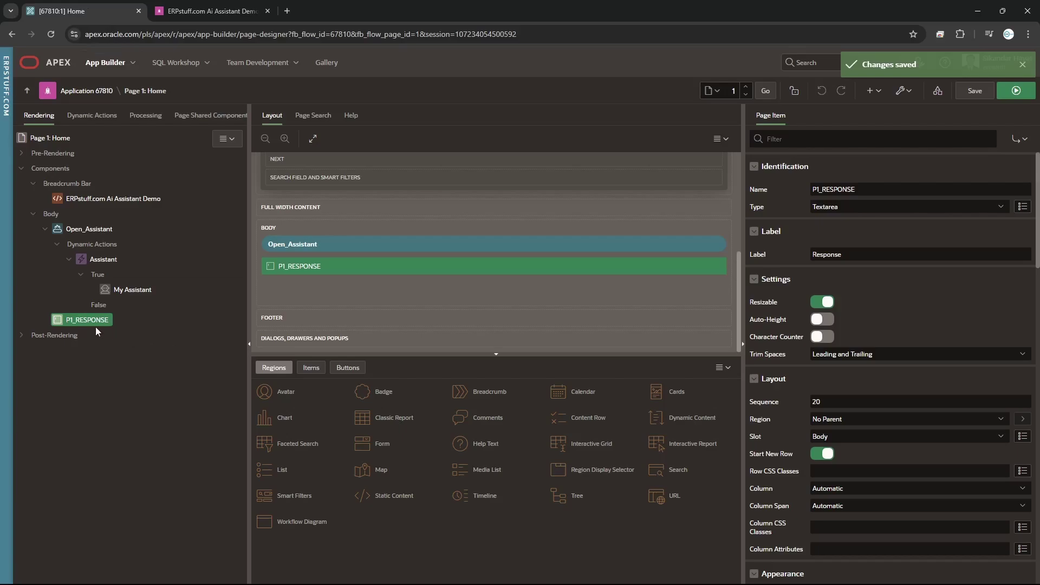
click(842, 207)
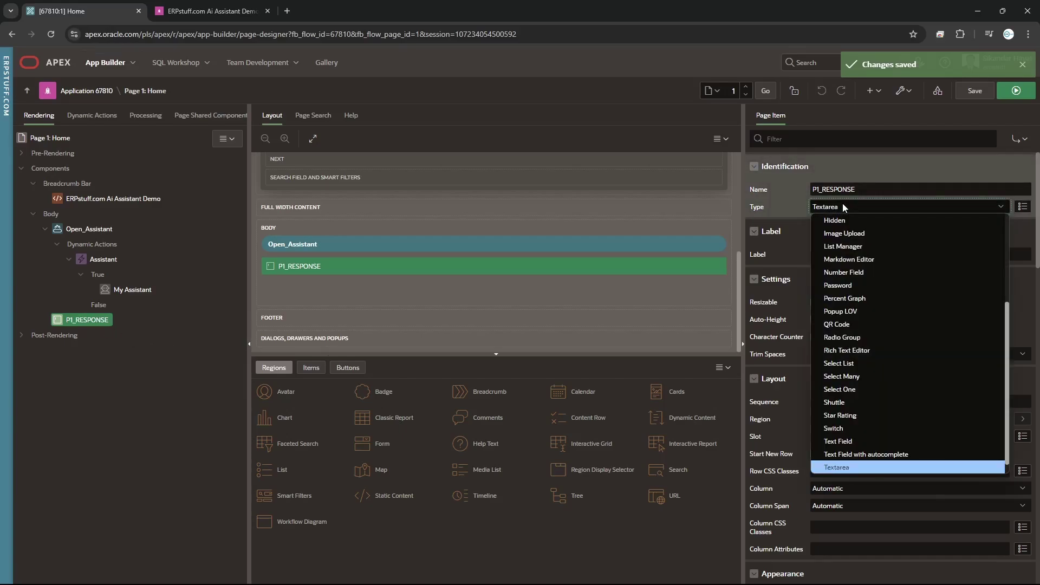
click(848, 351)
click(973, 92)
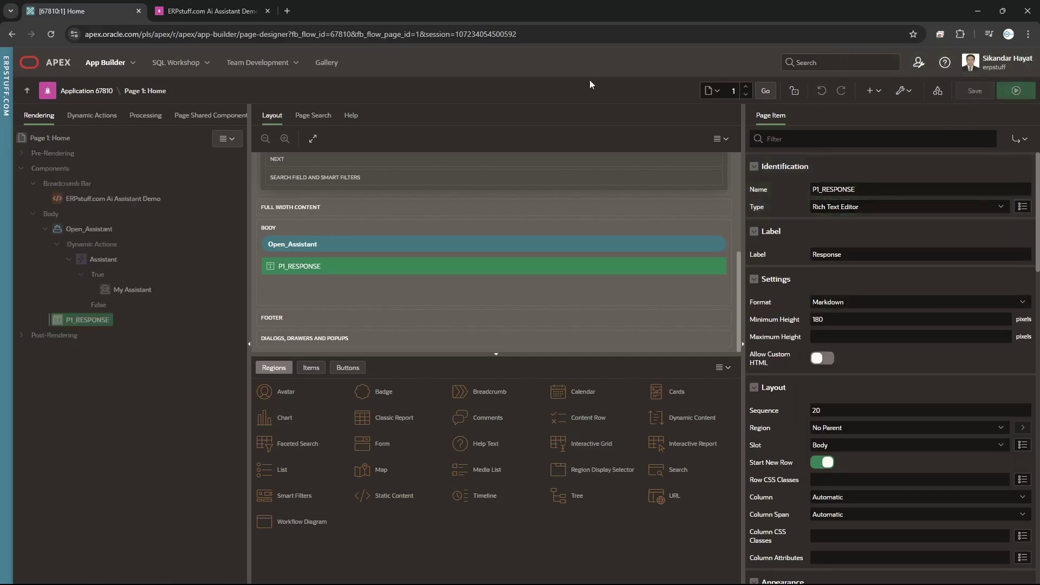
Step: Reload the running application, ask the assistant "What is Oracle APEX?" again and copy its answer into the Response rich text editor
click(214, 16)
click(51, 35)
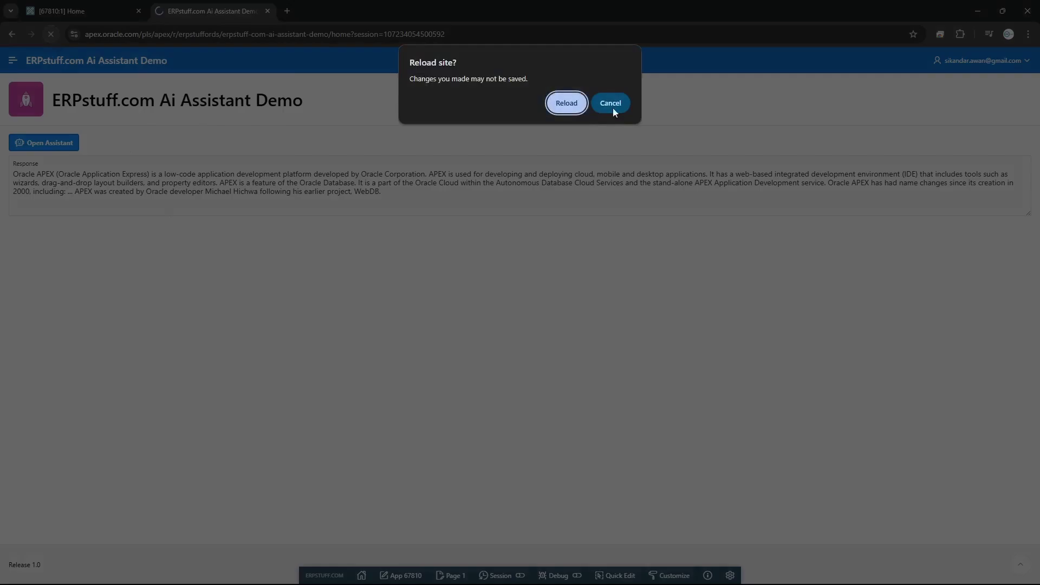
click(564, 103)
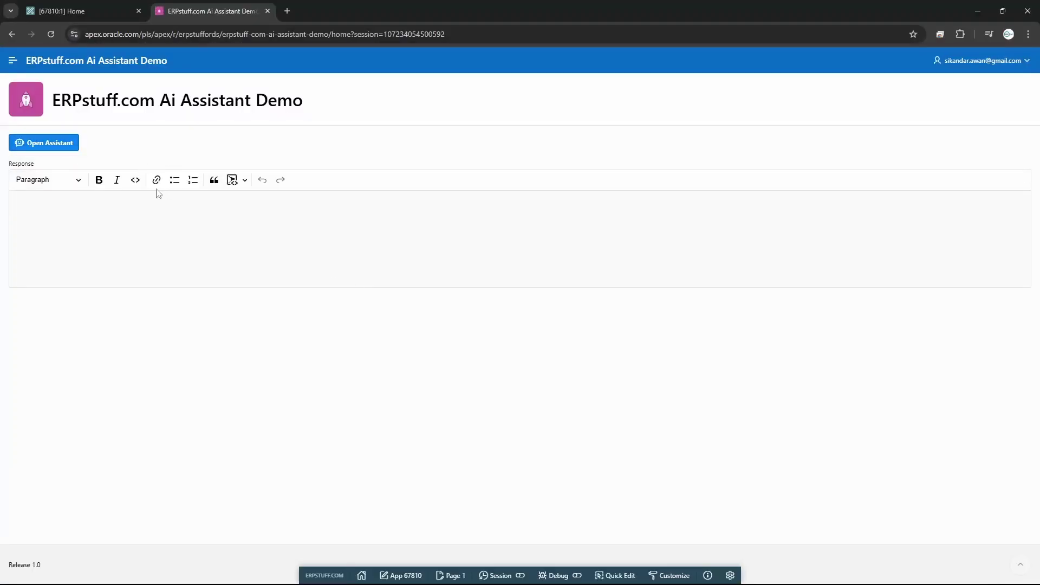
click(66, 152)
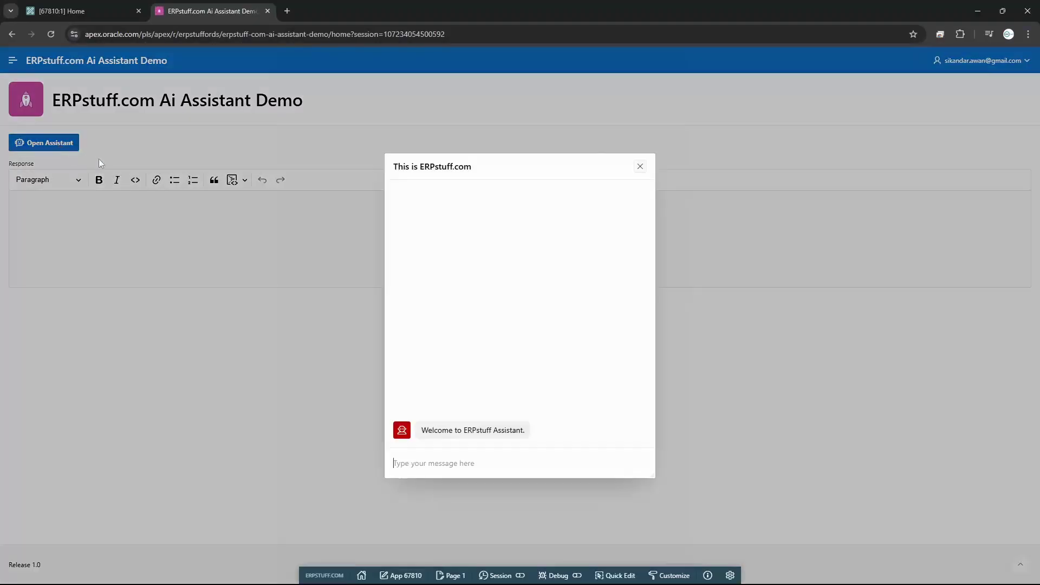
click(467, 460)
text(What is Oracle APEX?)
click(644, 464)
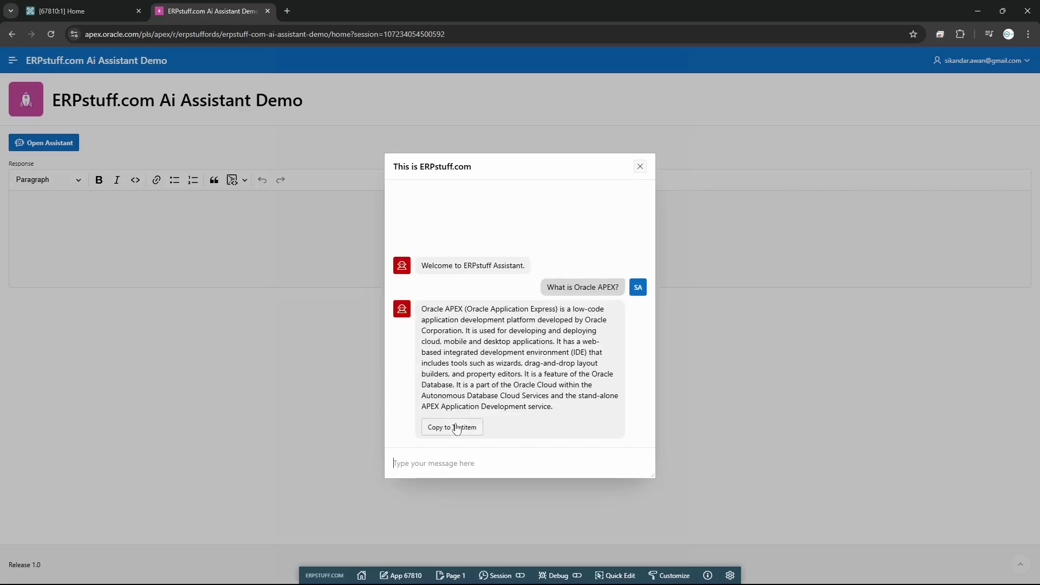
click(456, 427)
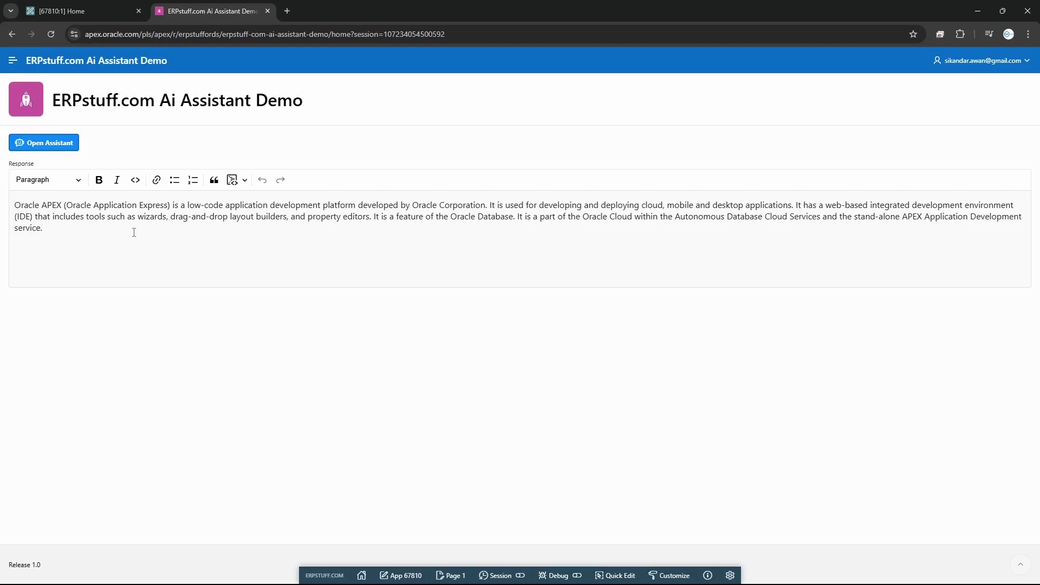
Step: View the My Assistant action's Message 1 code editor, cancel it, and read the help for JavaScript Detection Expression
click(78, 10)
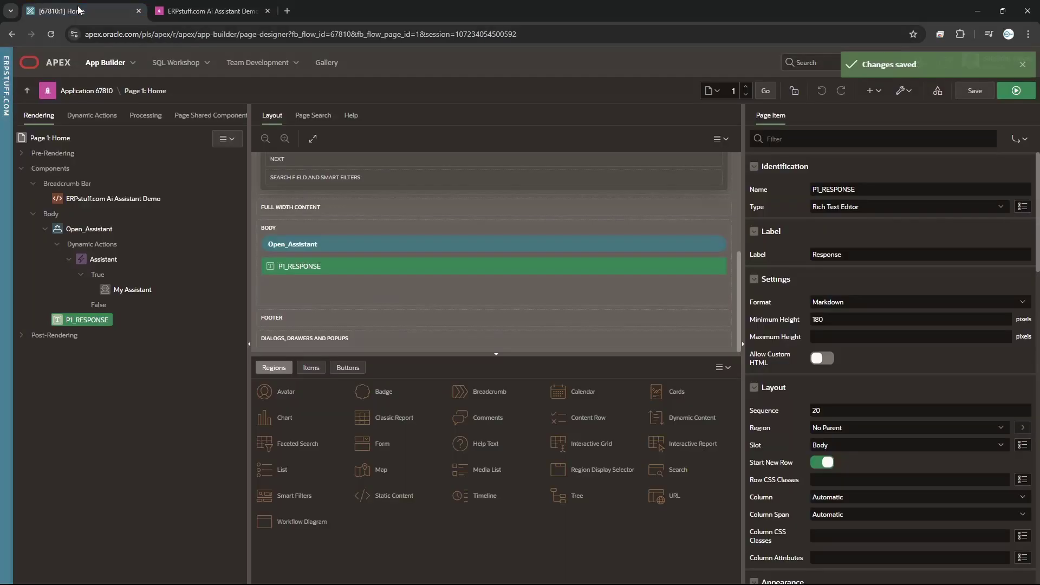
click(132, 289)
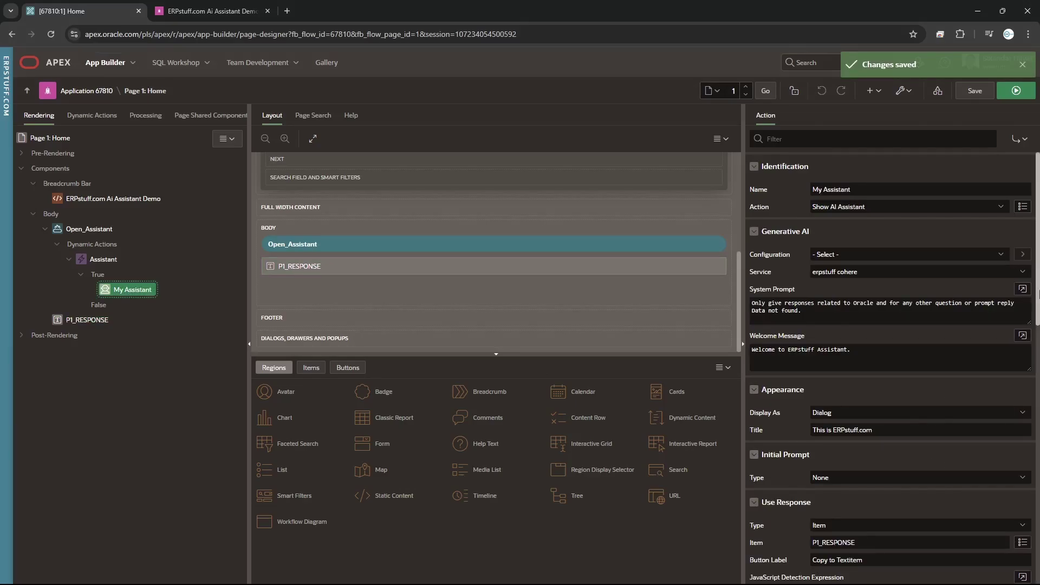
drag(1034, 294, 1035, 418)
click(1022, 410)
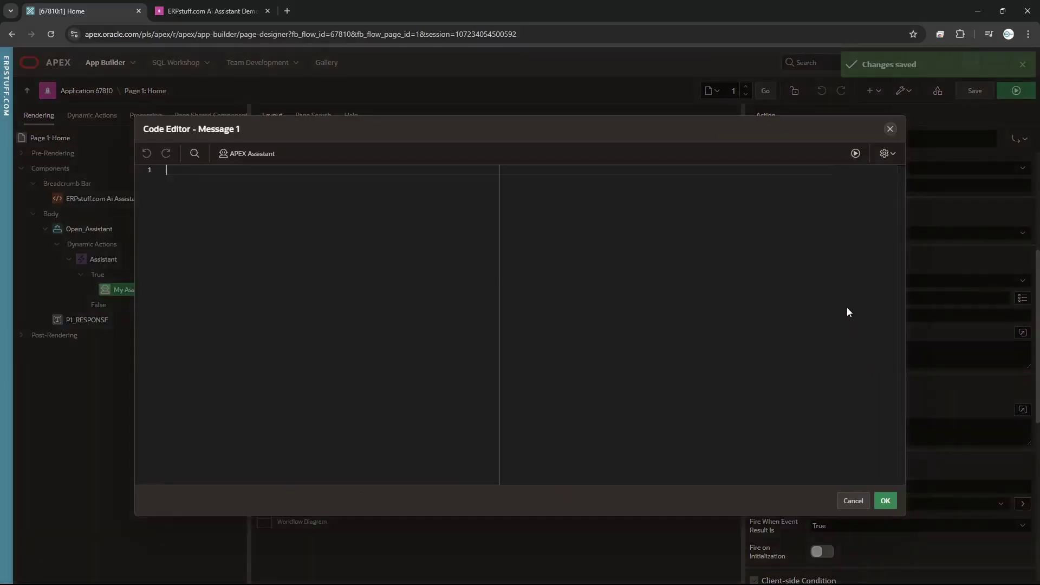
click(852, 501)
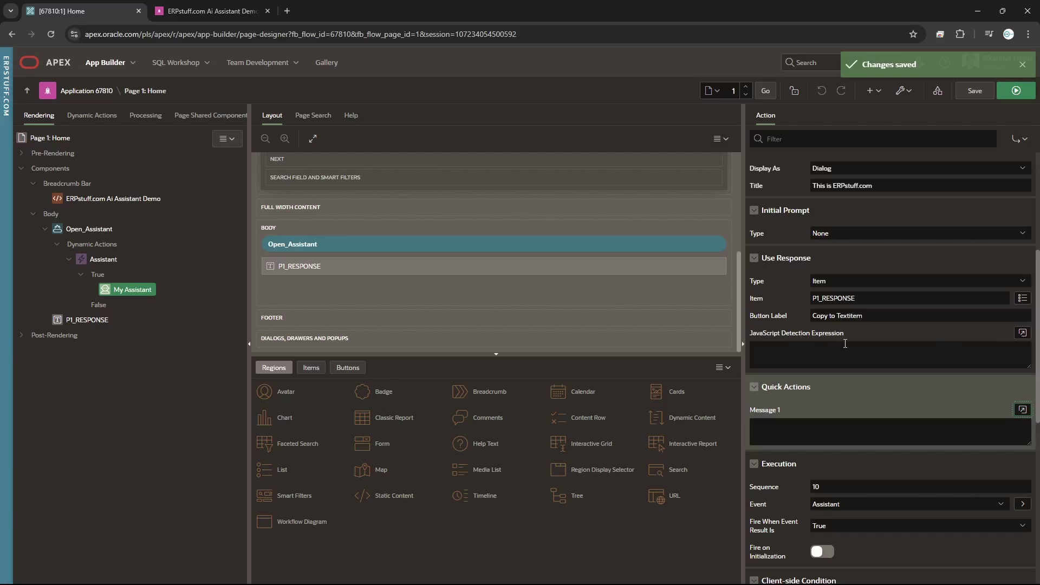
click(814, 350)
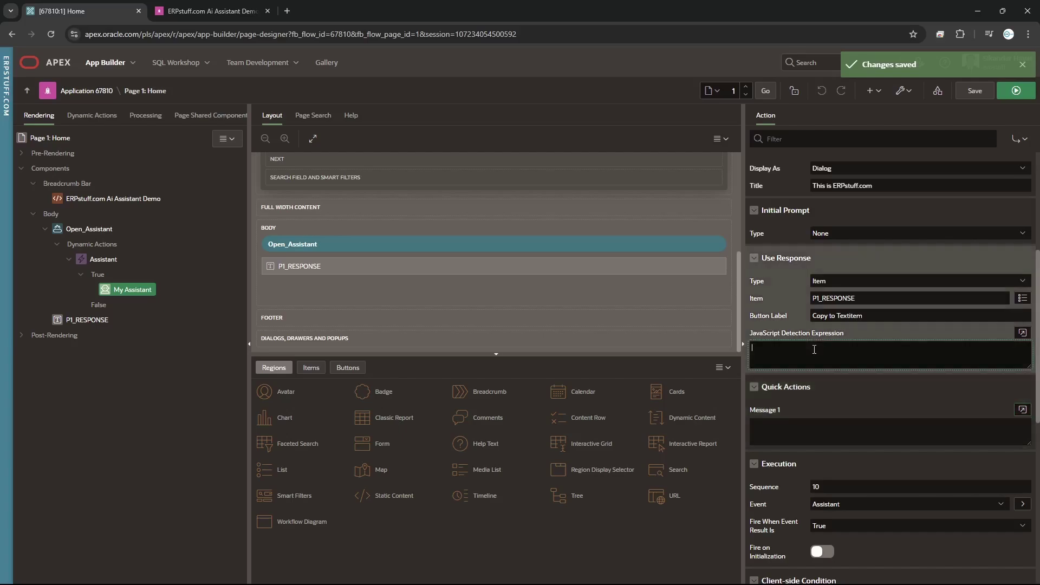
click(352, 116)
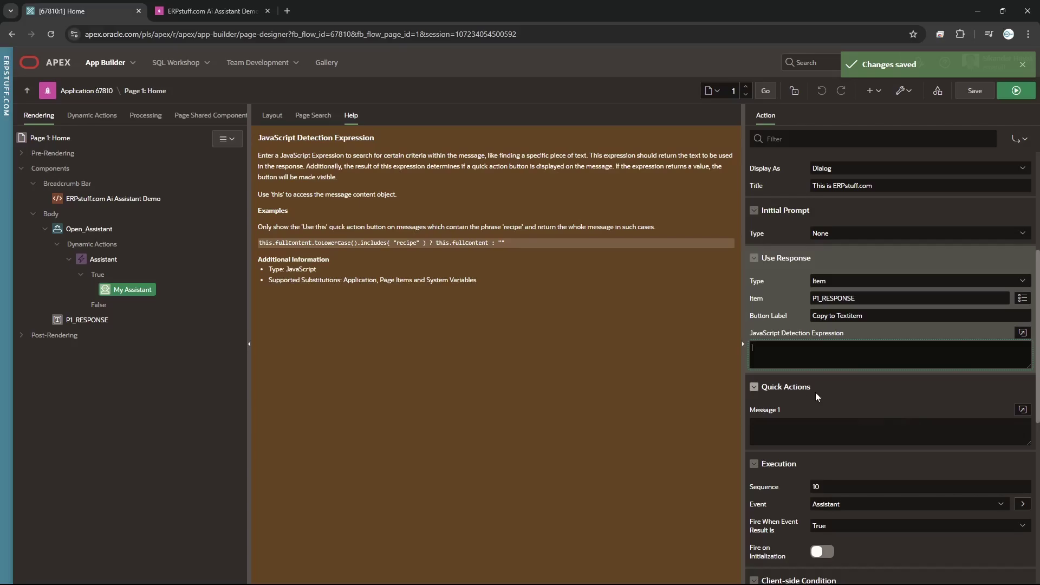
Step: Set the My Assistant quick action Message 1 to "What is Oracle APEX?" and save the page
click(793, 431)
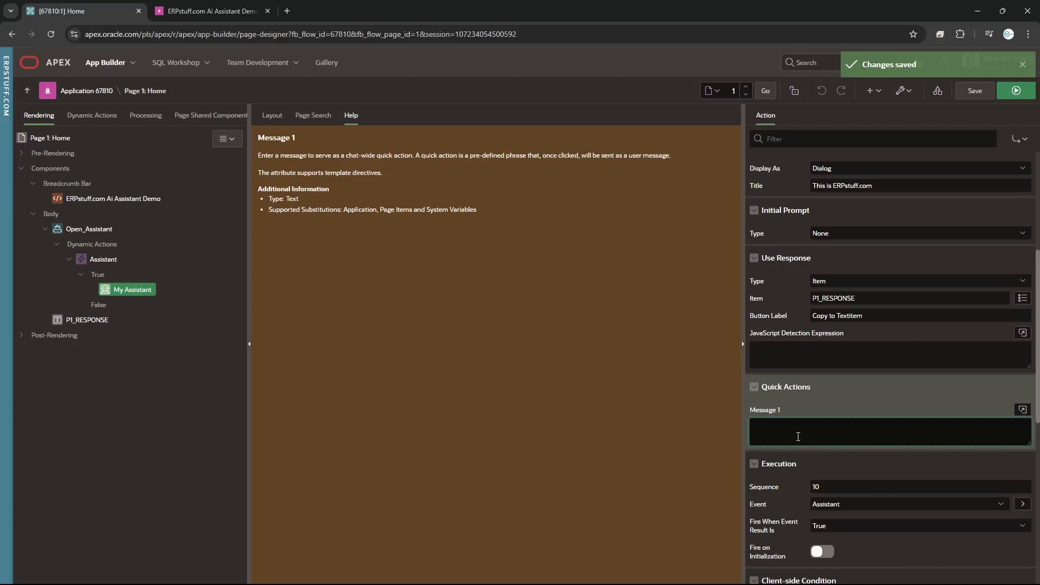
text(hat is)
text(Oracle APEX)
click(974, 91)
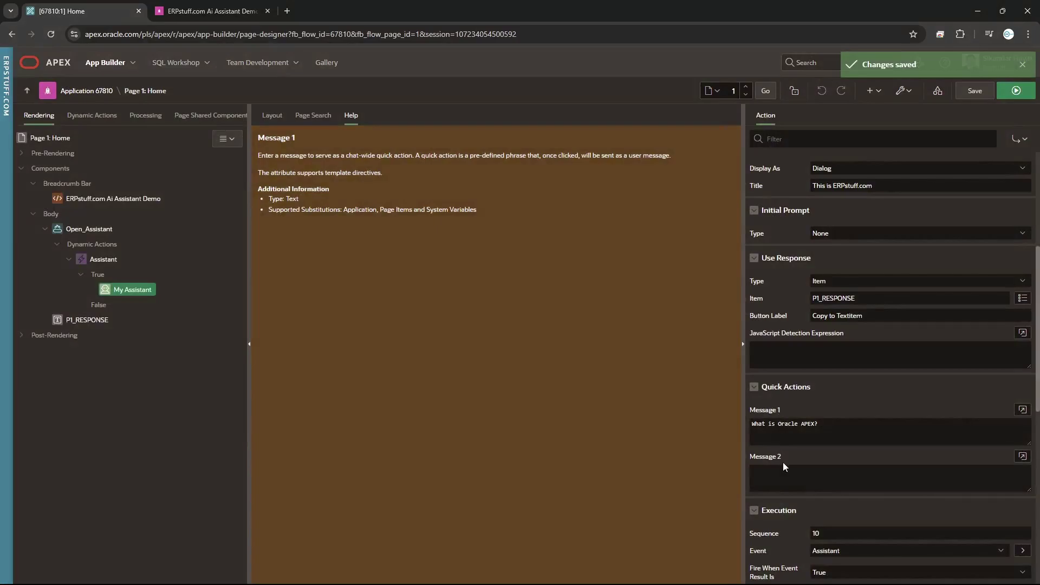
Step: Set the My Assistant quick action Message 2 to "Where is Pakistan?", clear the action's System Prompt and save the page
click(781, 475)
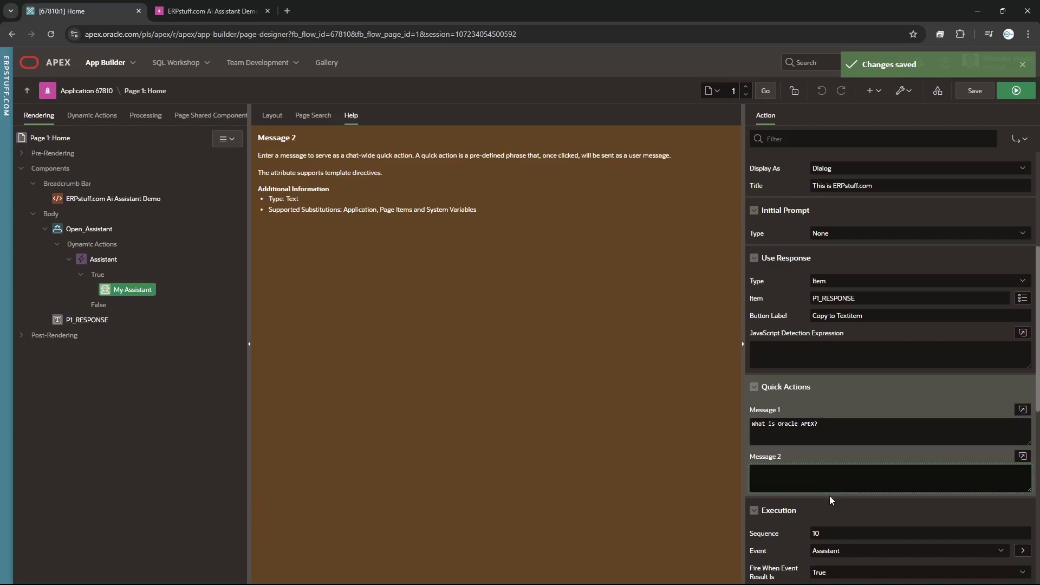
text(Where is Pakistan?)
scroll(865, 407, up, 5)
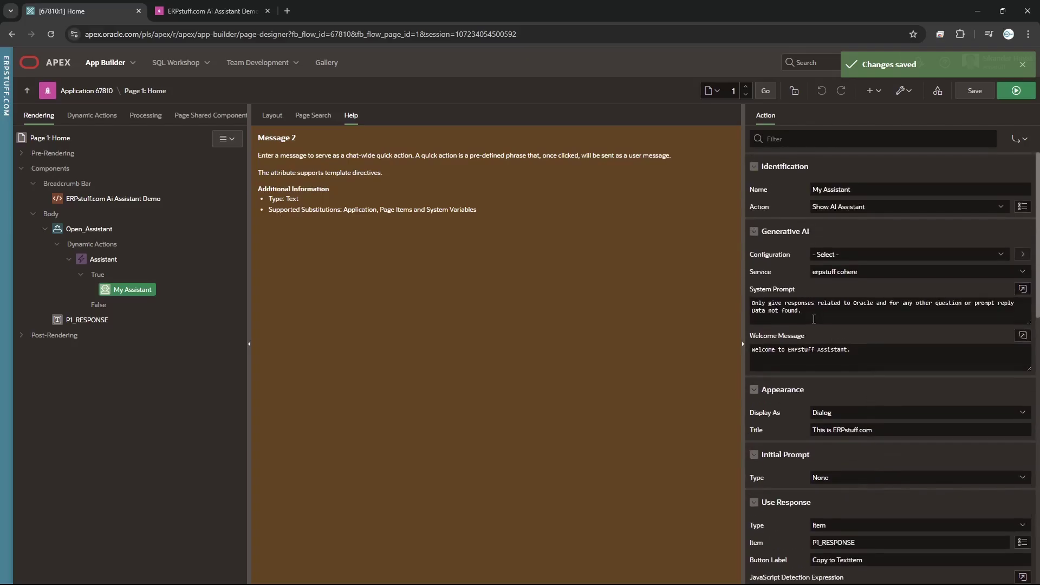
drag(817, 313, 707, 288)
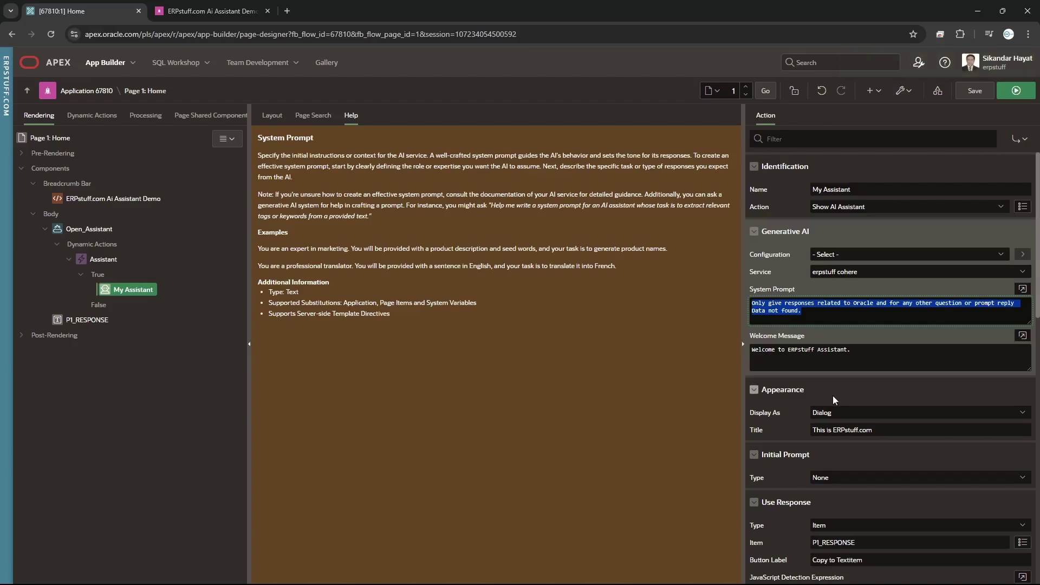
key(BackSpace)
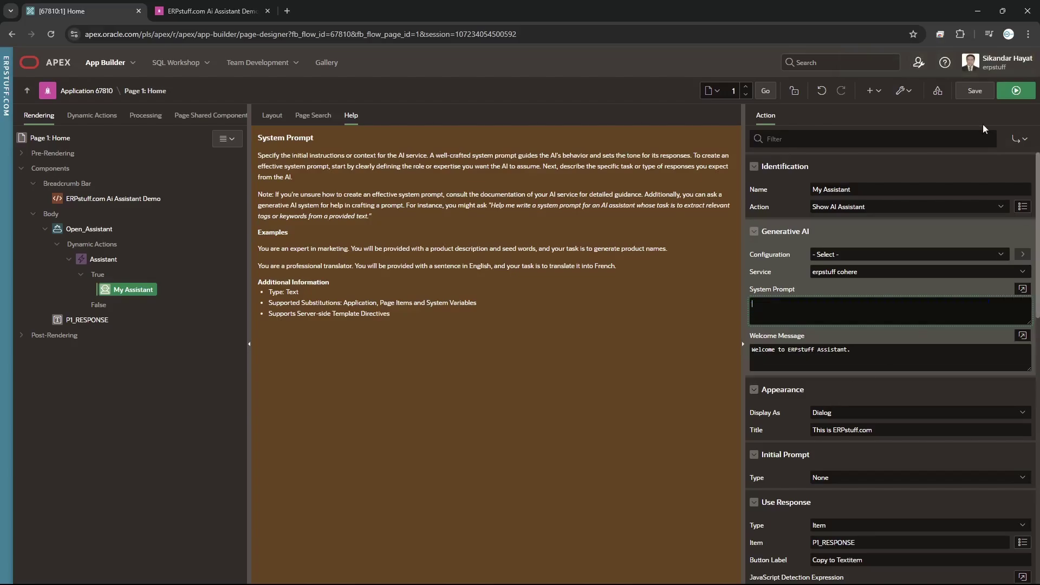
click(974, 90)
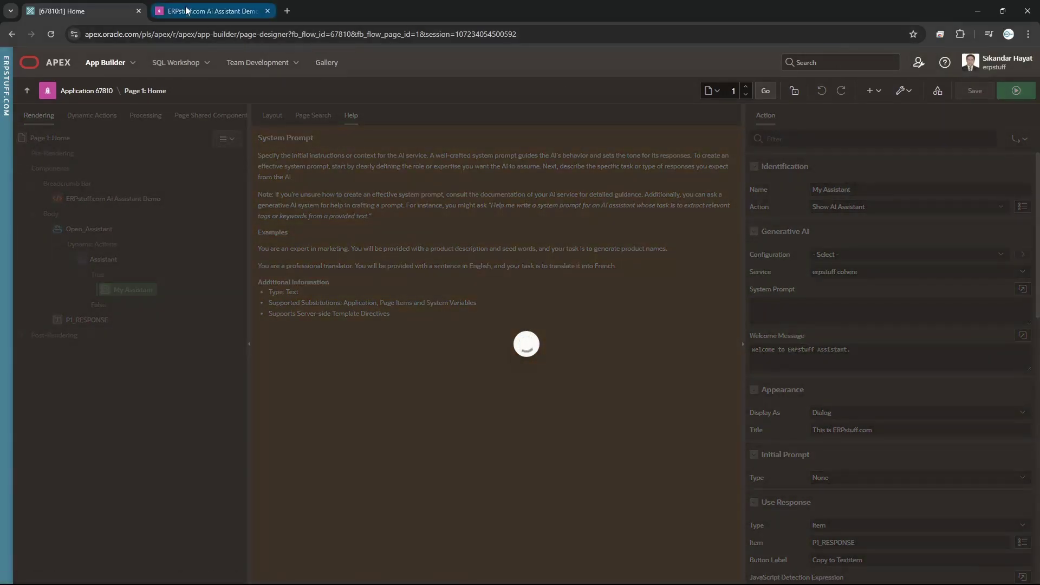
Step: Reload the running application, ask the assistant the quick action "What is Oracle APEX?" and copy its answer into the Response editor
click(190, 11)
click(51, 35)
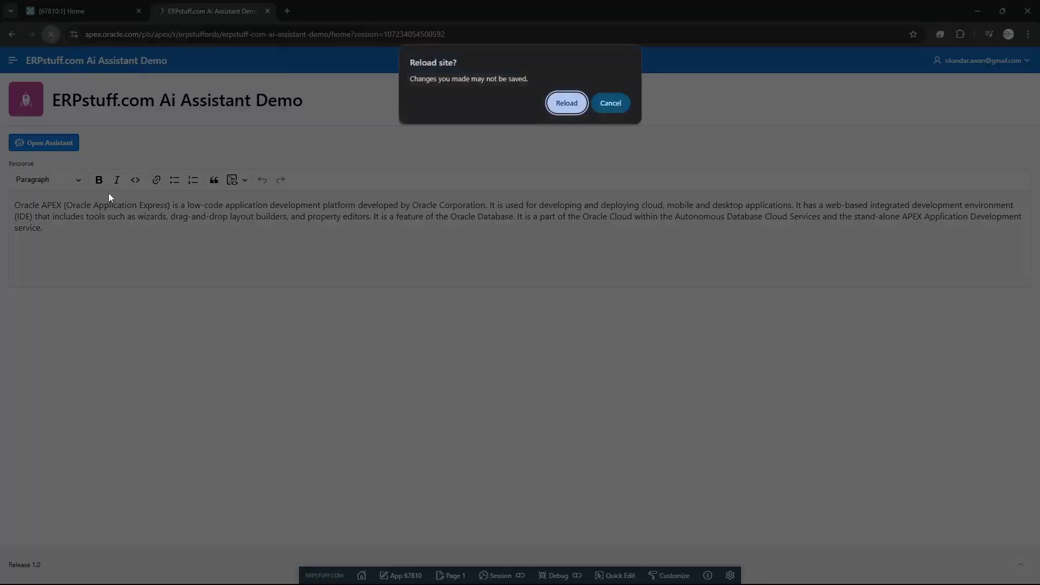
click(564, 102)
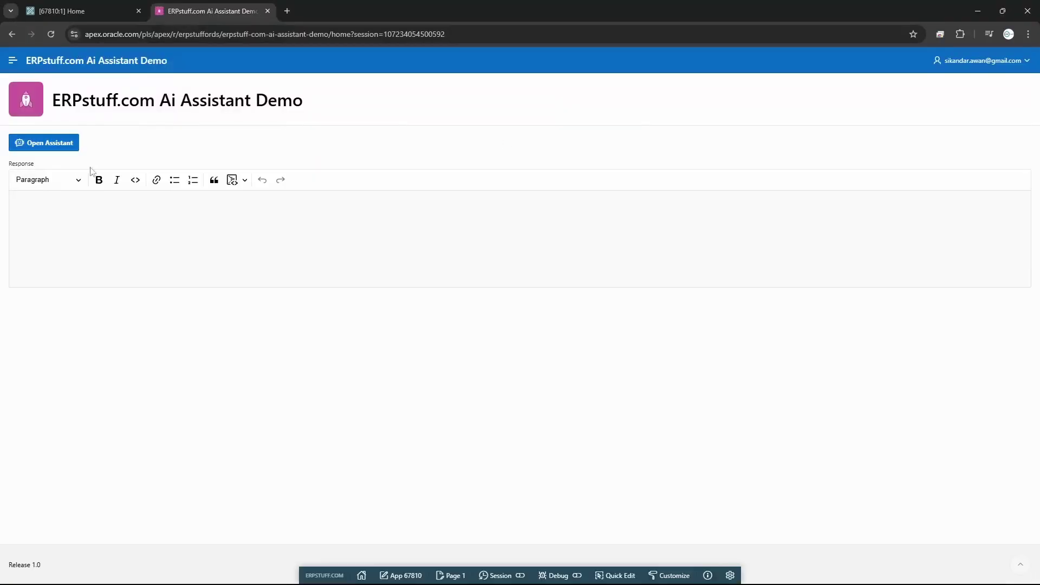
click(51, 141)
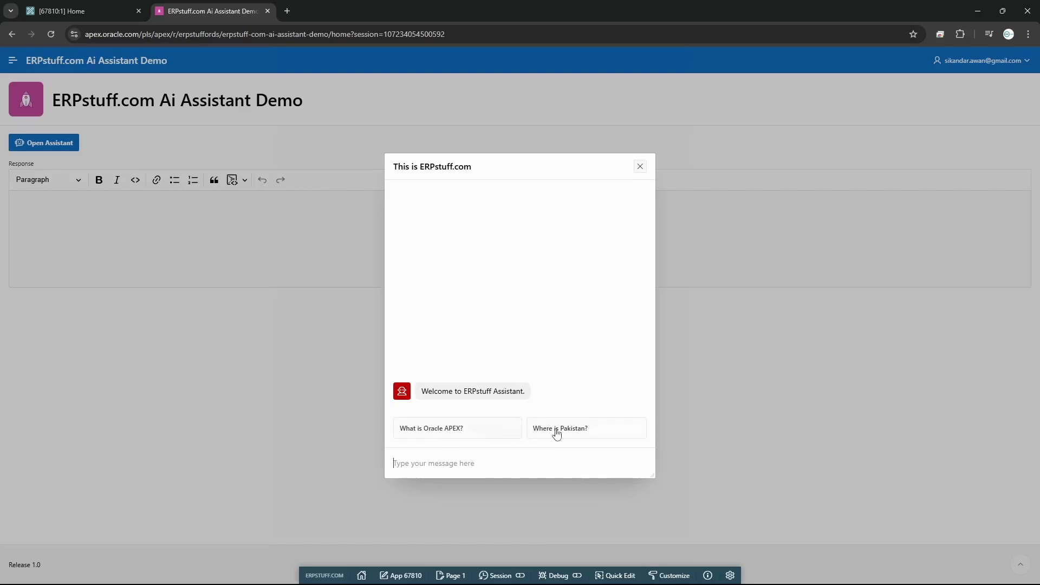
click(483, 433)
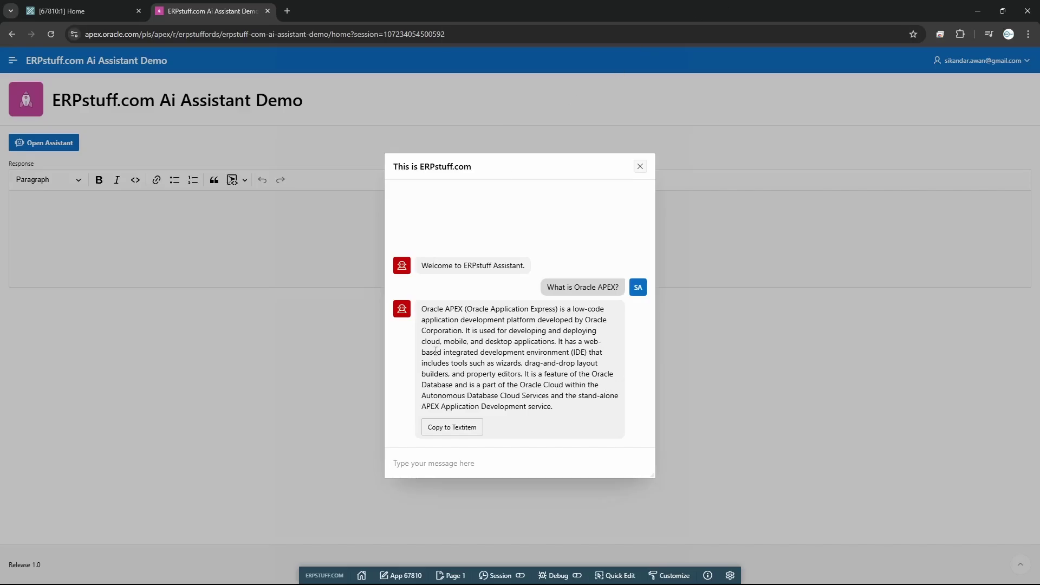
click(458, 432)
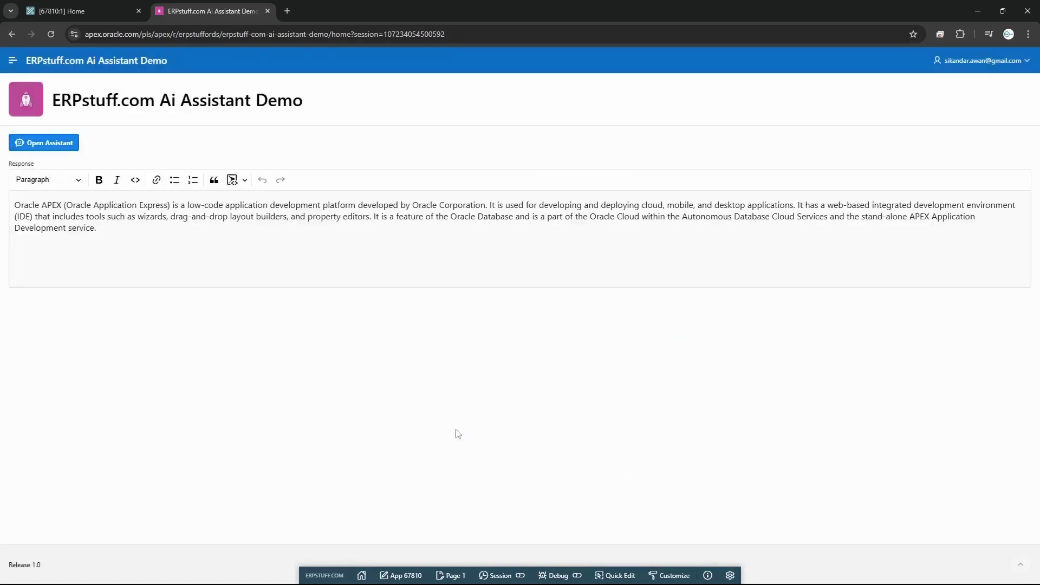
Step: Reopen the assistant, ask the quick action "Where is Pakistan?" and copy its answer into the Response editor
click(48, 145)
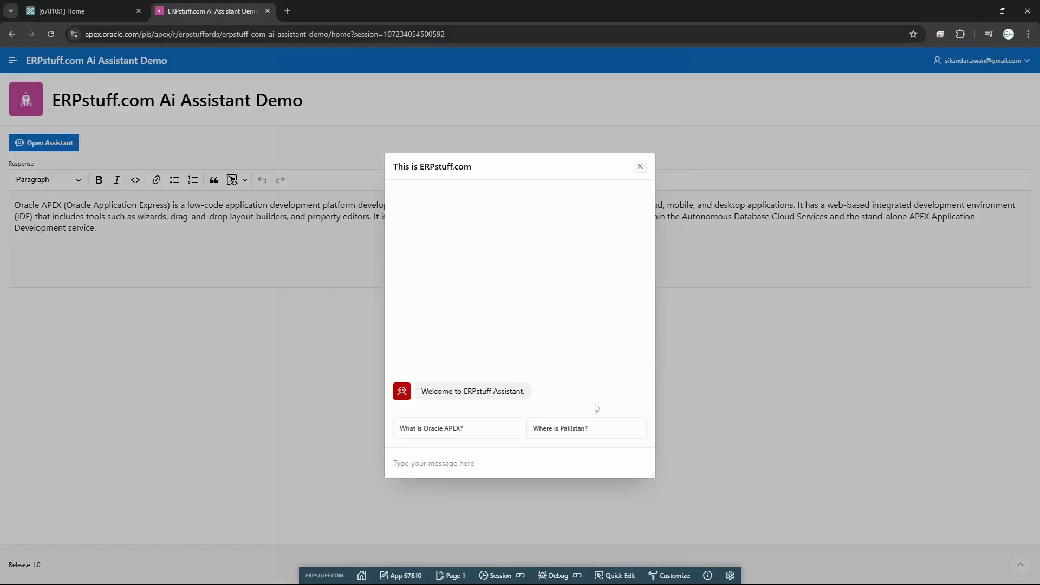
click(568, 434)
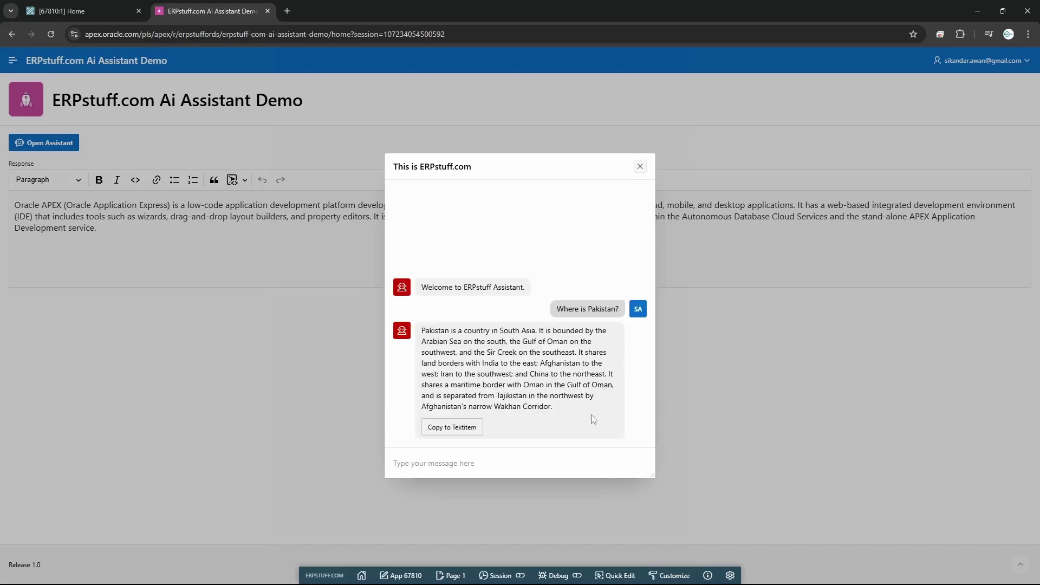
click(462, 430)
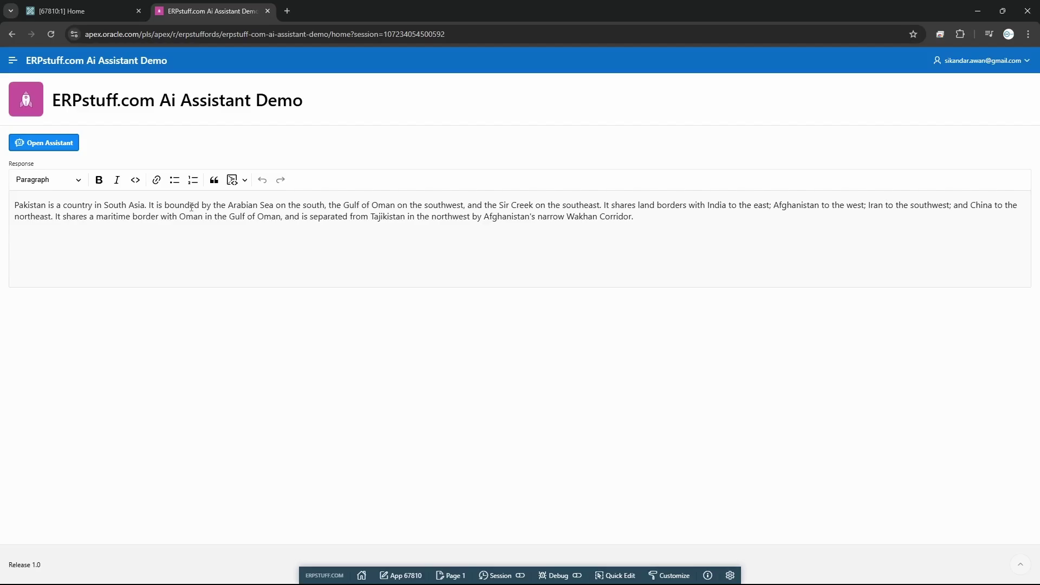
Step: Return to the Page Designer and review the Quick Actions messages and other settings of the My Assistant action
click(76, 13)
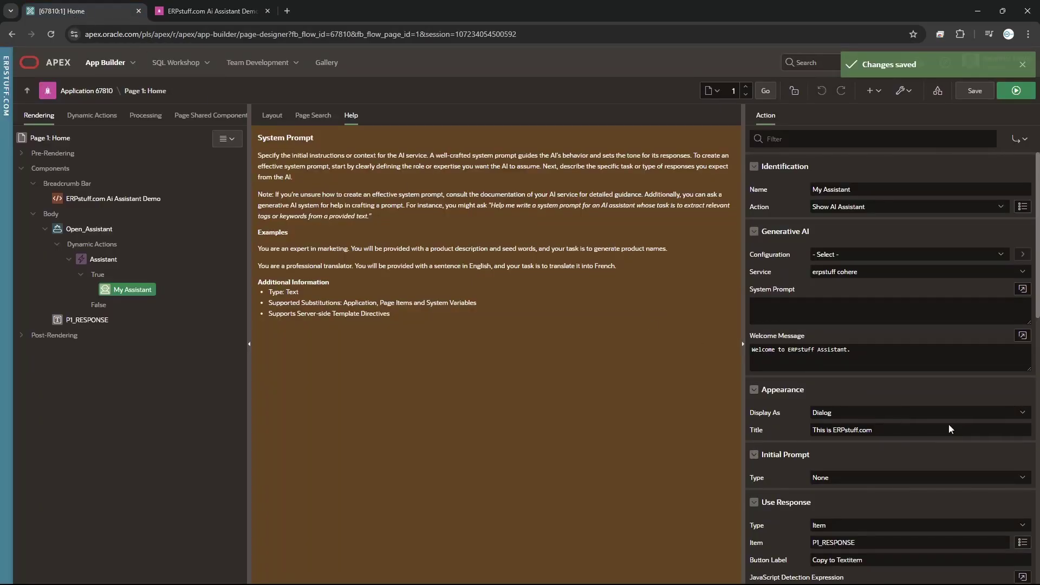
scroll(935, 450, down, 7)
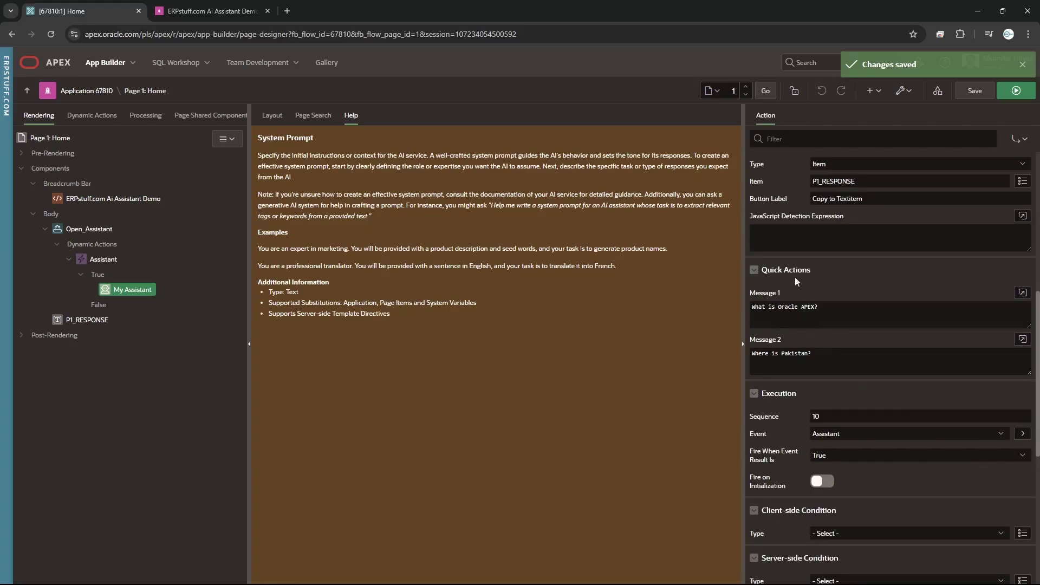
click(814, 363)
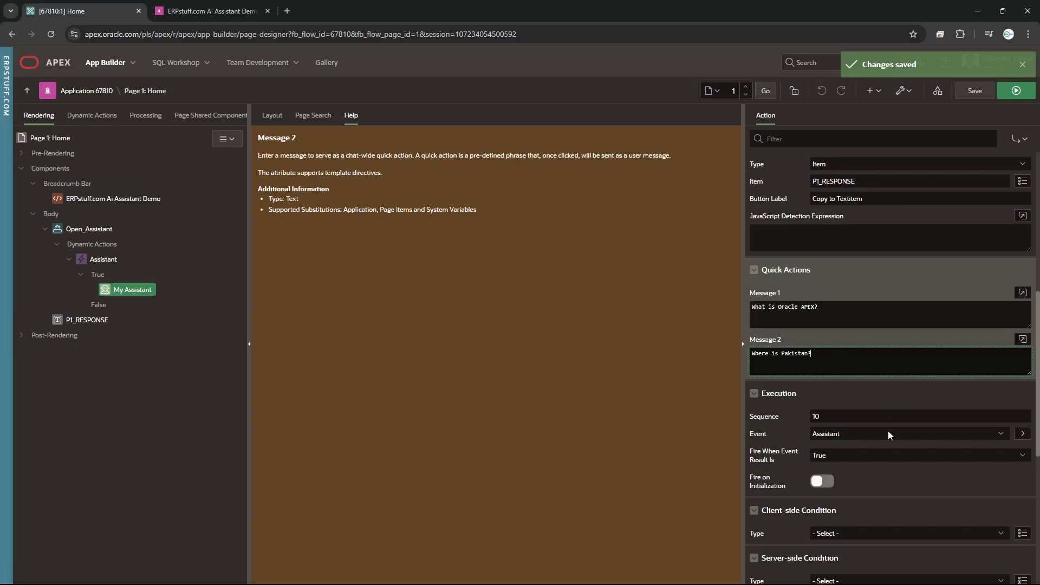
drag(1033, 339, 1002, 356)
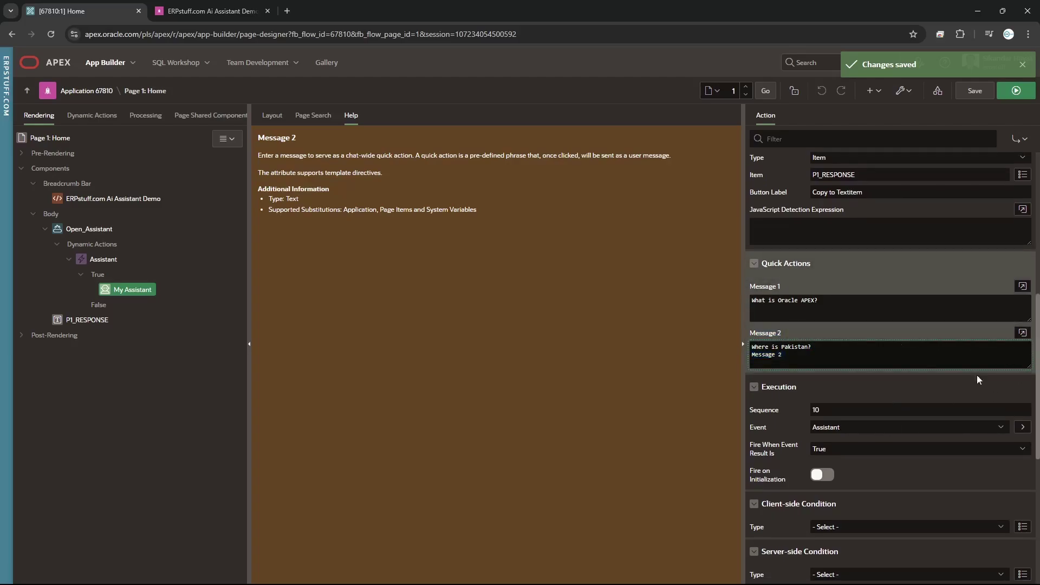
key(ctrl+z)
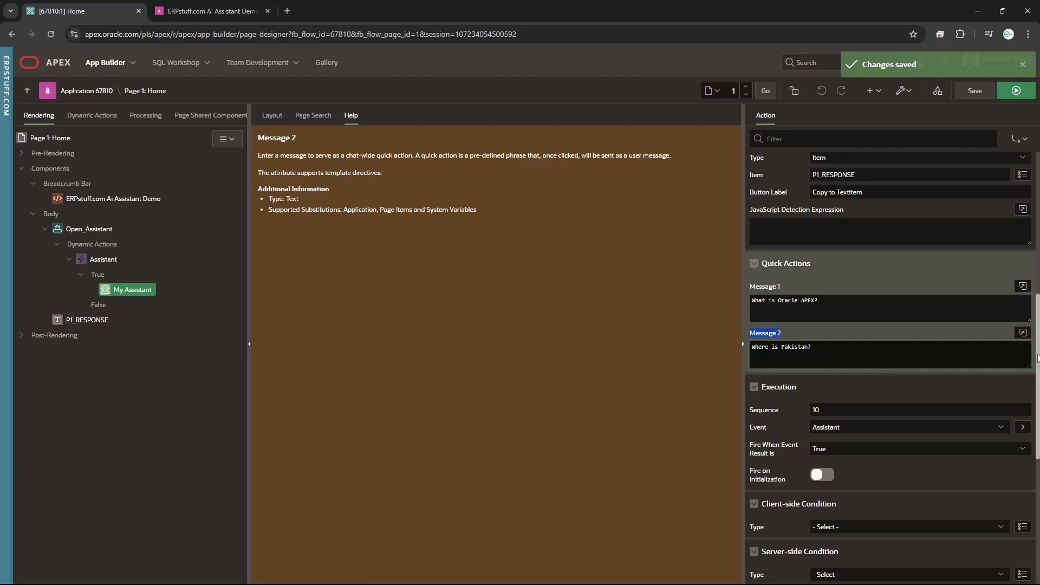
scroll(1036, 366, down, 1)
drag(1036, 366, 1038, 211)
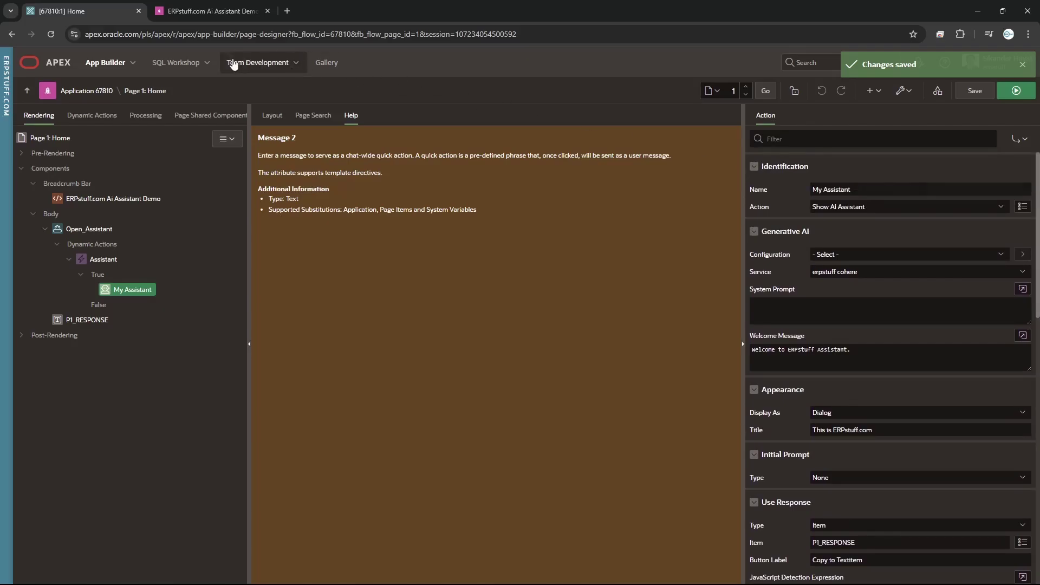
Step: Reload the running application, view the assistant dialog with its quick actions and close it
click(212, 11)
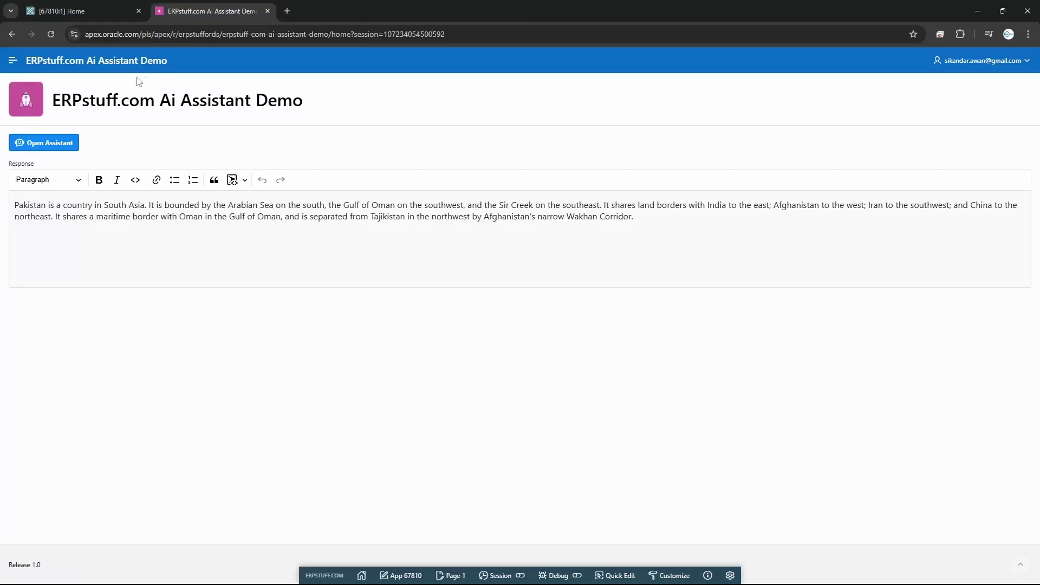
click(51, 34)
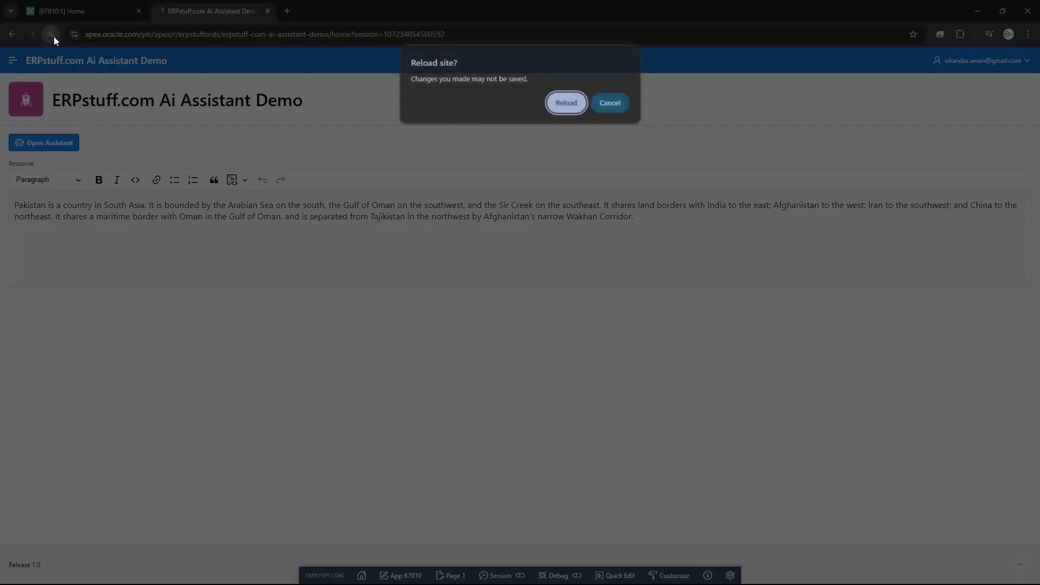
click(567, 102)
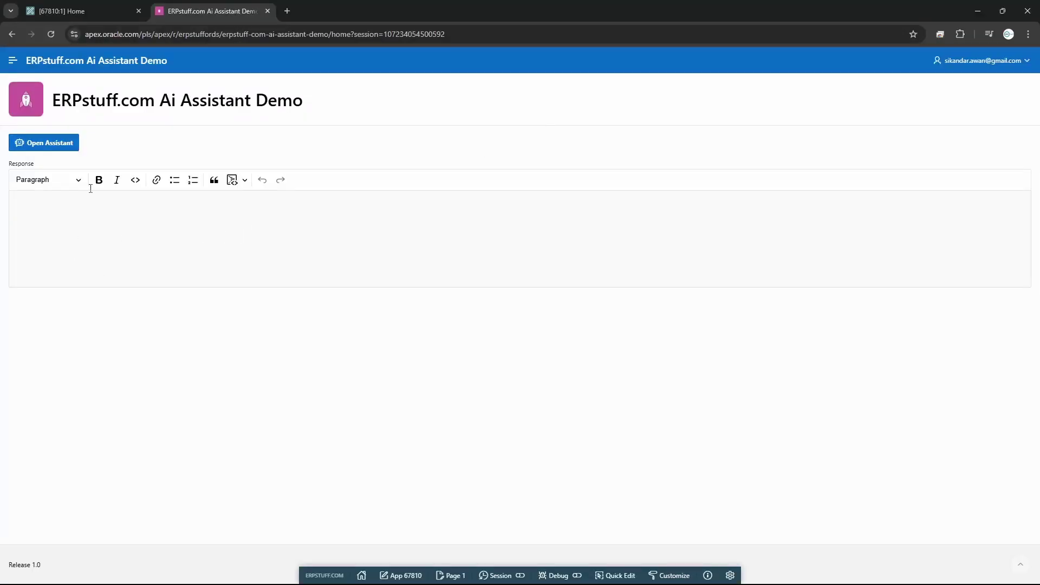
click(31, 143)
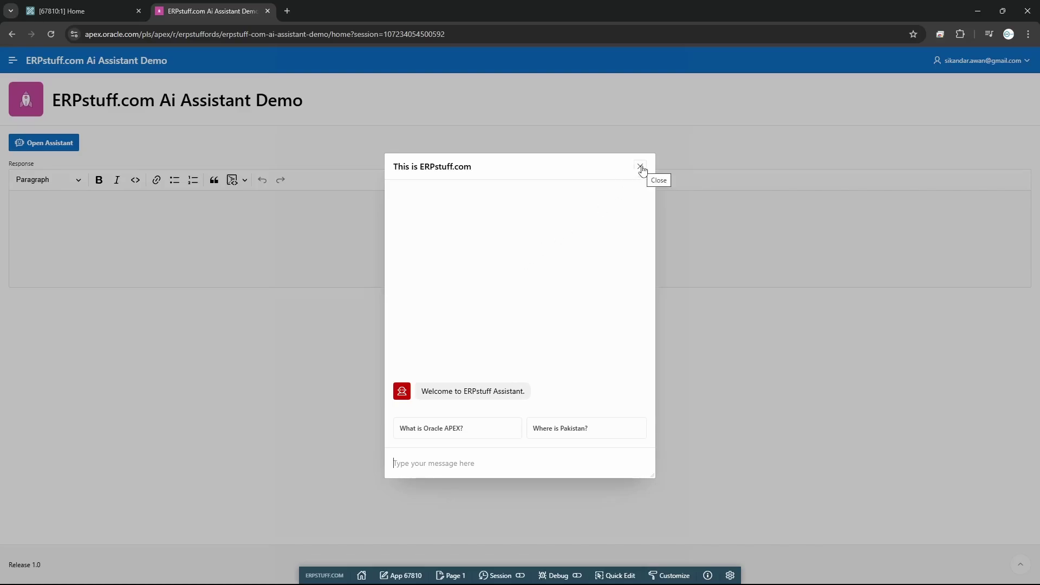
click(640, 167)
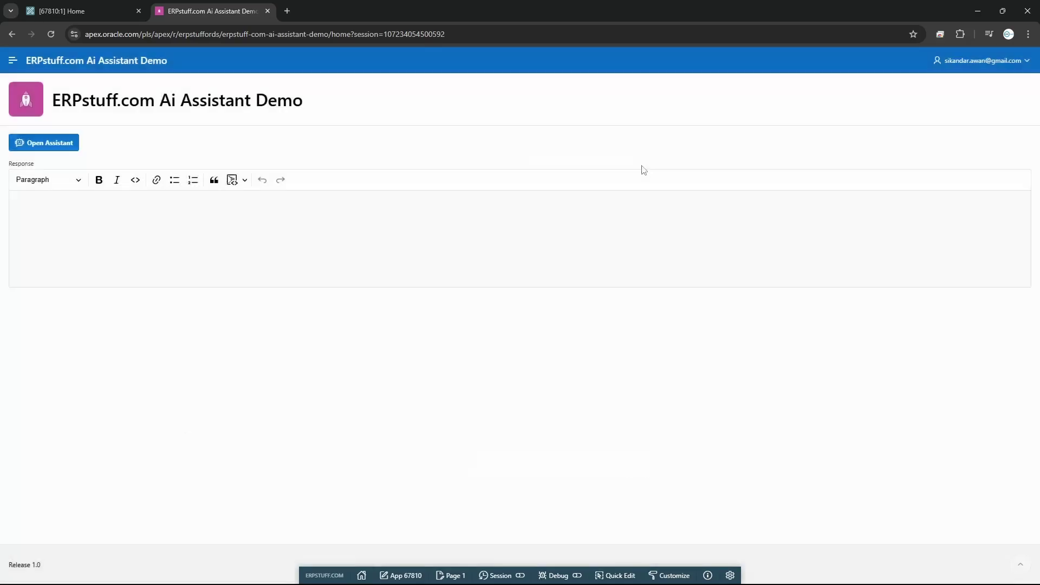
Step: Return to the Page Designer, create a region under Body and name it Assistant
click(90, 9)
click(46, 216)
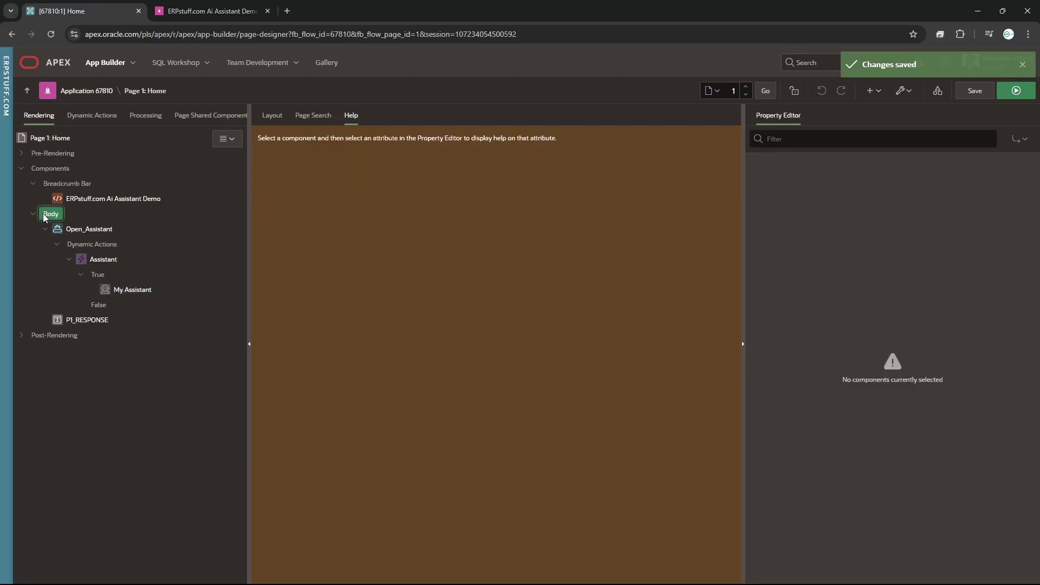
right_click(45, 218)
click(78, 230)
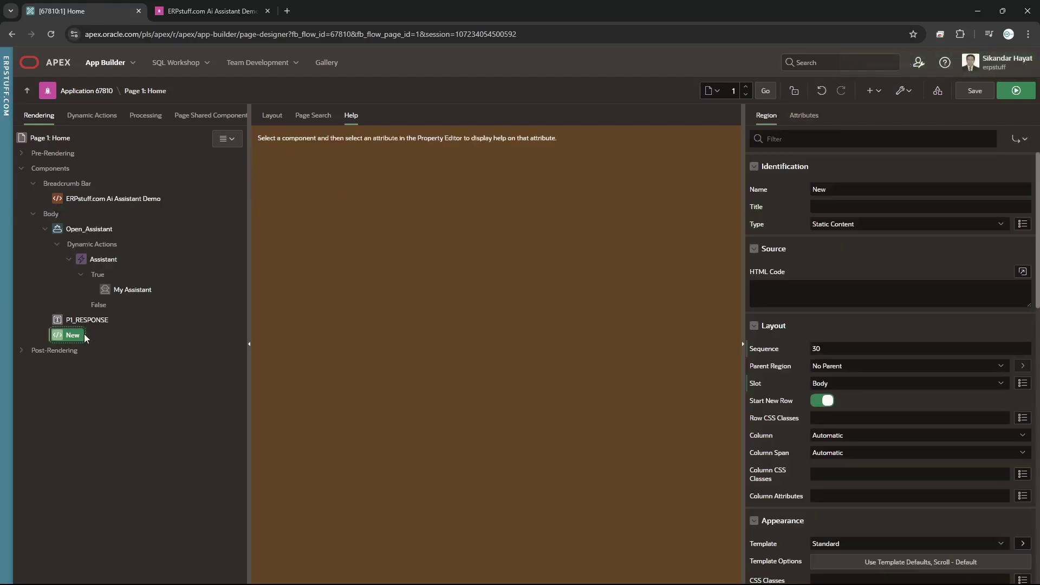
click(857, 190)
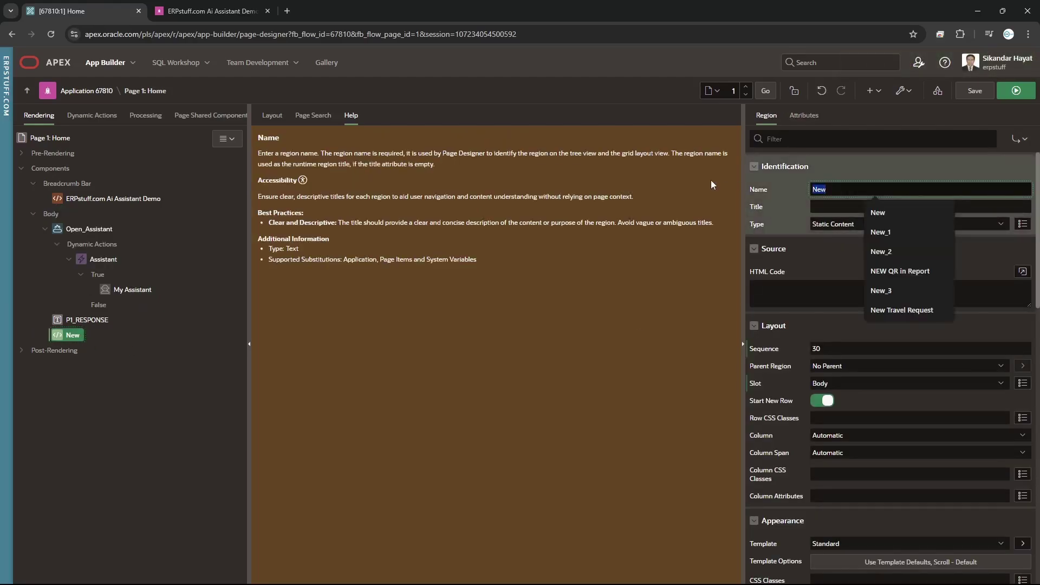
text(Ass)
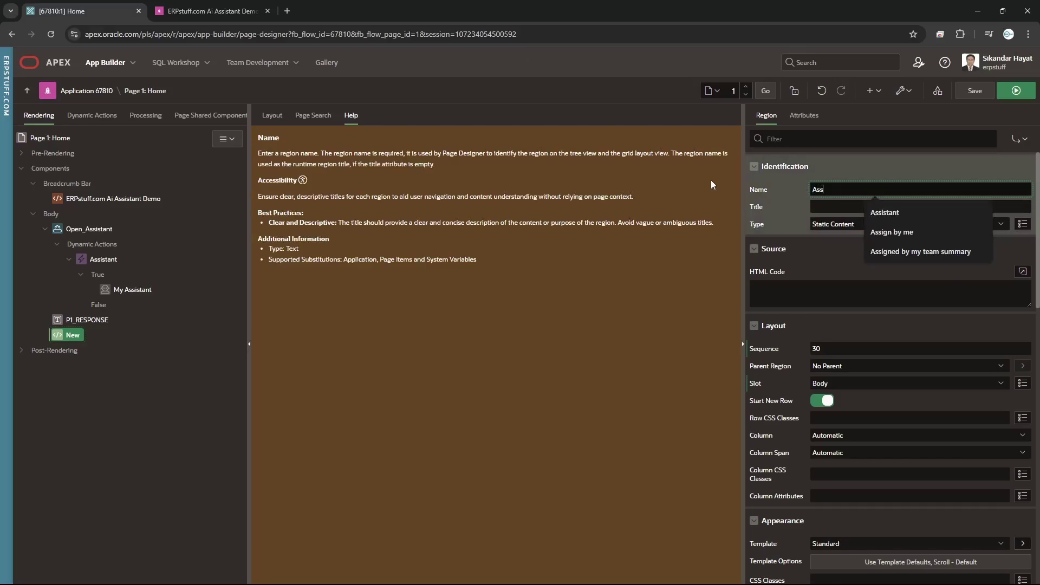
text(istant)
key(Return)
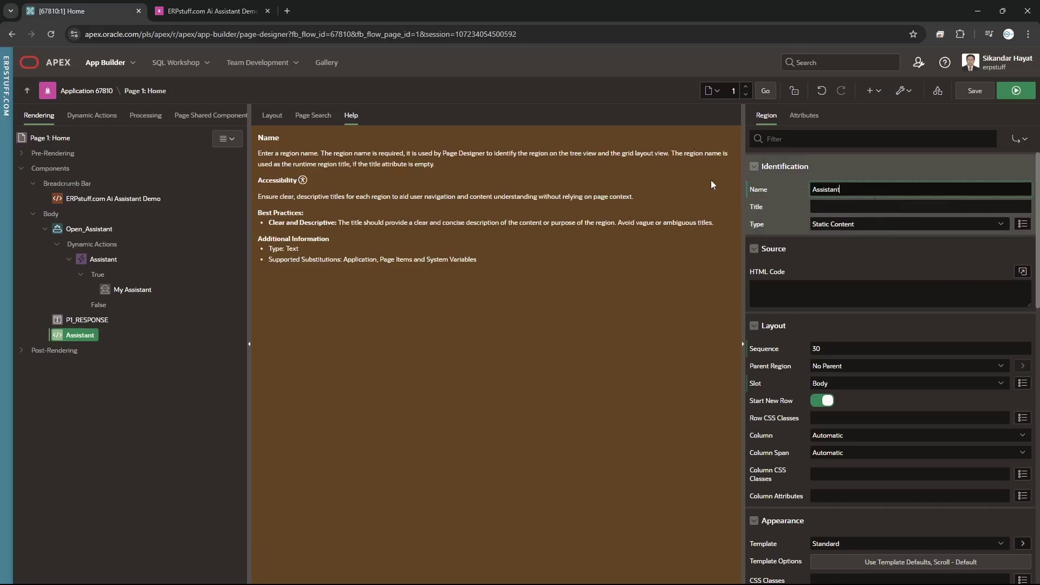
Step: Set the Assistant region's Static ID to assistant_region_id and copy that ID
scroll(992, 326, down, 3)
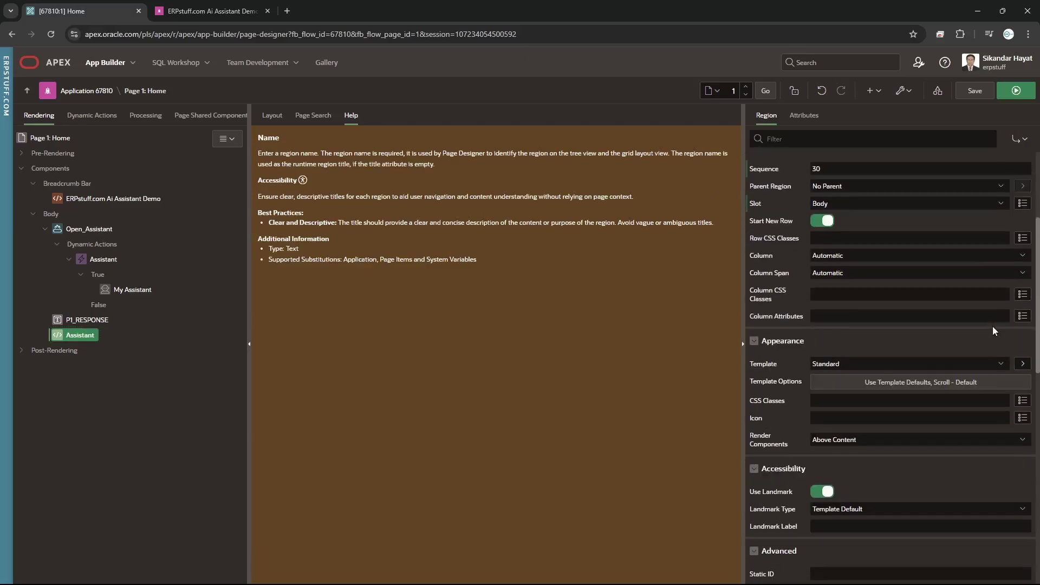
scroll(992, 326, down, 6)
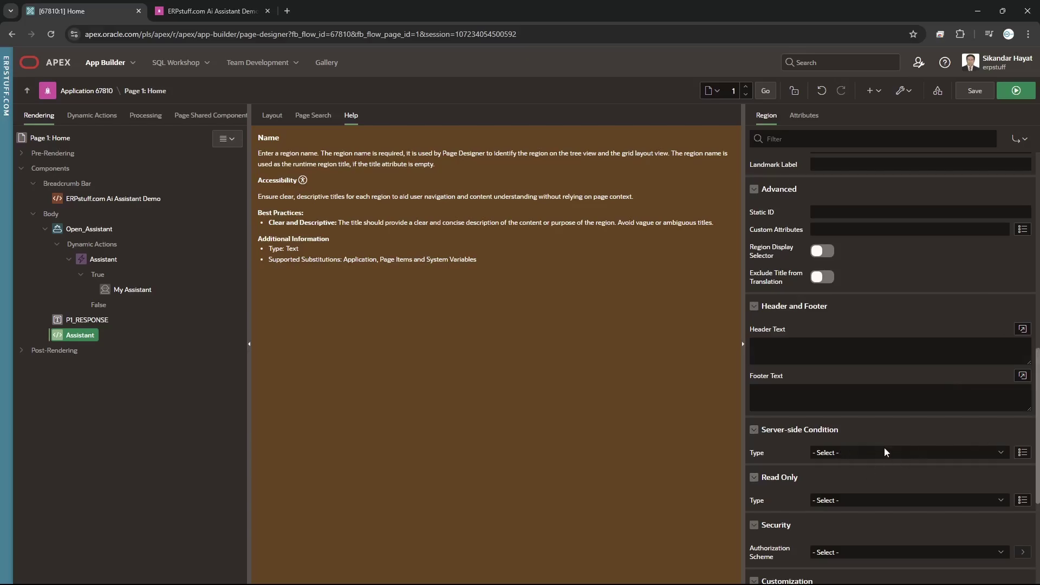
scroll(884, 447, up, 3)
click(874, 392)
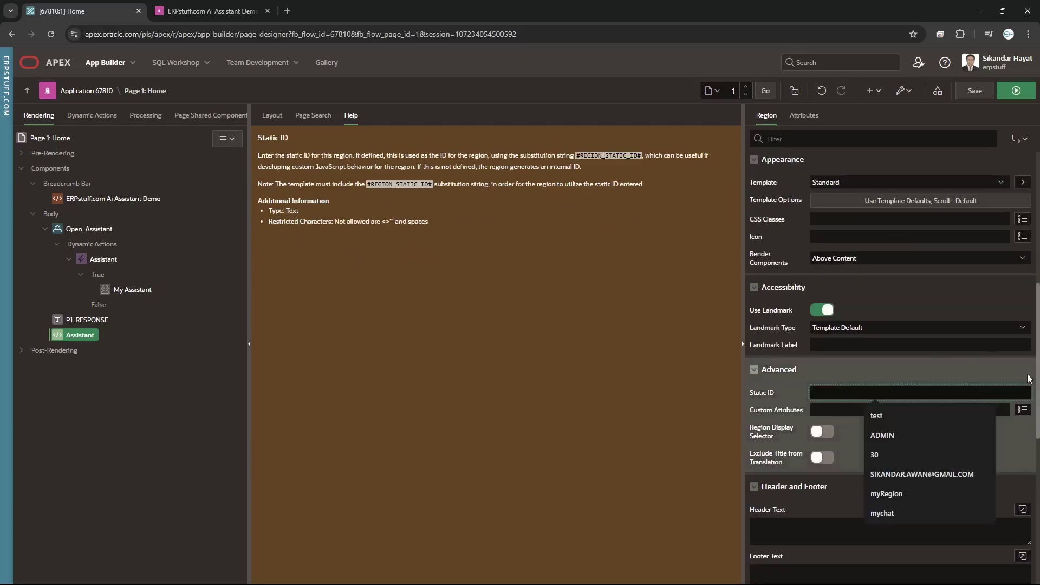
text(re)
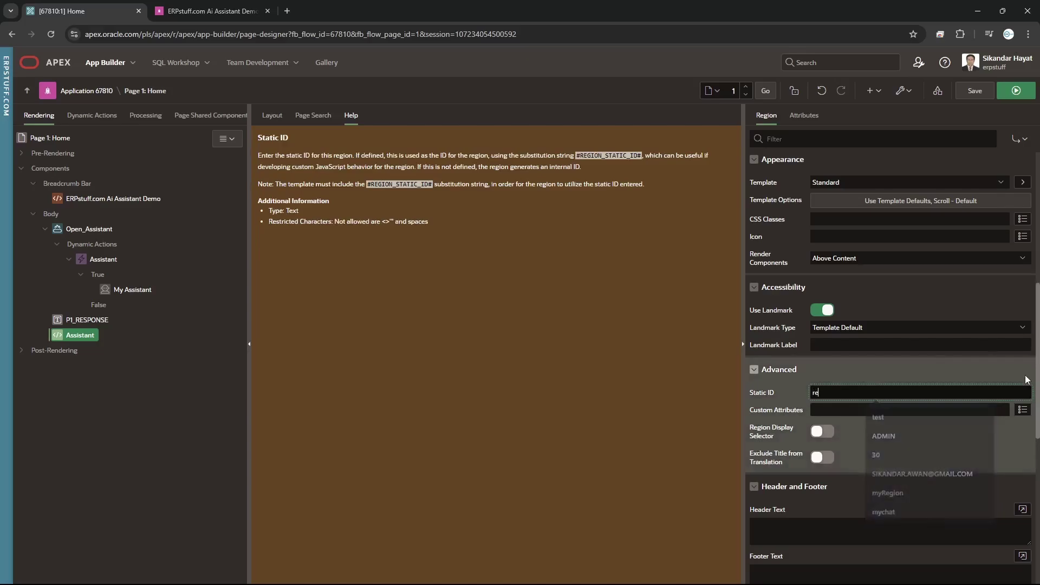
text(ass)
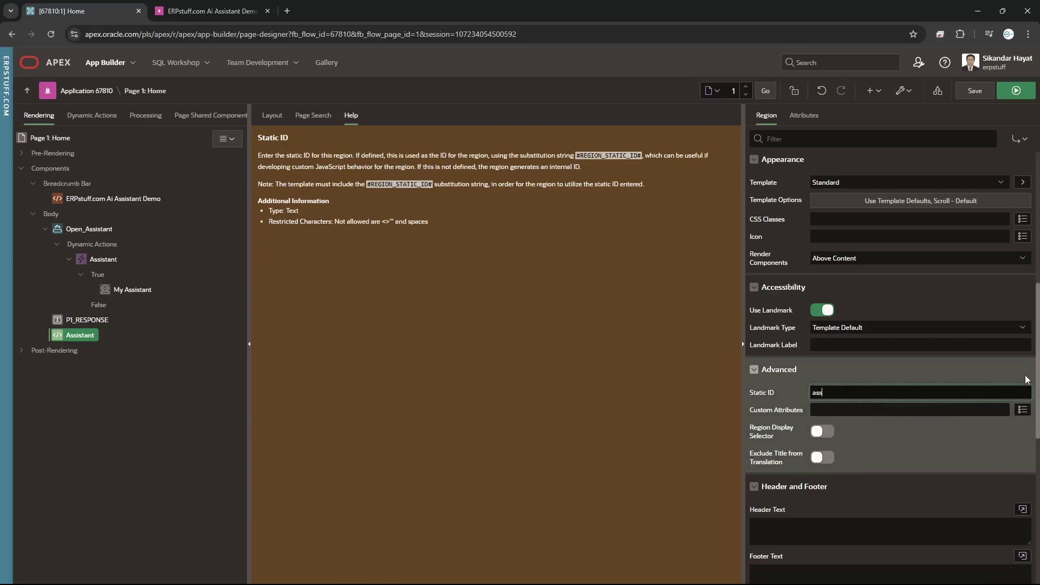
text(istant_region_iod)
drag(873, 395, 813, 390)
key(ctrl+c)
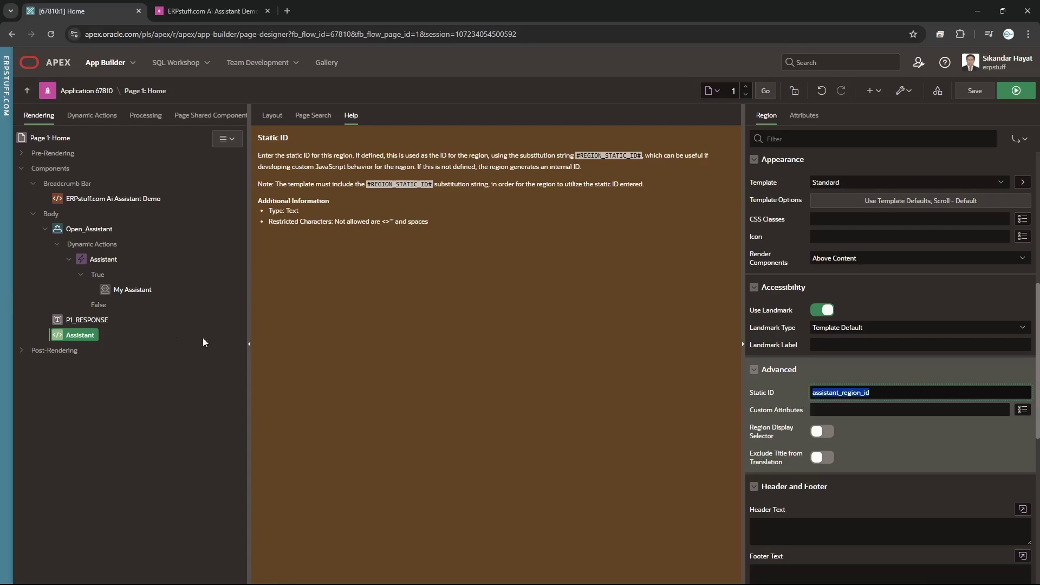
Step: Set the My Assistant action to display Inline with the container selector #assistant_region_id, and save the page
click(131, 291)
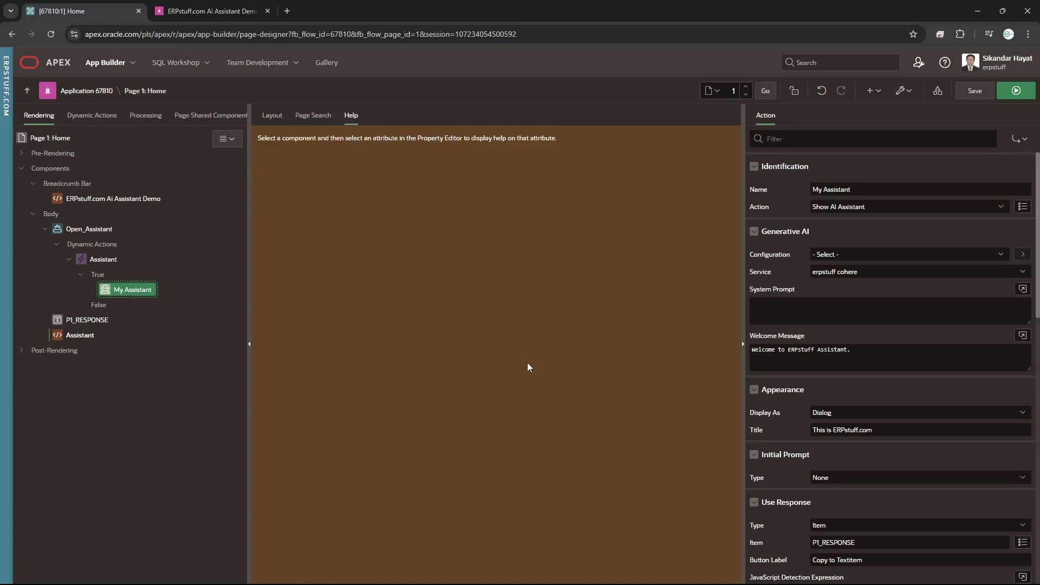
click(823, 413)
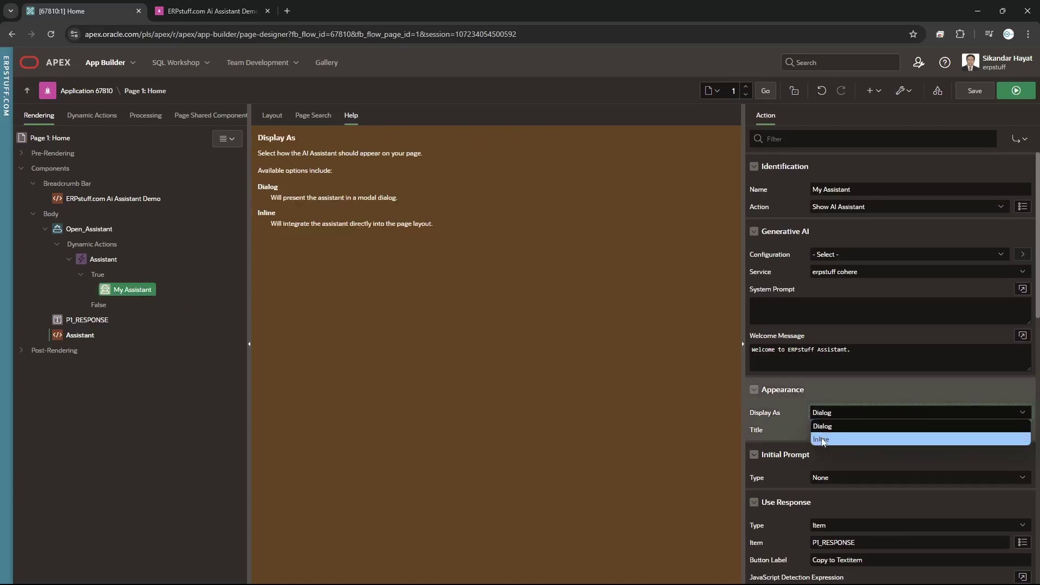
click(822, 439)
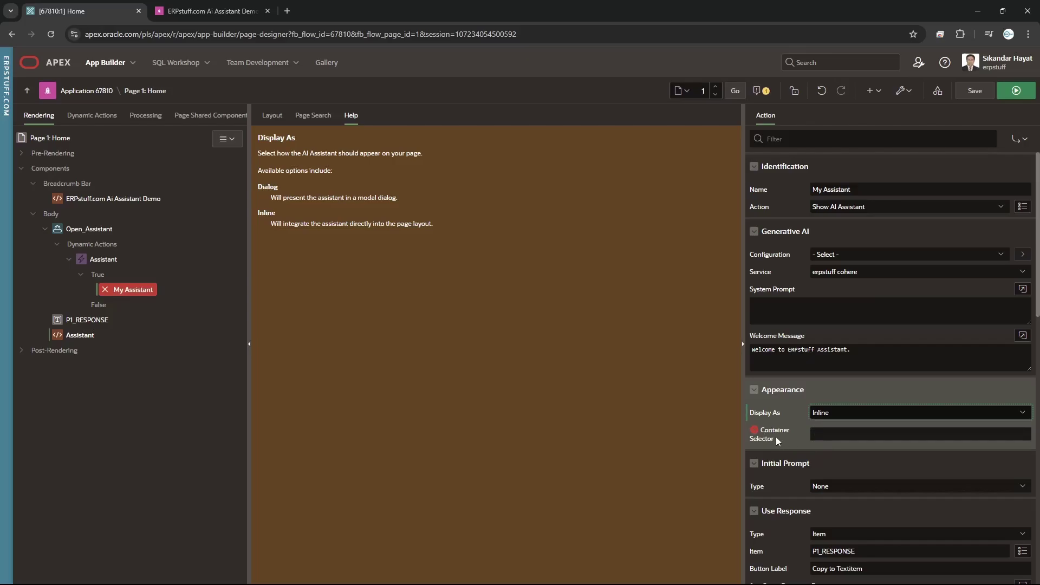
click(827, 435)
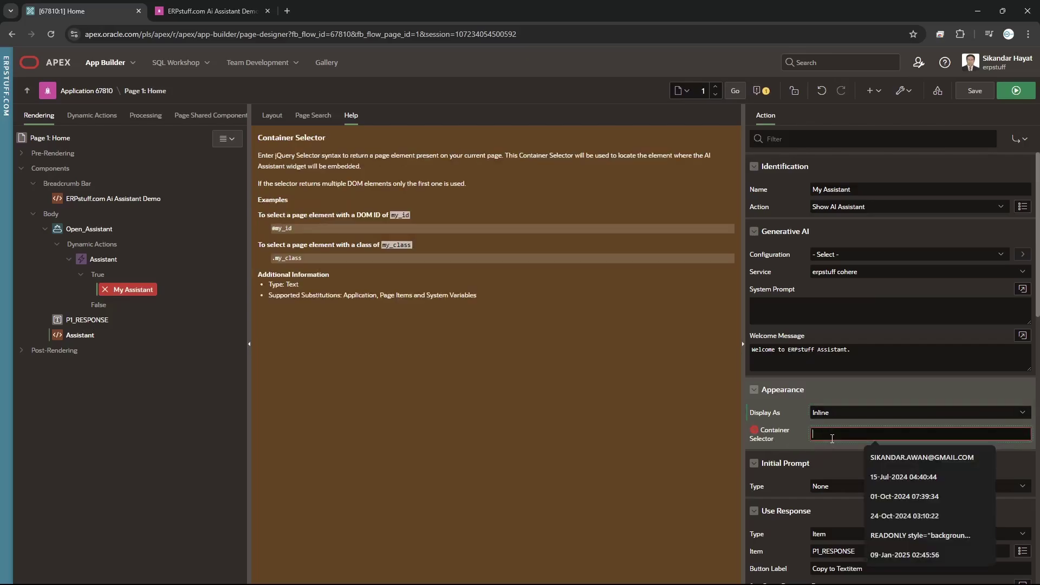
text(#)
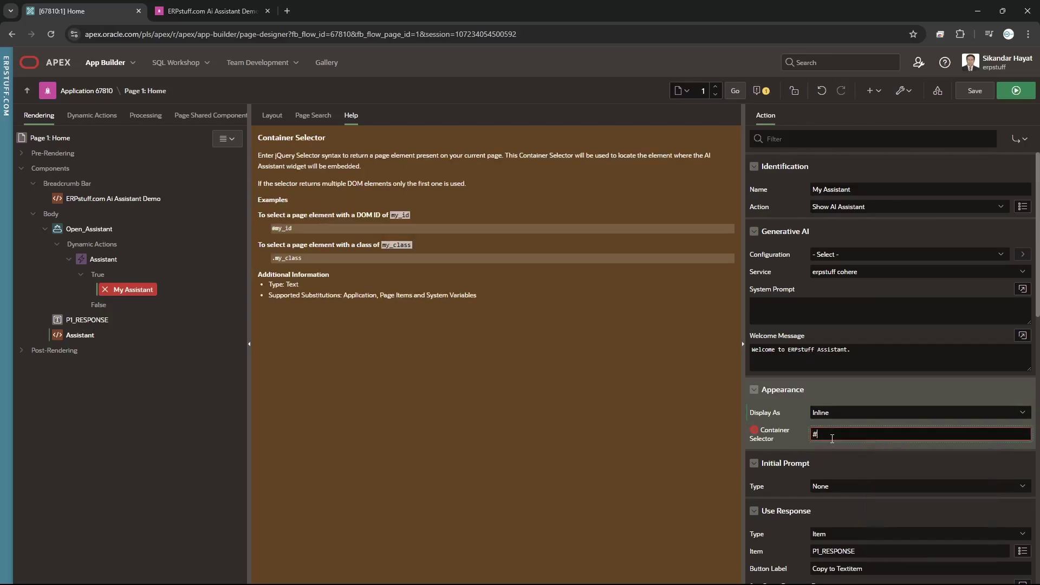
key(ctrl+v)
click(974, 91)
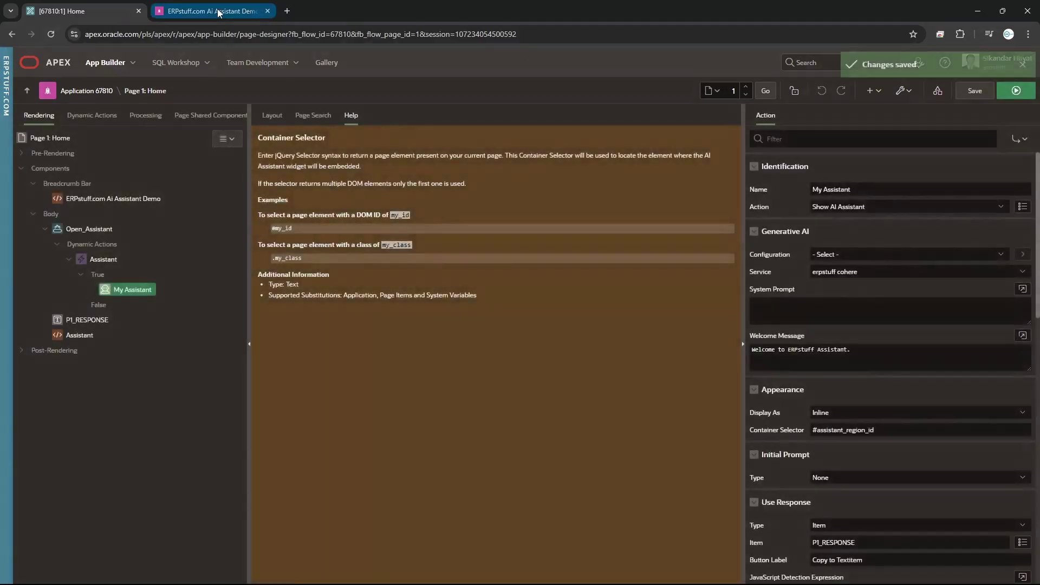
Step: Switch to the running application, reload it and open the assistant inline within the Assistant region
click(217, 10)
click(52, 35)
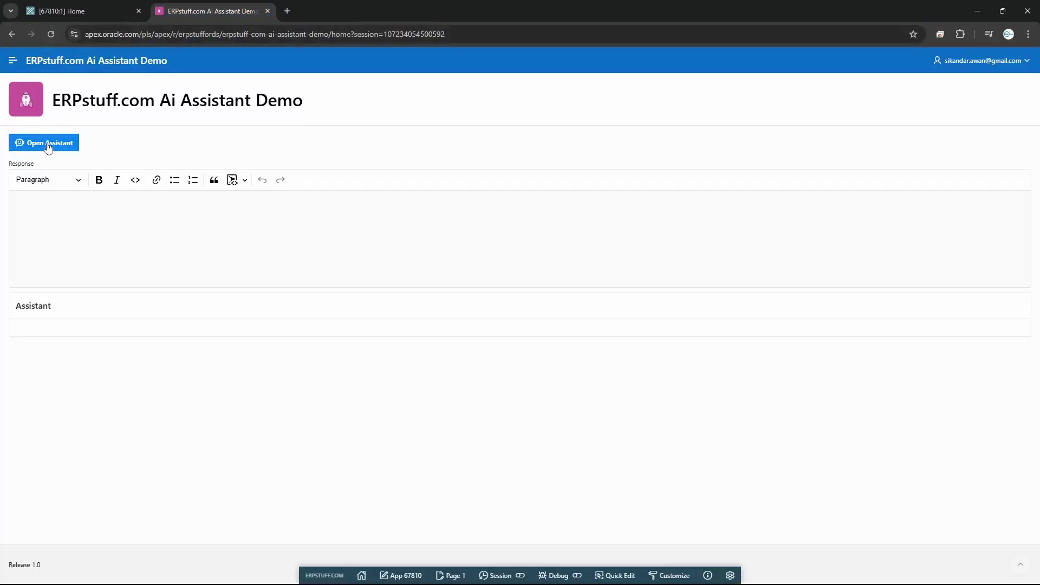
drag(22, 306, 122, 318)
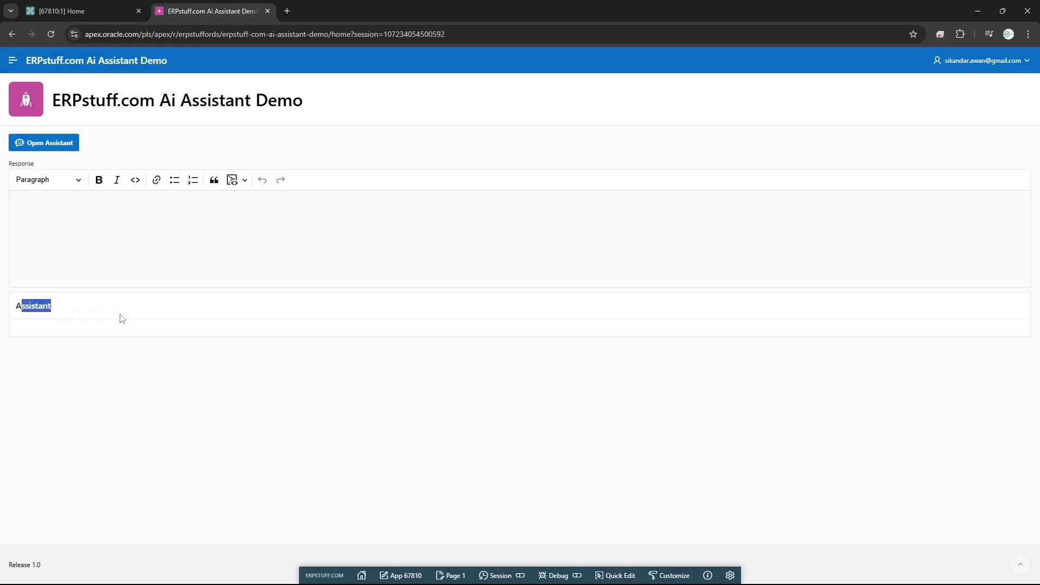
click(51, 142)
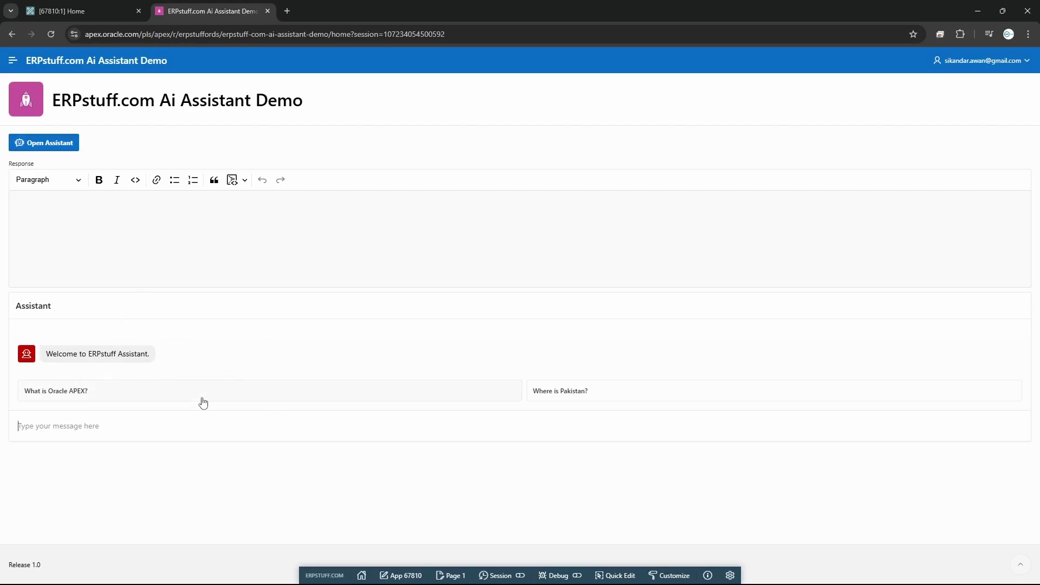
Step: Return to the Page Designer, change the Assistant dynamic action's event to Page Load, check its My Assistant action and save
click(88, 19)
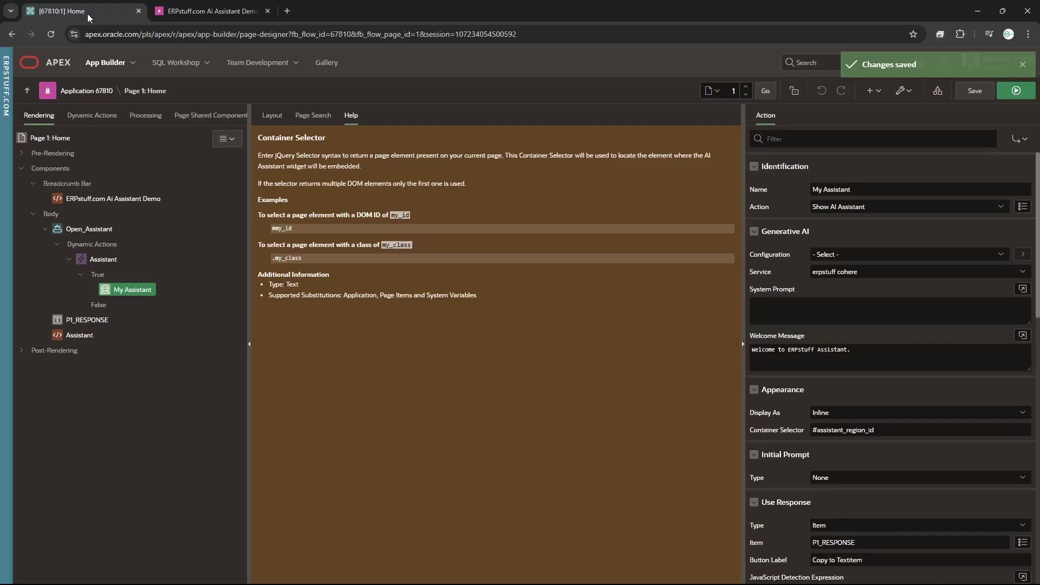
click(100, 259)
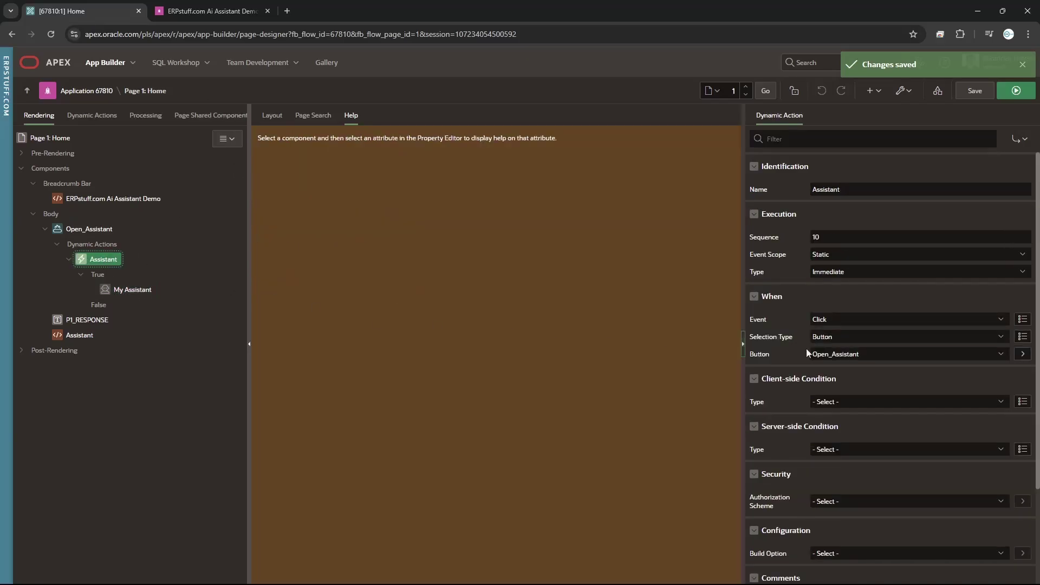
click(829, 319)
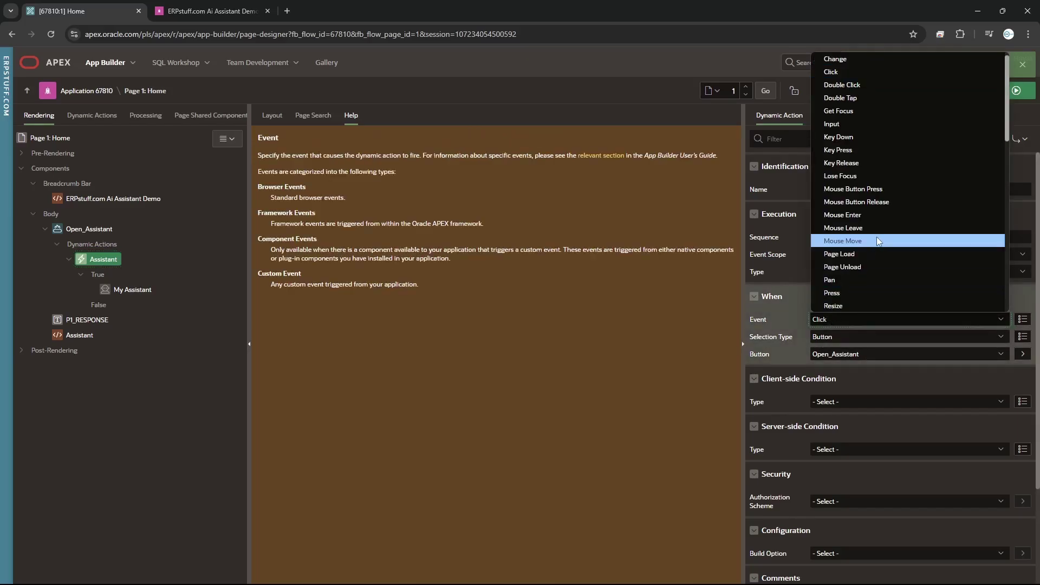
scroll(877, 238, down, 10)
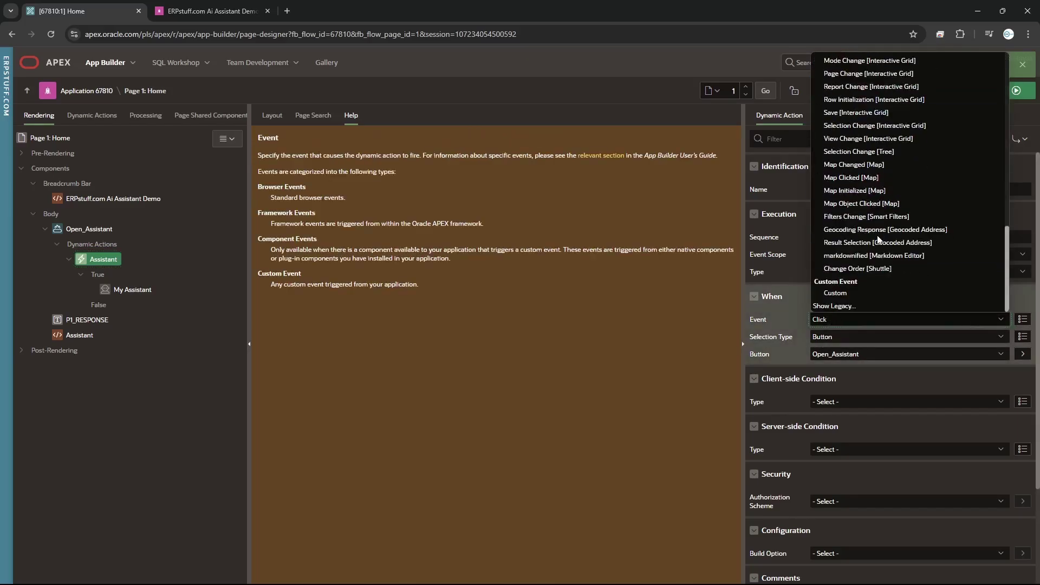
scroll(879, 239, up, 8)
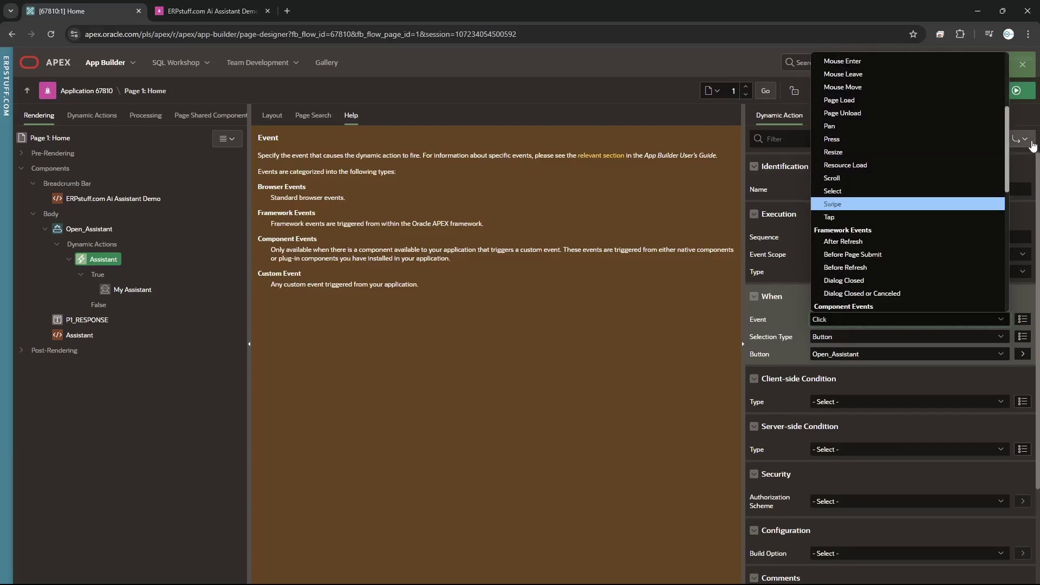
scroll(1007, 145, down, 1)
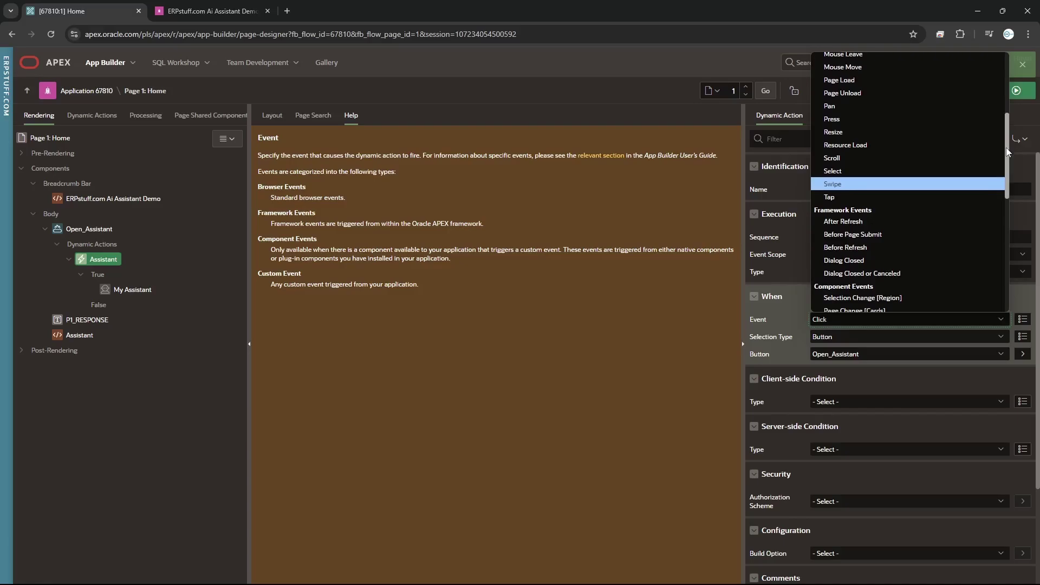
drag(1005, 147, 1018, 104)
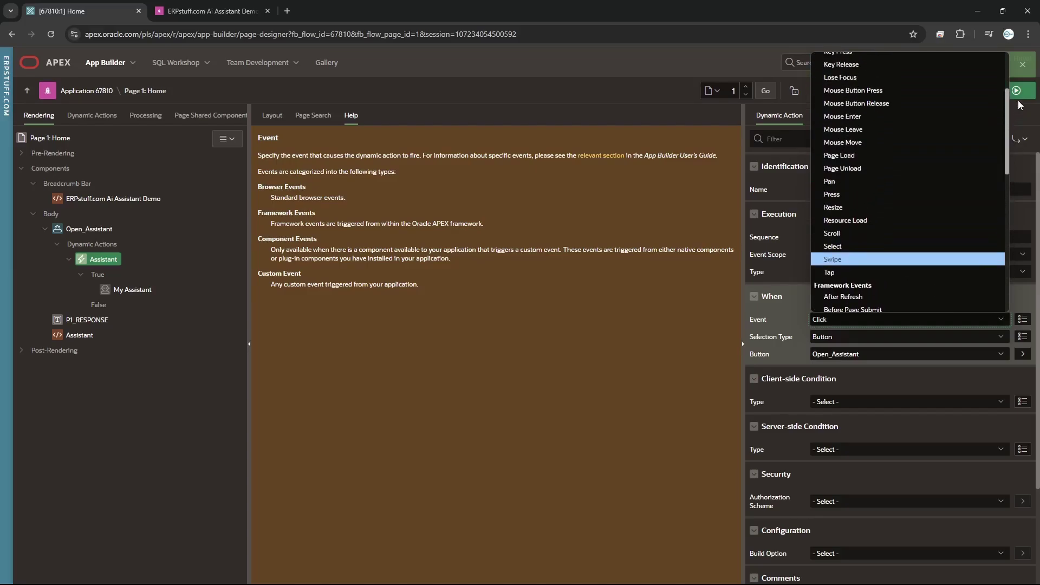
click(842, 155)
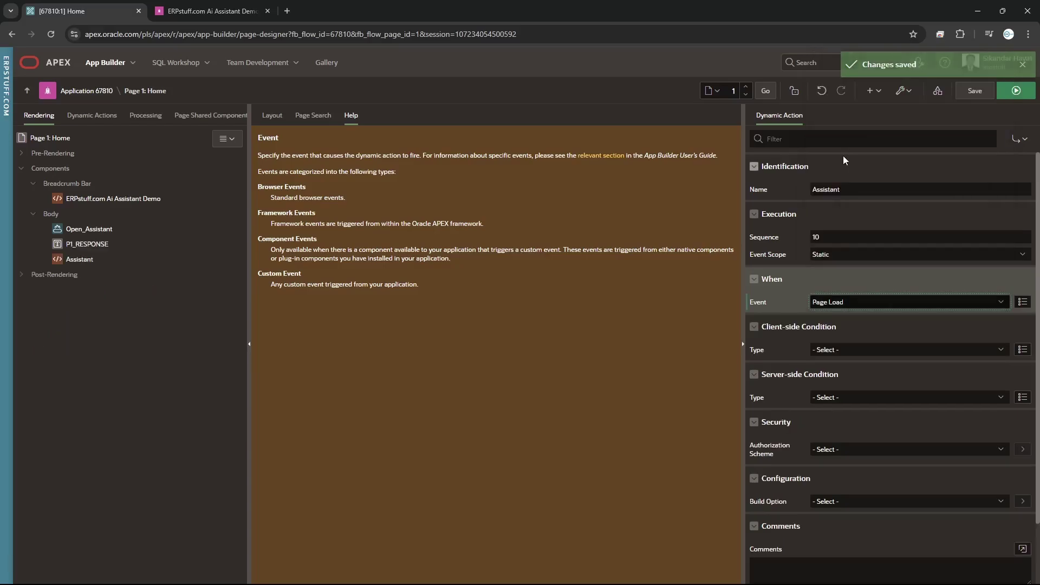
click(81, 117)
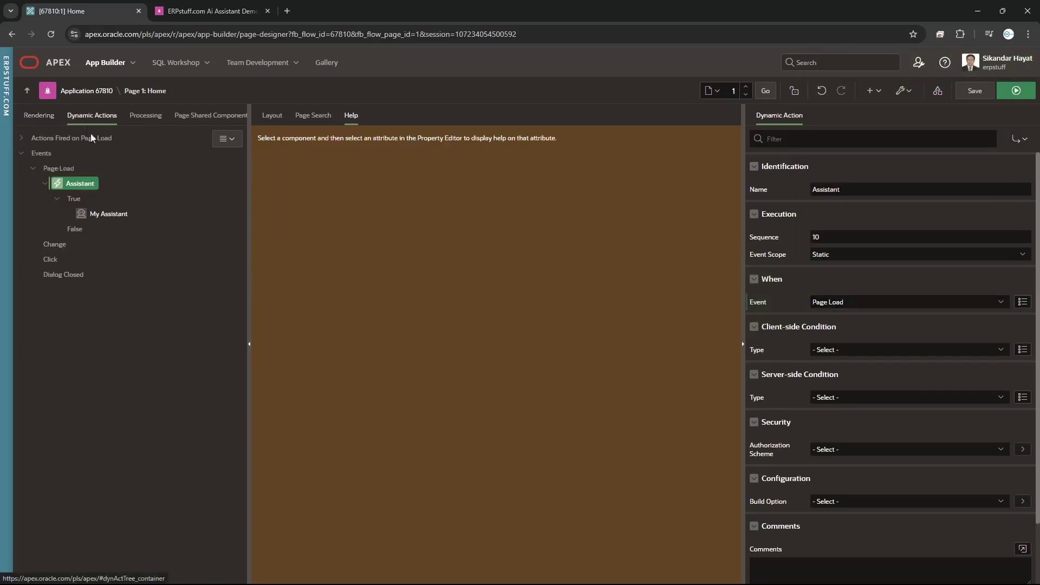
click(101, 213)
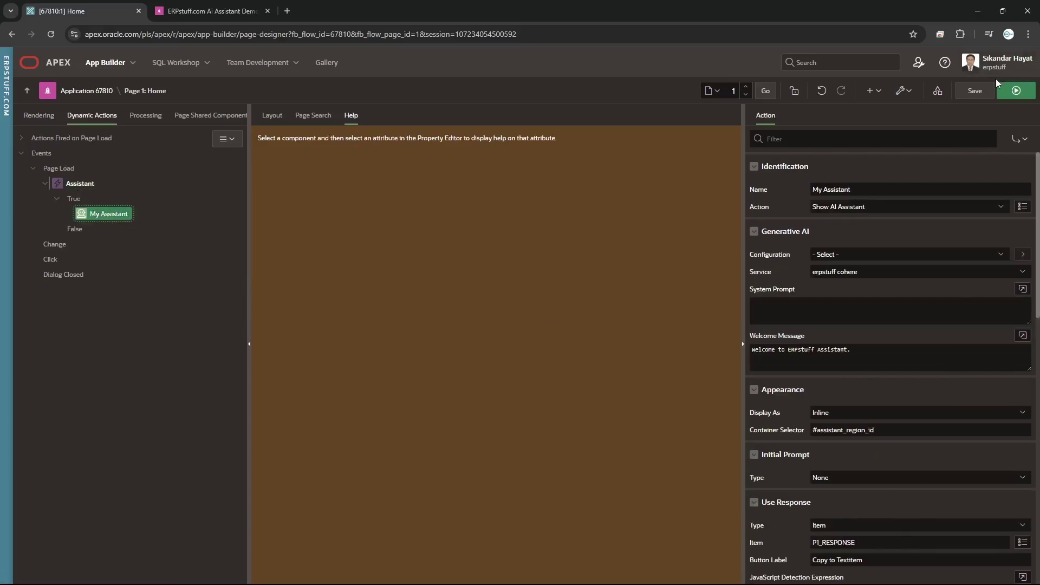
click(974, 92)
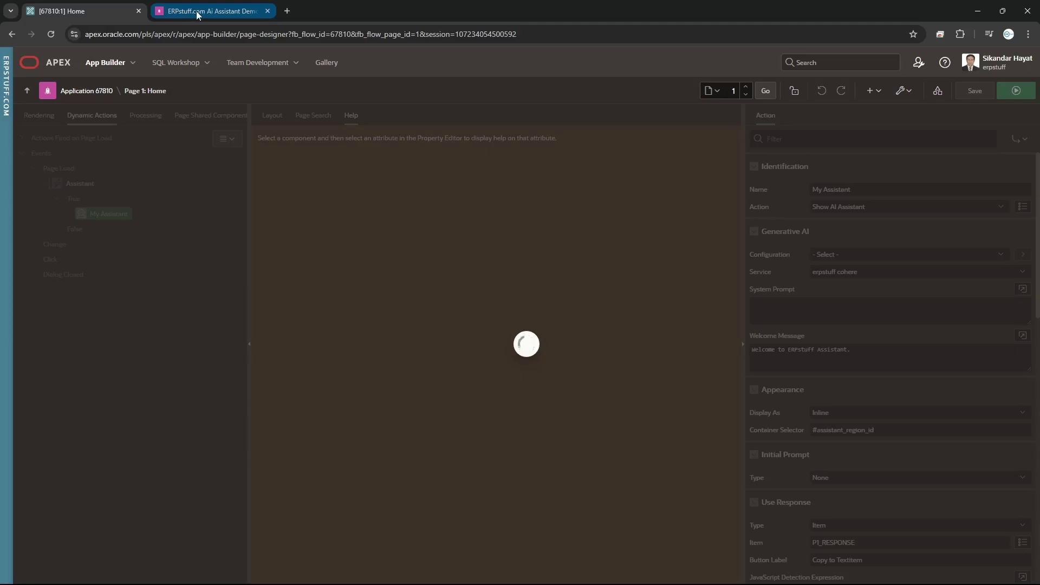
Step: Reload the running application to check the assistant on page load, and review the Open_Assistant button in the Page Designer
click(197, 12)
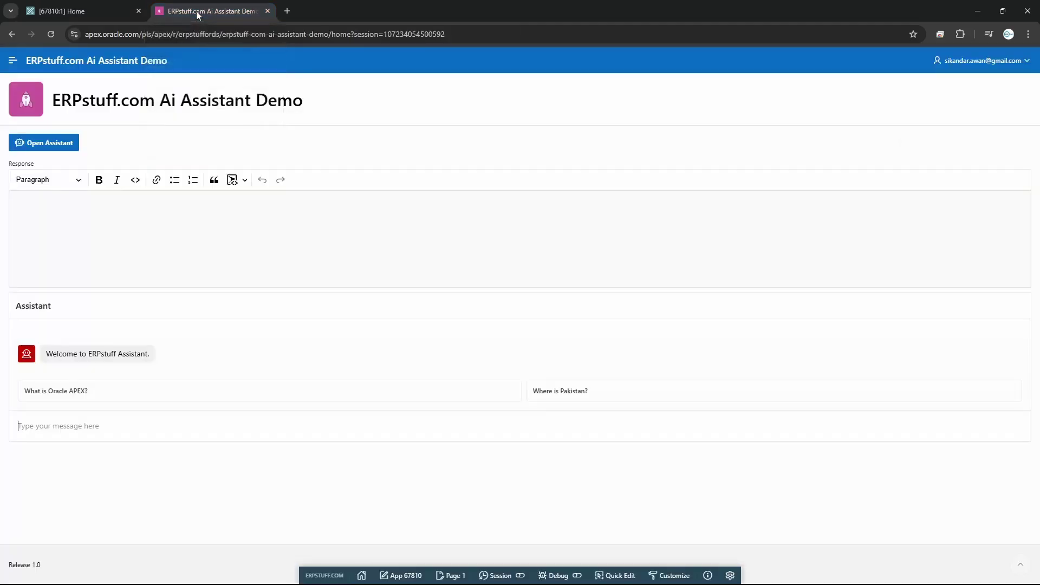
click(51, 35)
click(86, 12)
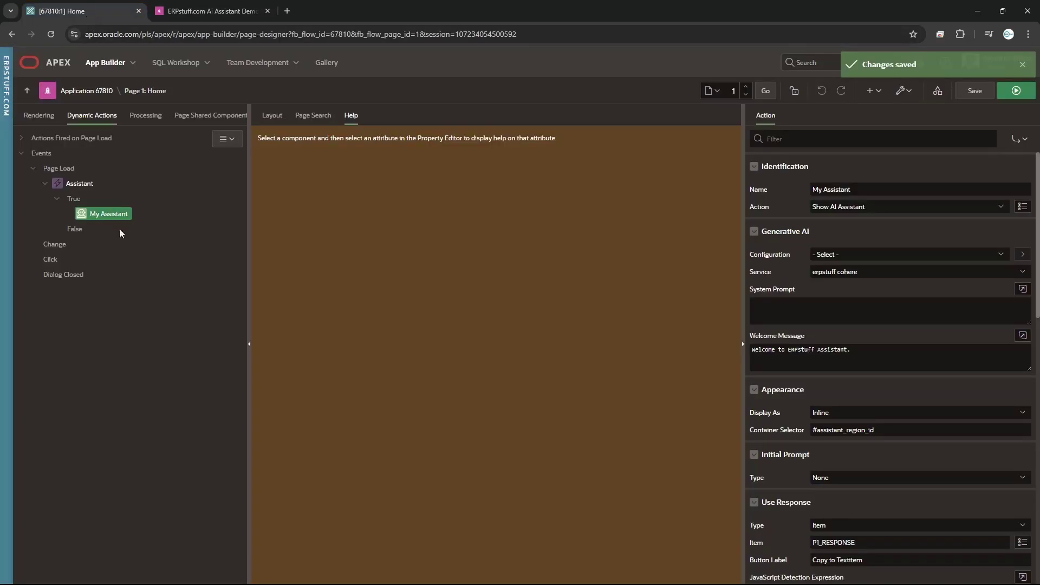
click(40, 120)
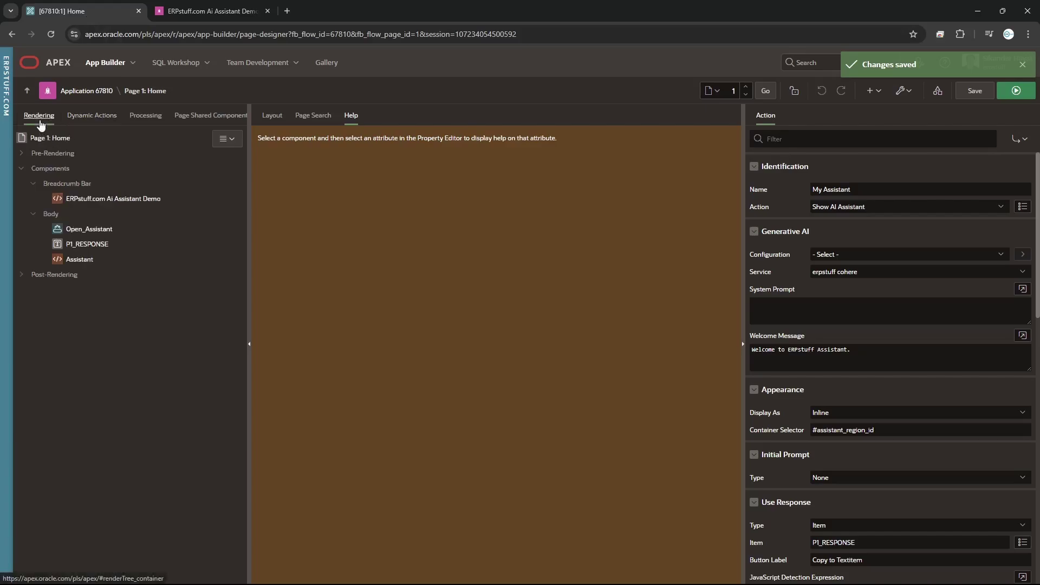
click(100, 232)
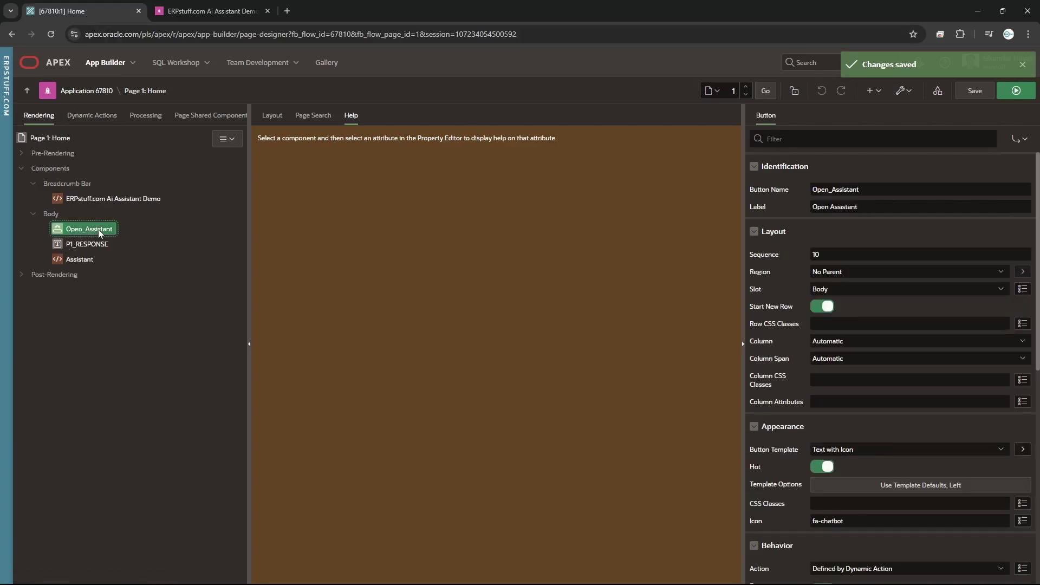
Step: In the reloaded application, ask the assistant "Where is Pakistan?", copy its answer into the Response item and reload the page again
click(198, 12)
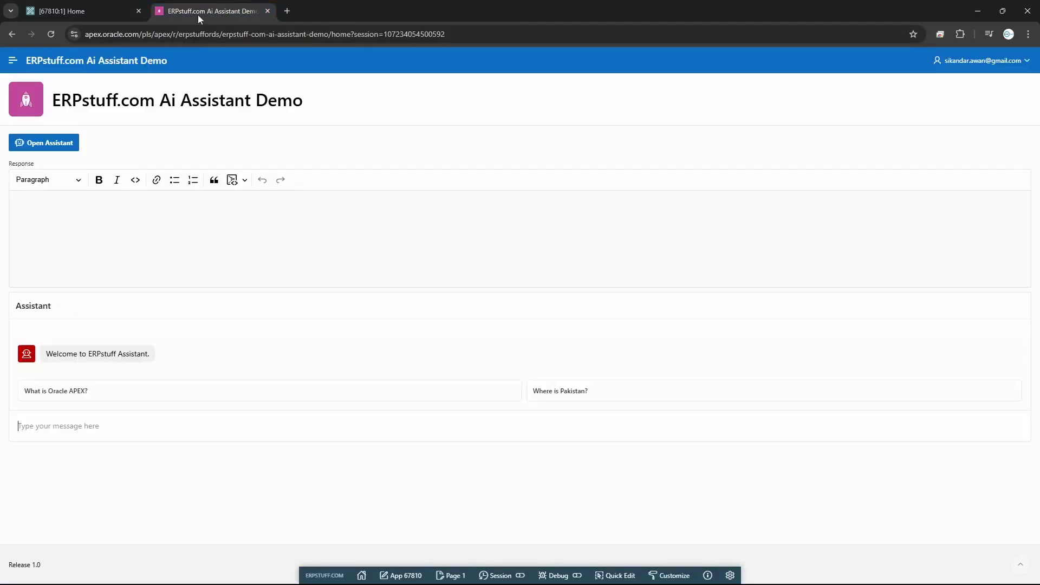
click(51, 32)
click(556, 390)
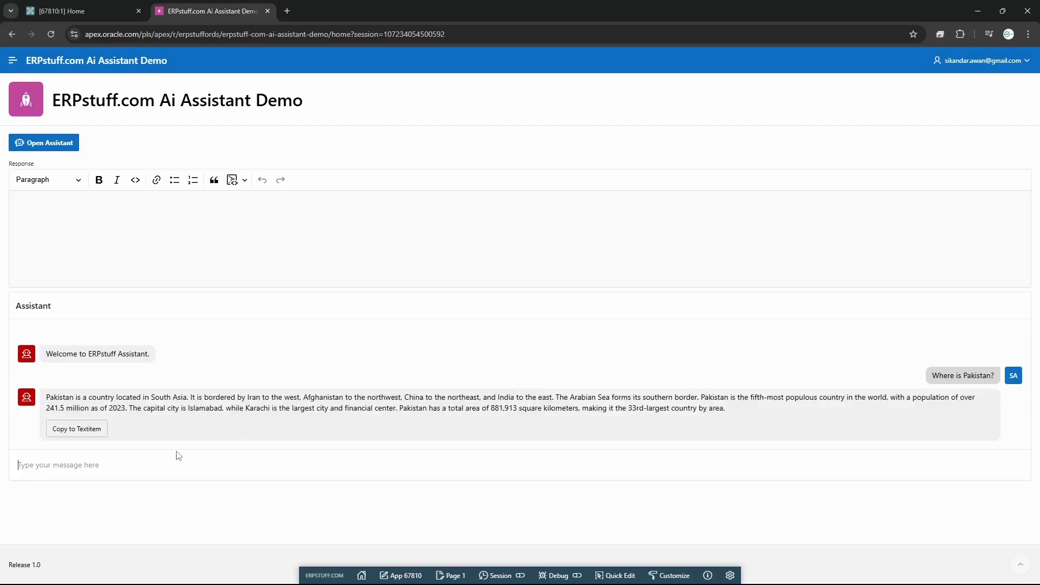
click(74, 430)
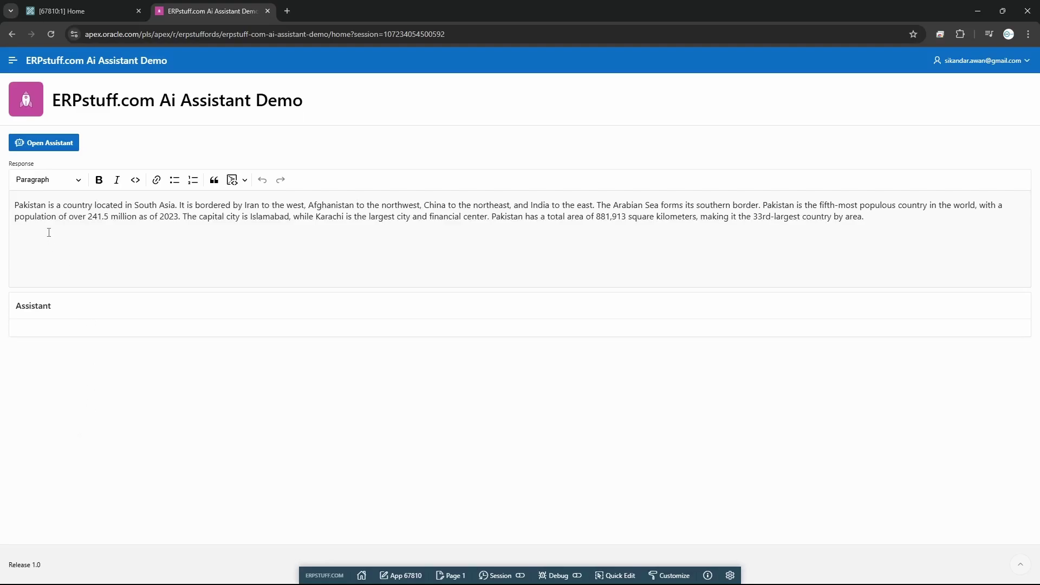
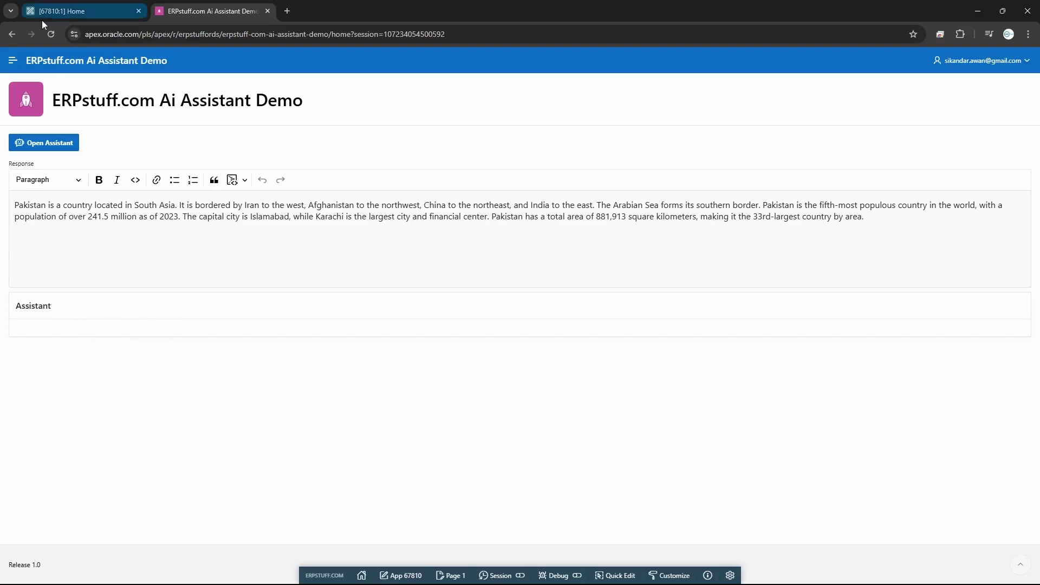
click(54, 36)
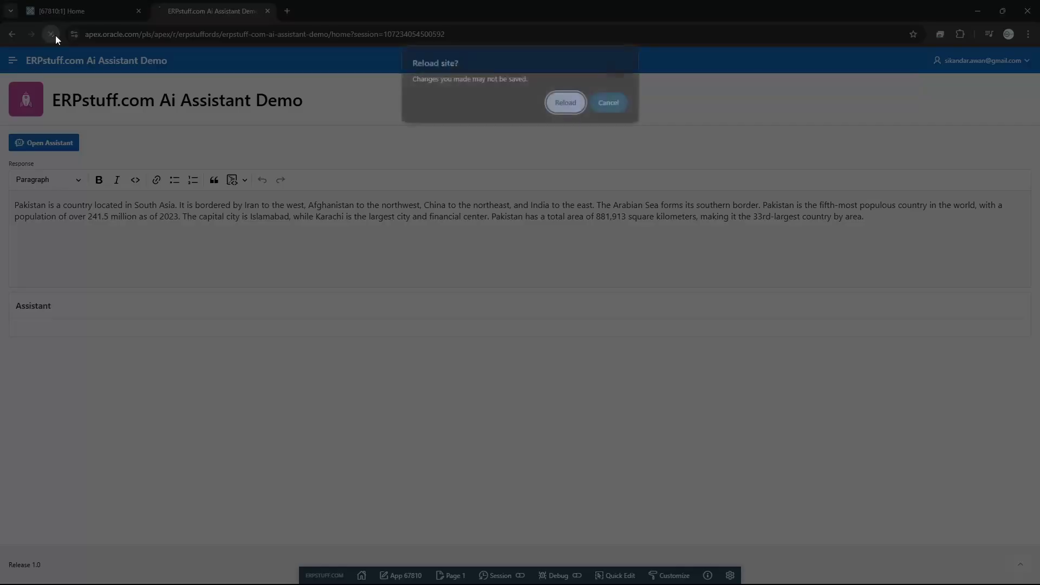
click(566, 102)
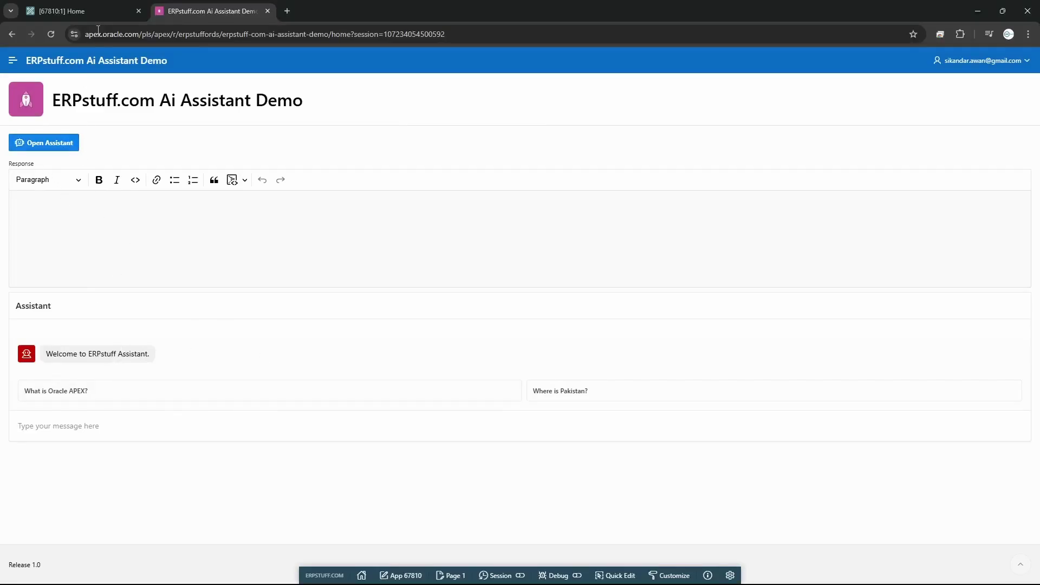
Step: Return to the Page Designer, change the Assistant dynamic action to fire on Click of the Open_Assistant button, and save the page
click(88, 11)
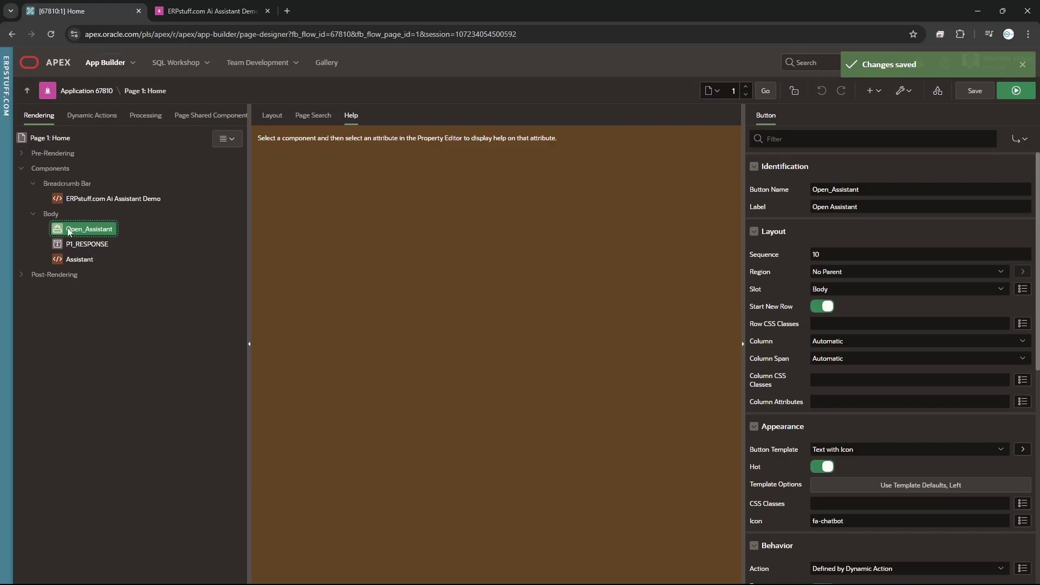
click(92, 116)
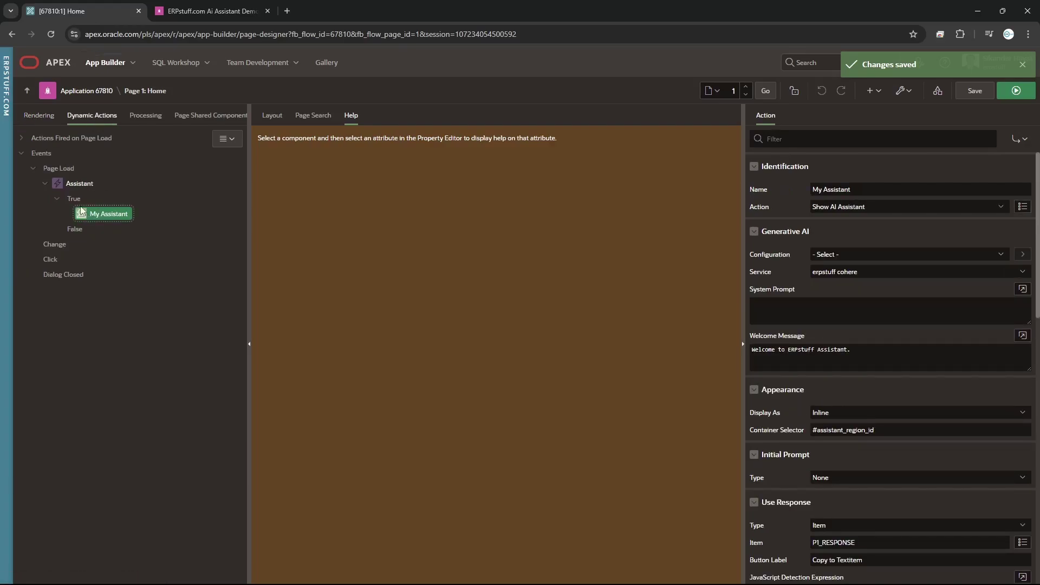
click(77, 184)
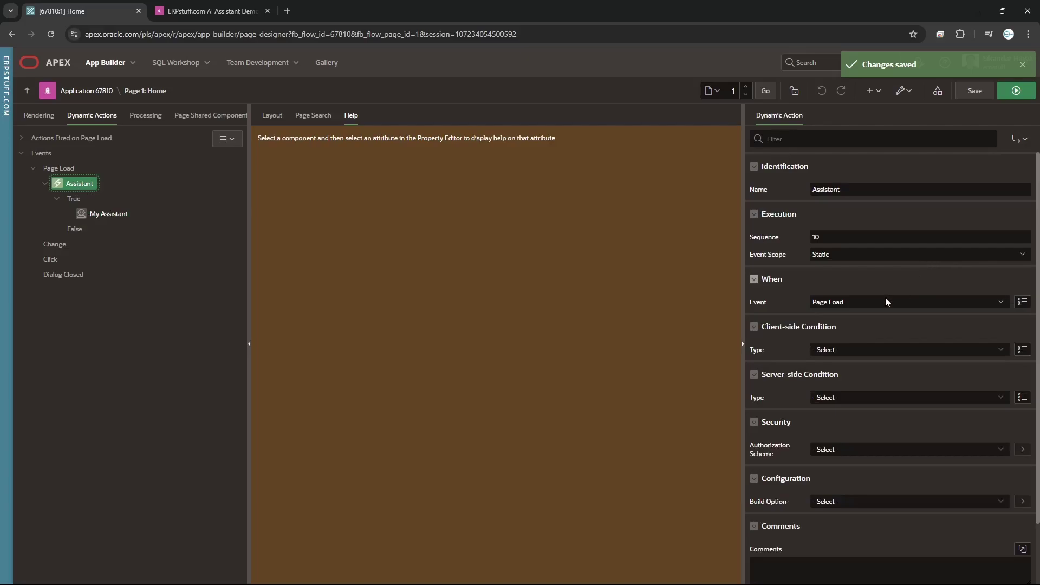
click(872, 301)
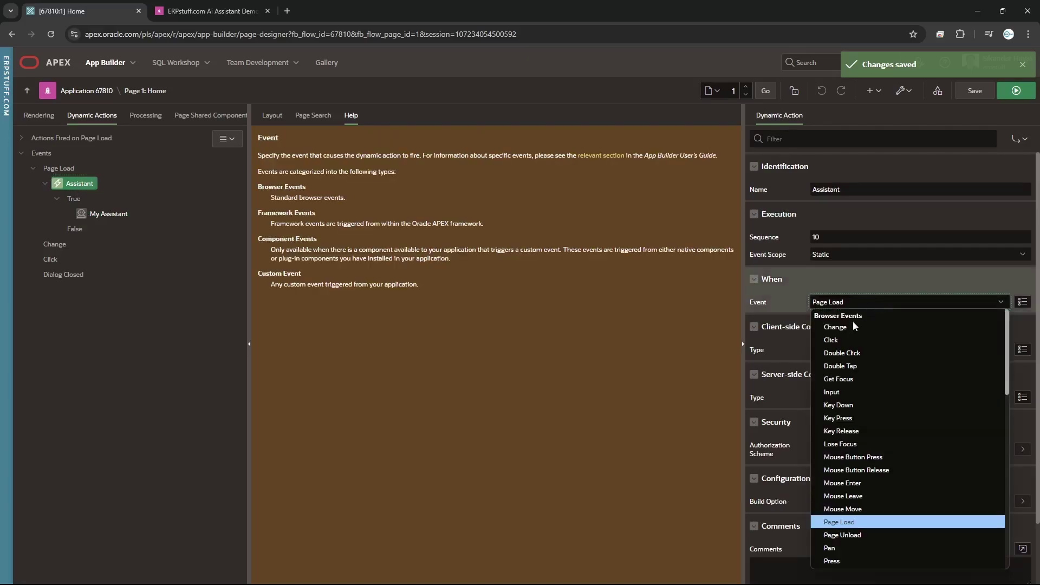
click(834, 339)
click(844, 336)
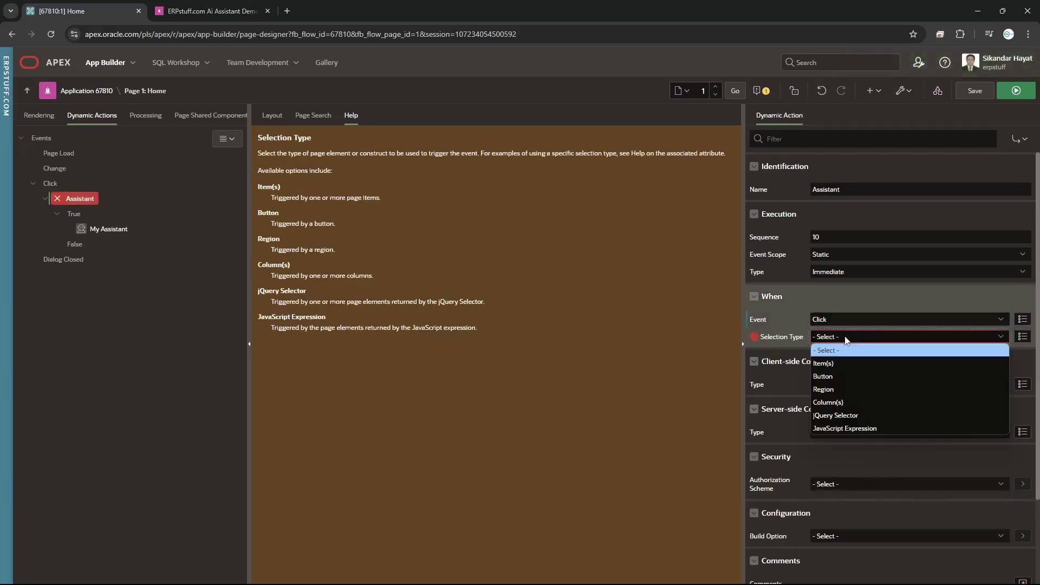
click(829, 376)
click(865, 355)
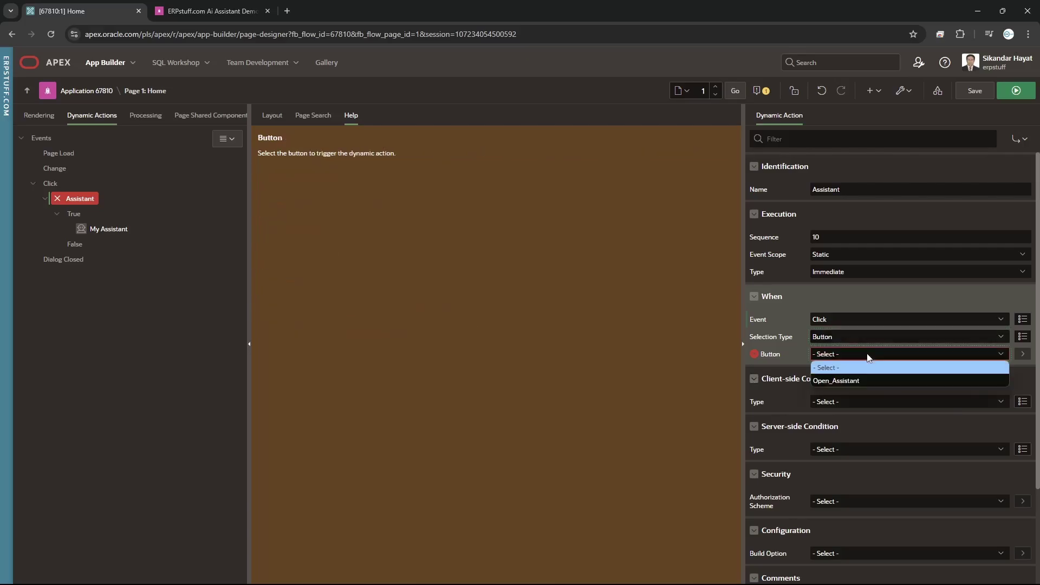
click(837, 381)
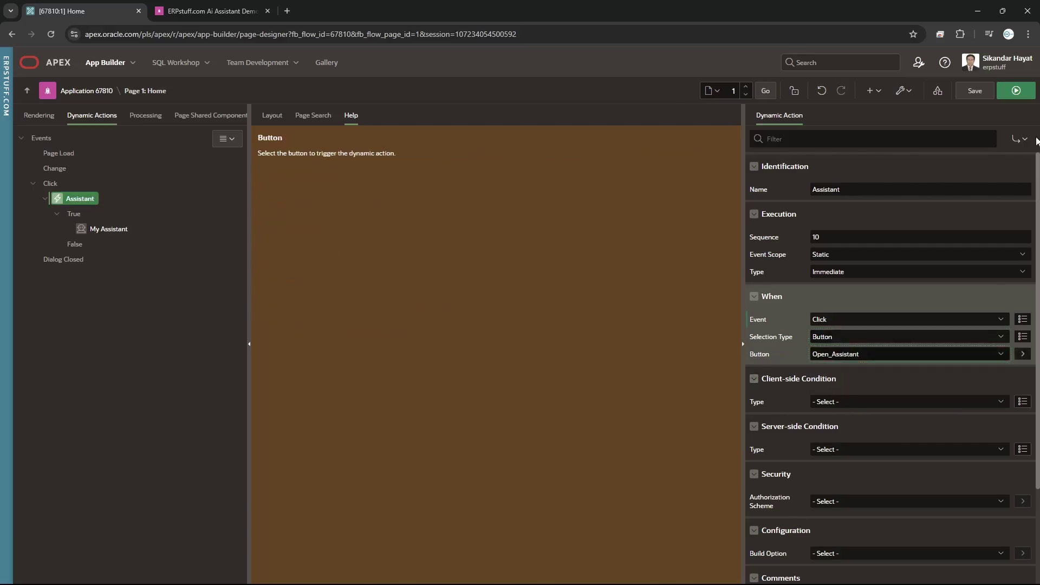
click(975, 90)
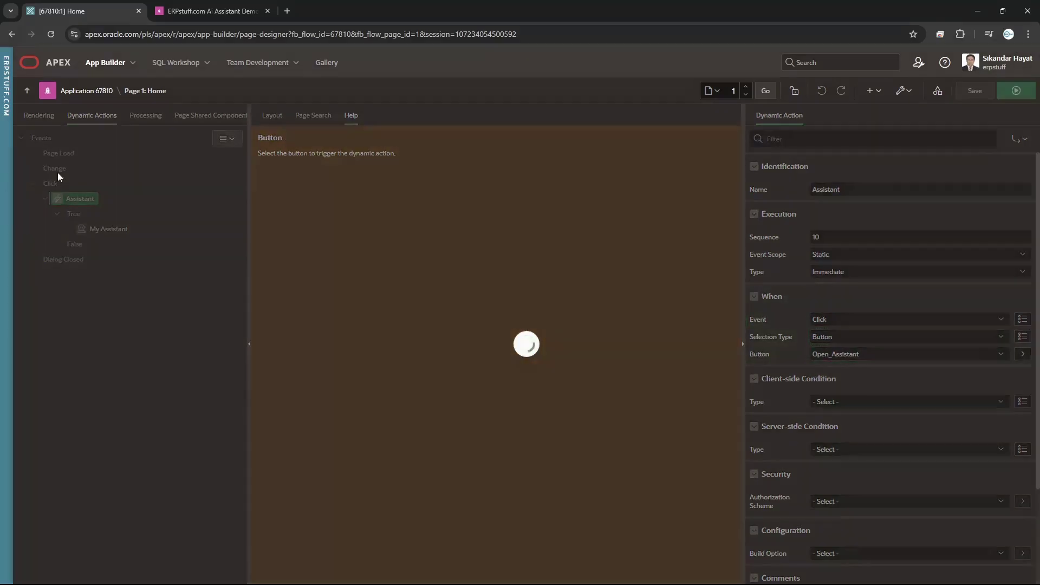
Step: Review the available Initial Prompt types for the My Assistant action under the Open_Assistant button
click(37, 115)
click(69, 259)
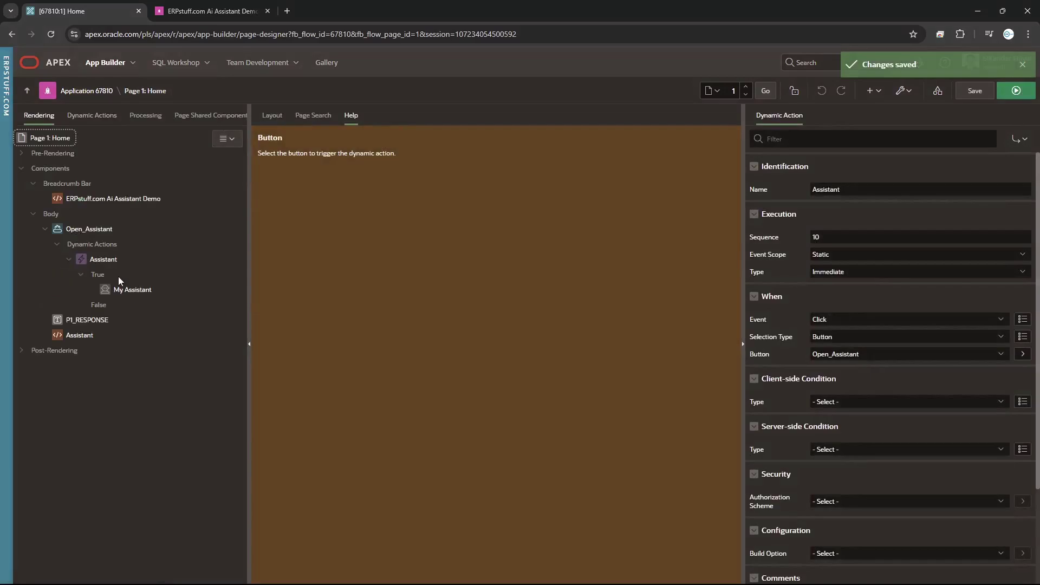
click(124, 291)
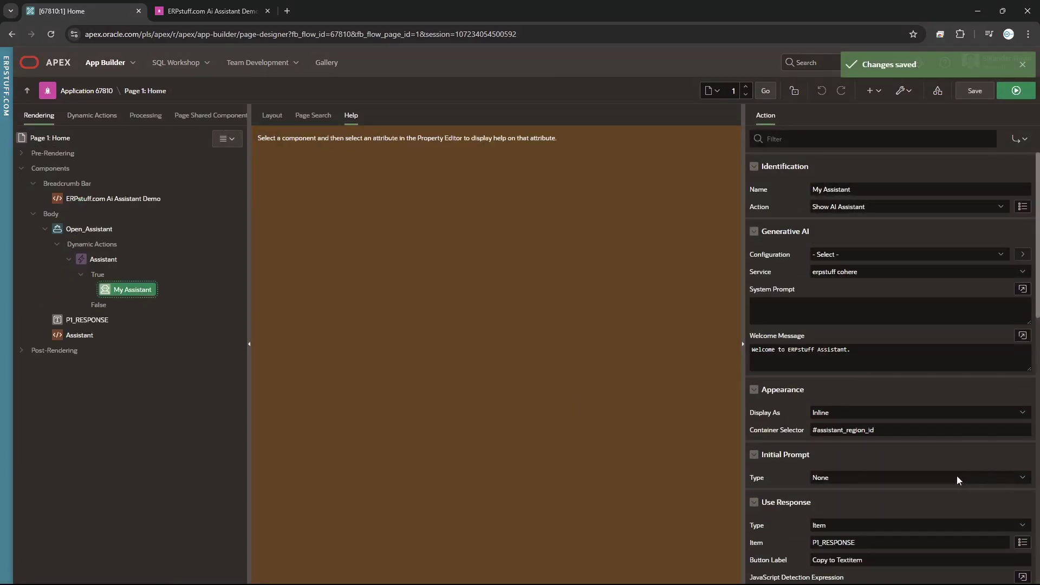
click(849, 479)
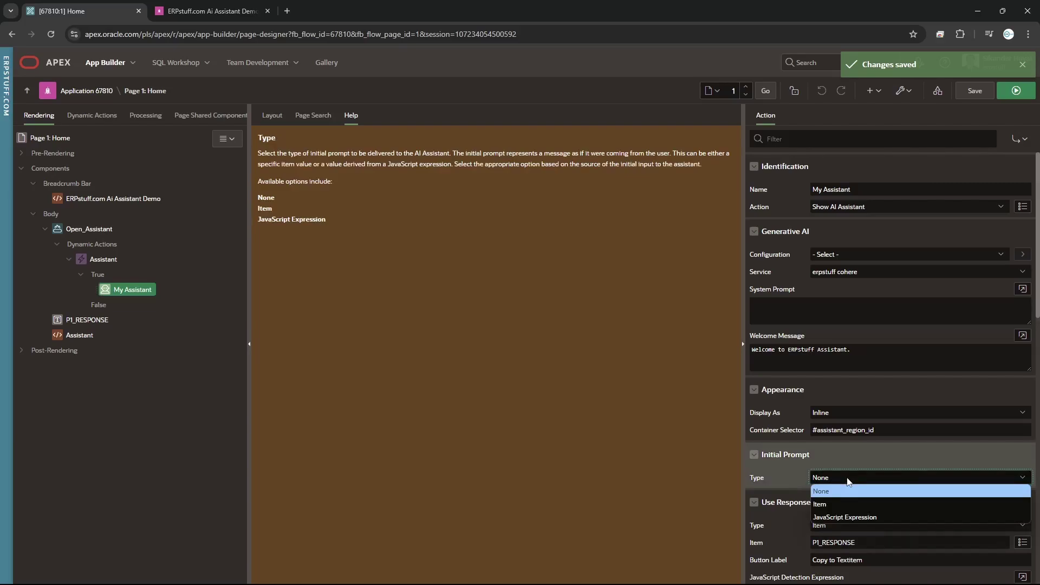
click(848, 479)
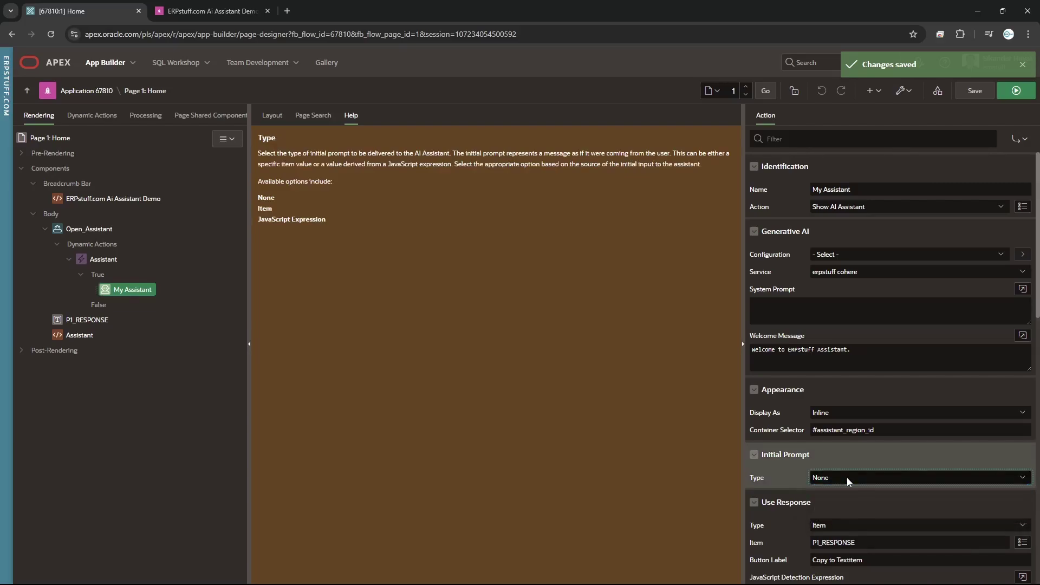
click(846, 476)
click(848, 479)
Step: Create a text field page item named P1_INISTIAL_PROMPT in the Body, place it above P1_RESPONSE and save the page
click(51, 214)
right_click(54, 219)
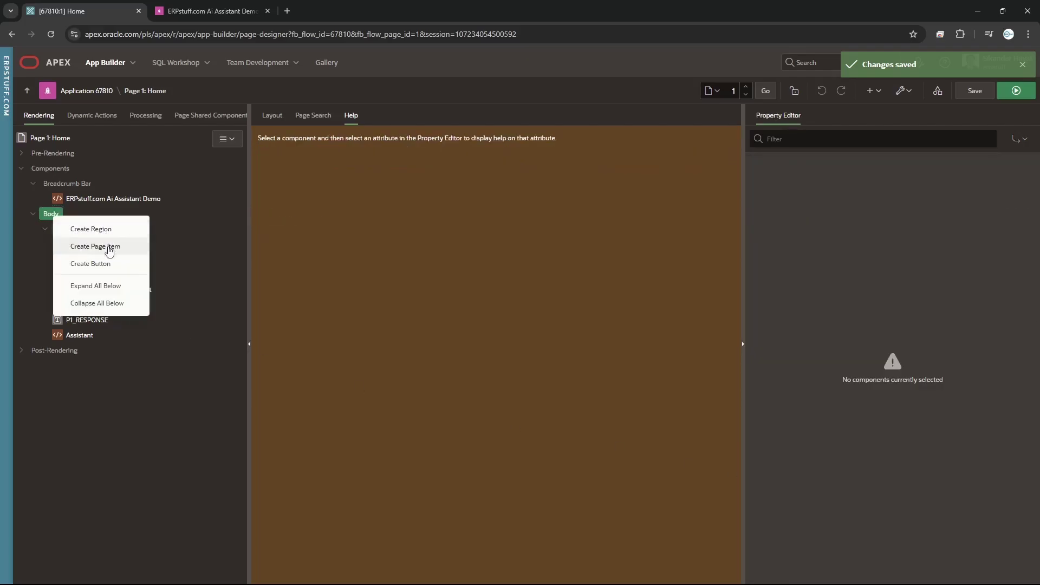
click(103, 244)
drag(81, 350, 92, 315)
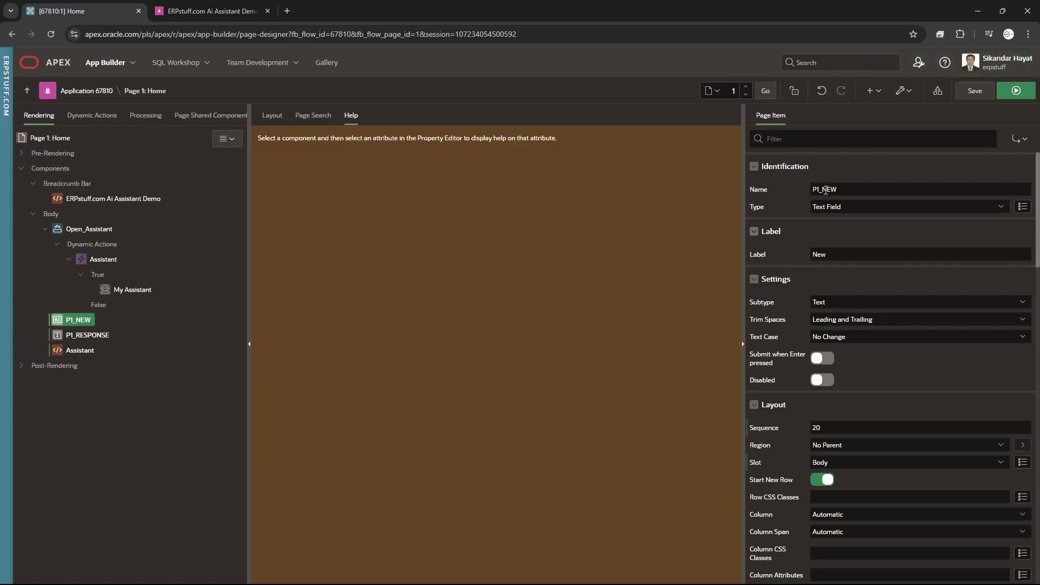
drag(824, 189, 933, 192)
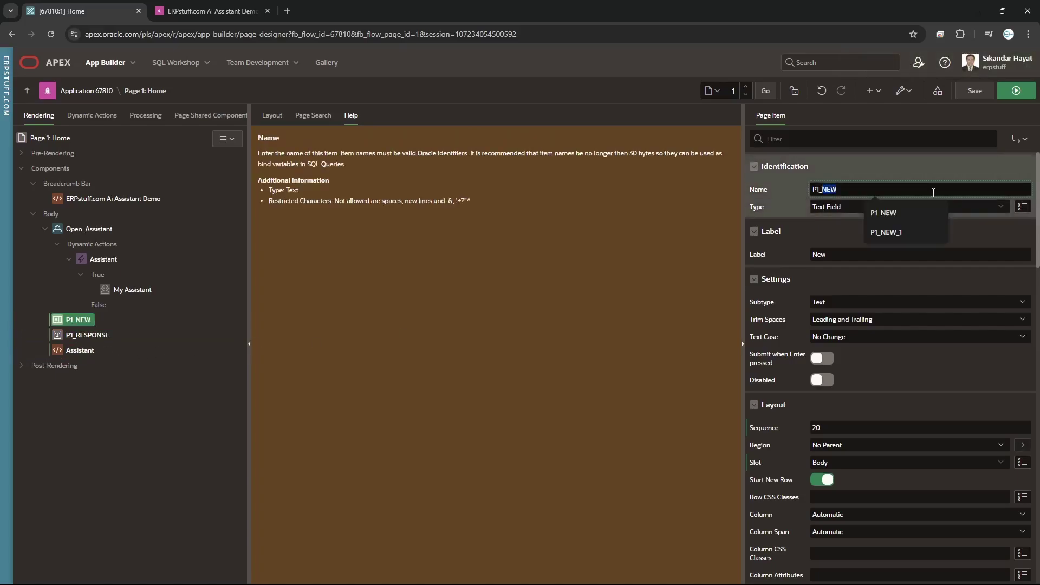
text(INISTIAL_P)
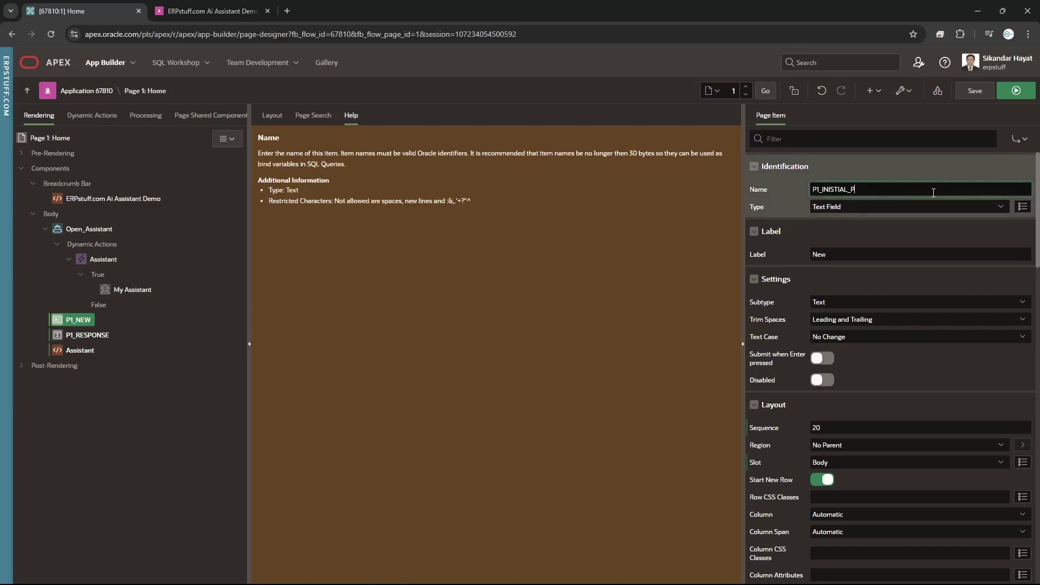
text(ROMPT)
click(974, 92)
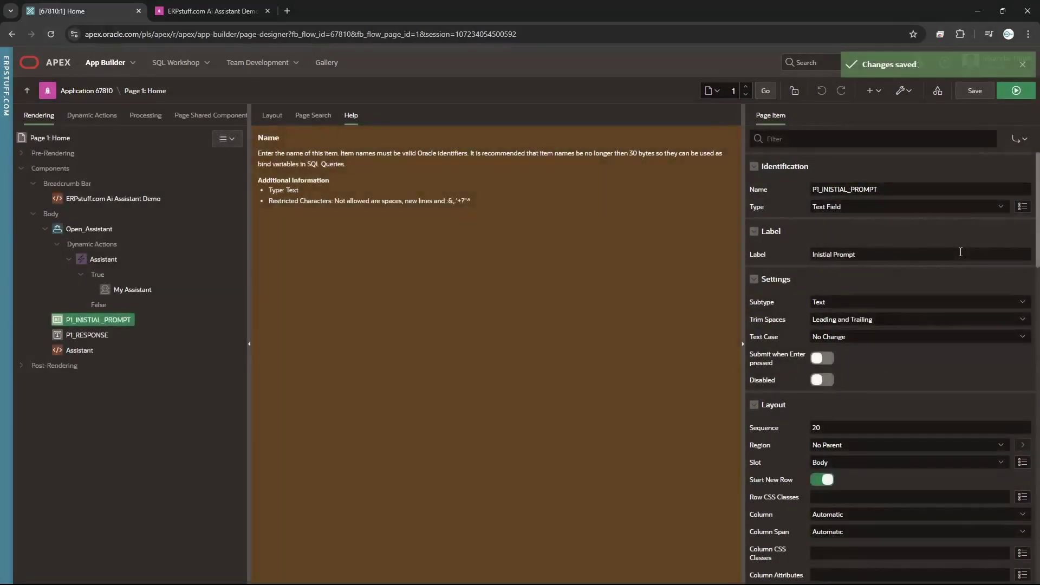
Step: Set the My Assistant action's initial prompt type to Item, choose P1_INISTIAL_PROMPT as its source and save the page
click(133, 290)
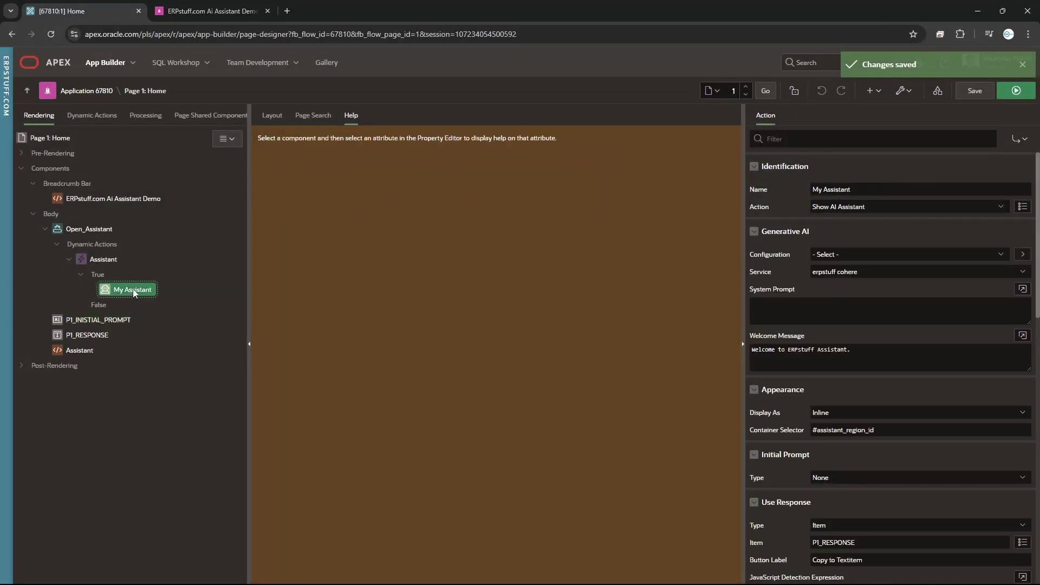
click(838, 477)
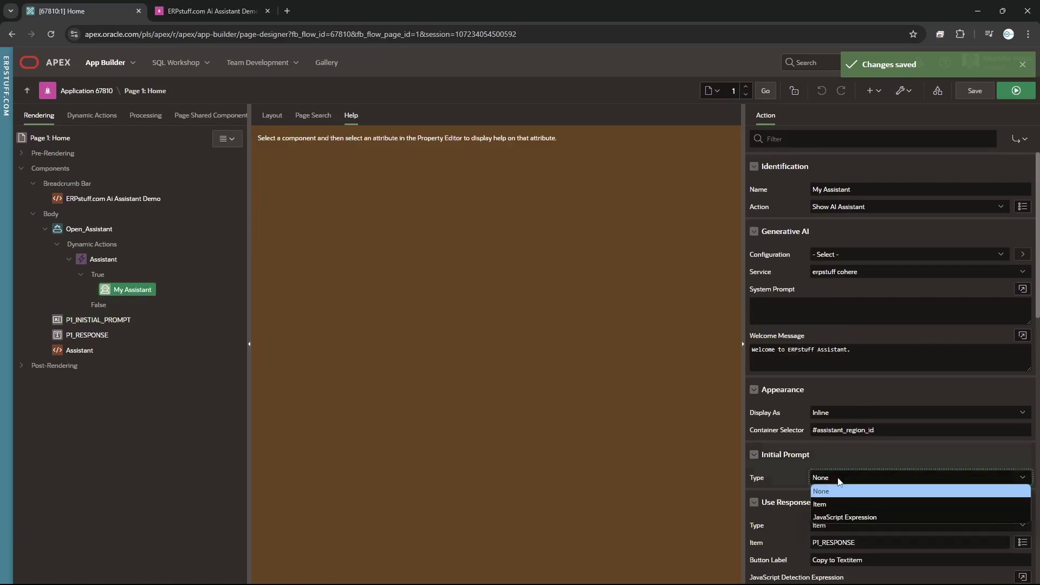
click(839, 504)
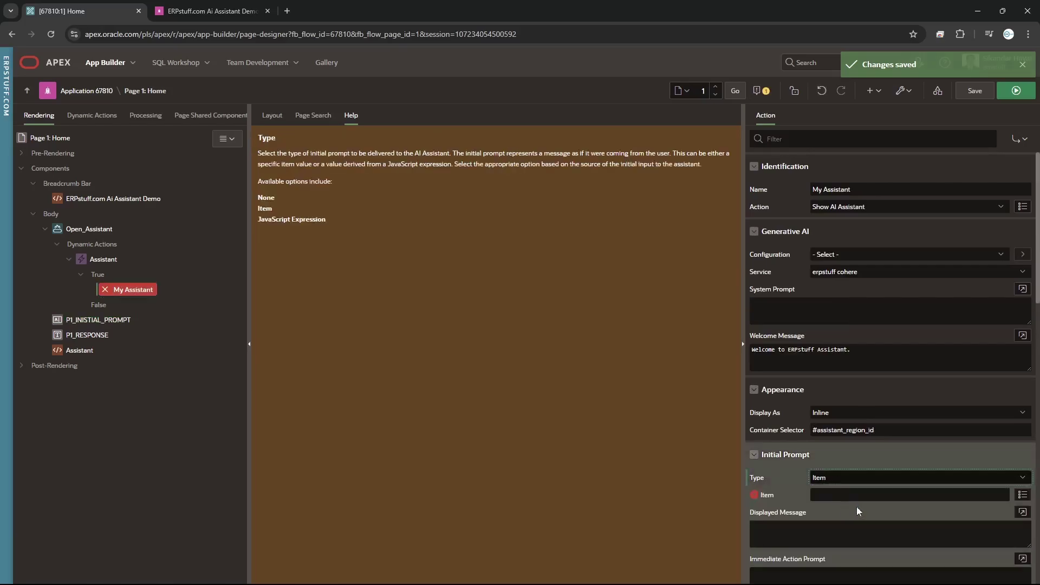
click(1021, 496)
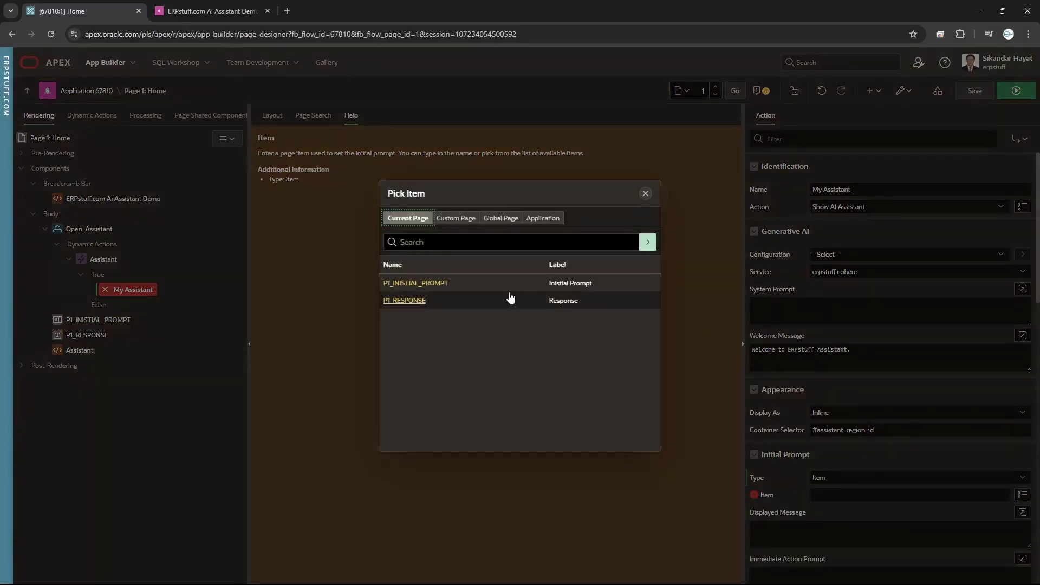
click(421, 283)
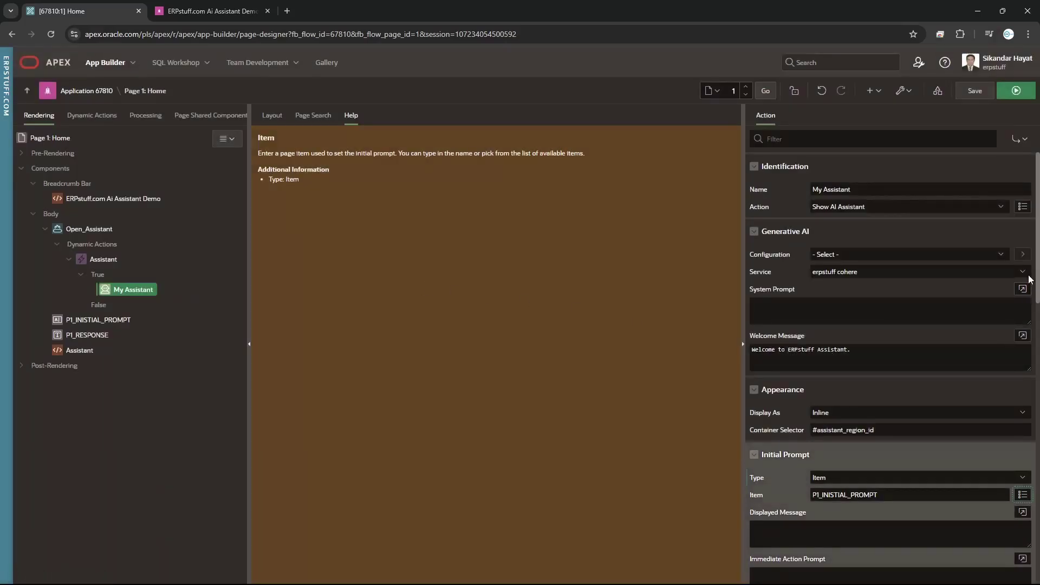
drag(1036, 261, 1039, 310)
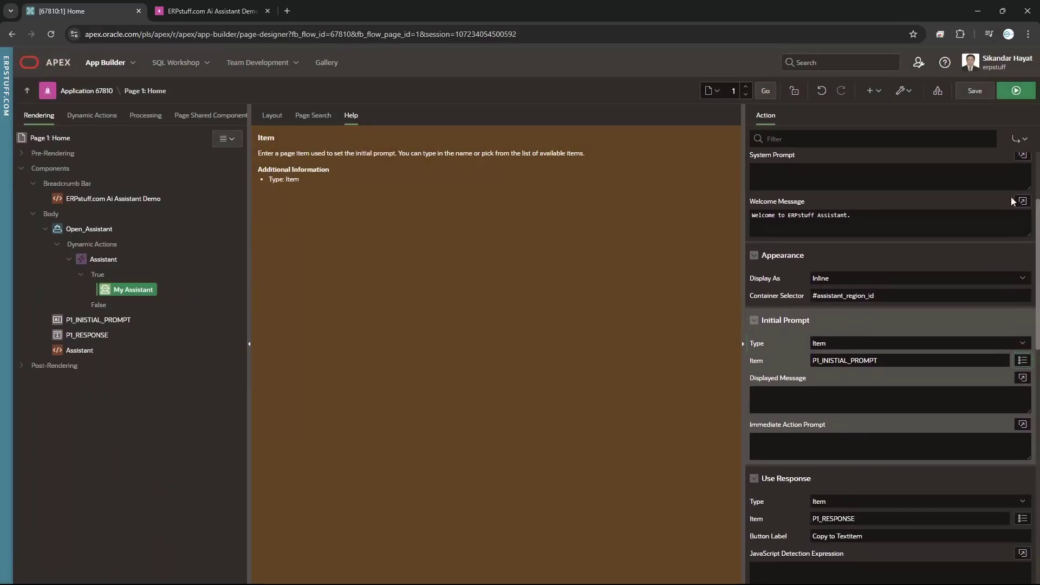
click(986, 92)
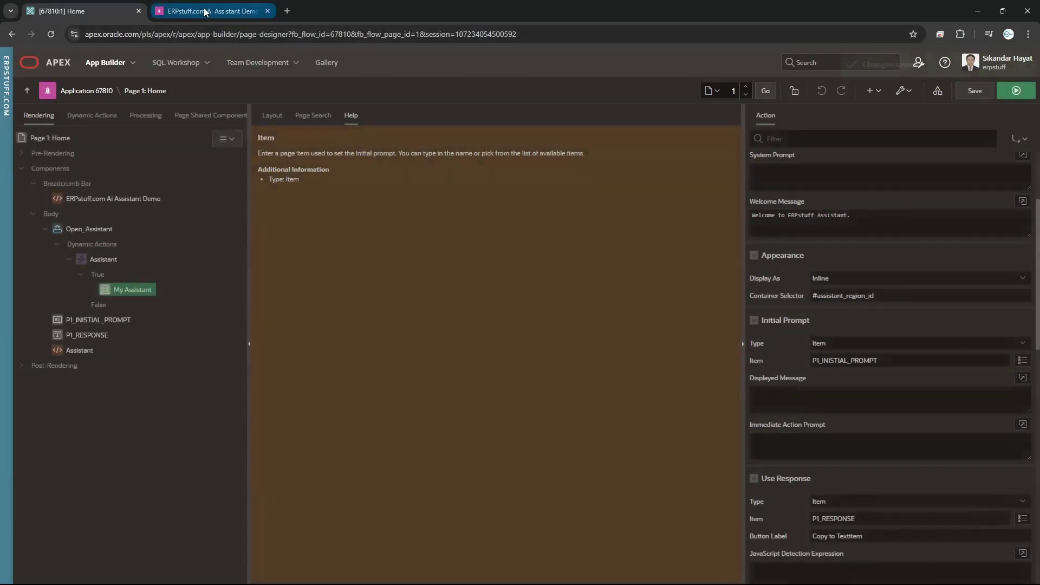
Step: In the reloaded running application, enter "Where is Pakistan?" as the initial prompt, open the assistant and examine the prompt in its chat
click(208, 11)
click(54, 38)
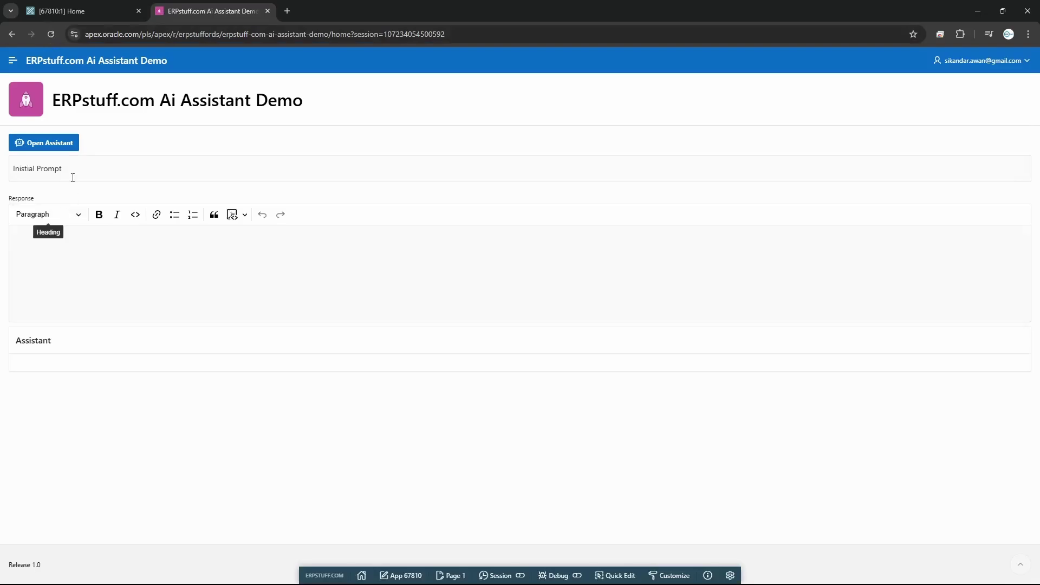
click(72, 175)
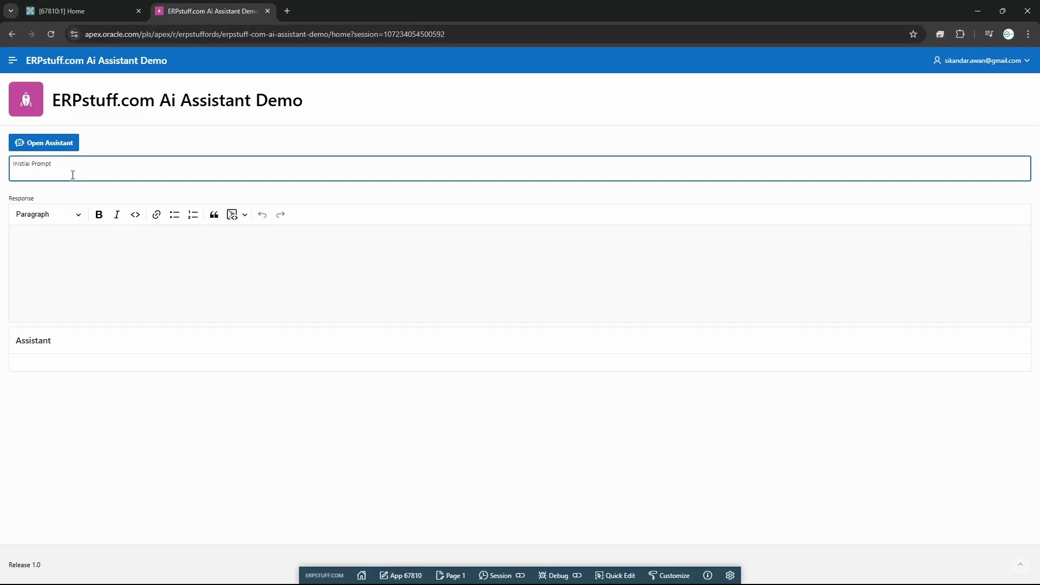
text(Where is Pakistan?)
click(50, 144)
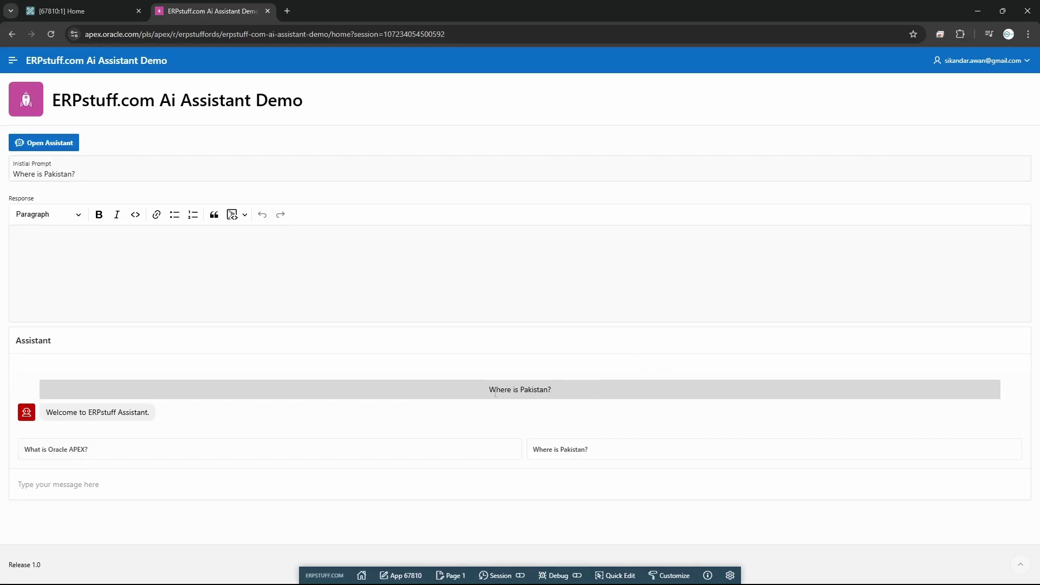
drag(488, 388, 564, 388)
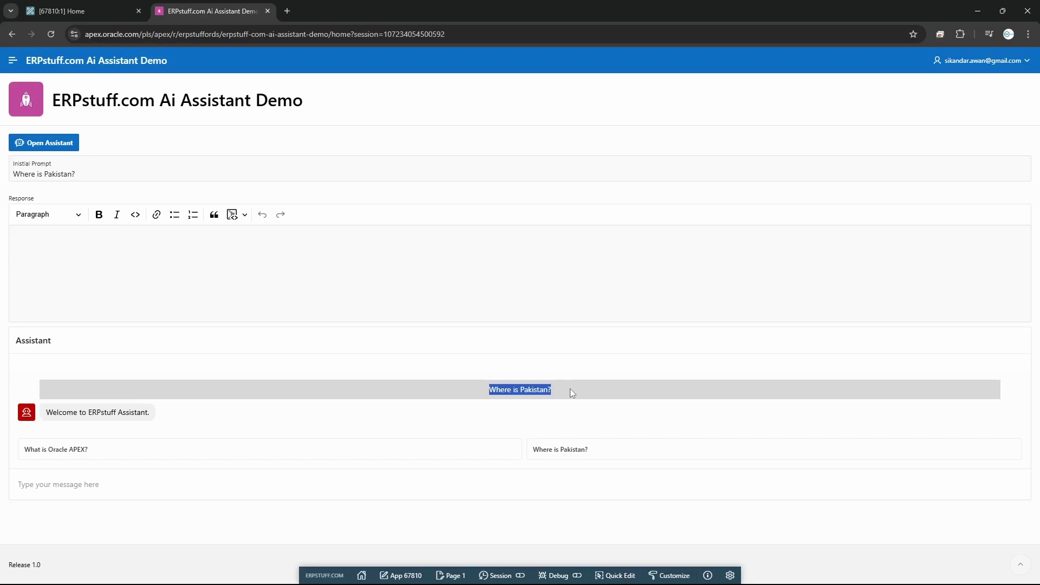
click(537, 389)
drag(488, 388, 569, 399)
triple_click(532, 388)
click(527, 390)
triple_click(528, 390)
Step: In the Page Designer, set Displayed Message to "This is my display message." and Immediate Action Prompt to "This is immediate action prompt.", then save
click(67, 12)
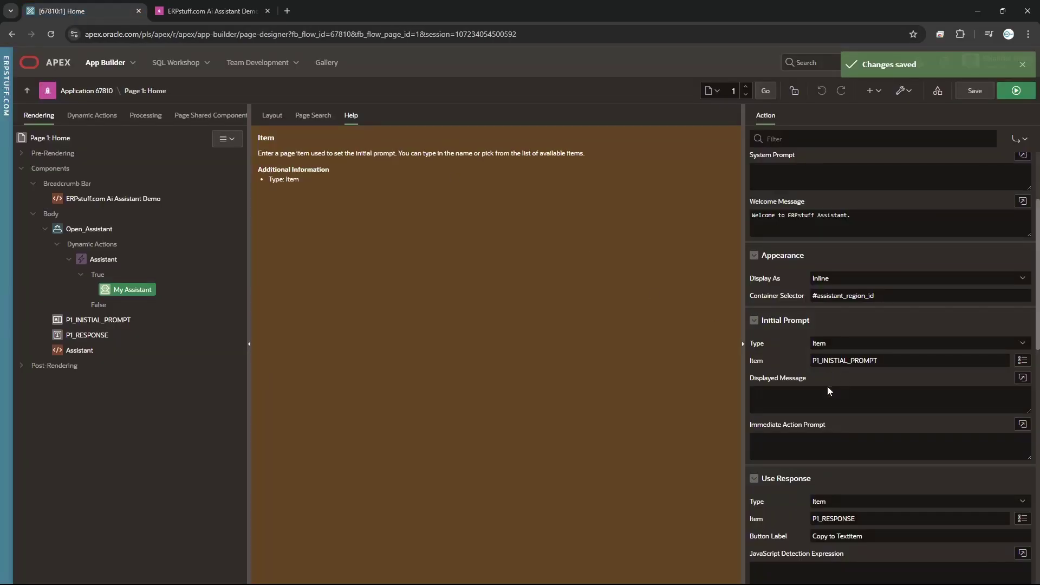
click(794, 404)
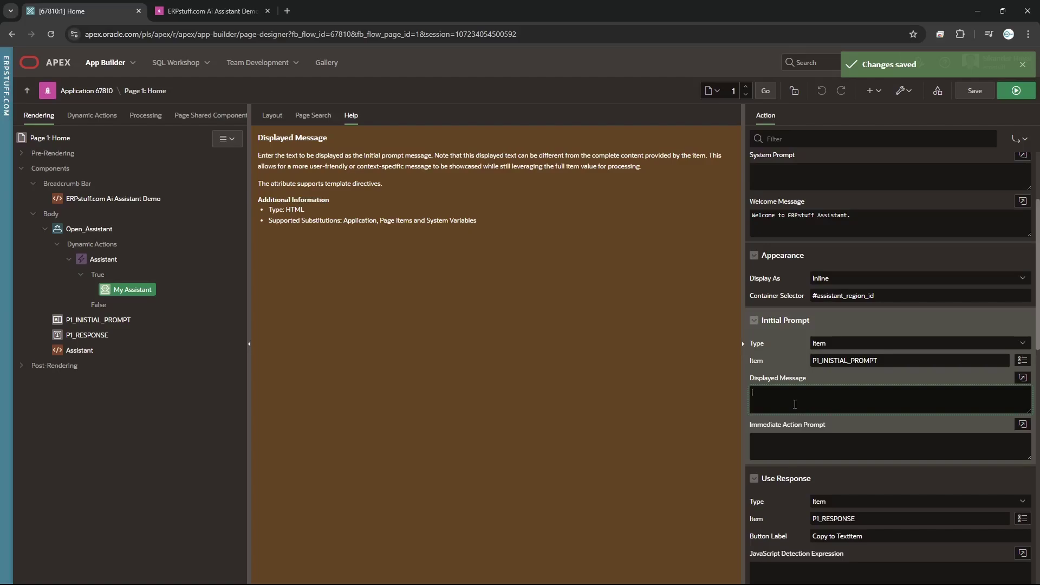
text(This is my display message.)
click(829, 444)
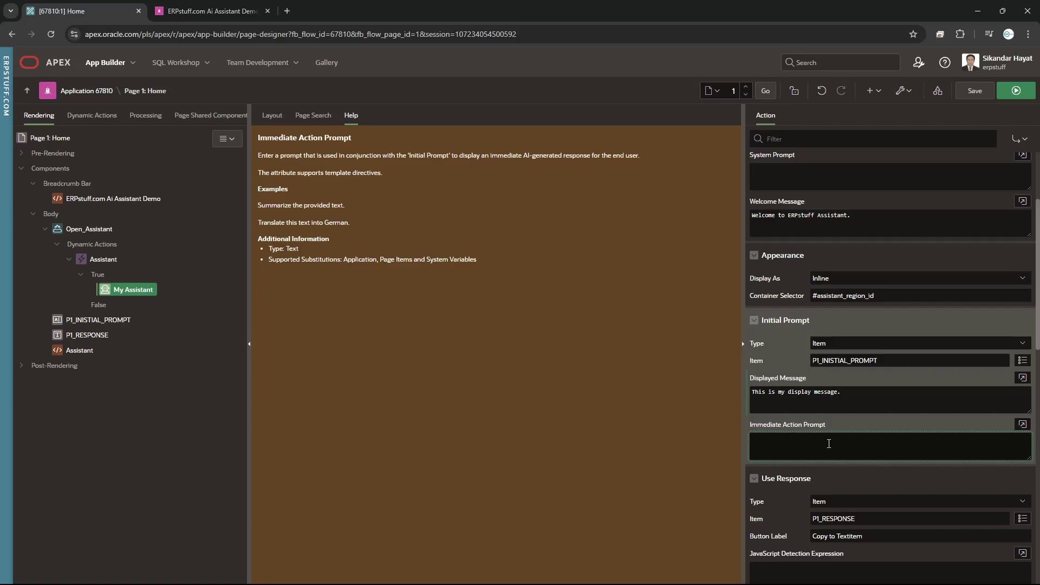
text(Tjs)
key(BackSpace)
text(his is immediate action prompt.)
click(973, 96)
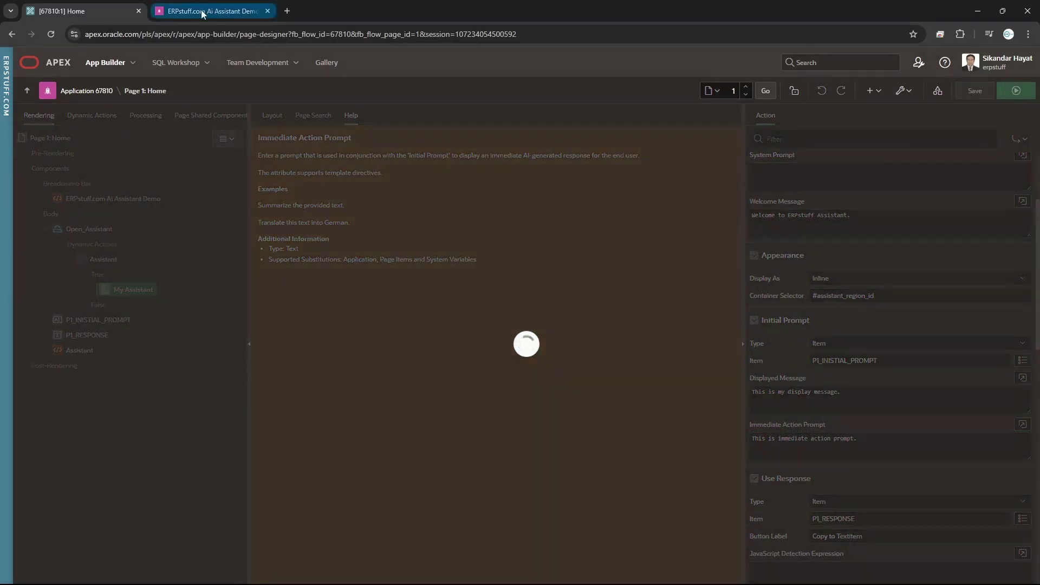
Step: In the reloaded running application, enter "this si initial prompt" as the initial prompt and open the assistant
click(202, 13)
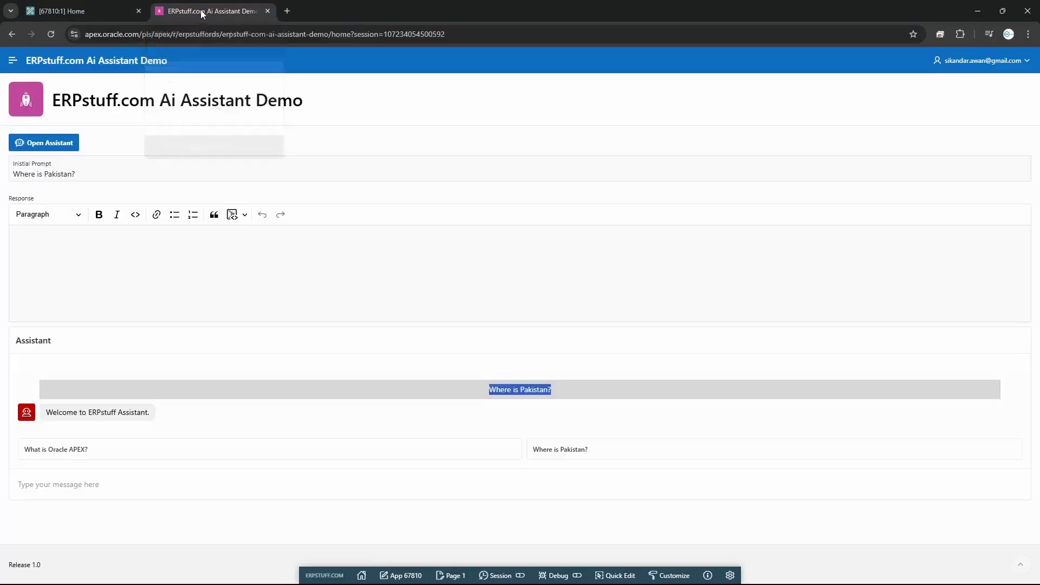
click(51, 34)
click(569, 104)
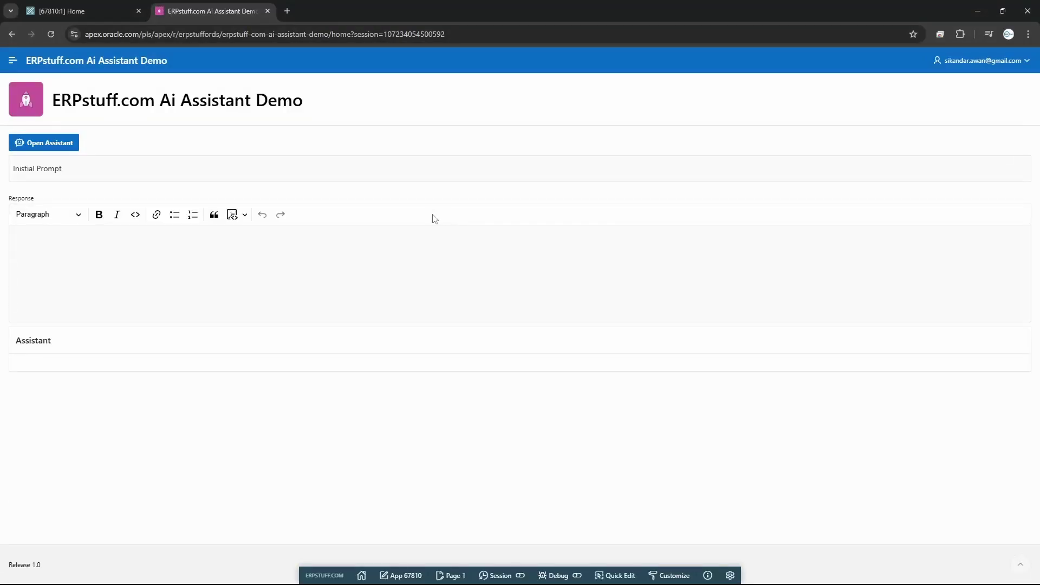
click(61, 171)
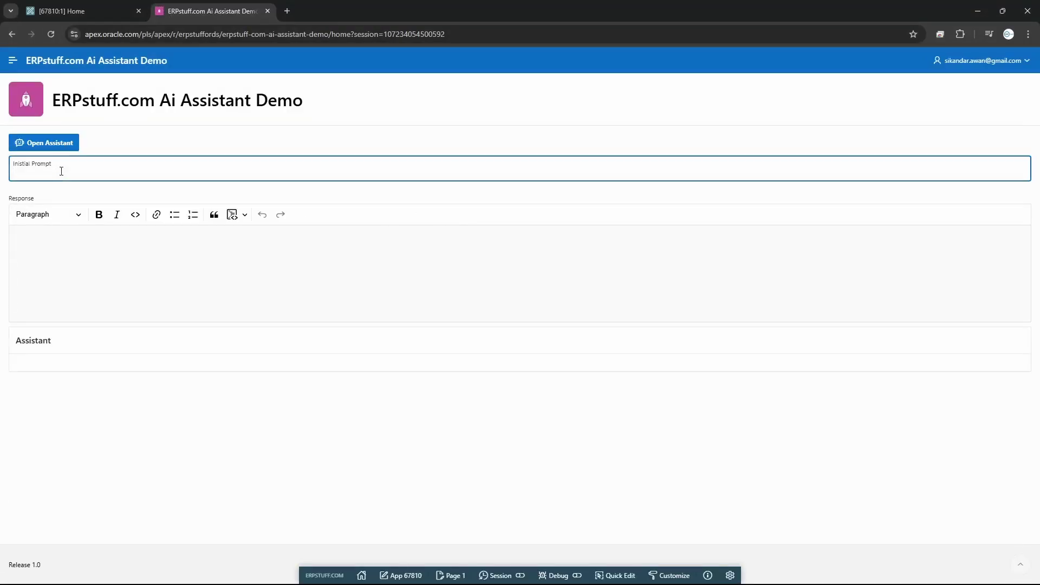
text(this si initial prompt)
click(60, 144)
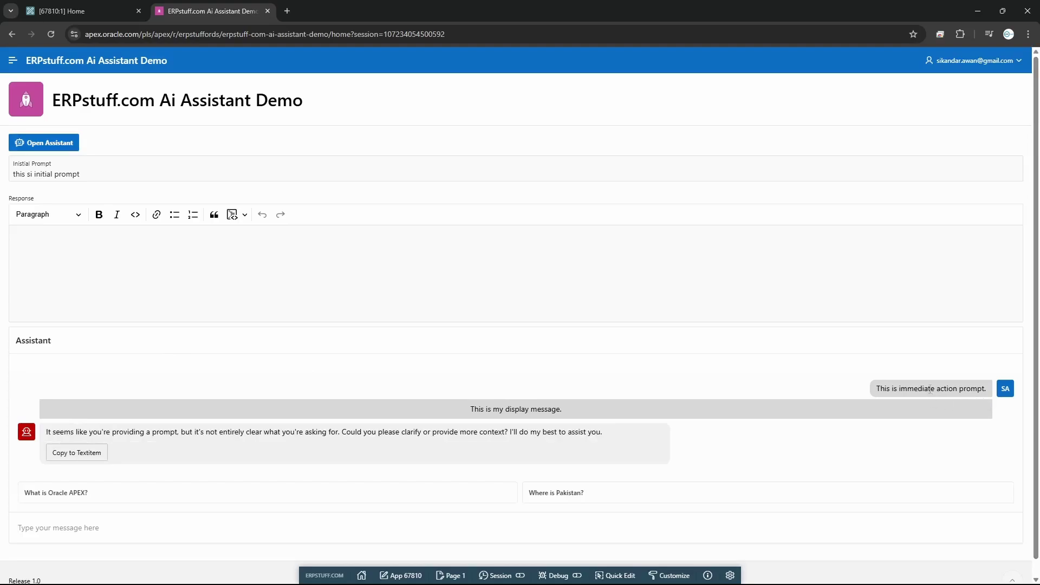
Step: Examine the immediate action prompt and displayed message in the inline chat, and copy the assistant's reply into the Response item
drag(927, 389, 1003, 392)
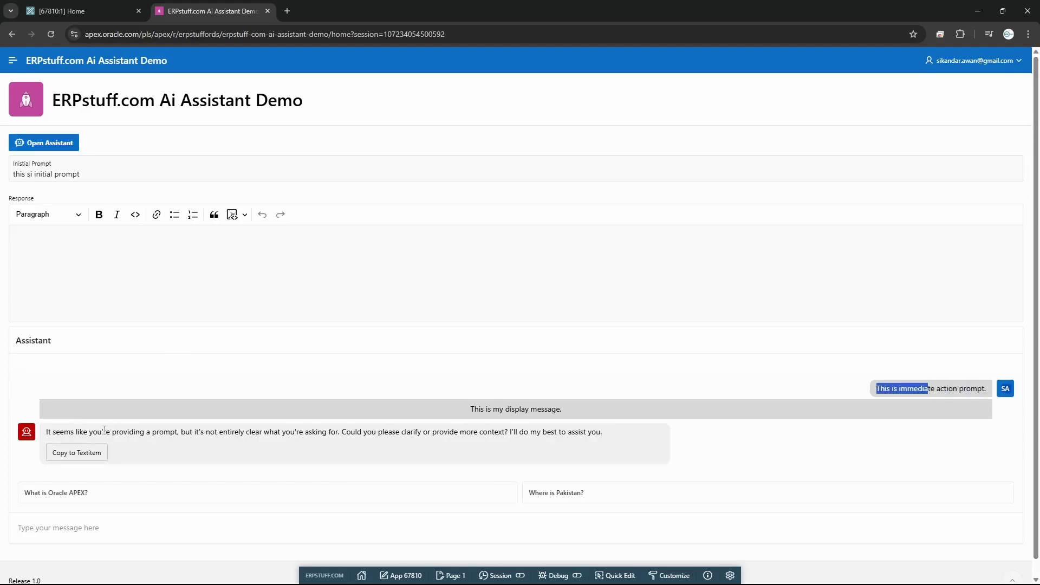
drag(447, 414, 578, 420)
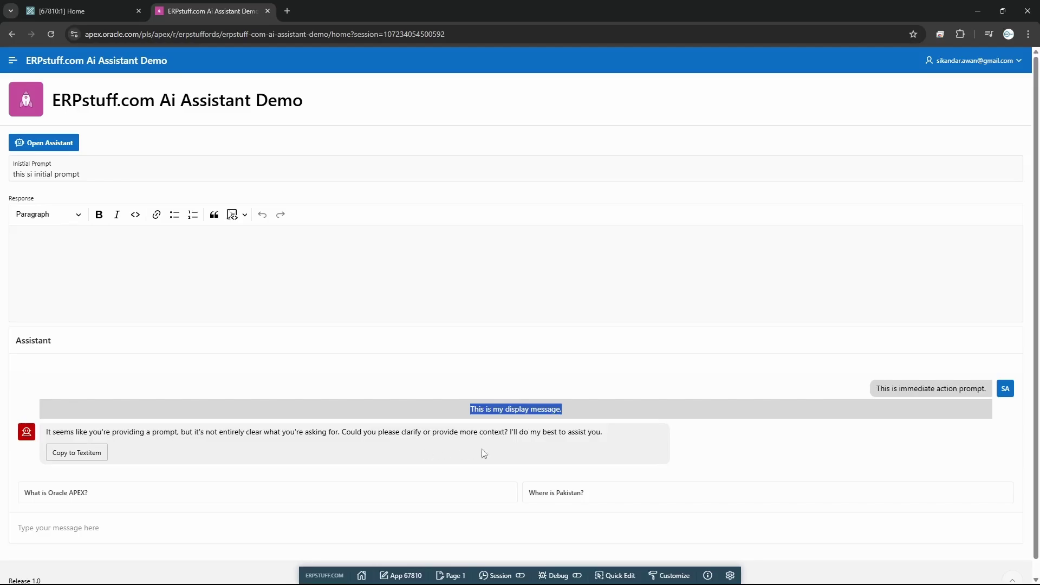
click(100, 453)
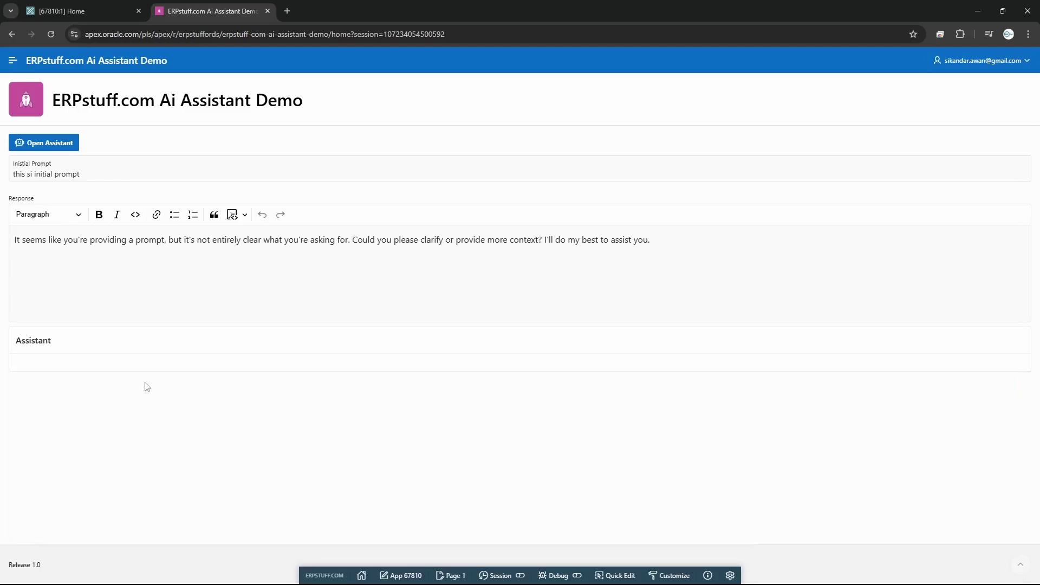
Step: In the Page Designer, set the My Assistant action to display as Dialog and save the page
click(84, 11)
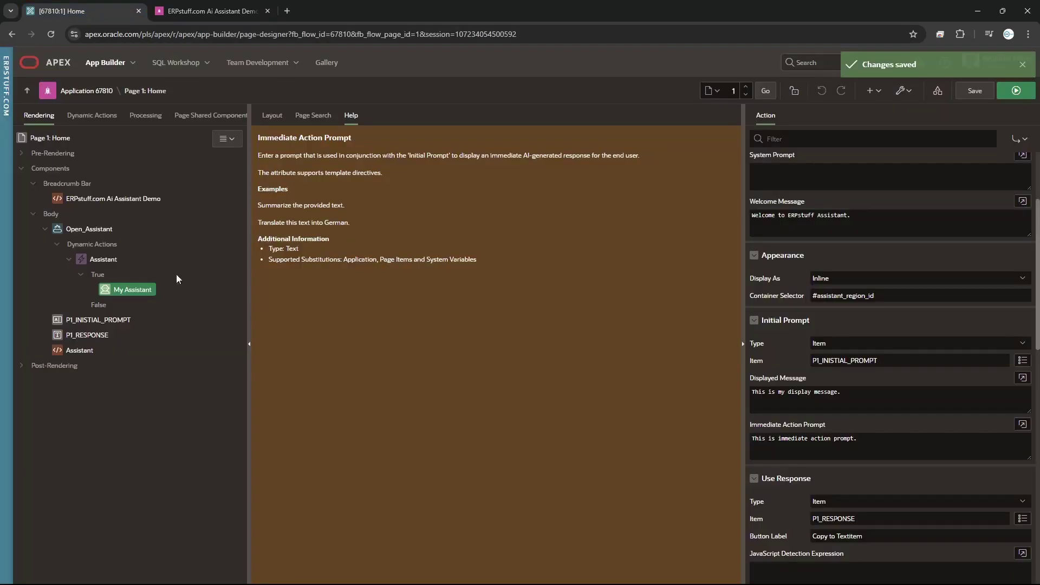
click(110, 291)
click(842, 280)
click(842, 292)
click(974, 91)
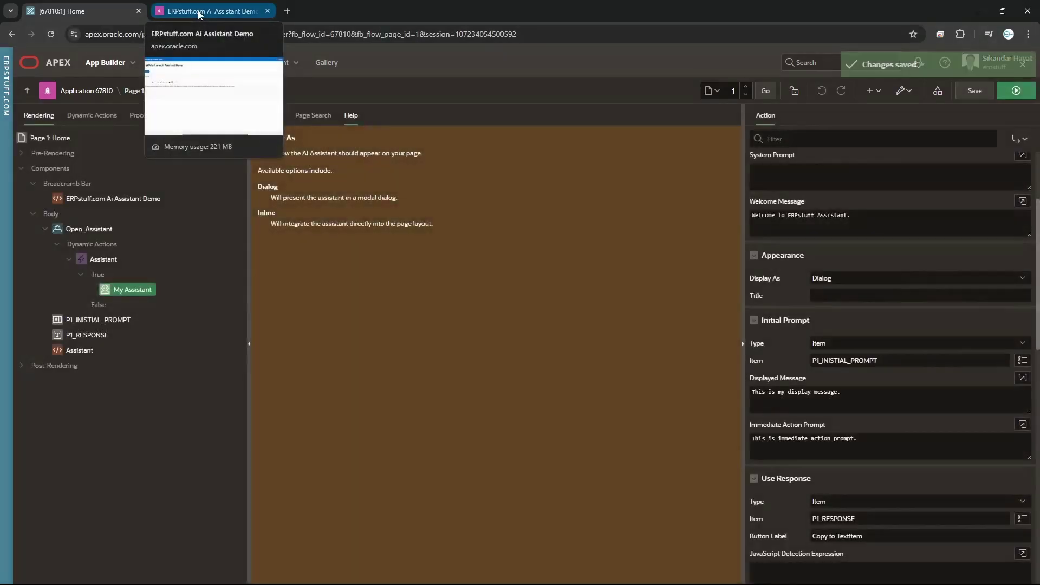
Step: In the reloaded running application, enter "I want to know about Oracle APEX?" as the initial prompt and open the assistant dialog
click(199, 12)
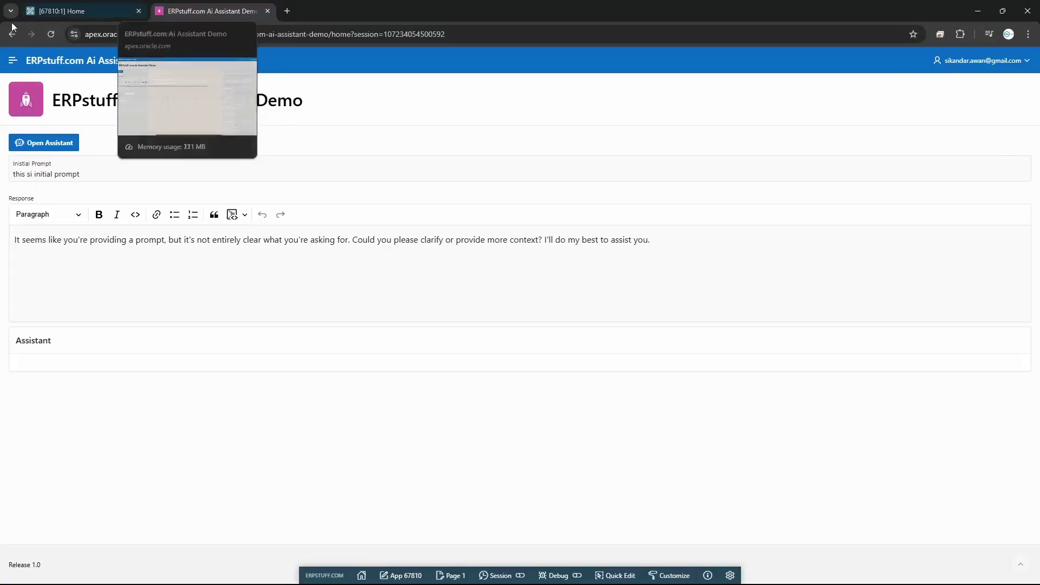
click(51, 34)
click(565, 103)
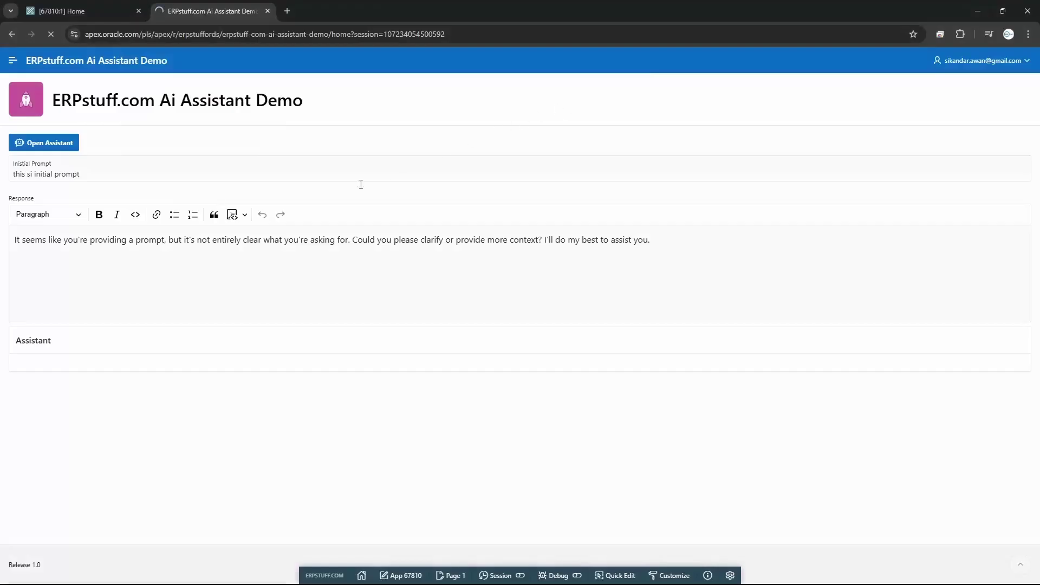
click(87, 173)
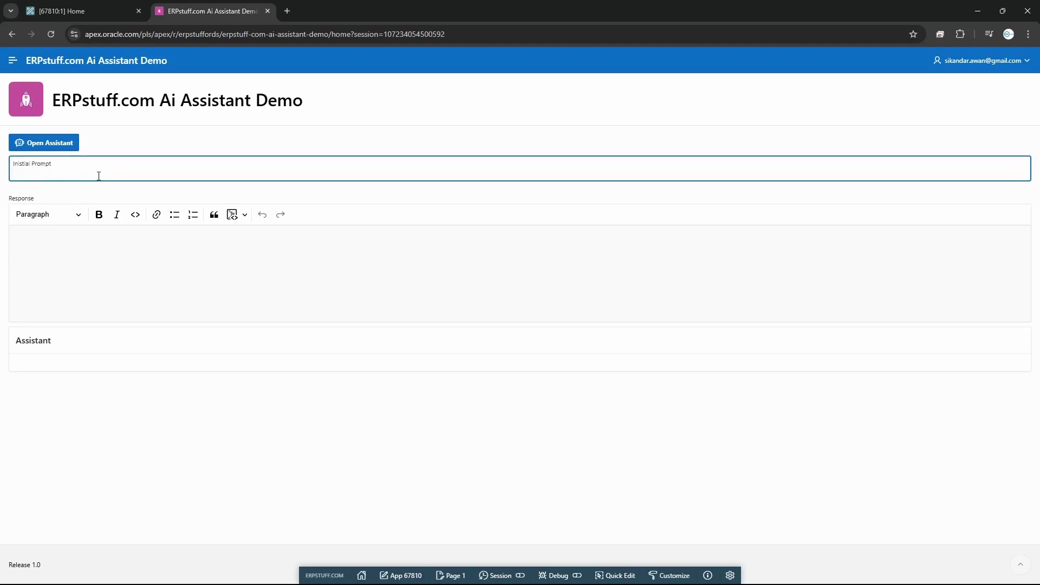
text(I want to know about Orac)
key(BackSpace)
key(BackSpace)
text(racle APEX?)
click(63, 142)
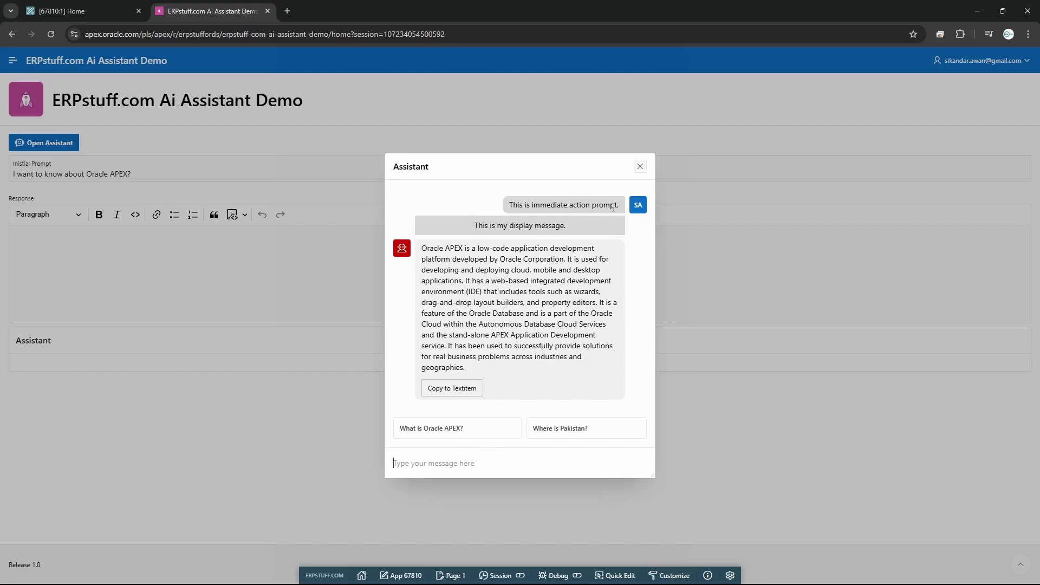
Step: Examine the immediate action prompt and displayed message in the assistant dialog, and close it
drag(509, 205, 638, 205)
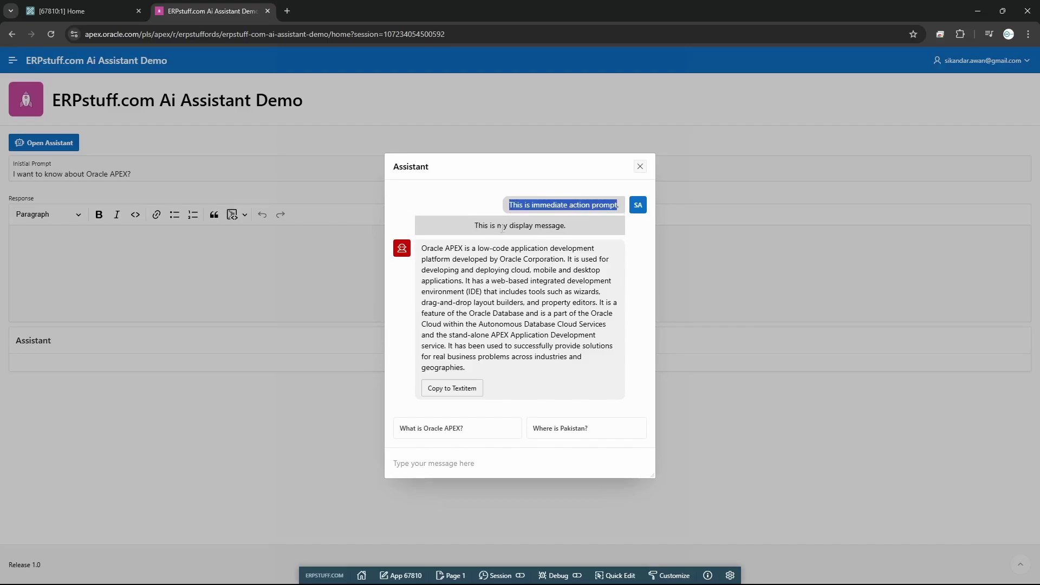
drag(461, 227, 623, 233)
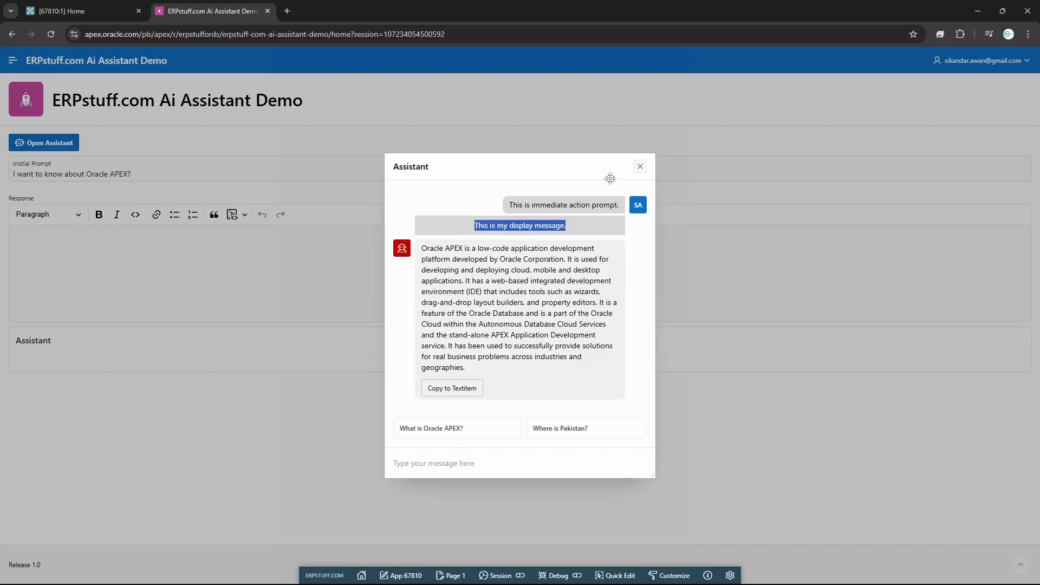
click(641, 169)
Step: Review the Open_Assistant button in the Page Designer and the initial prompt and Response fields in the running application
click(109, 11)
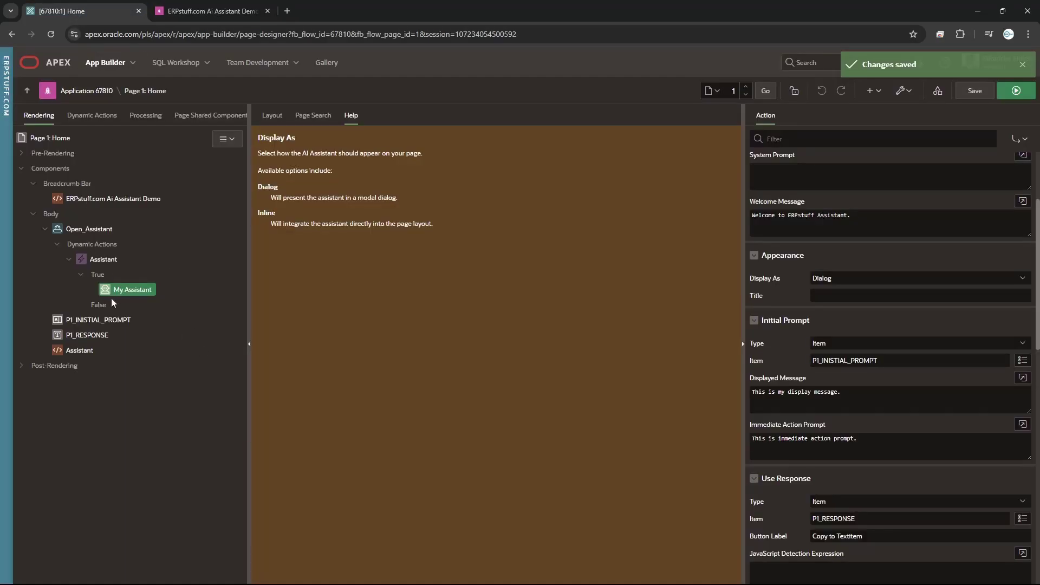
click(92, 232)
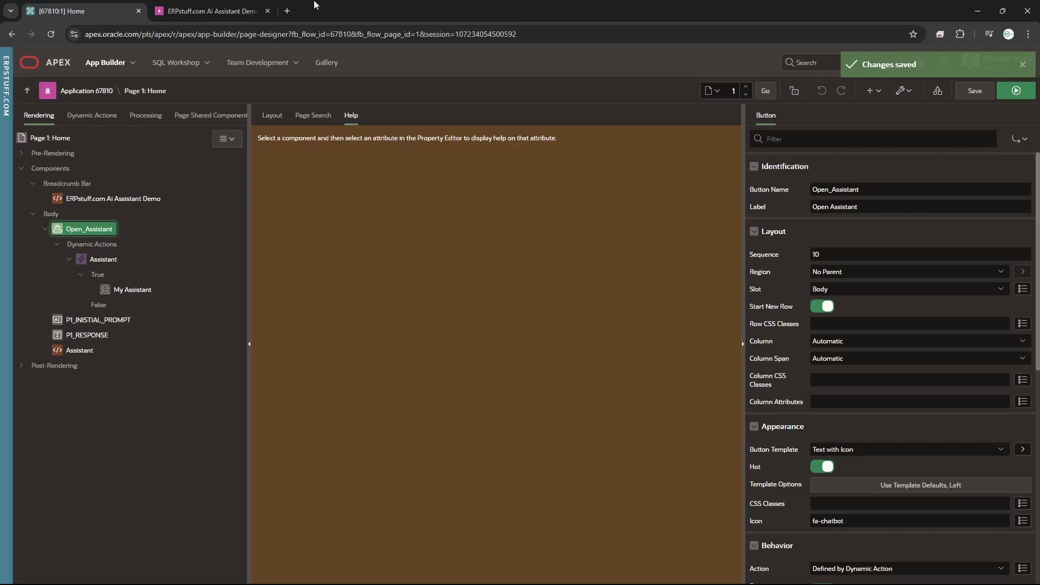
click(223, 13)
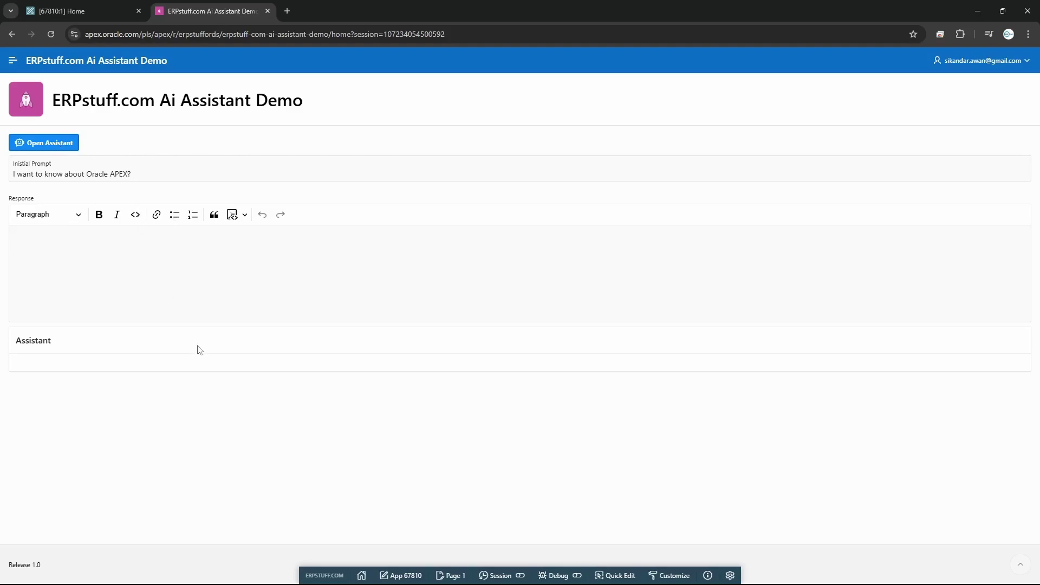
click(139, 177)
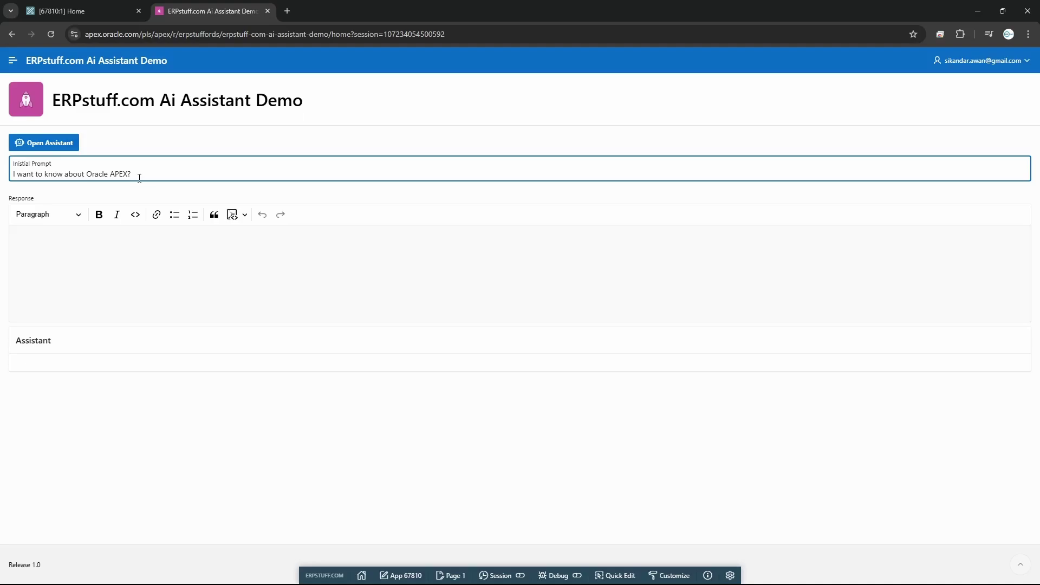
click(154, 265)
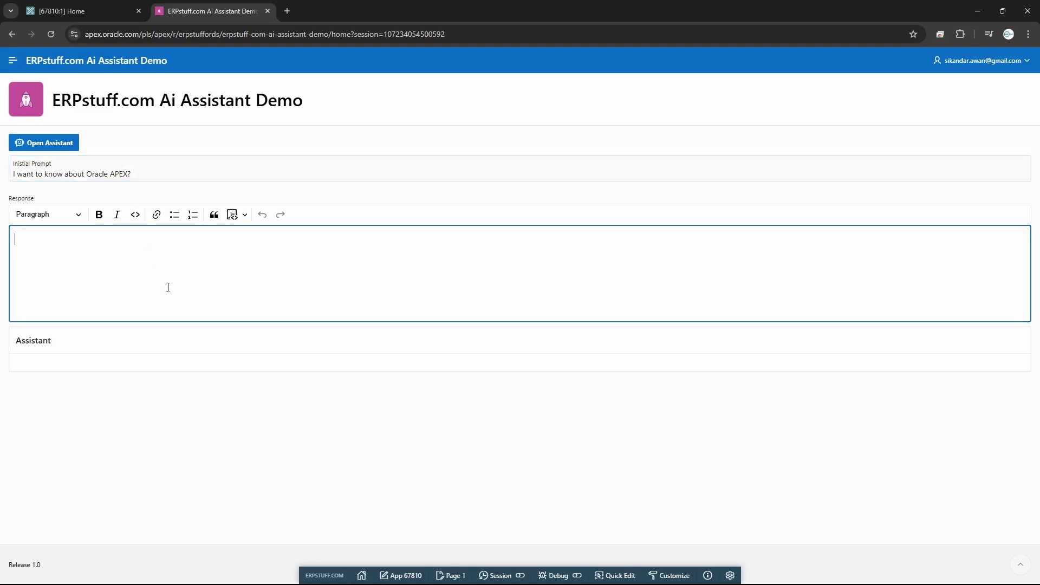
Step: In the Page Designer, change the My Assistant dynamic action's action type to Generate Text With AI
click(88, 11)
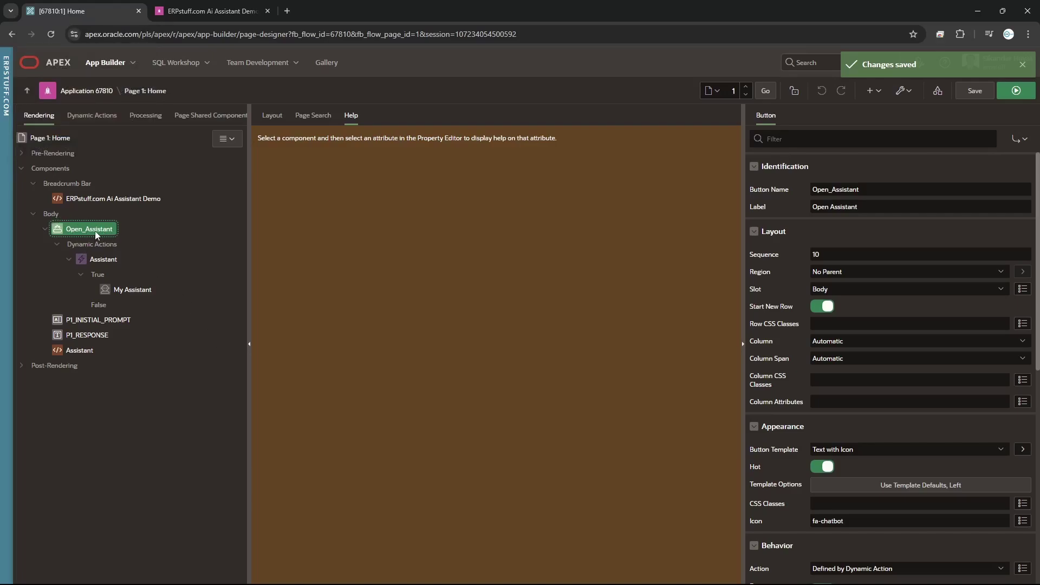
click(107, 263)
click(128, 290)
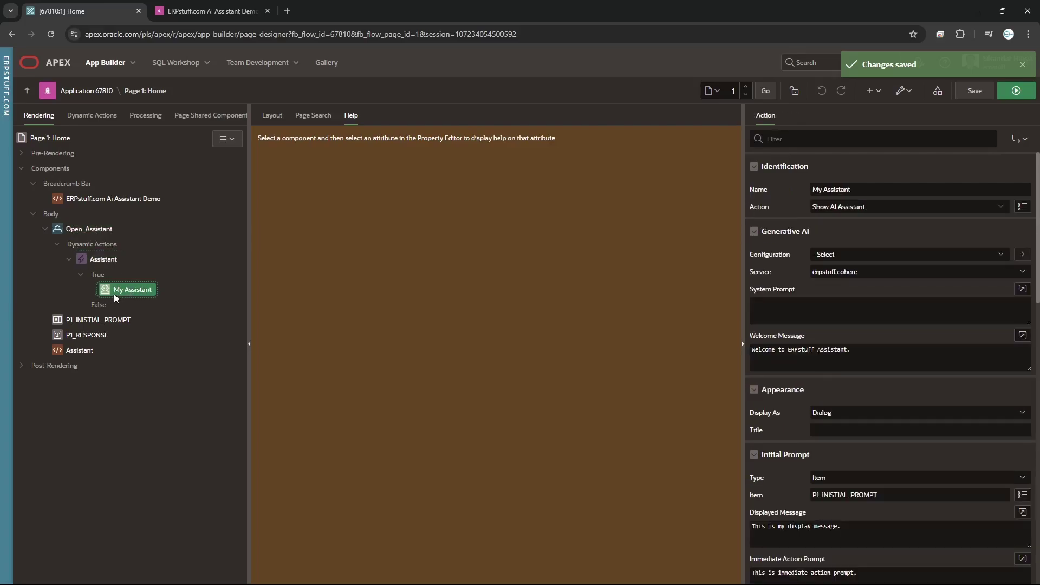
click(862, 207)
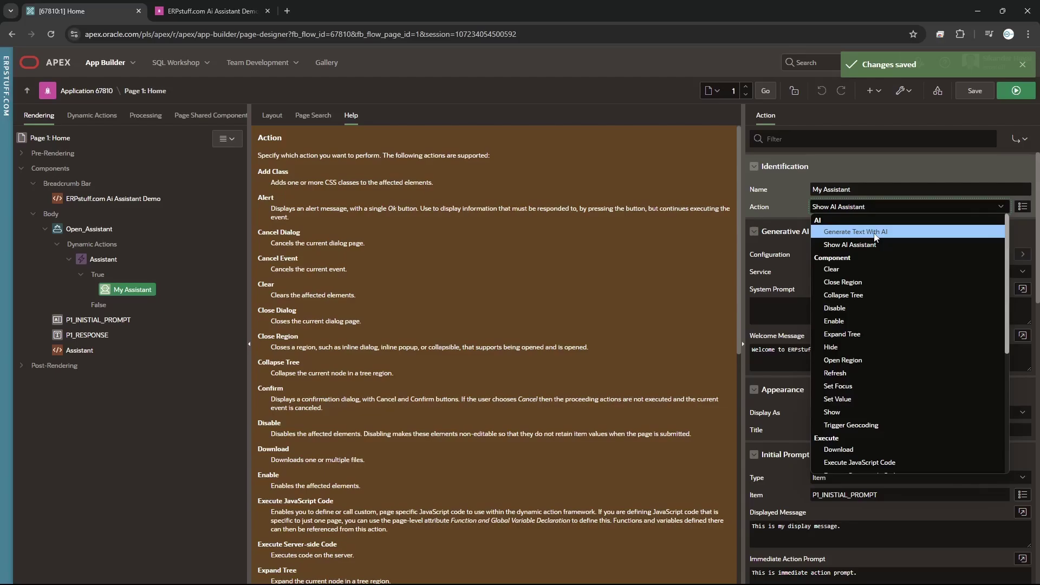
click(872, 233)
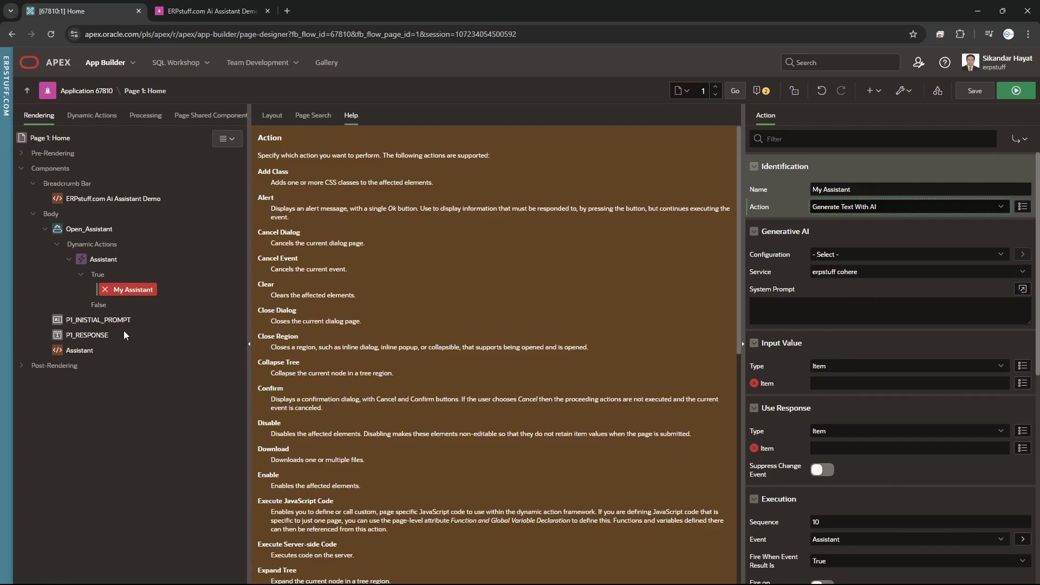
Step: Rename the page item P1_INISTIAL_PROMPT as P1_INPUT and try to save the page
click(94, 321)
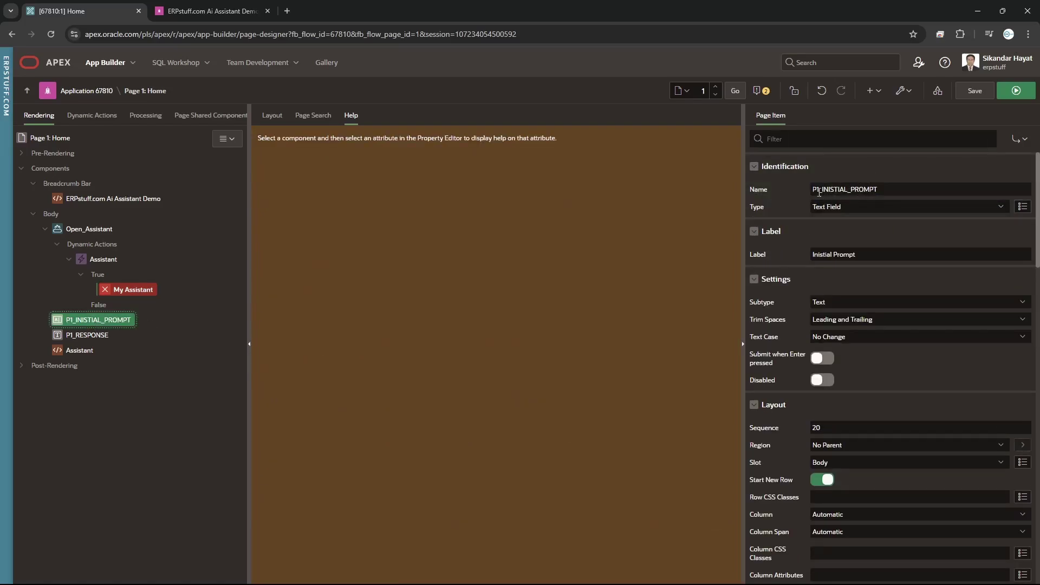
drag(822, 188, 948, 186)
text(INPUT)
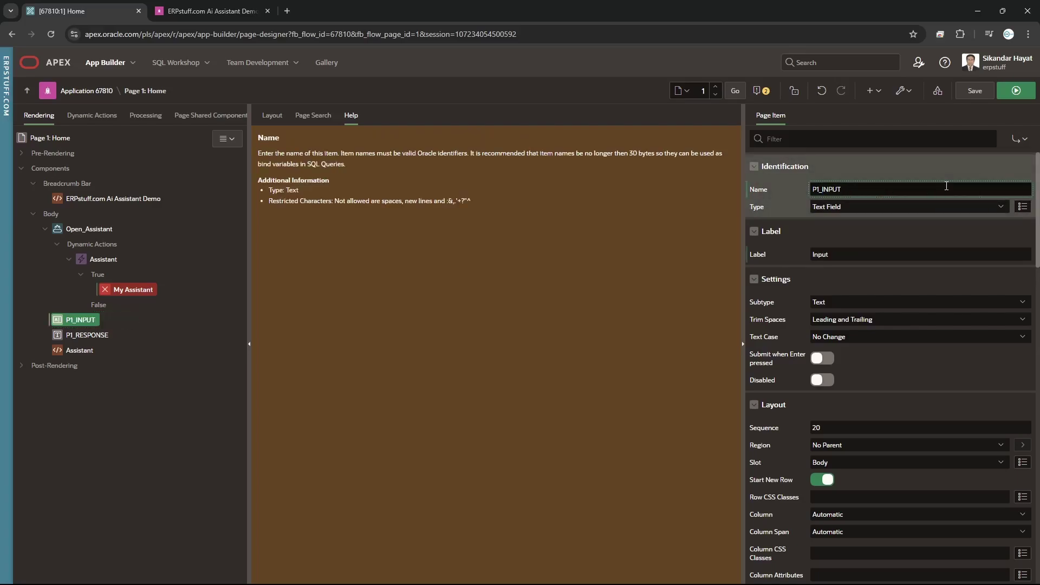
click(977, 91)
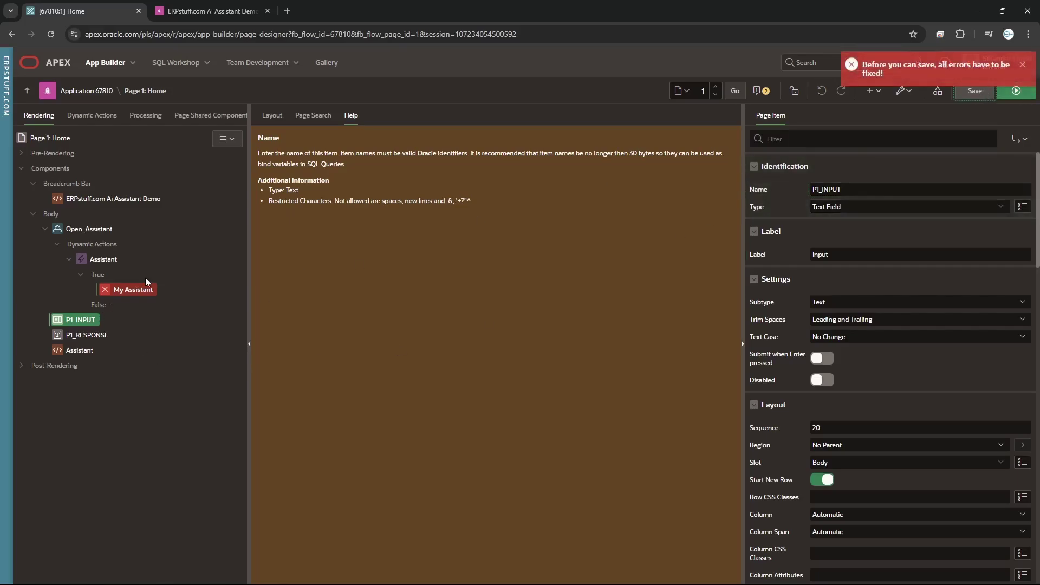
Step: Choose P1_INPUT as the input value item of the My Assistant action
click(132, 290)
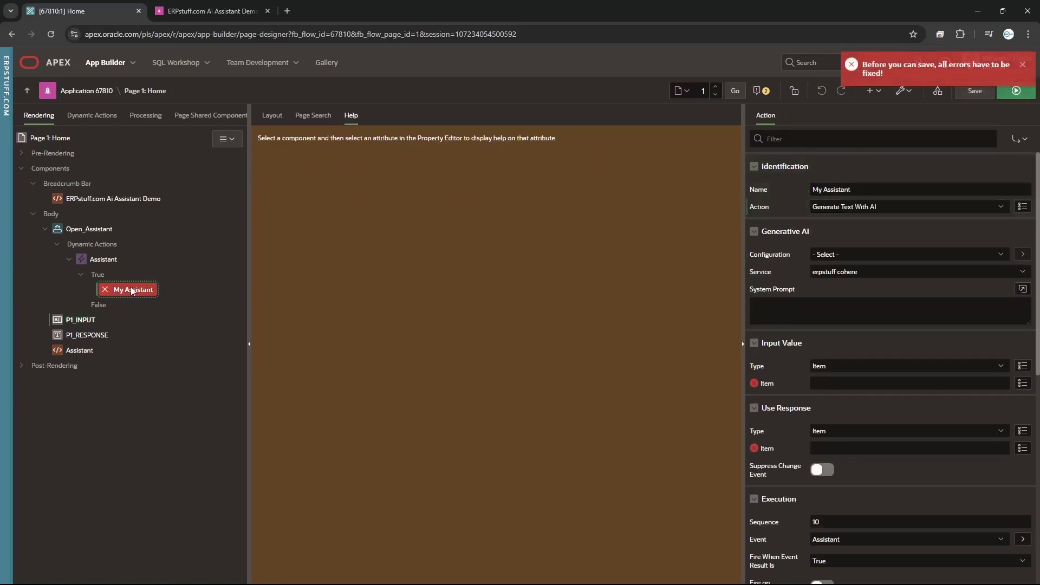
click(1022, 383)
click(401, 284)
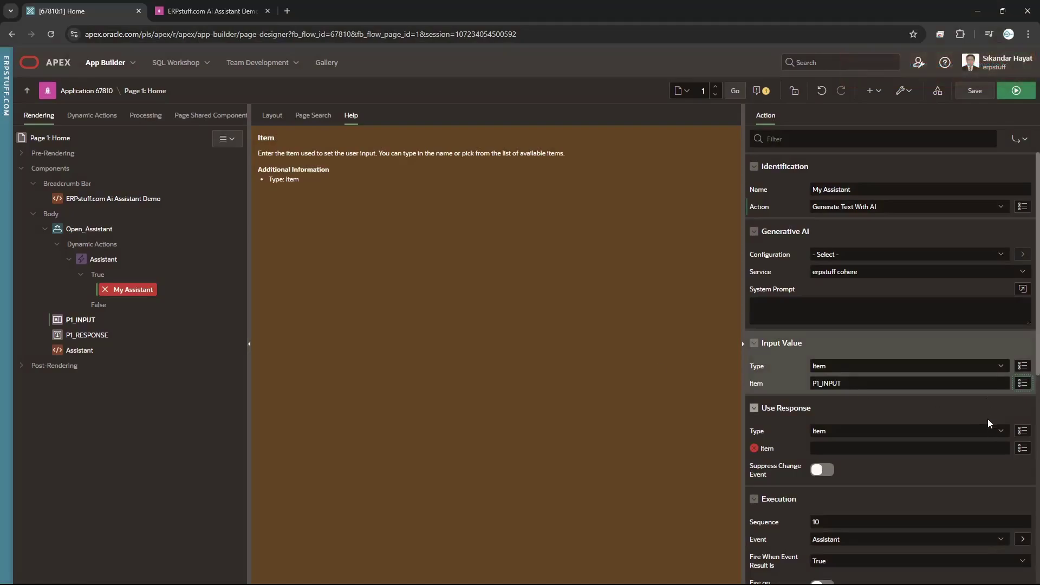
Step: Set P1_RESPONSE as the item receiving the My Assistant action's AI response and save the page
click(1023, 448)
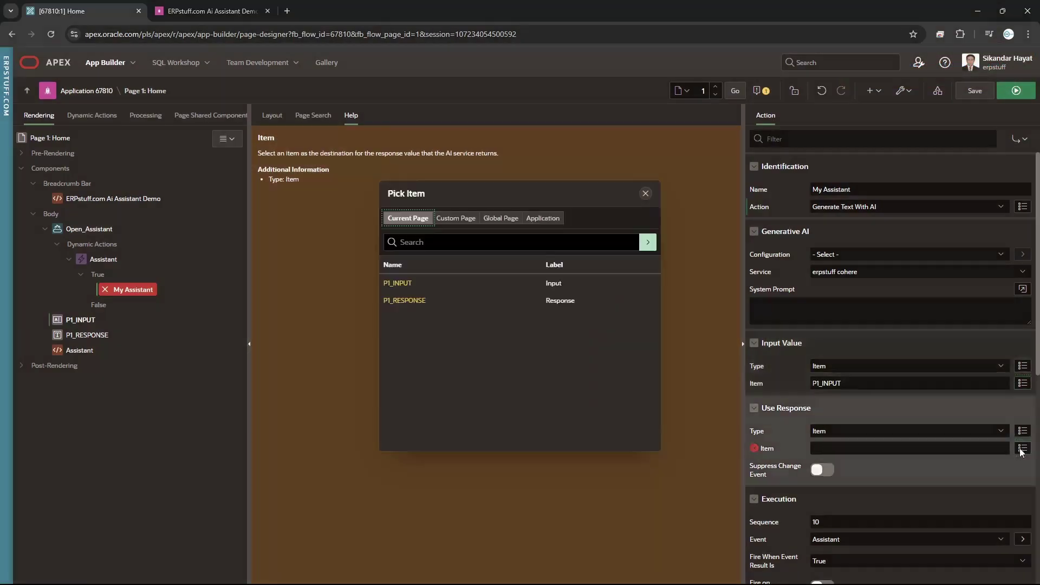
click(423, 301)
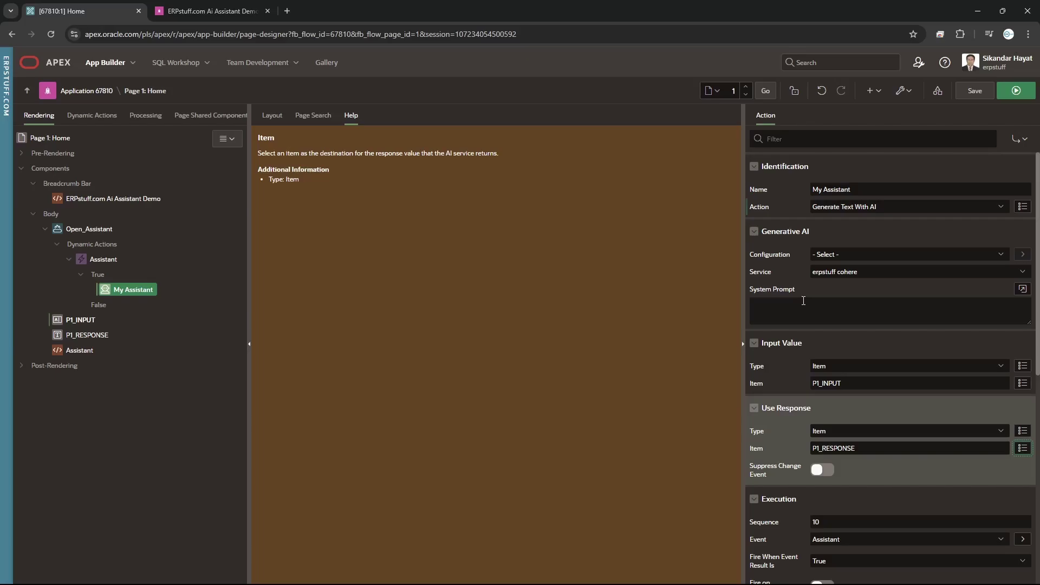
click(987, 90)
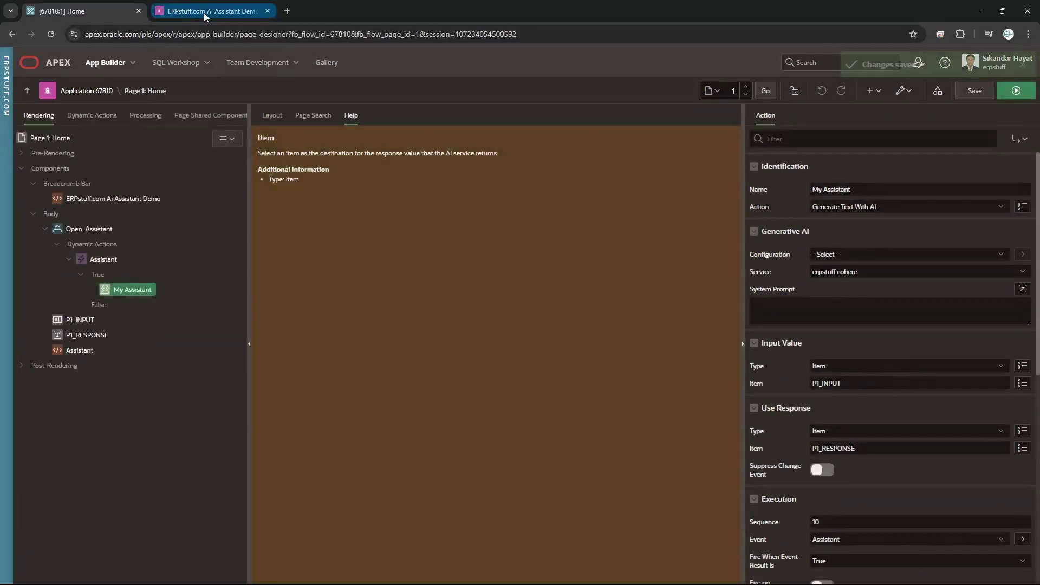
Step: Reload the running demo application, enter "What is Oracle APEX?" as the input and submit it to the assistant
click(204, 12)
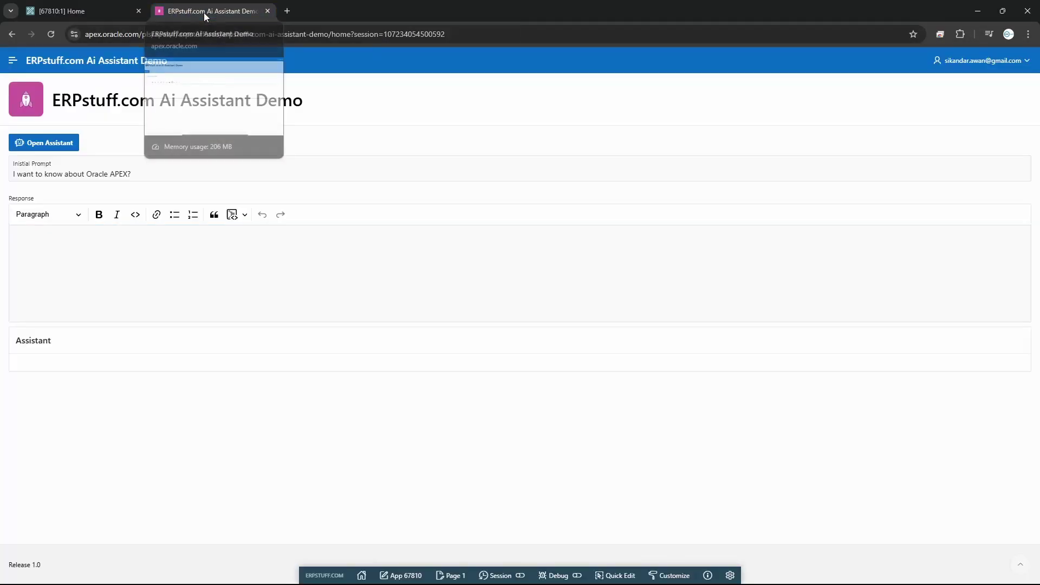
click(50, 34)
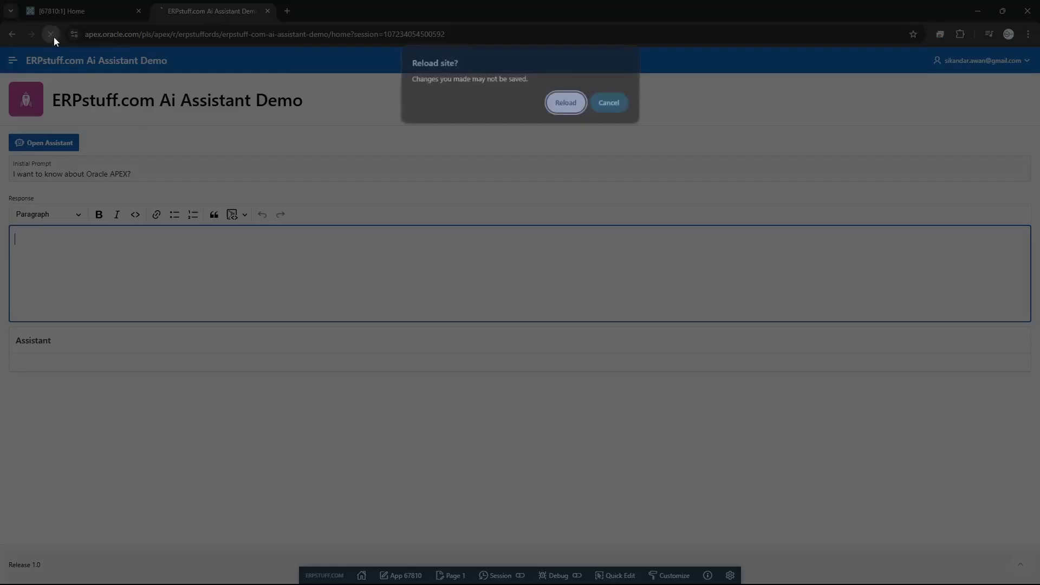
click(553, 108)
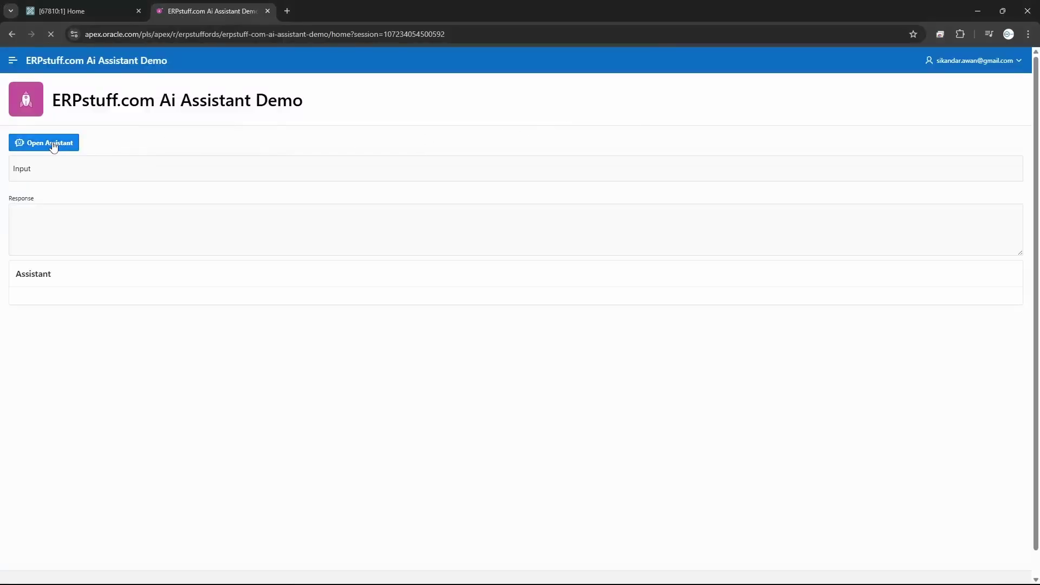
click(44, 166)
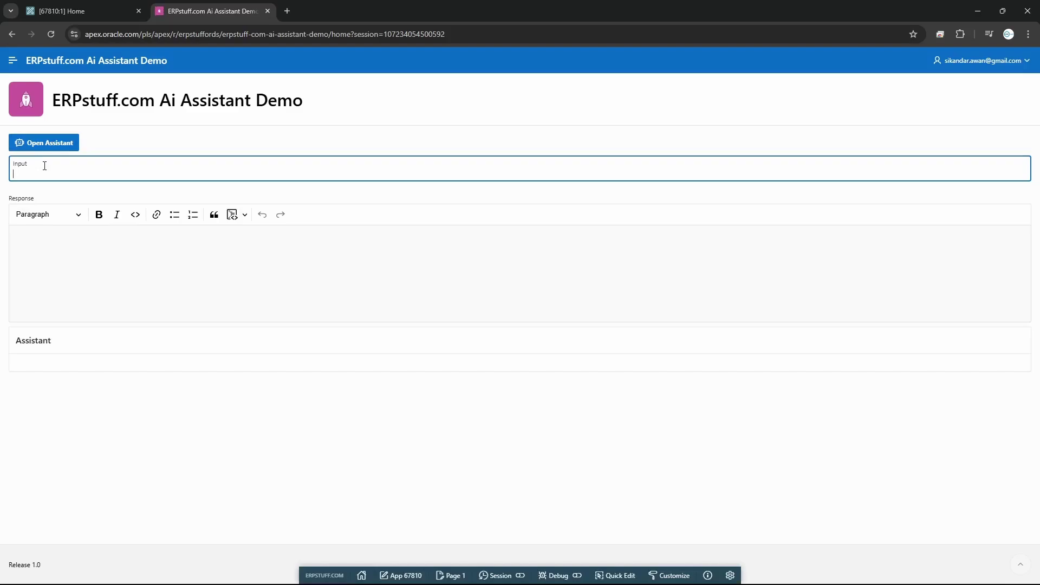
text(What is Oravlce )
text(le APE)
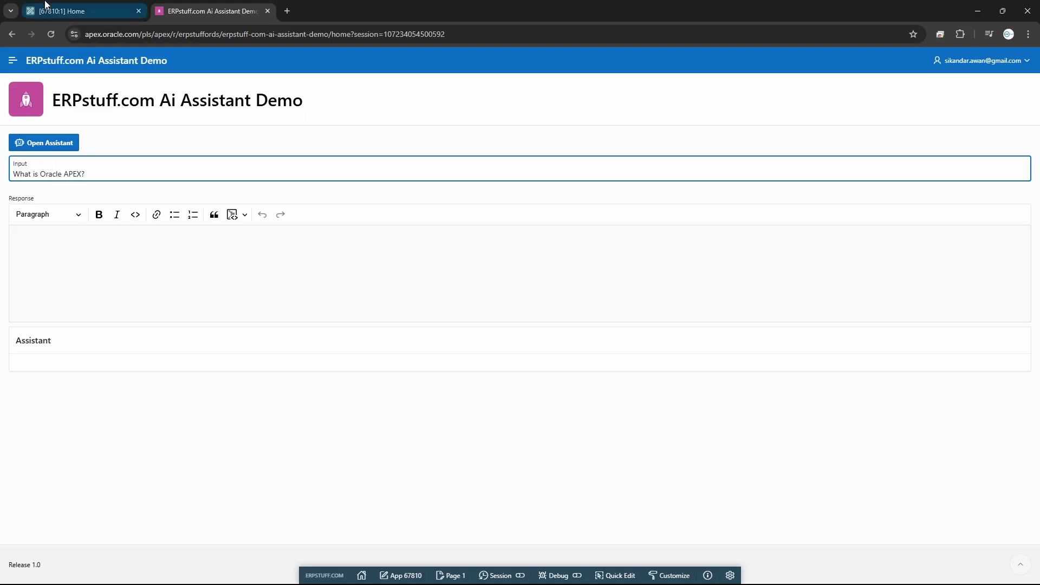
click(59, 145)
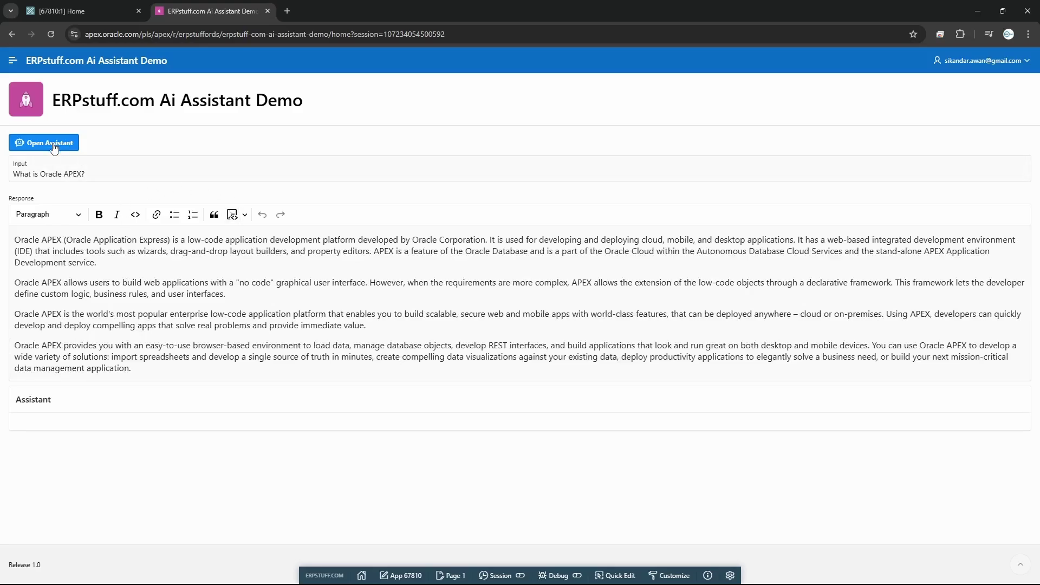
drag(85, 174, 5, 175)
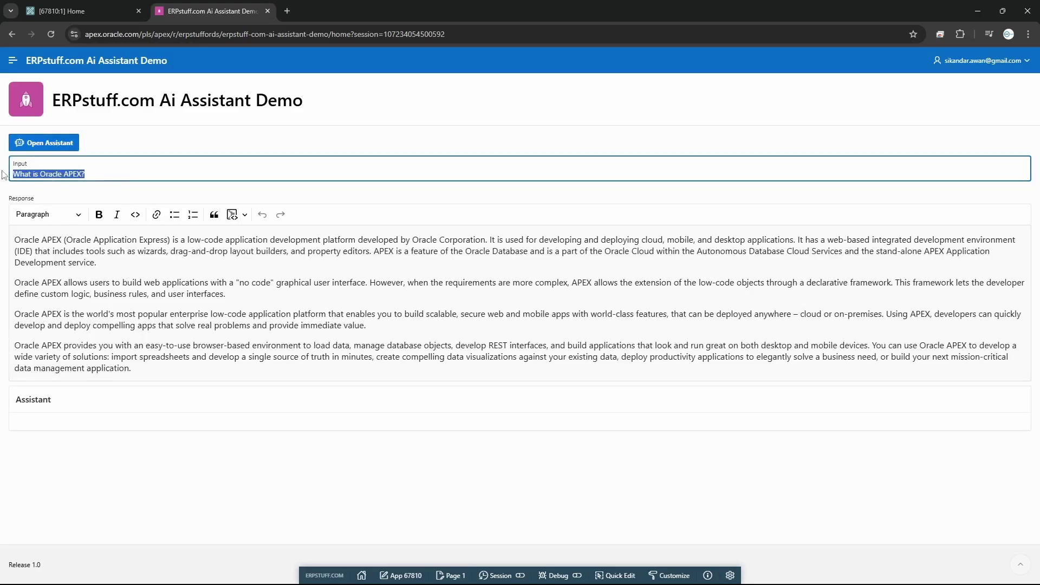
click(117, 278)
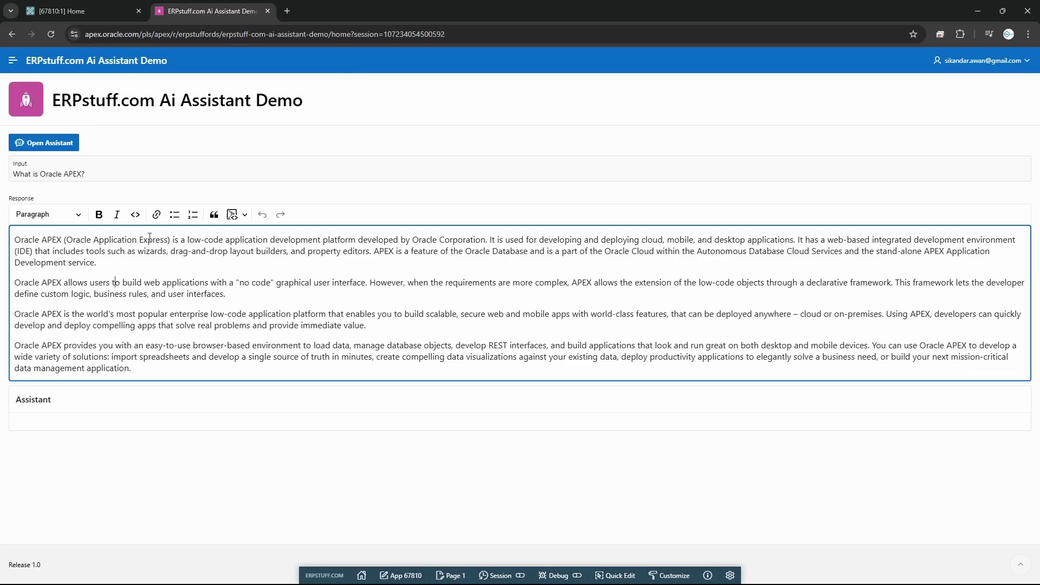
drag(83, 174, 4, 188)
Step: Return to the page designer and review the My Assistant action's properties, including the AI services it can use
click(86, 11)
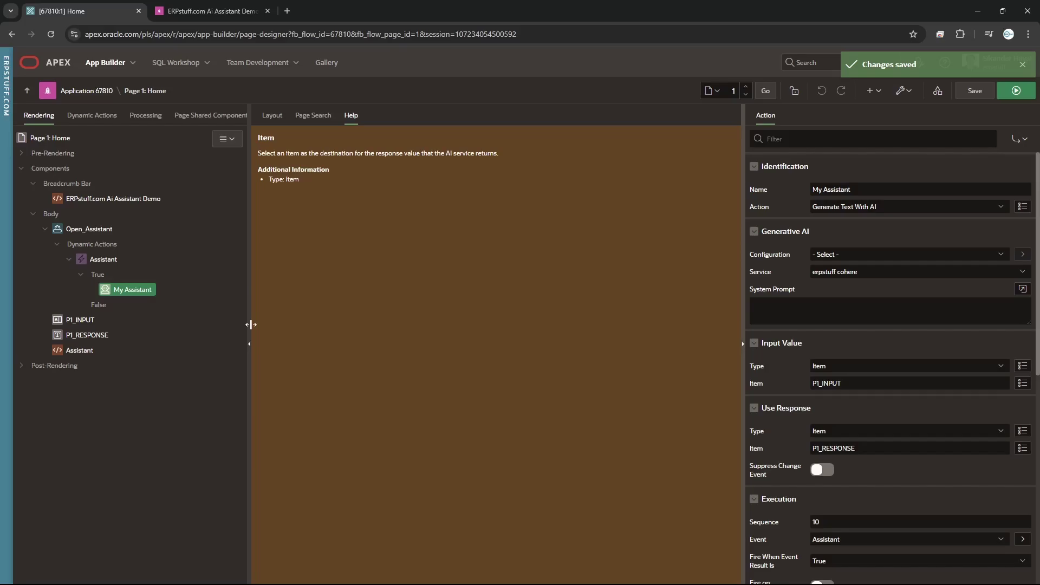
scroll(919, 497, down, 5)
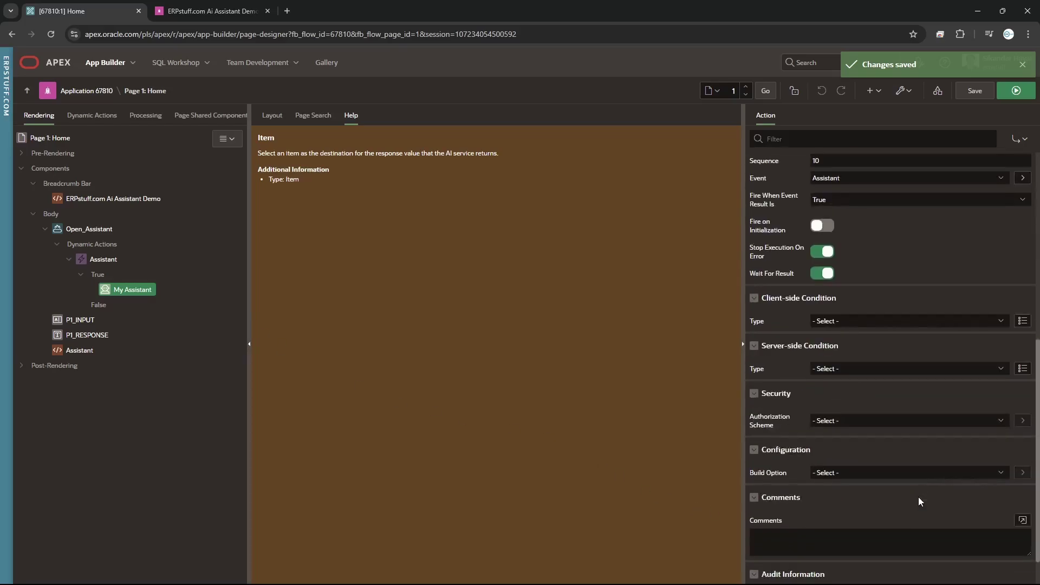
scroll(918, 496, up, 5)
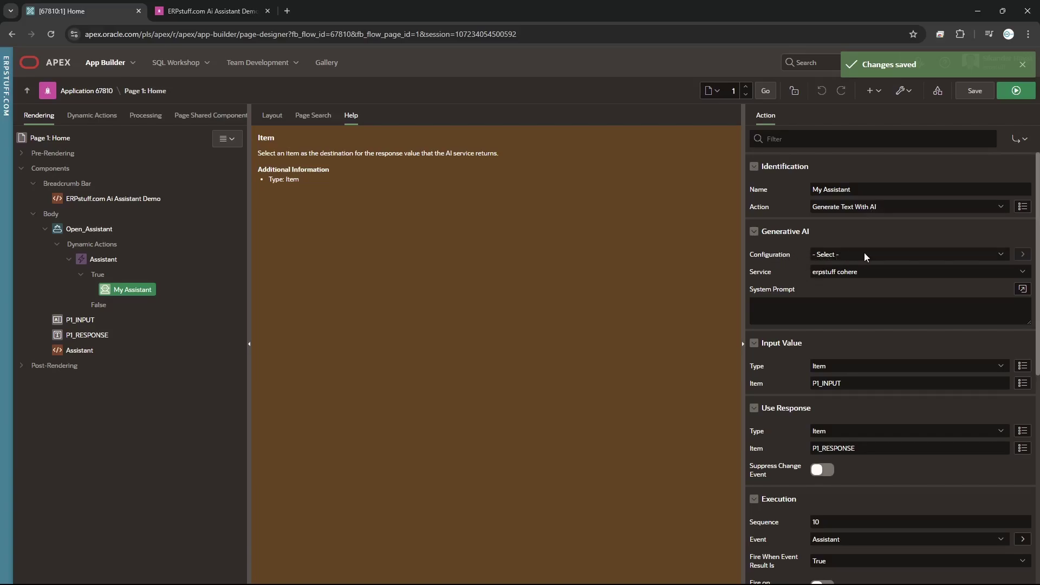
click(838, 275)
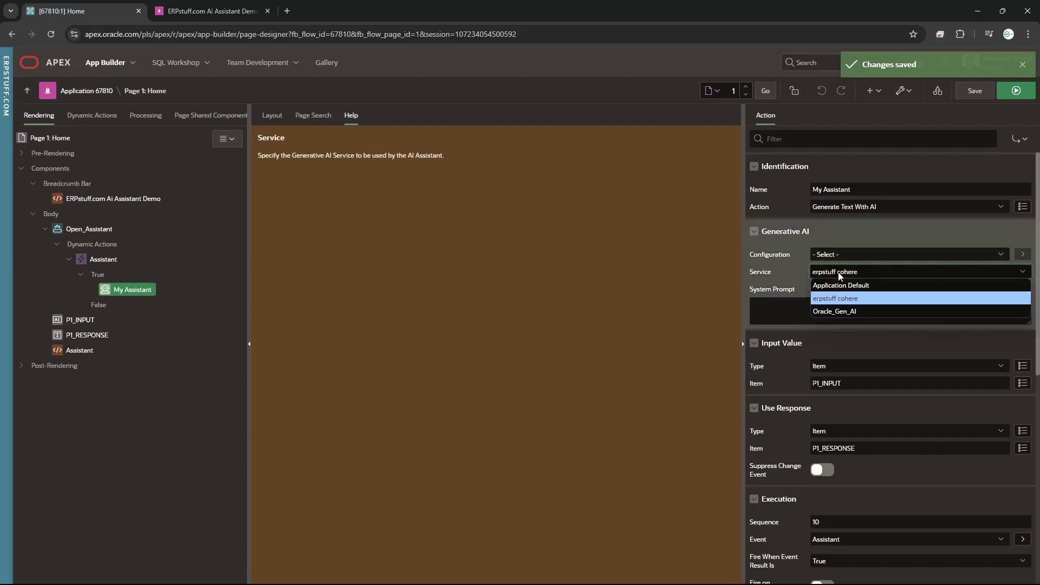
click(839, 274)
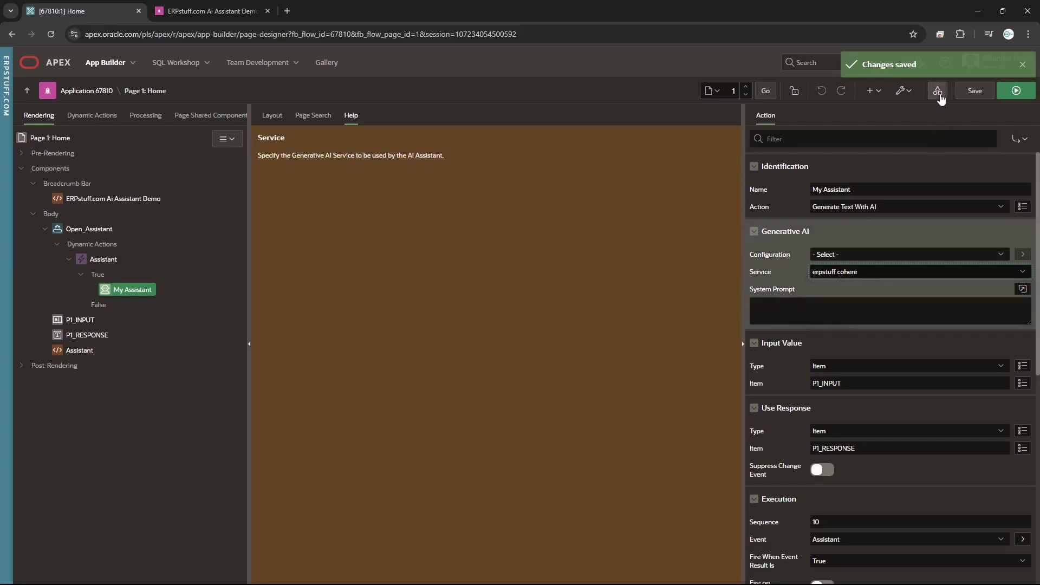
click(1023, 65)
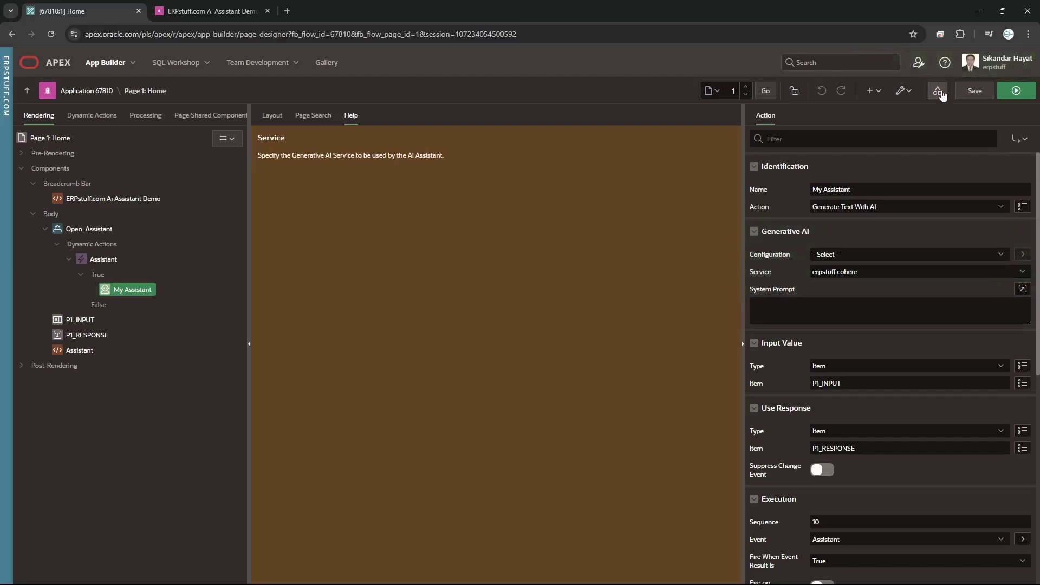
Step: Open the list of generative AI services from the application's shared components
click(940, 93)
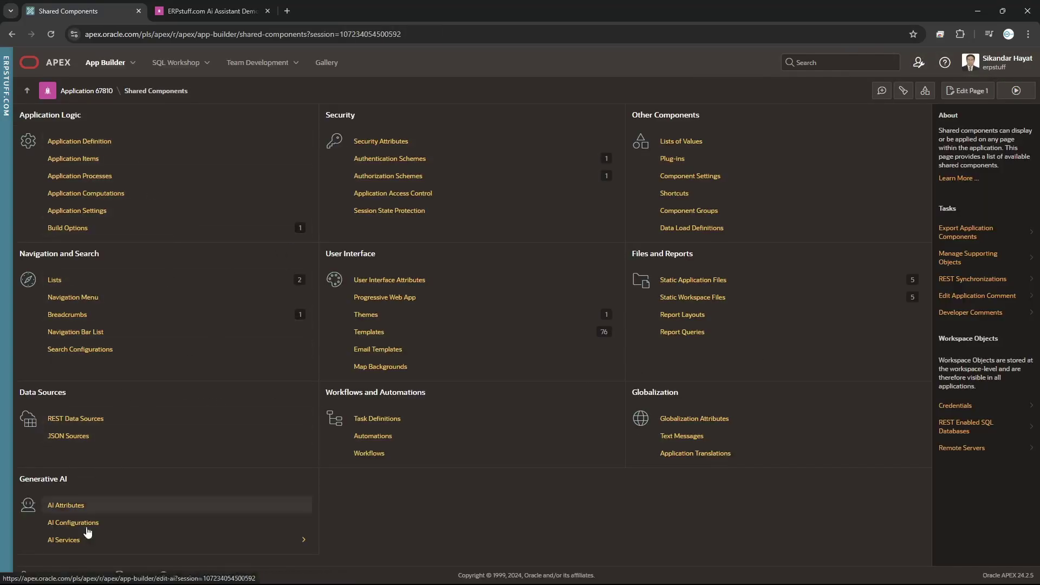
drag(25, 479, 75, 481)
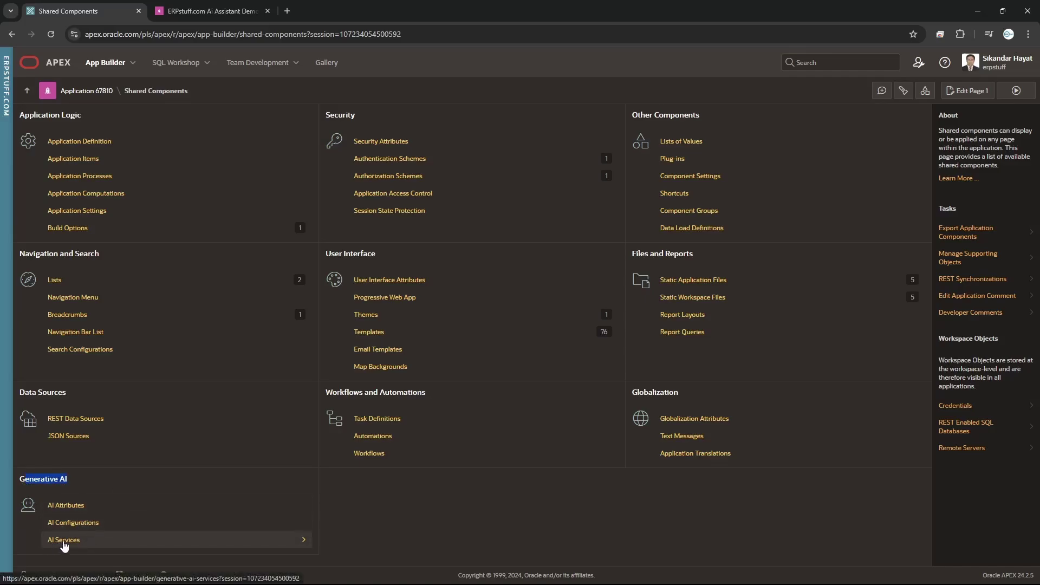
click(304, 543)
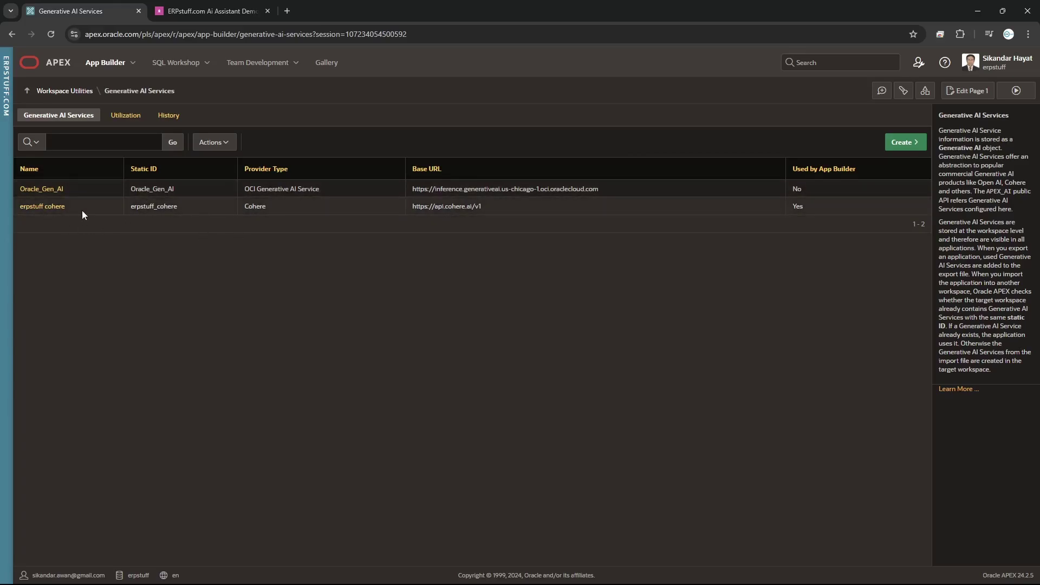
Step: Start a new generative AI service with Open AI as the provider, examine its base URL and credential options, and cancel it
click(905, 146)
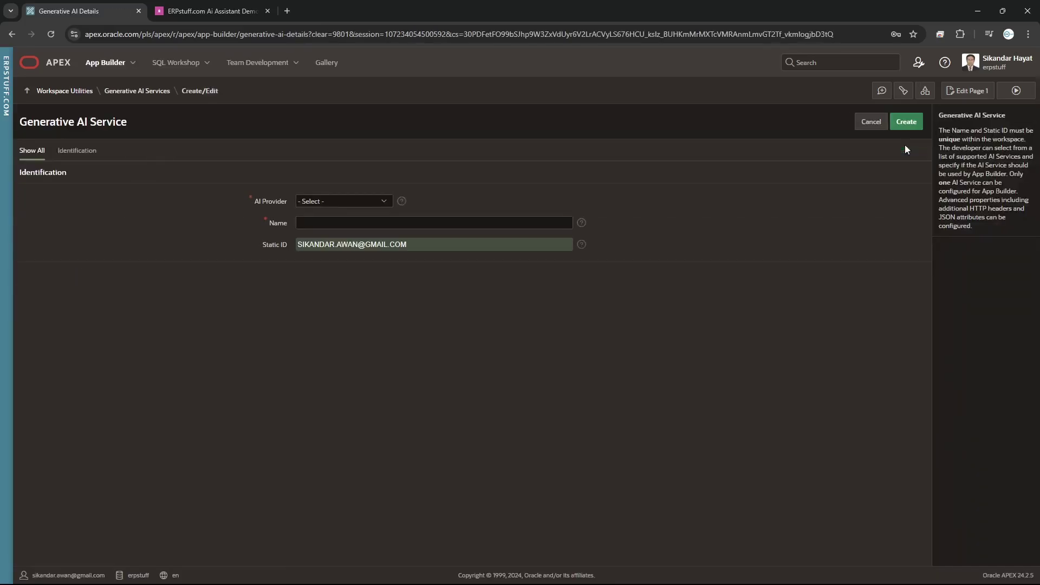
triple_click(440, 236)
key(BackSpace)
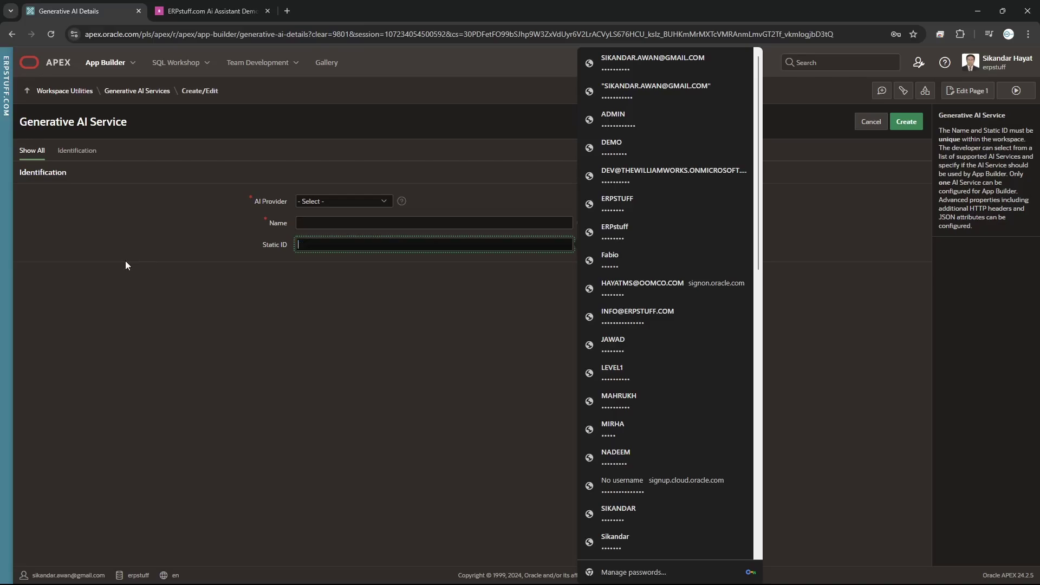
click(341, 202)
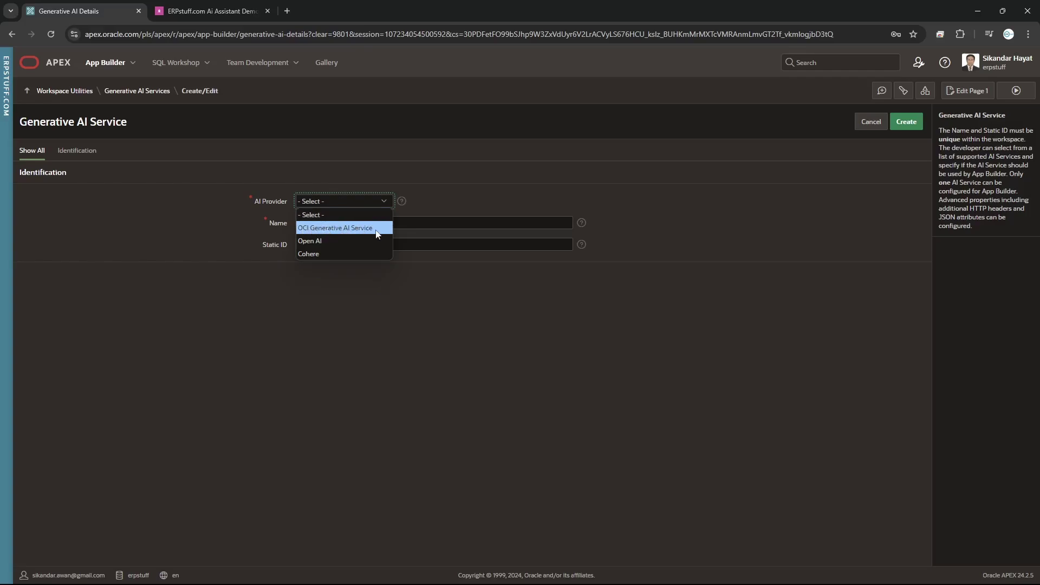
click(331, 238)
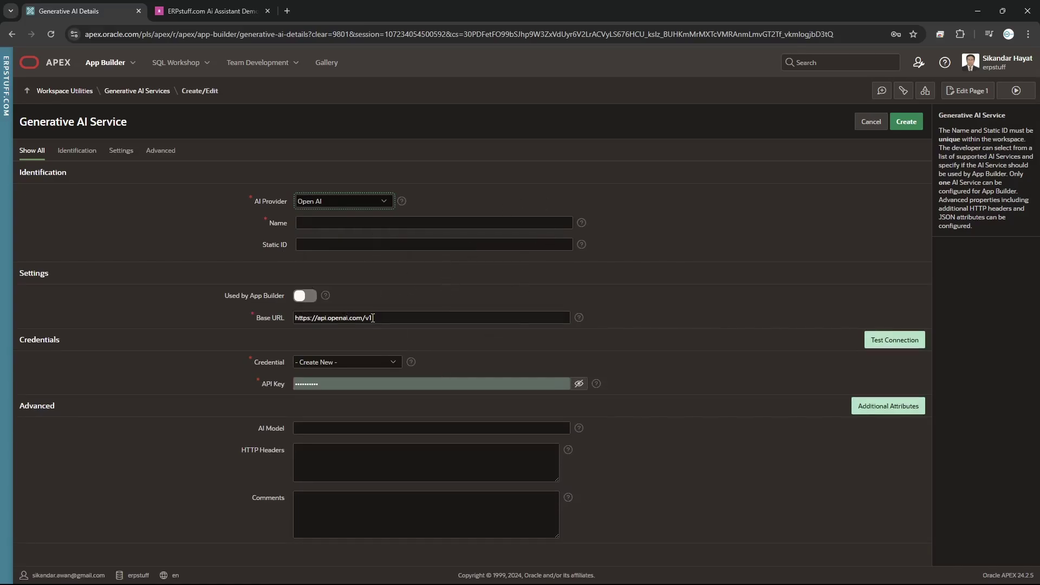
drag(392, 320, 118, 317)
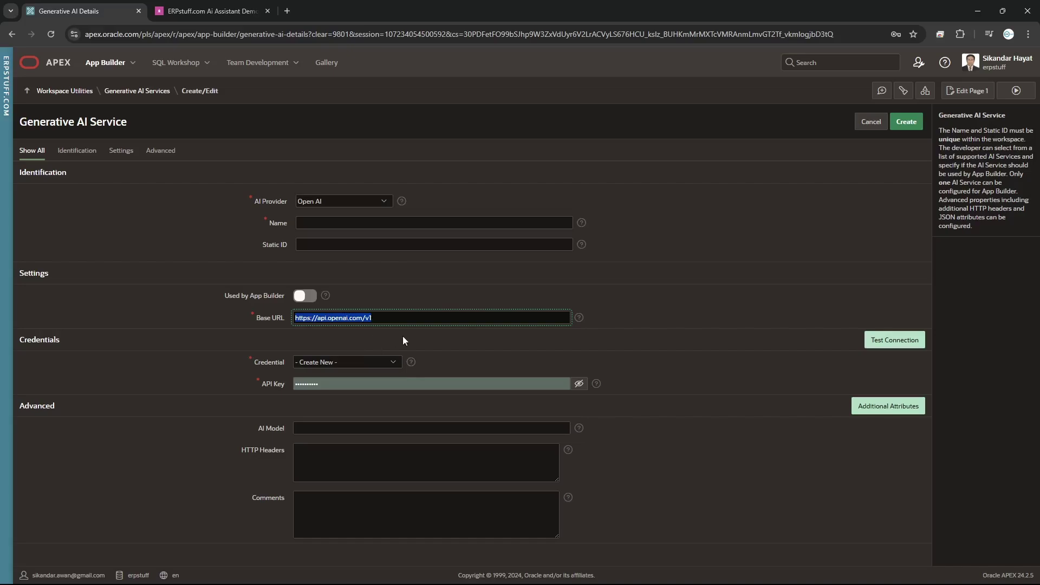
click(318, 362)
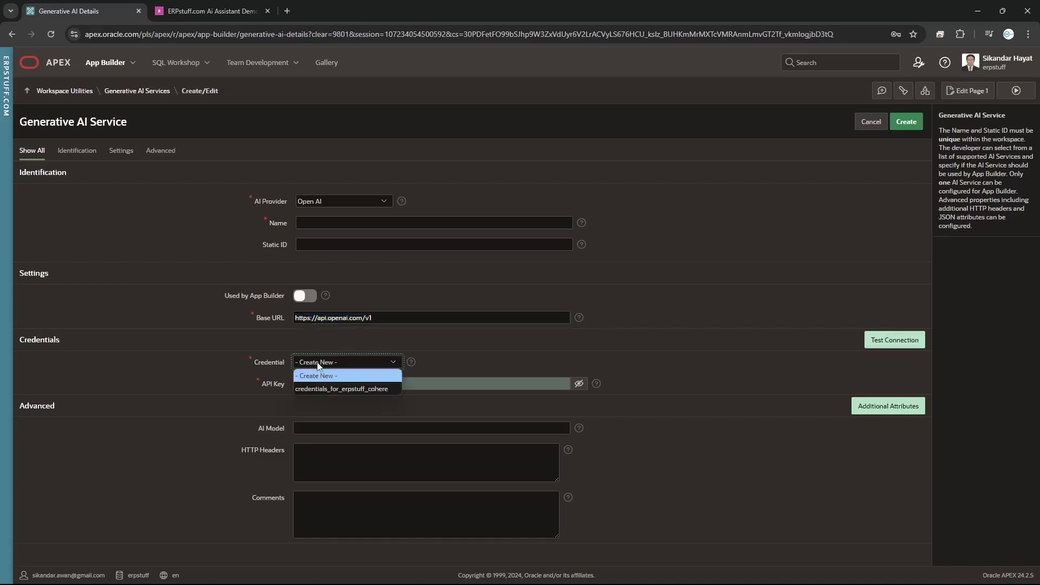
click(334, 363)
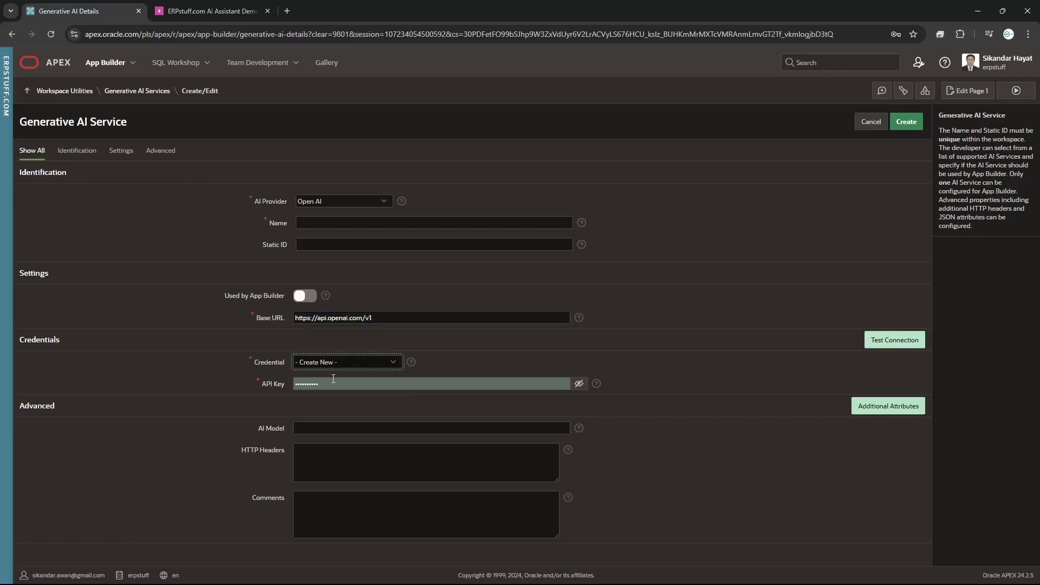
click(871, 126)
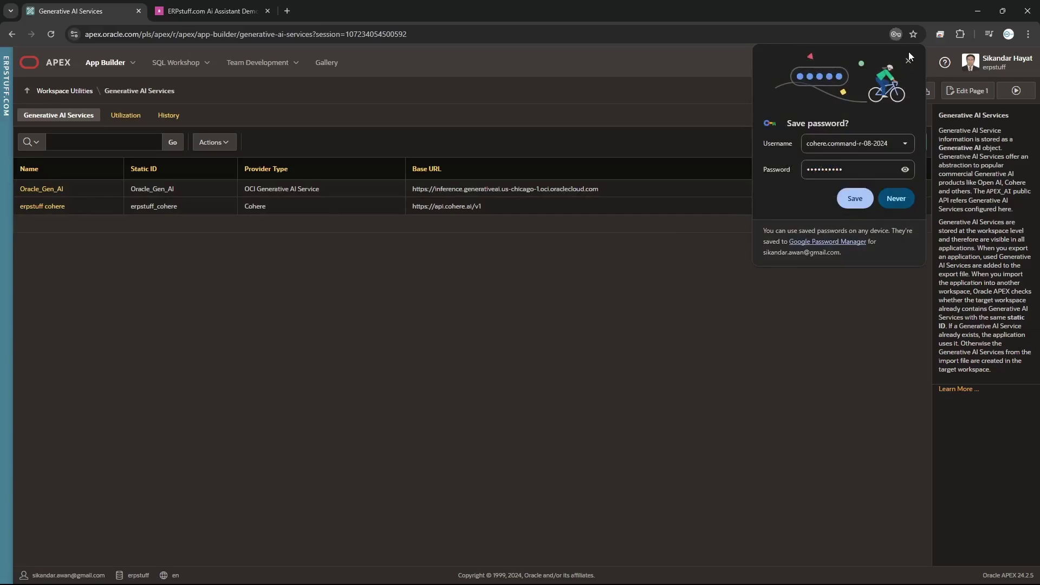
click(908, 61)
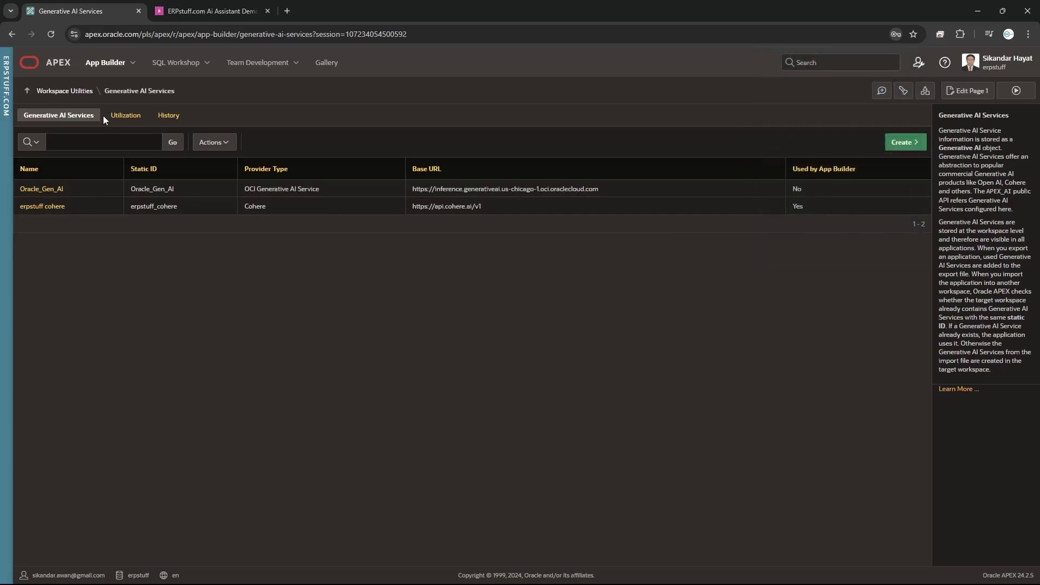
click(87, 92)
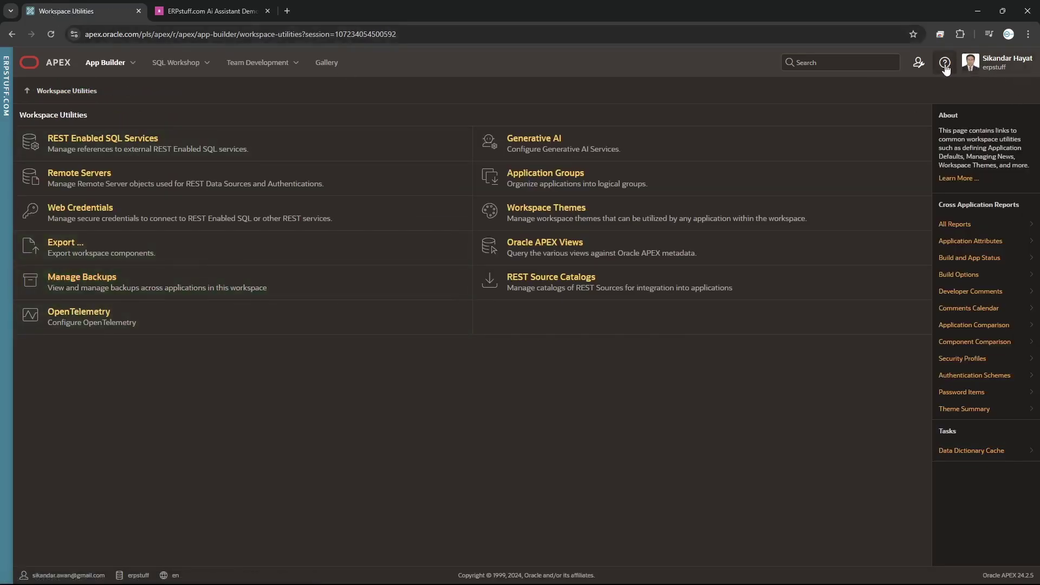
click(12, 34)
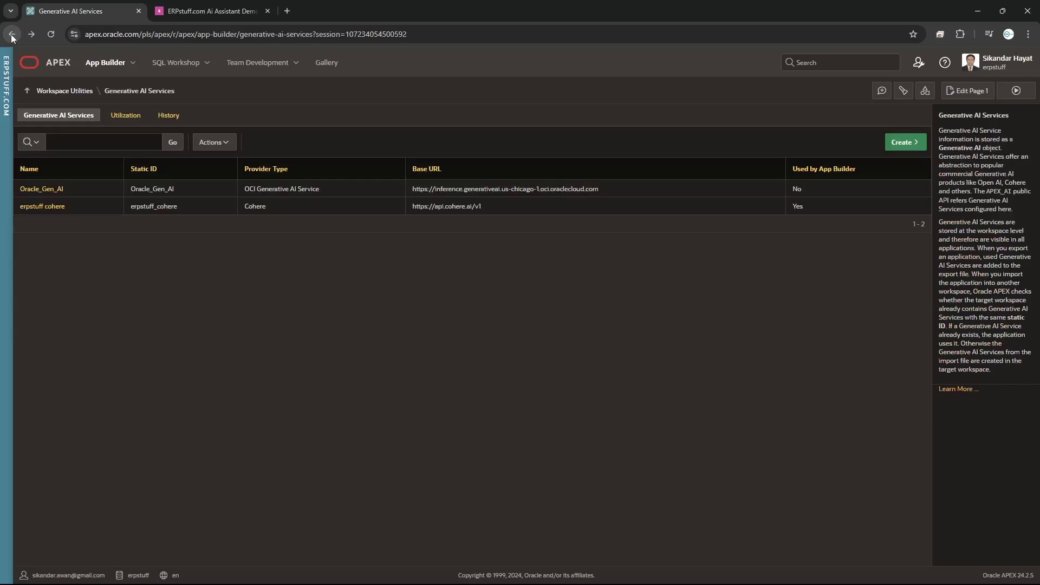
click(12, 35)
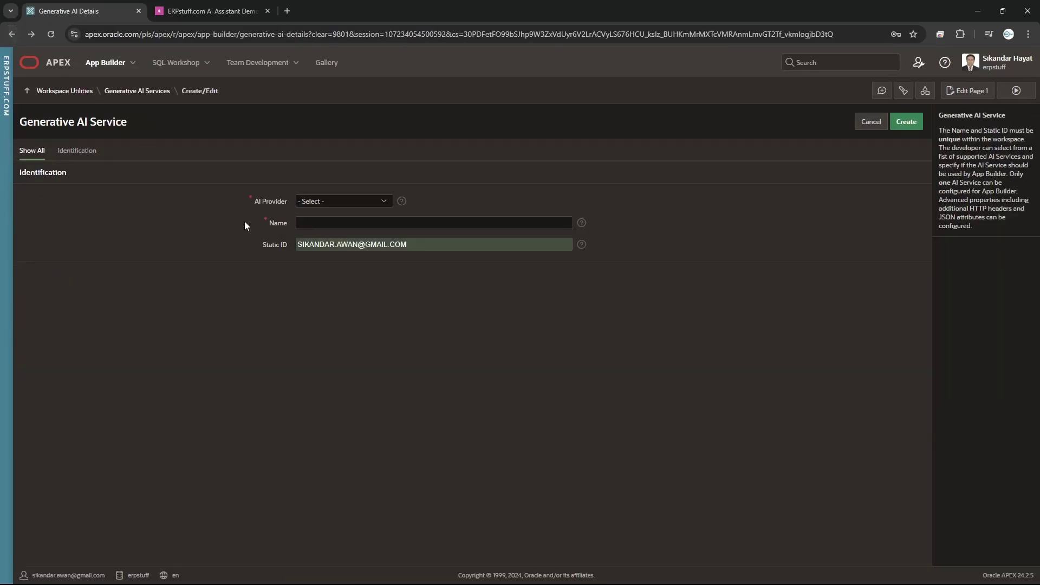
click(866, 129)
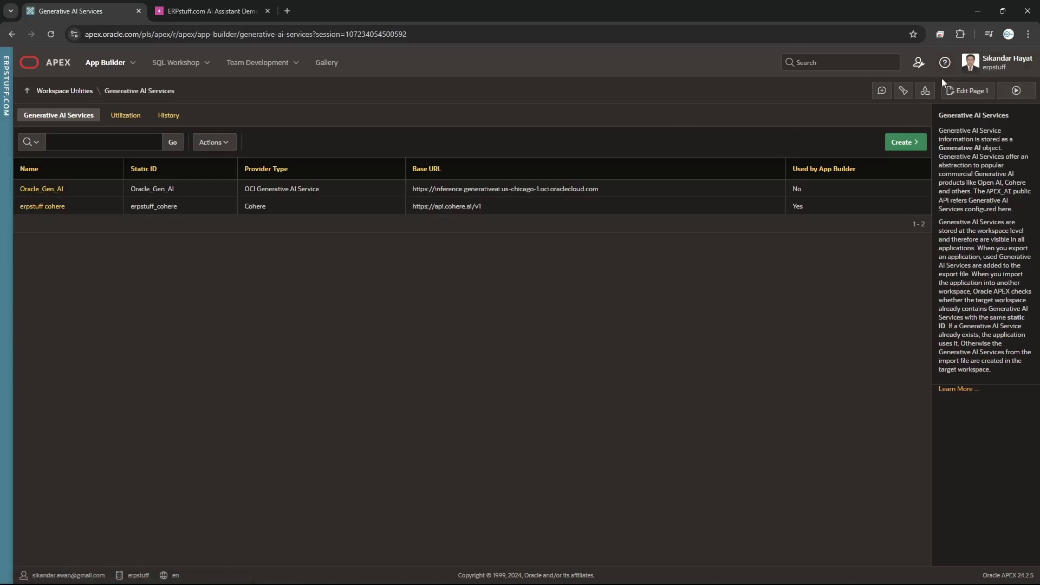
Step: Go back to the application's shared components and open its generative AI configurations
click(924, 90)
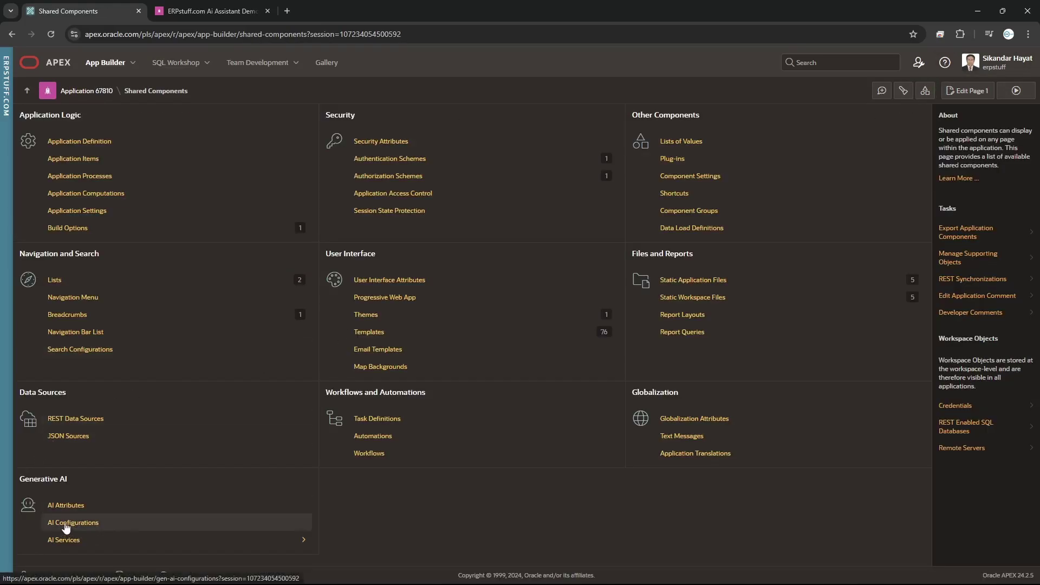
click(86, 527)
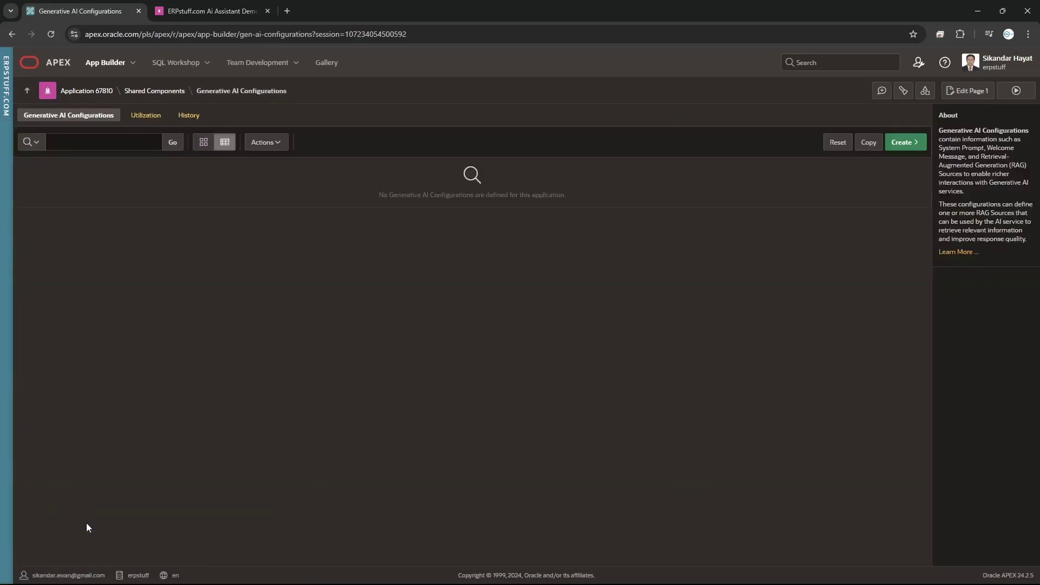
Step: Start a new generative AI configuration and name it My Own Data
click(897, 145)
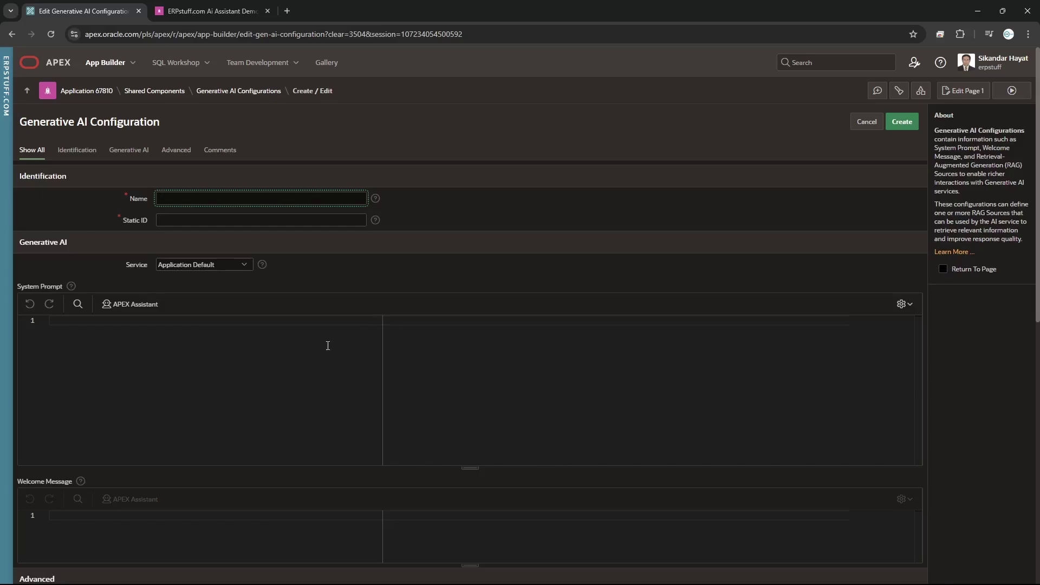
click(260, 430)
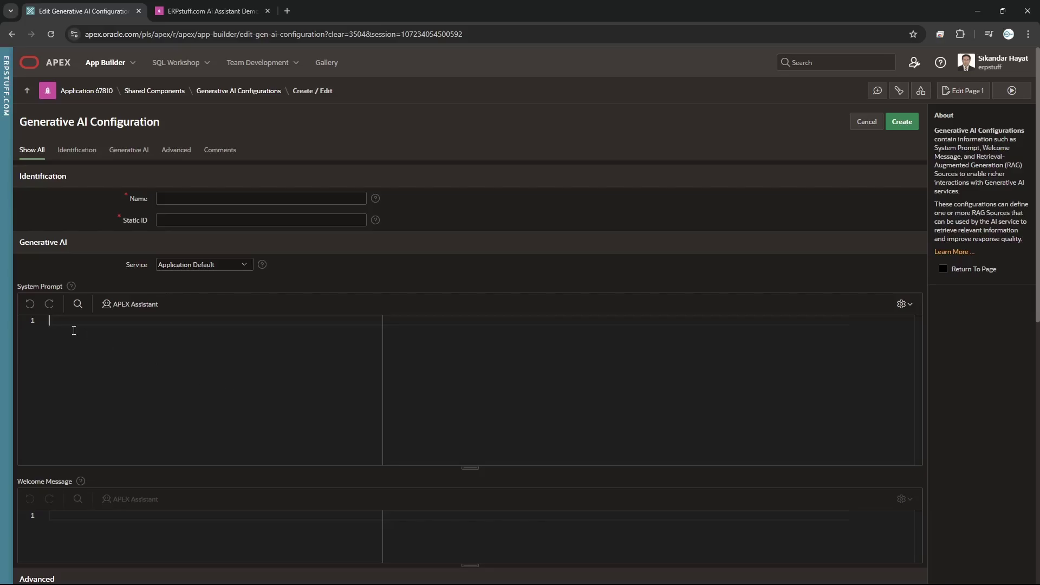
scroll(271, 389, down, 6)
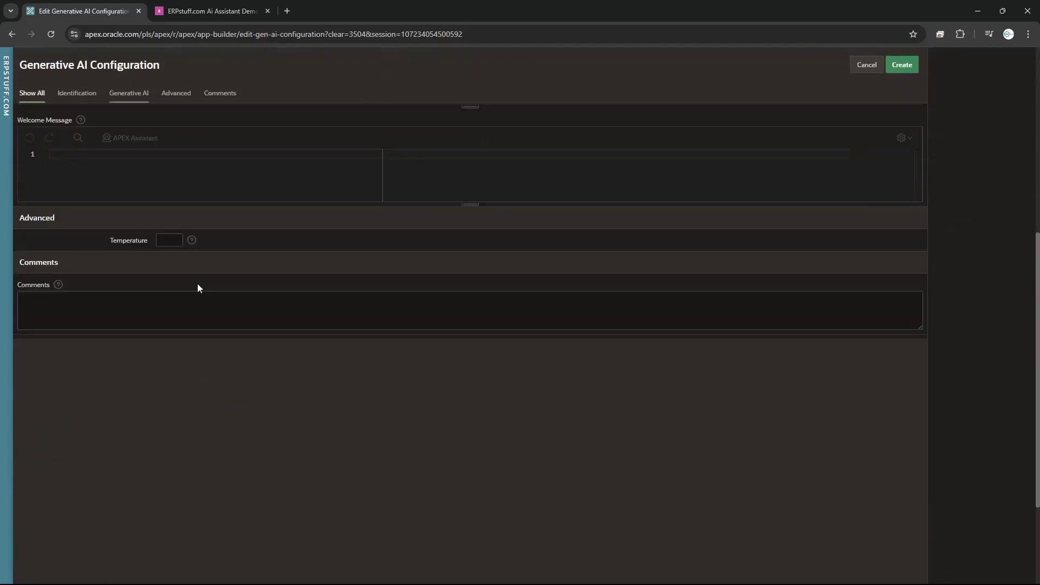
scroll(308, 283, up, 6)
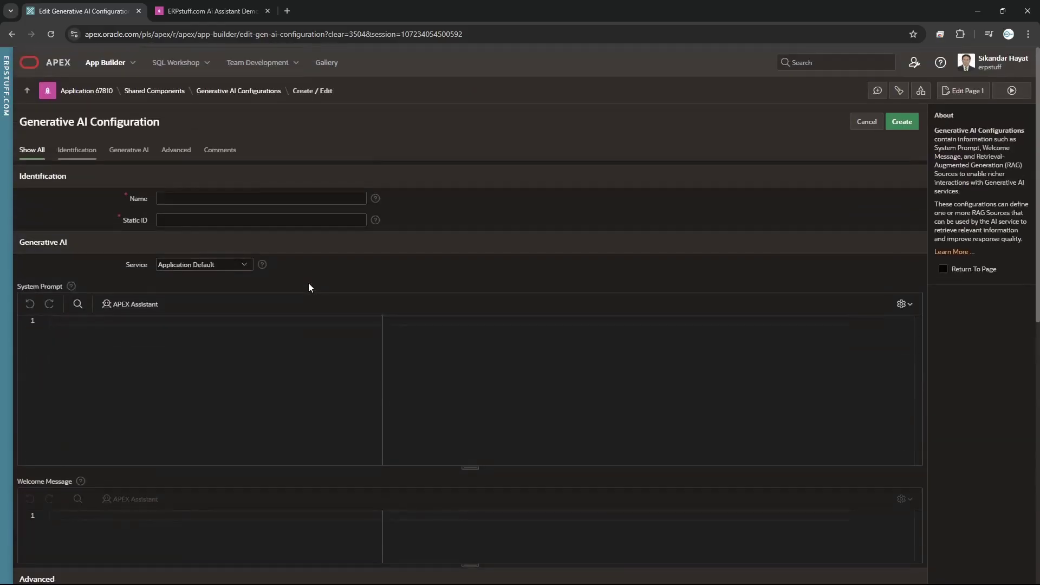
click(223, 203)
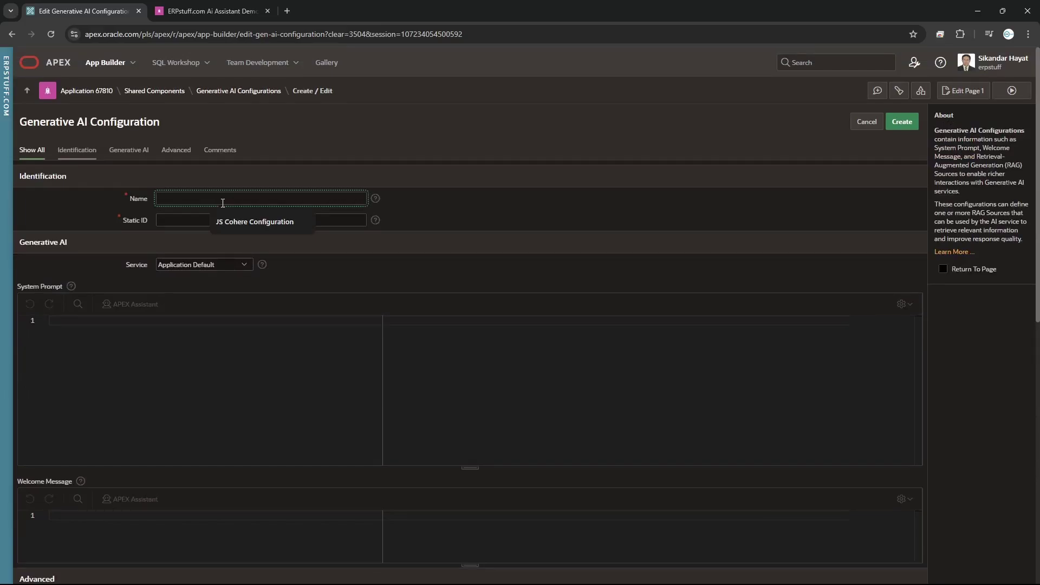
text(My)
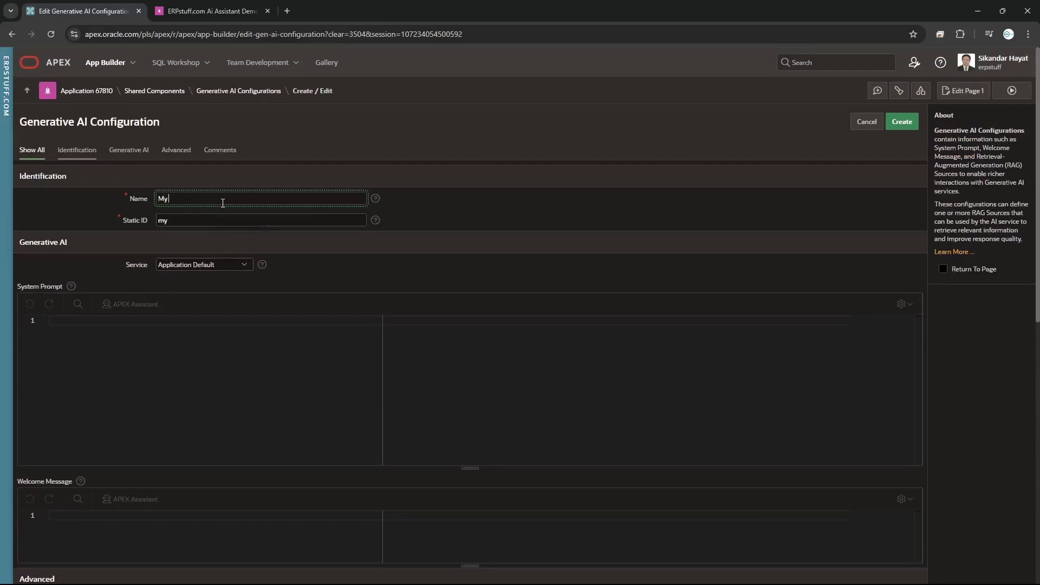
text( Own Data)
Step: Set the configuration's service to erpstuff cohere, leaving the system prompt empty
click(250, 363)
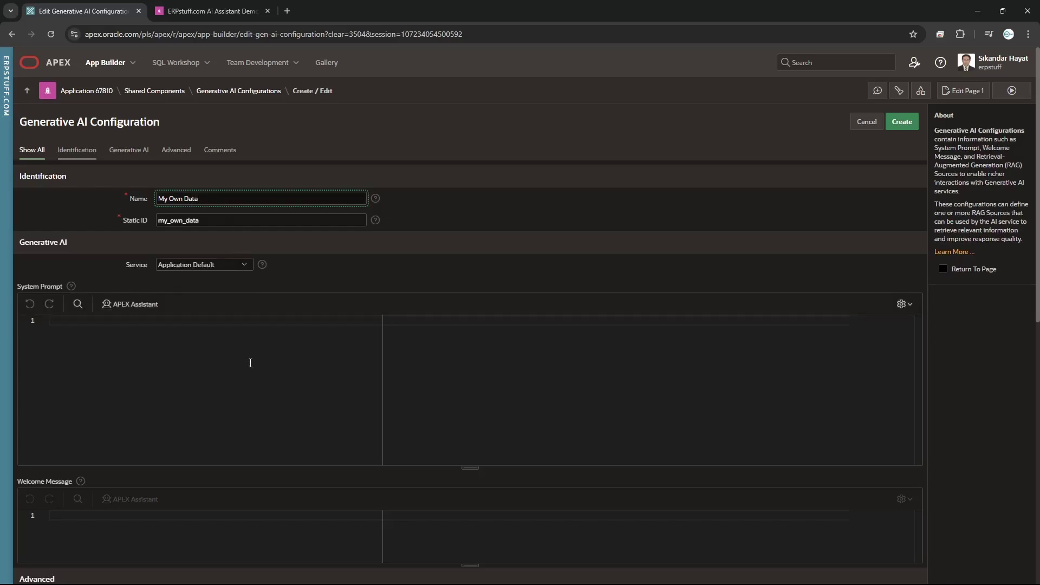
click(256, 332)
click(196, 267)
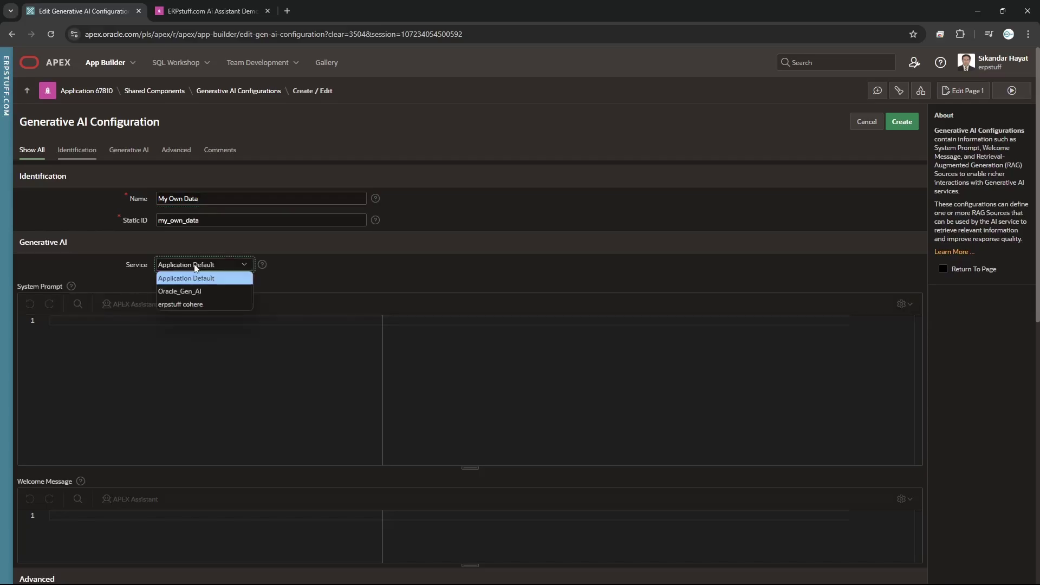
click(181, 305)
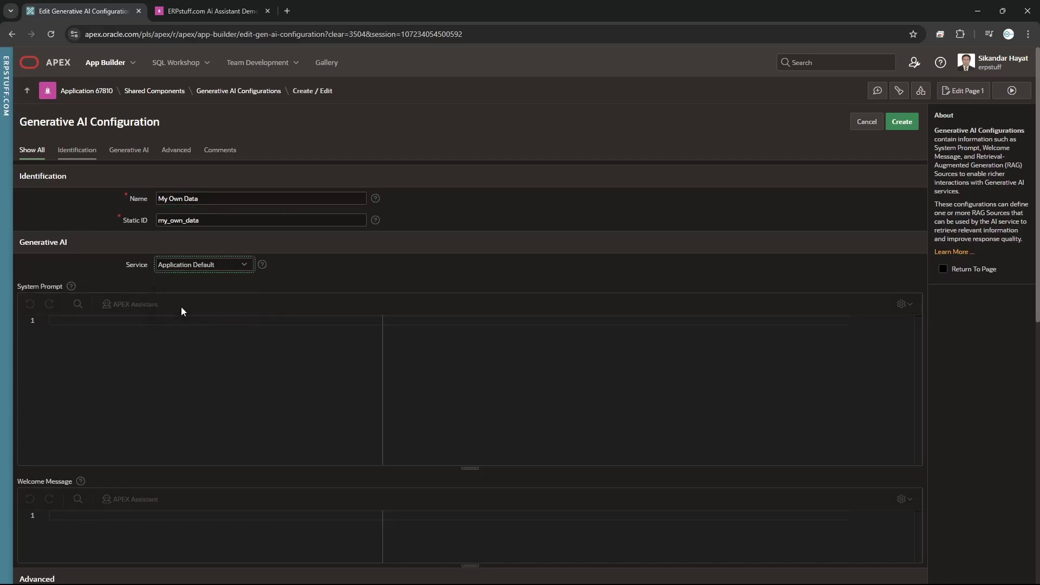
click(139, 390)
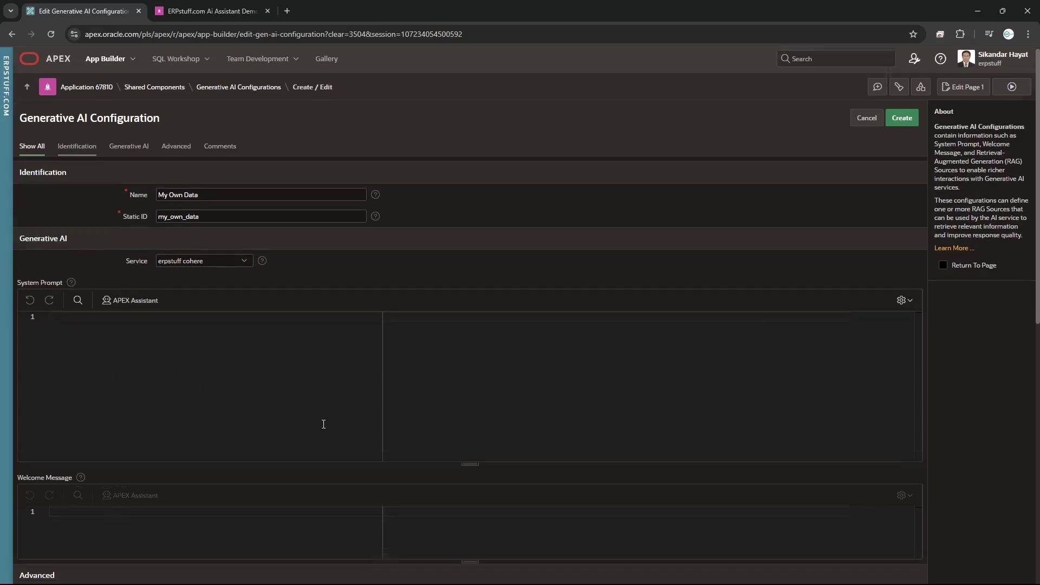
Step: Enter "Here is my own data" as the welcome message and create the configuration
scroll(323, 425, down, 3)
click(212, 355)
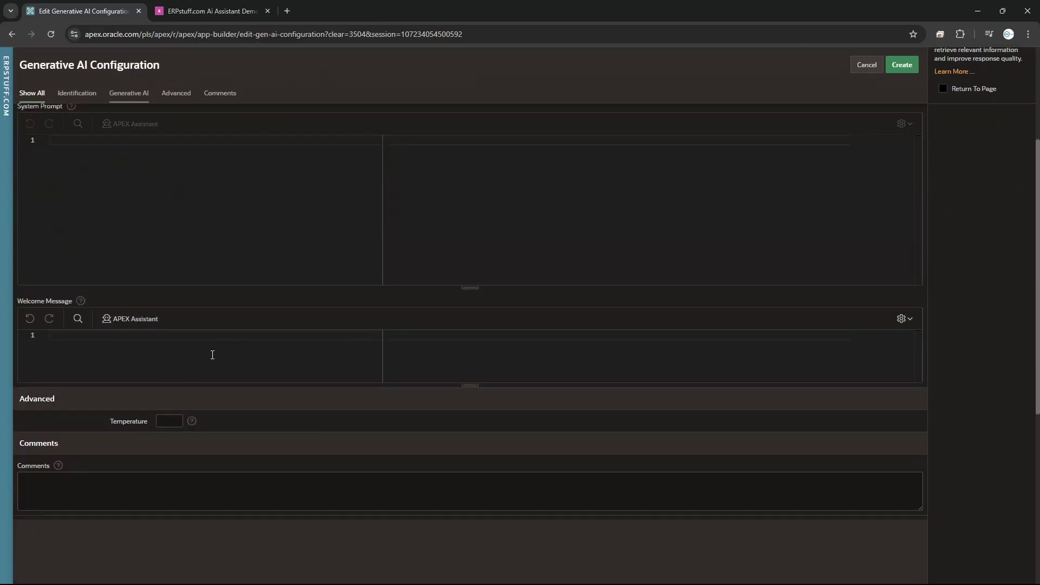
text(Here is my c)
text(wn data)
scroll(500, 469, down, 3)
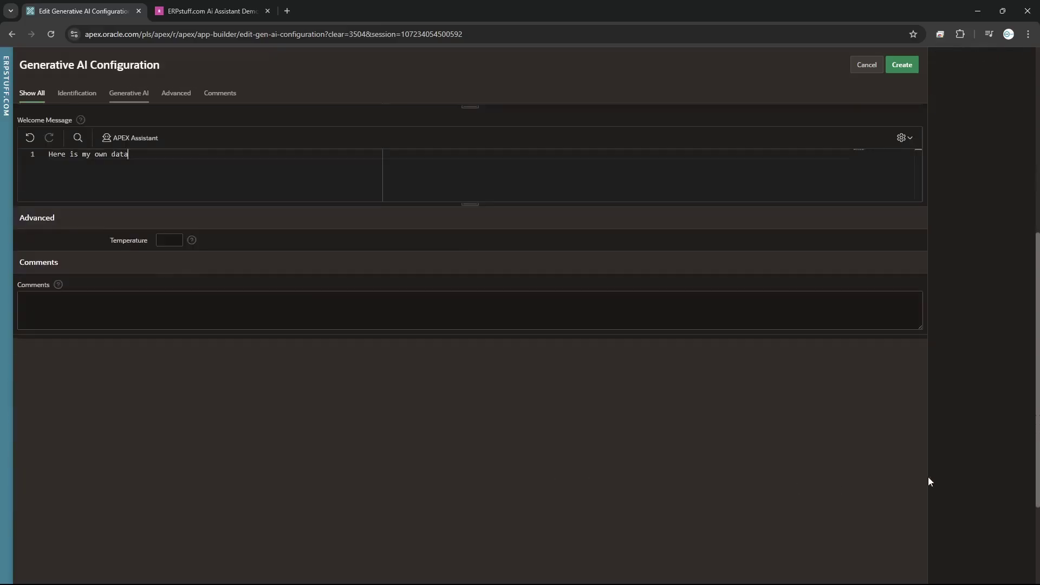
scroll(681, 473, down, 1)
scroll(681, 473, down, 2)
scroll(681, 472, up, 7)
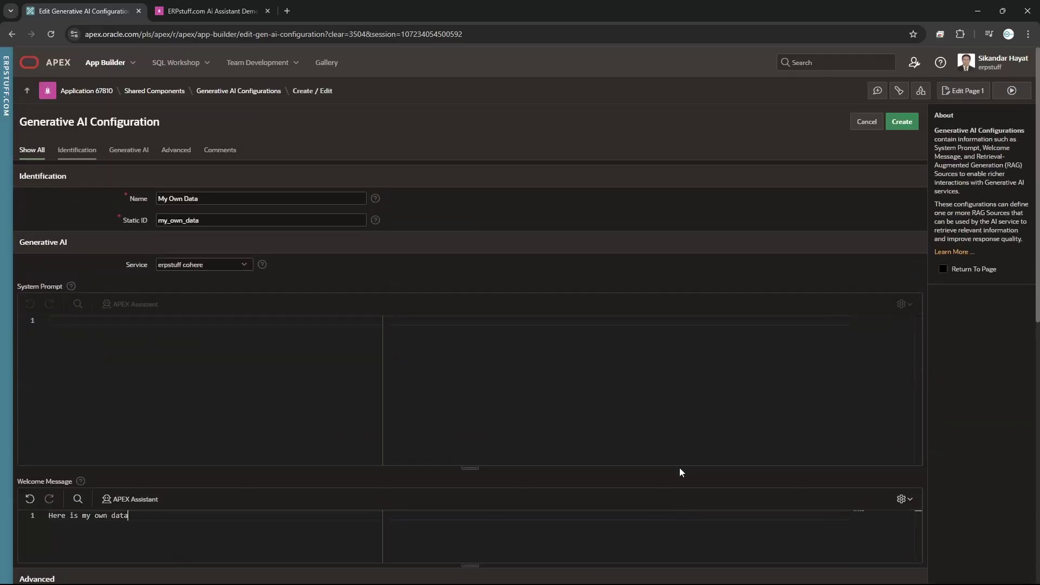
click(910, 125)
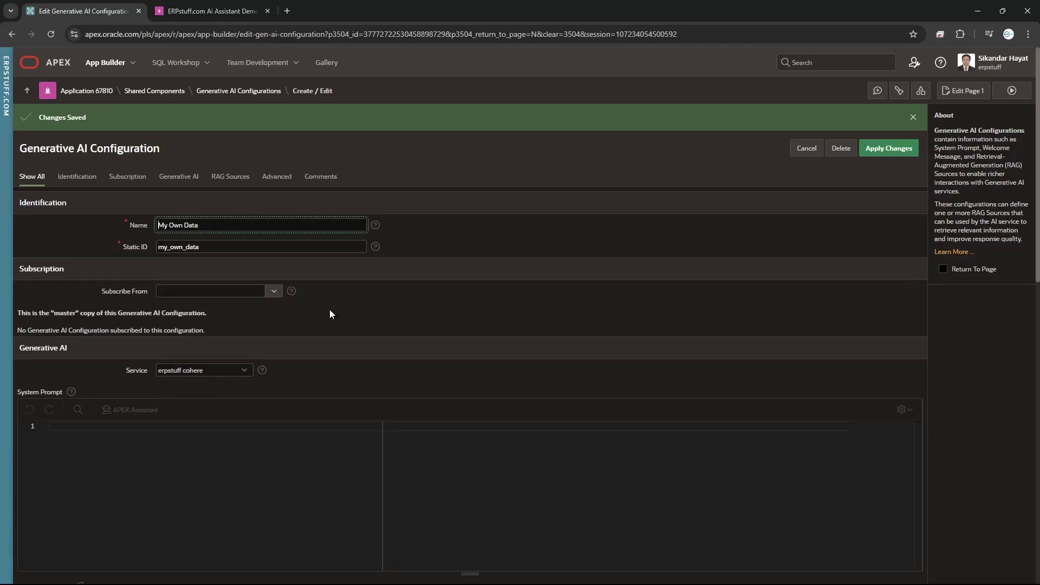
Step: Start a new RAG source for the configuration and examine its source types and the explanation of RAG sources
scroll(132, 301, down, 6)
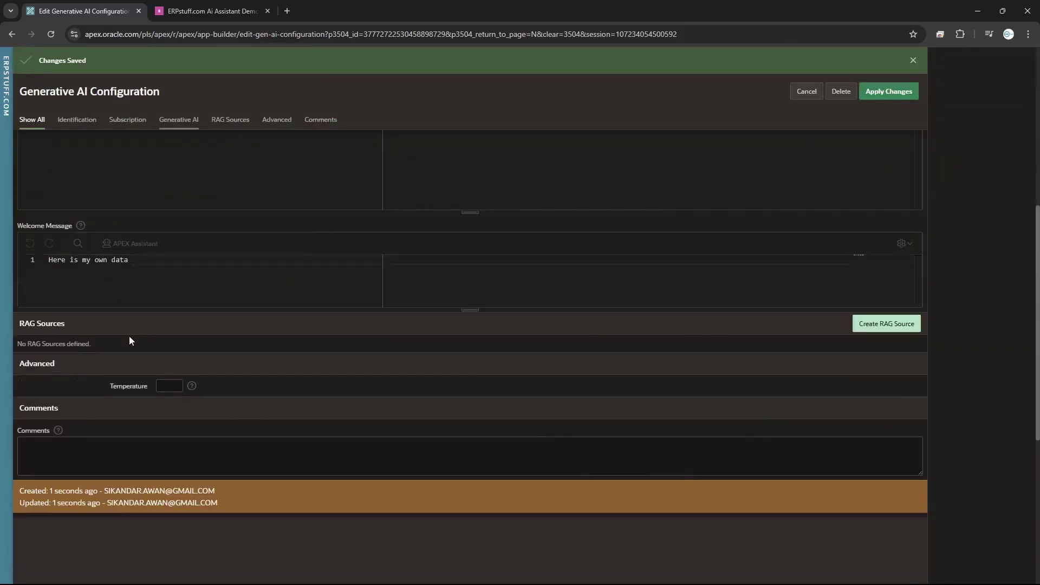
click(883, 325)
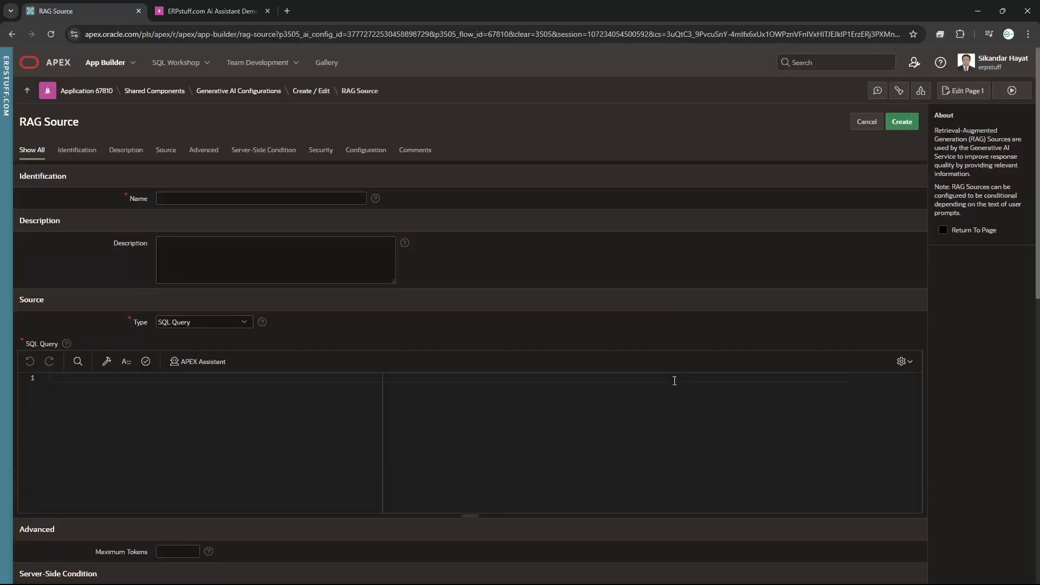
click(200, 196)
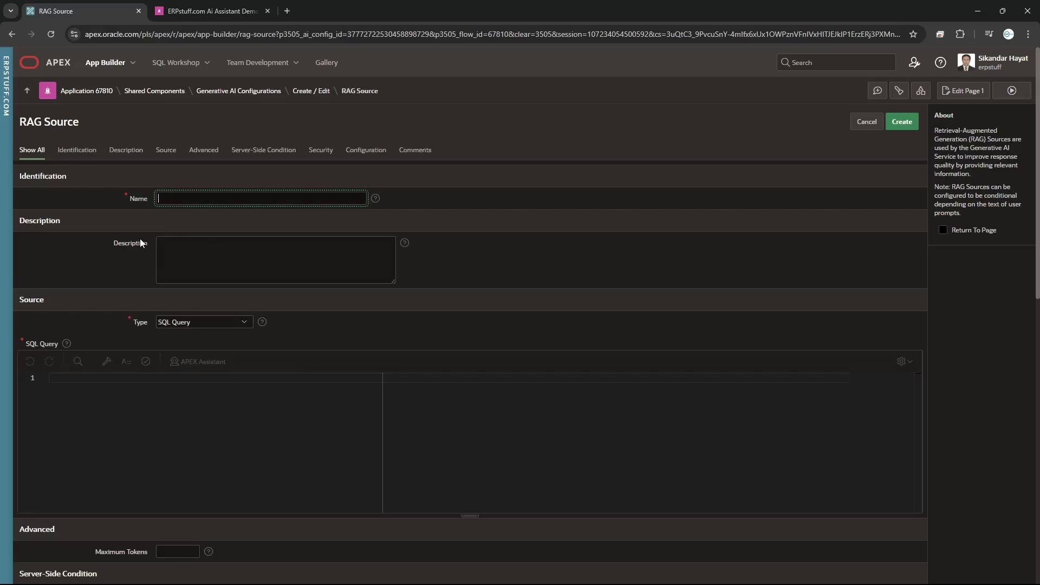
click(208, 325)
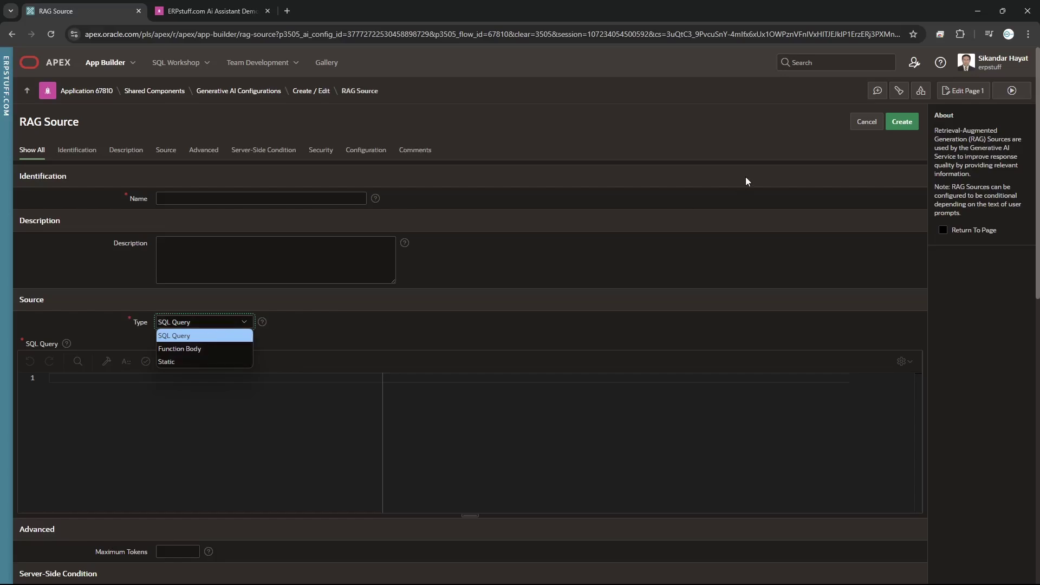
click(743, 154)
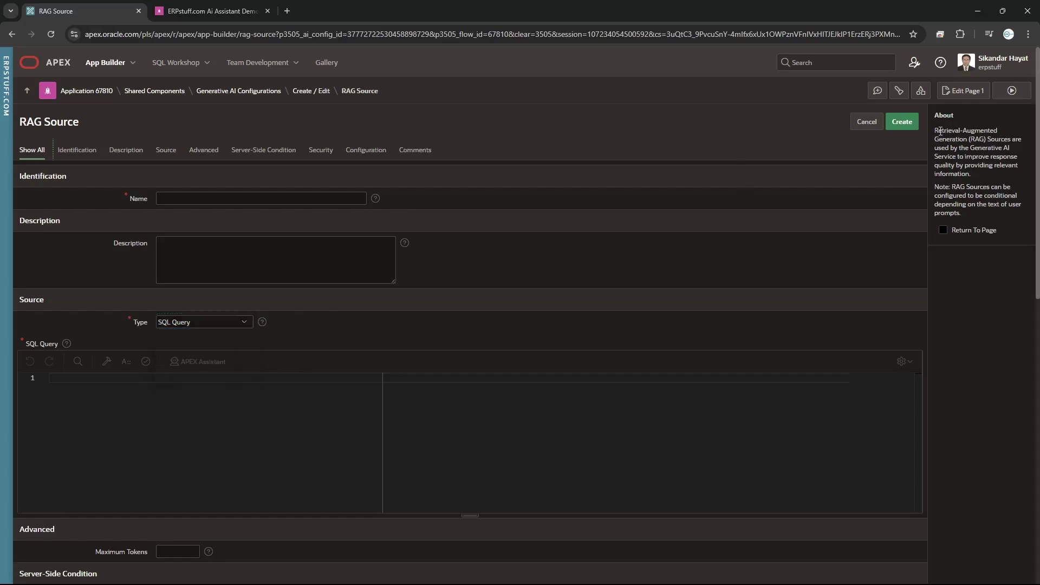
drag(934, 131, 1030, 168)
click(958, 135)
click(300, 266)
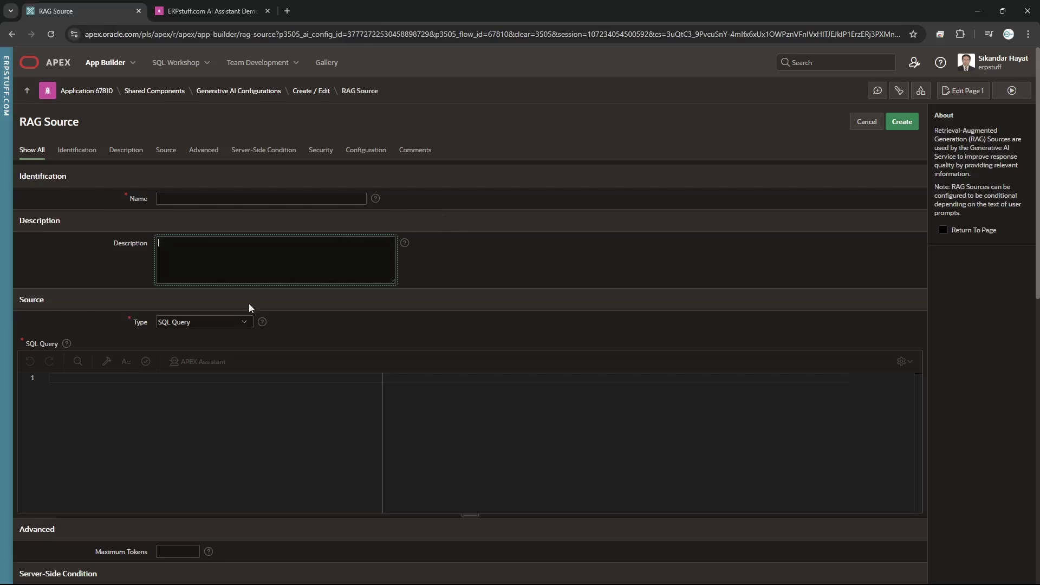
Step: Choose SQL Query as the RAG source type and add the EMP table to a query in the Query Builder
click(220, 323)
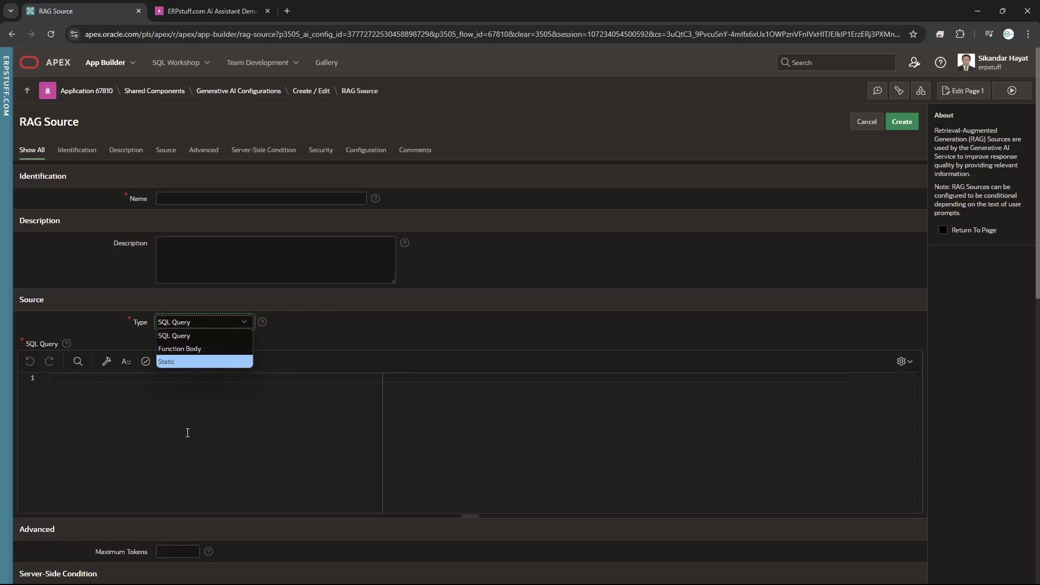
click(200, 336)
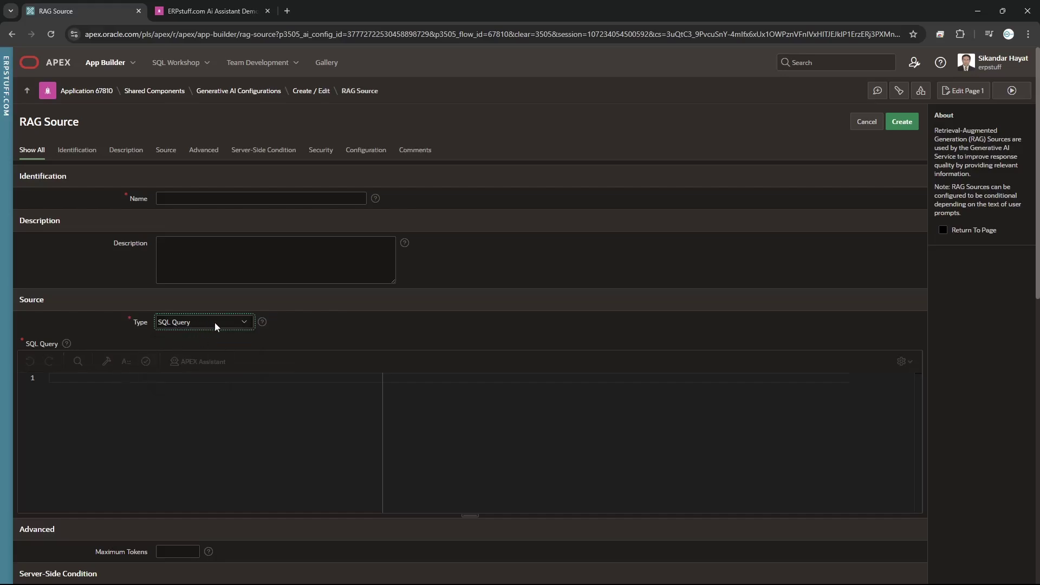
click(106, 362)
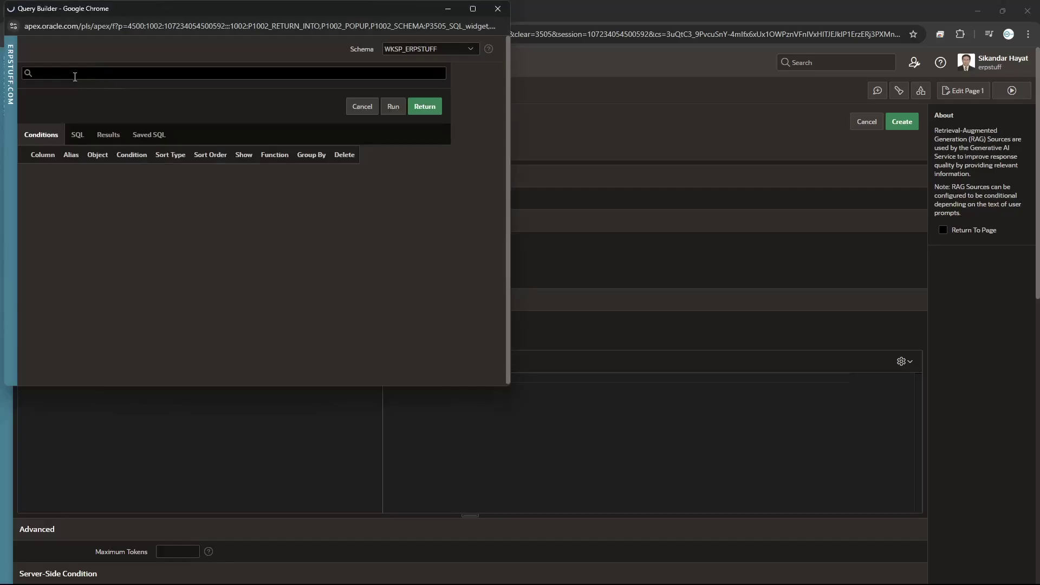
click(74, 73)
text(emp)
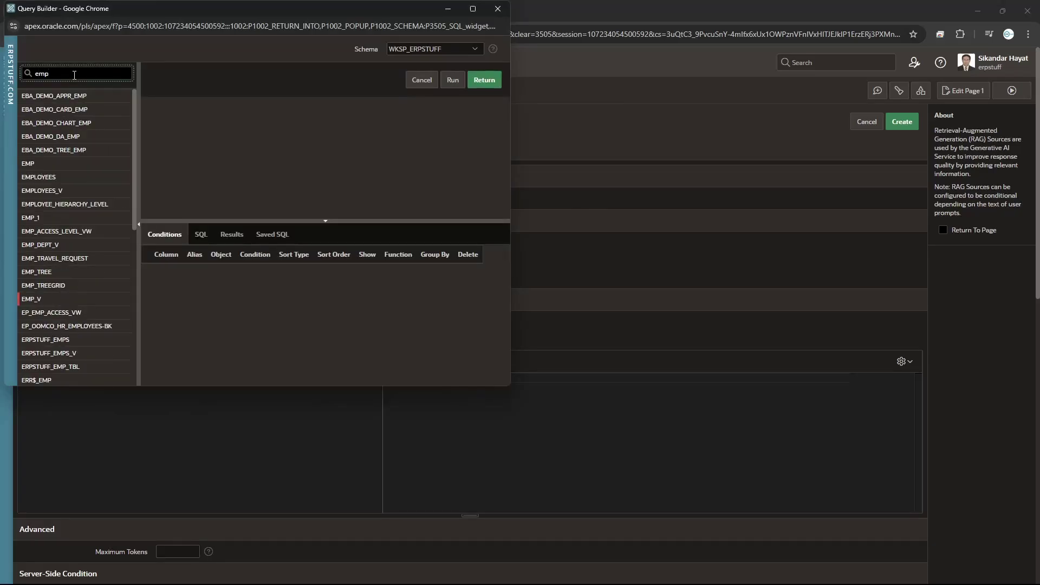
click(29, 168)
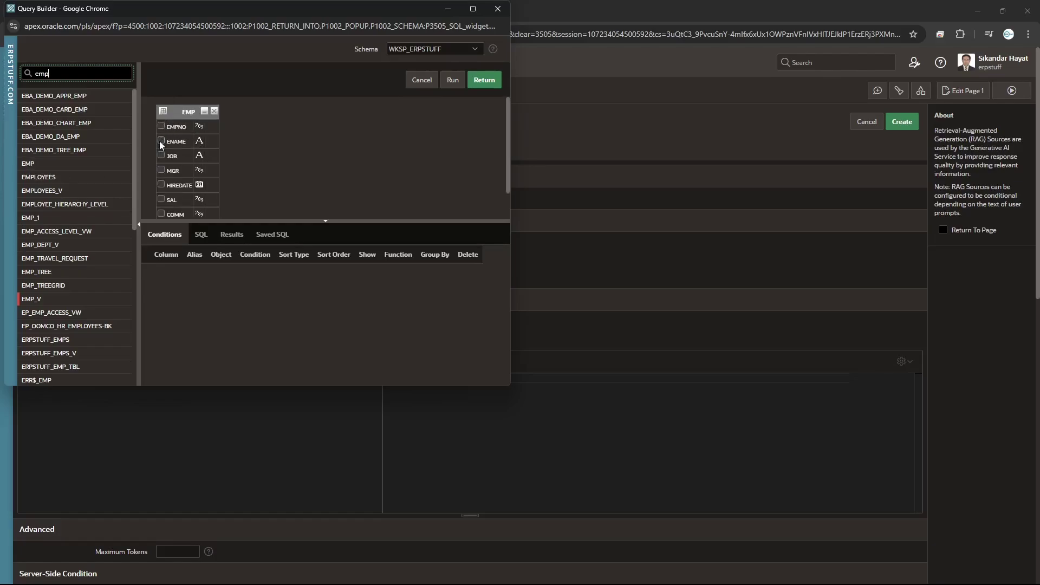
Step: Include the EMPNO, ENAME, MGR, SAL, COMM and DEPTNO columns of EMP and return the query to the RAG source
click(160, 128)
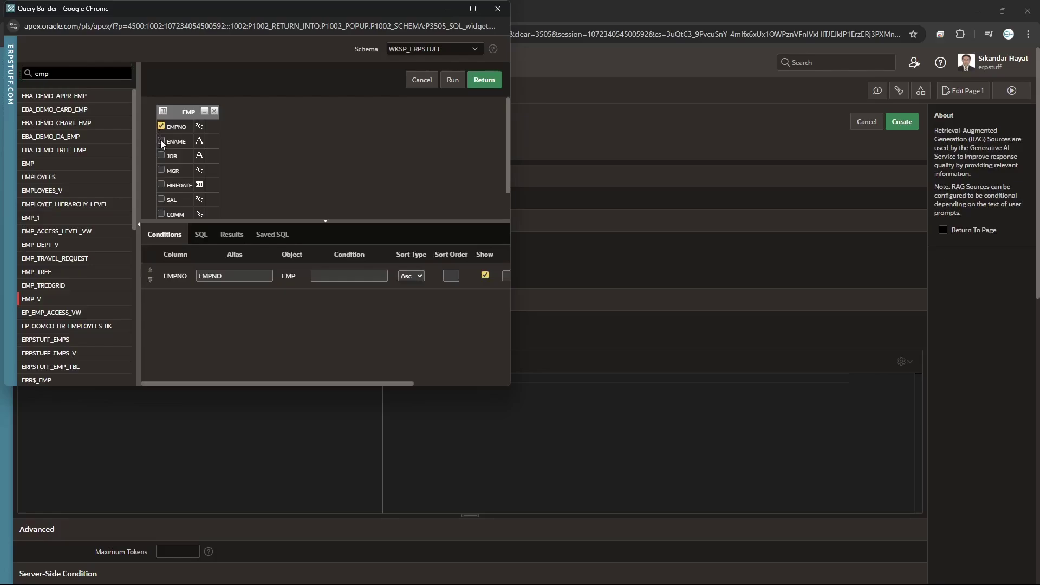
click(160, 141)
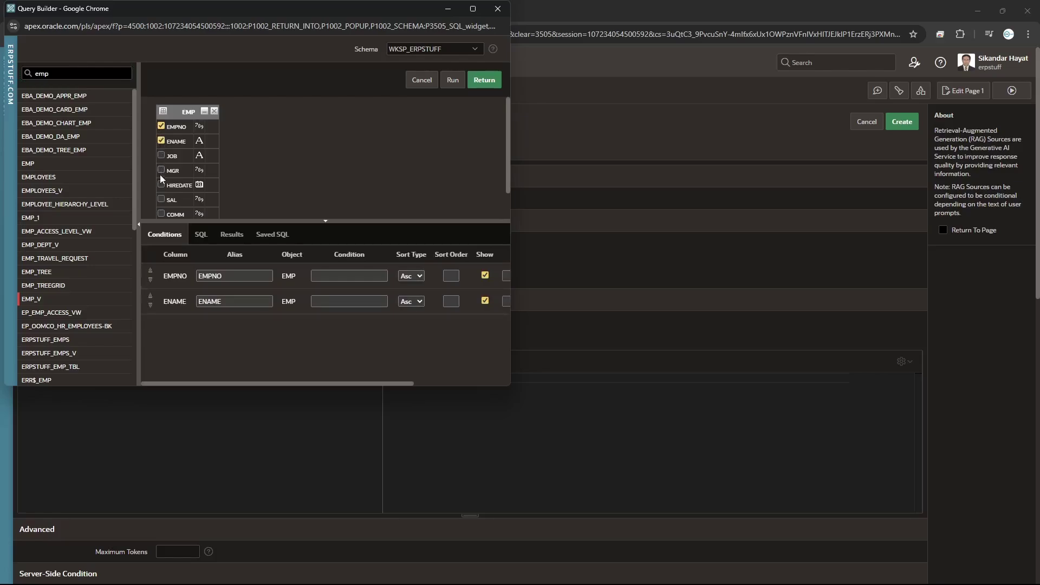
click(161, 170)
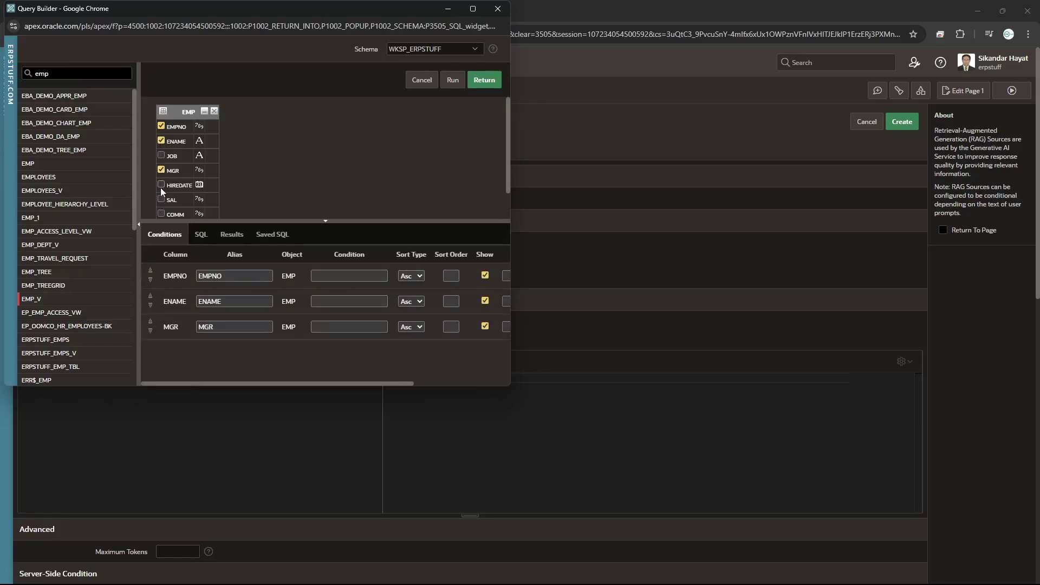
click(161, 200)
scroll(172, 185, down, 1)
scroll(169, 186, down, 2)
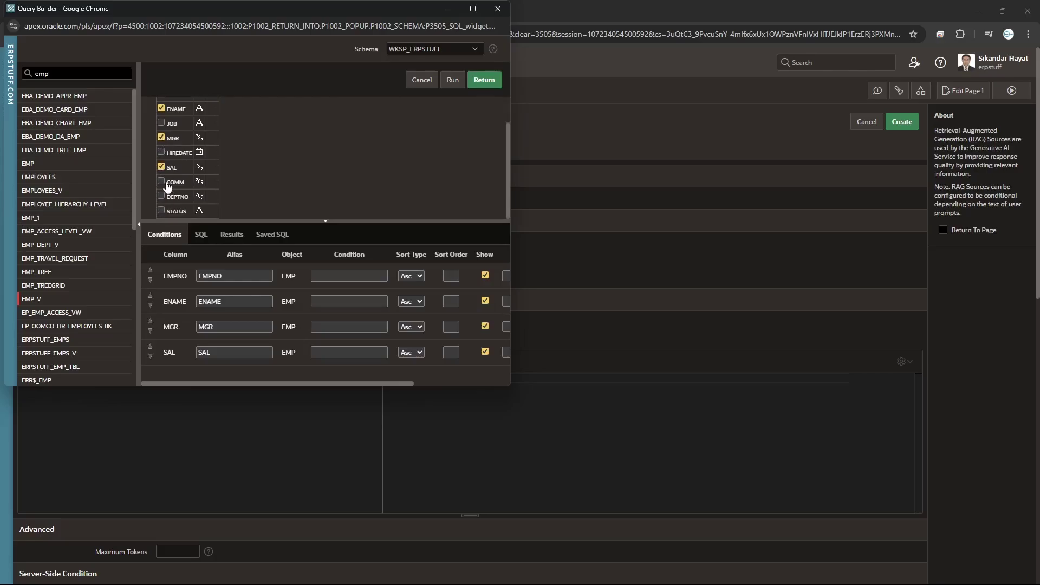
click(161, 182)
click(161, 196)
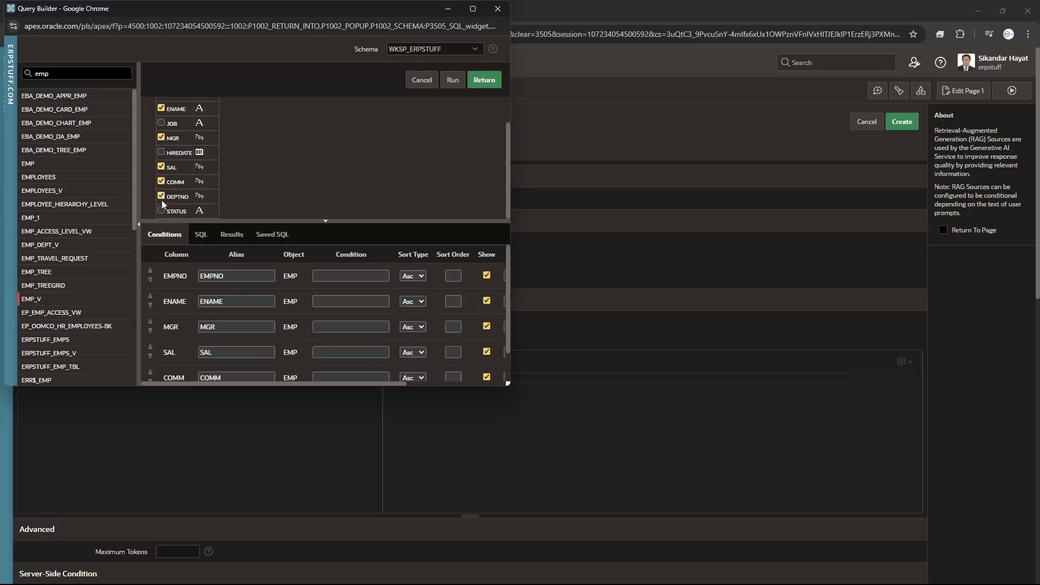
click(484, 80)
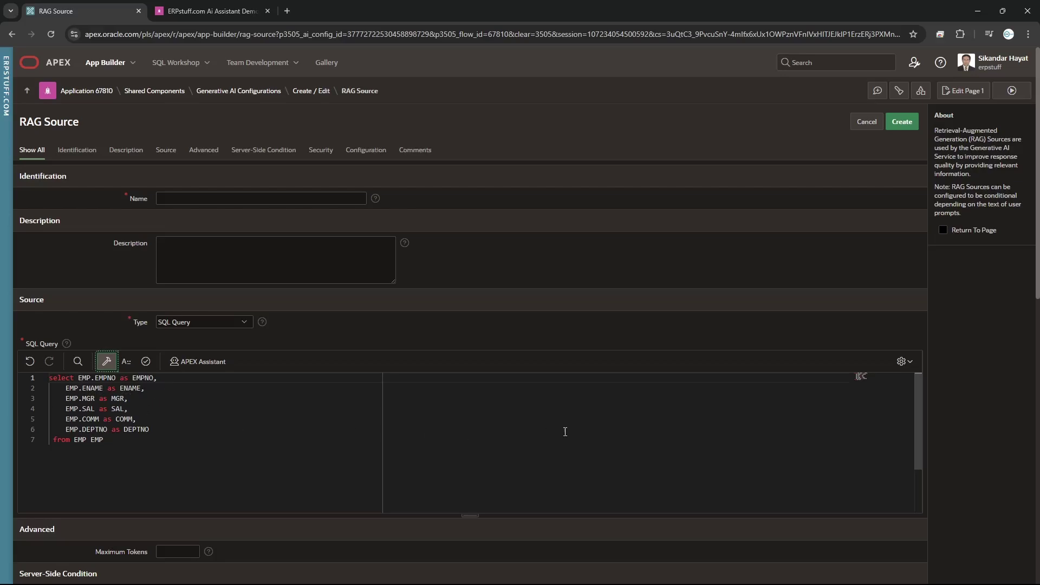
Step: Name the RAG source Emps and create it
scroll(363, 431, down, 2)
scroll(363, 431, up, 2)
click(901, 121)
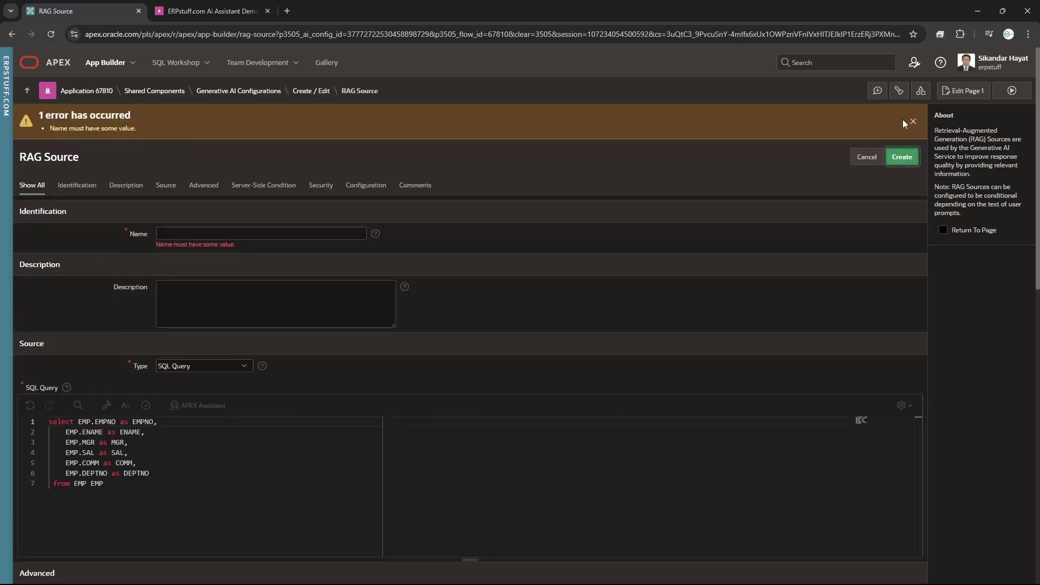
click(259, 233)
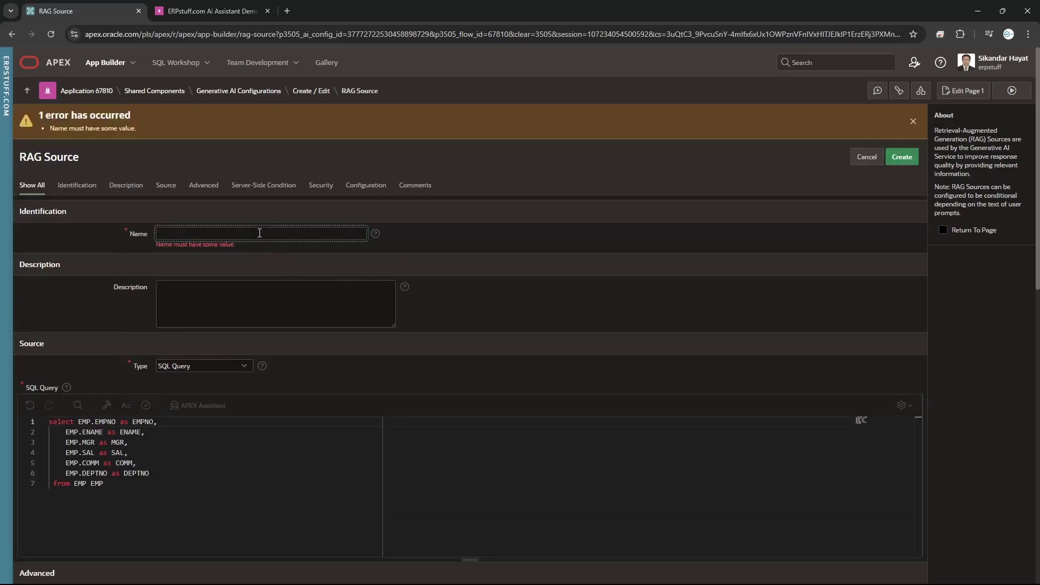
text(Emps)
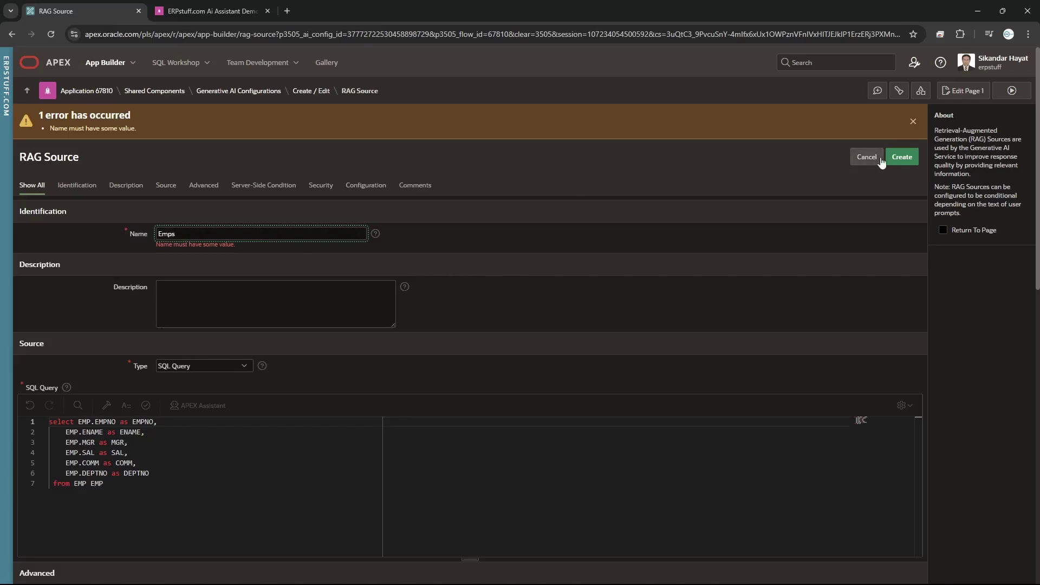
click(901, 157)
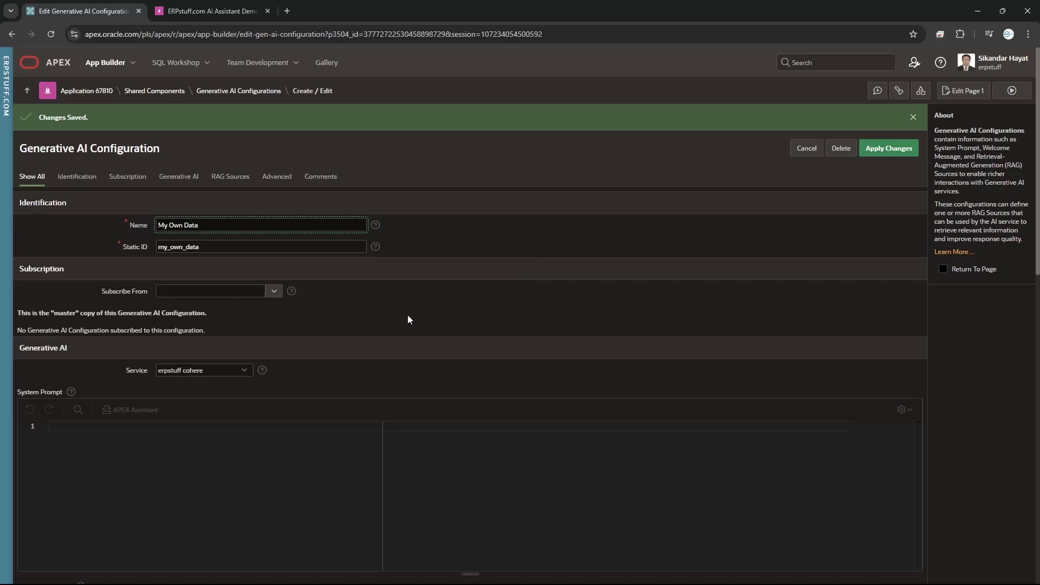
Step: Review the My Own Data generative AI configuration with its RAG source and apply its changes
scroll(429, 317, down, 6)
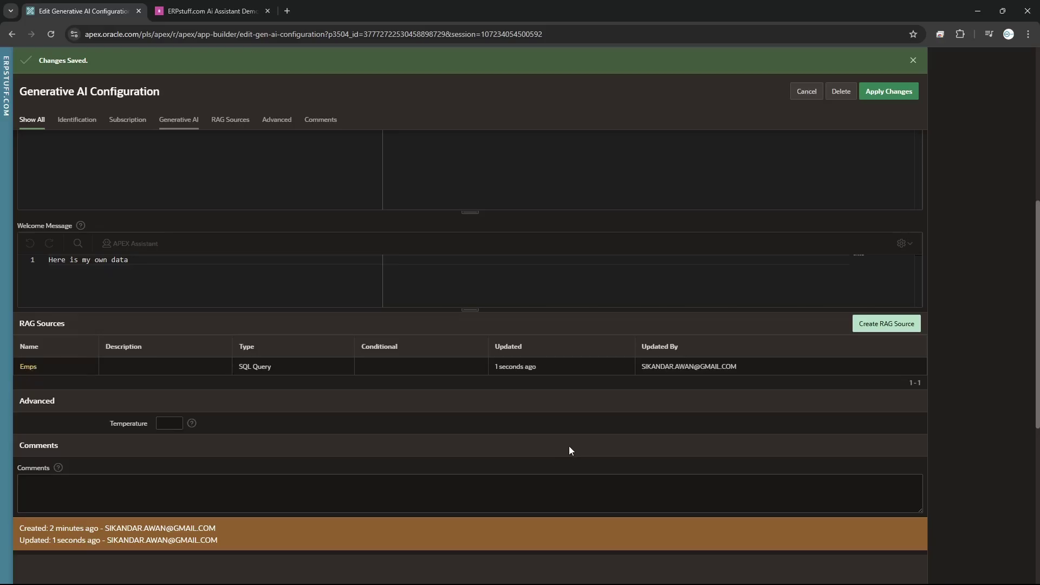
scroll(568, 446, up, 3)
click(876, 92)
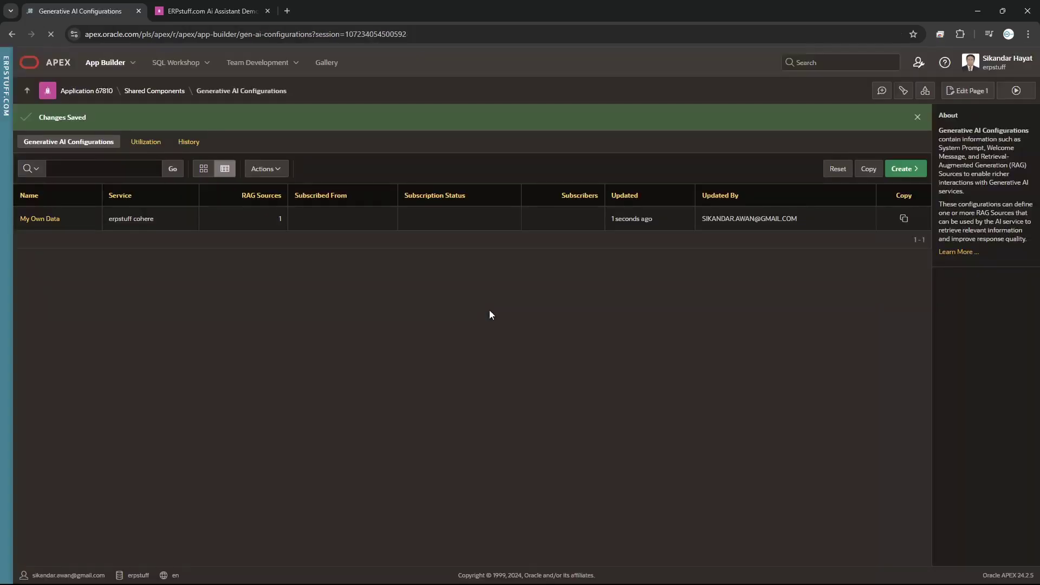
Step: Open page 1 in Page Designer and change the My Assistant action under the Open_Assistant button's dynamic action to Show AI Assistant
click(239, 11)
click(450, 575)
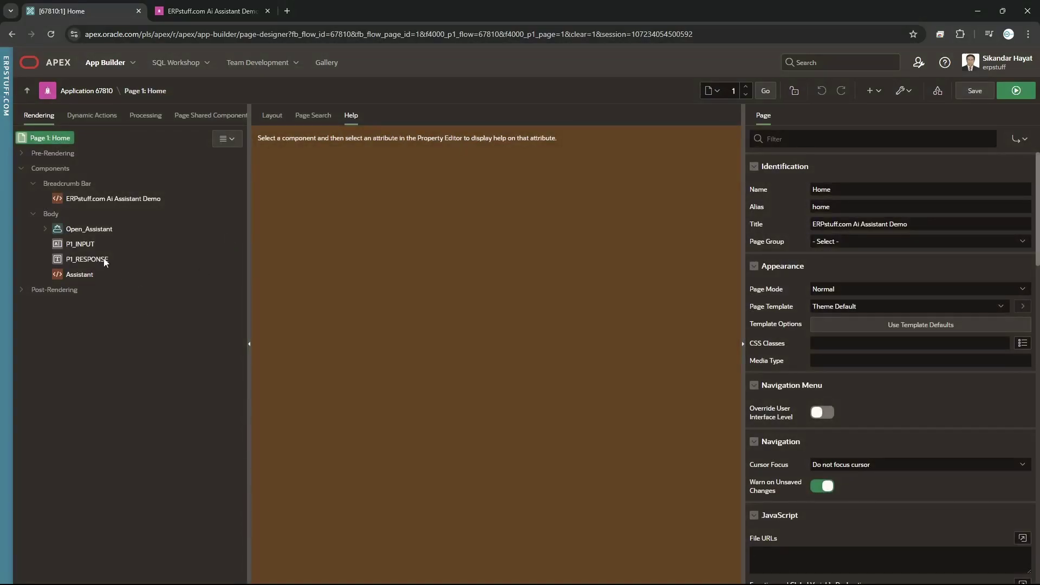
click(45, 228)
click(72, 261)
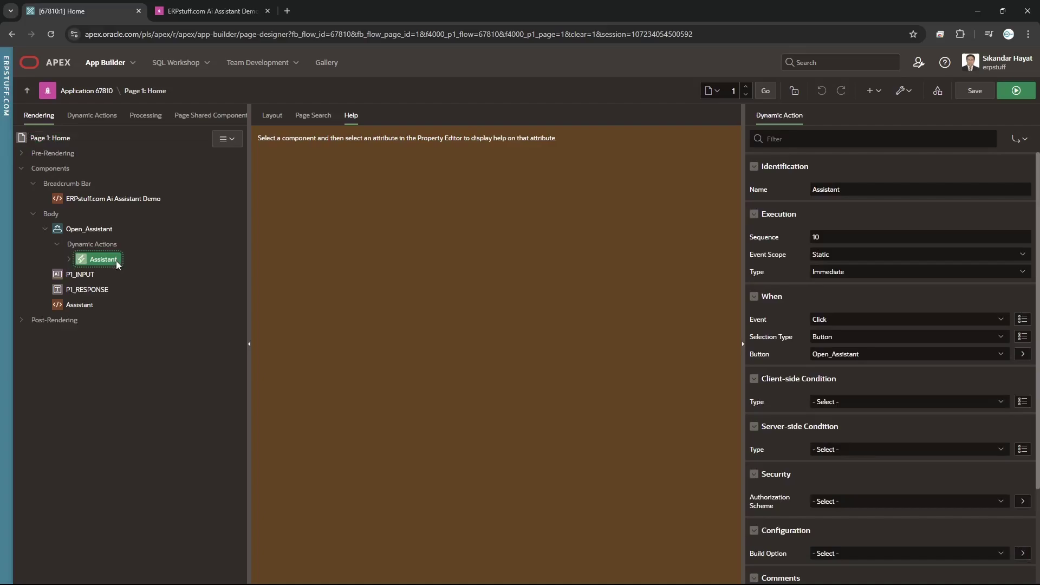
click(72, 261)
click(130, 290)
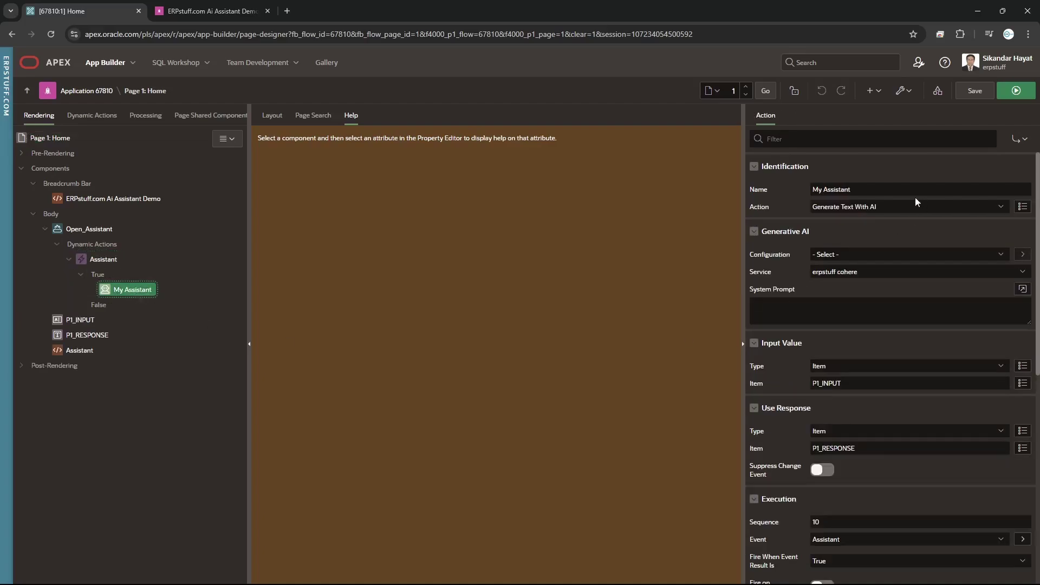
click(867, 208)
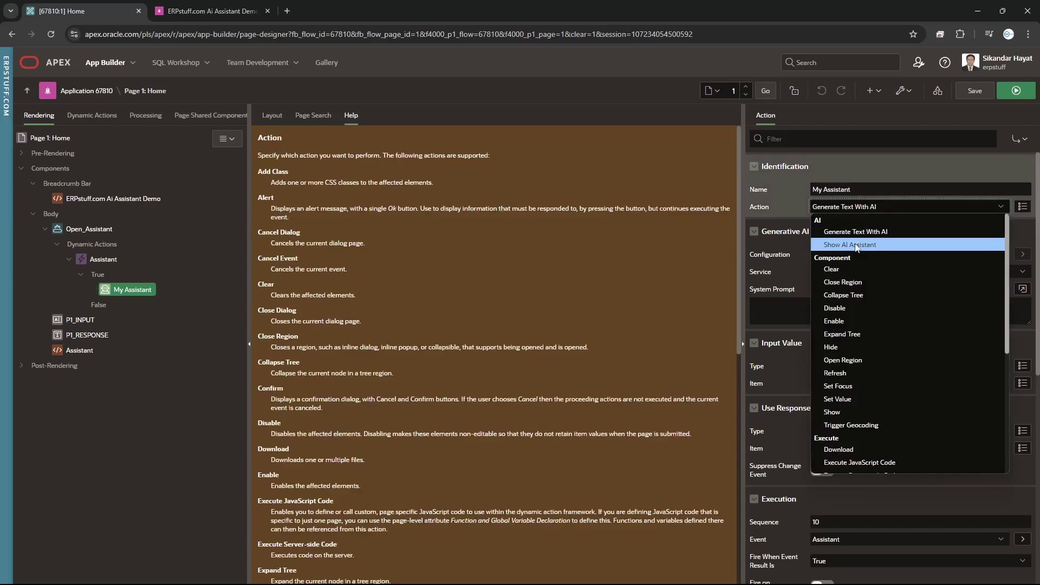
click(854, 245)
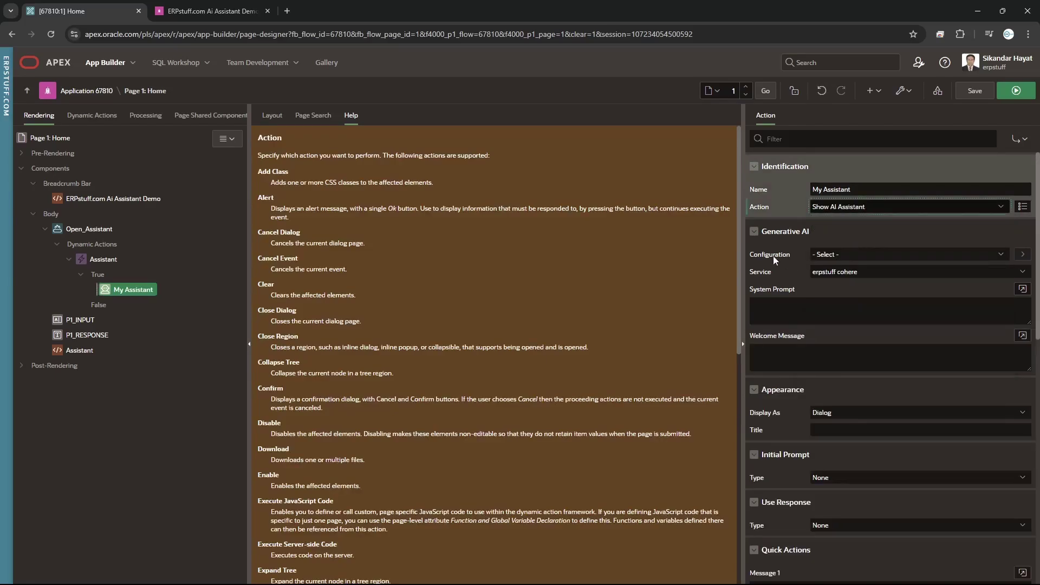
Step: Assign the My Own Data configuration to the My Assistant action, title its dialog Employees Data, and save the page
click(853, 256)
click(848, 282)
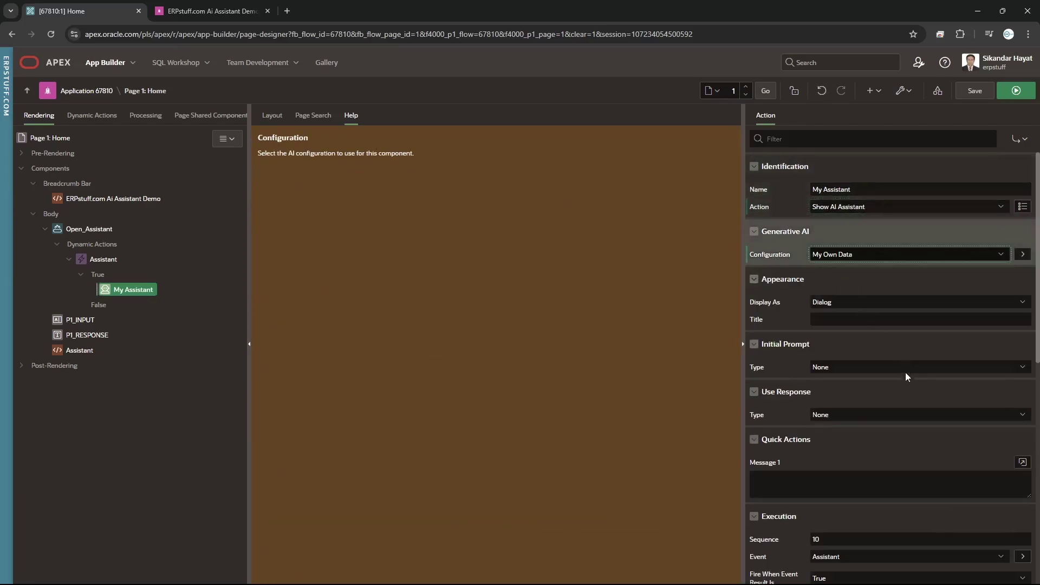
click(839, 323)
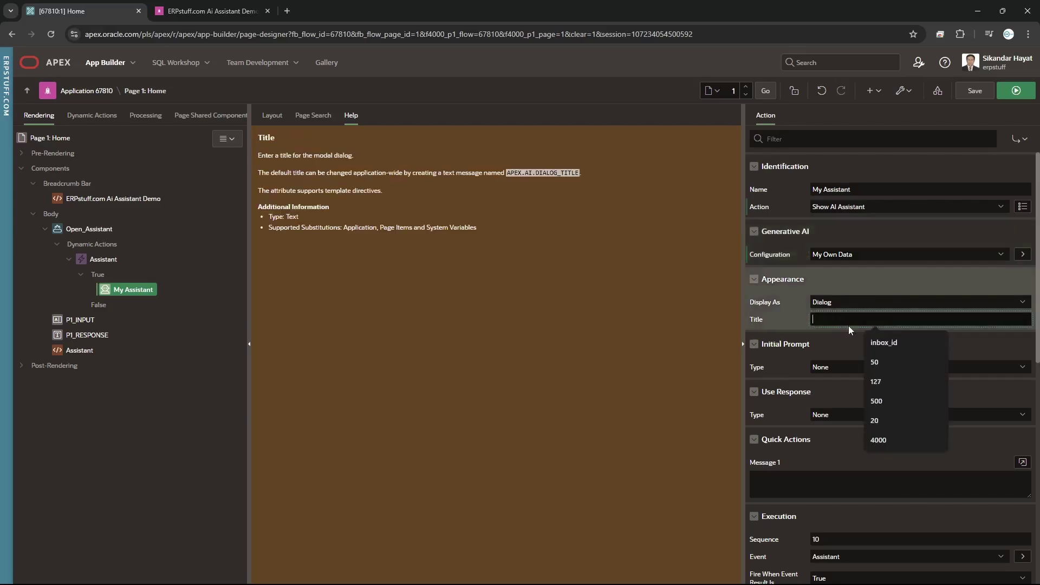
text(Employees Data)
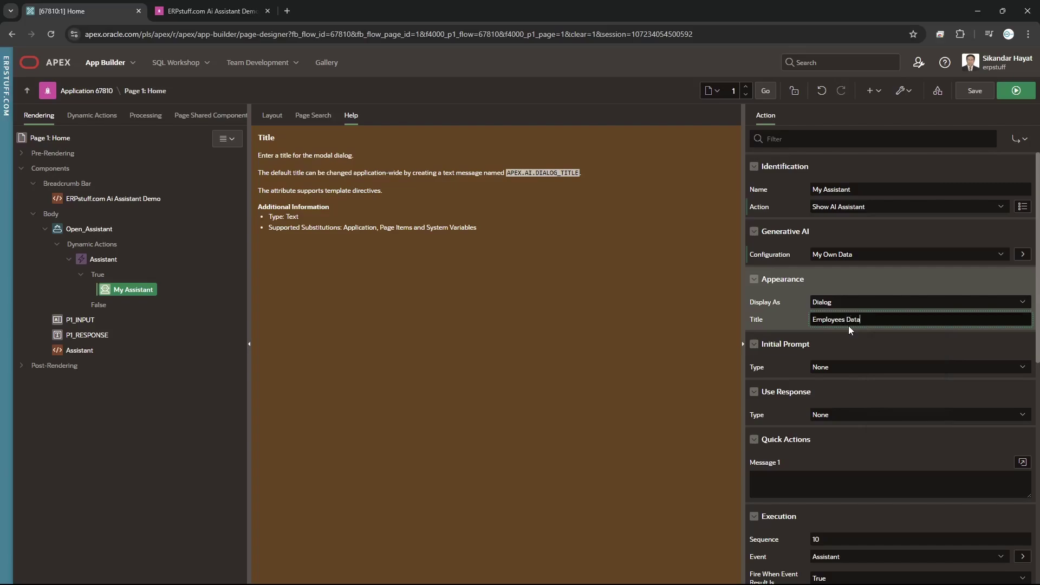
click(970, 92)
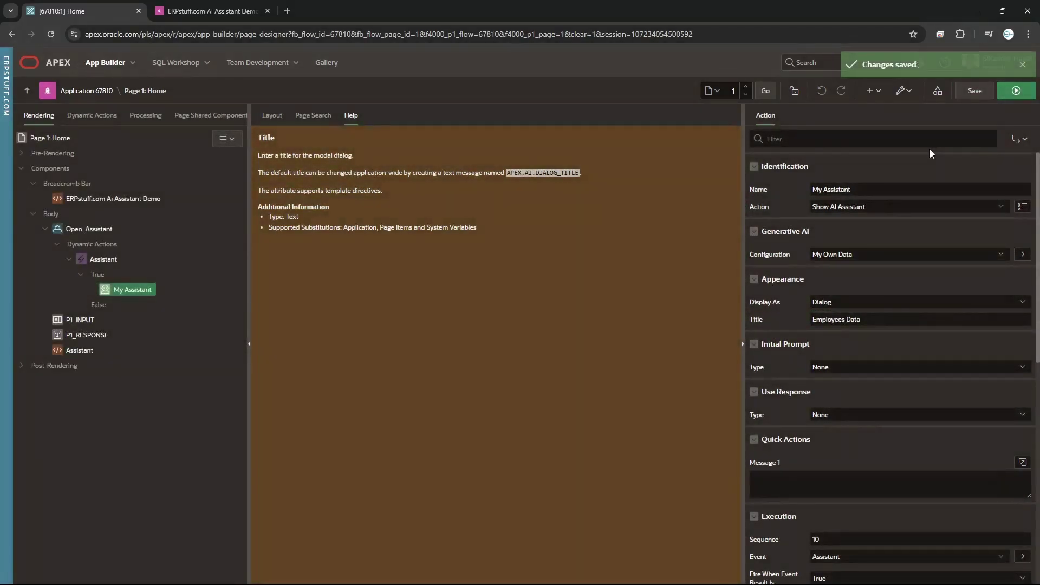
Step: Open Object Browser in a separate browser tab, find the EMP table and view its data rows
click(208, 66)
right_click(192, 86)
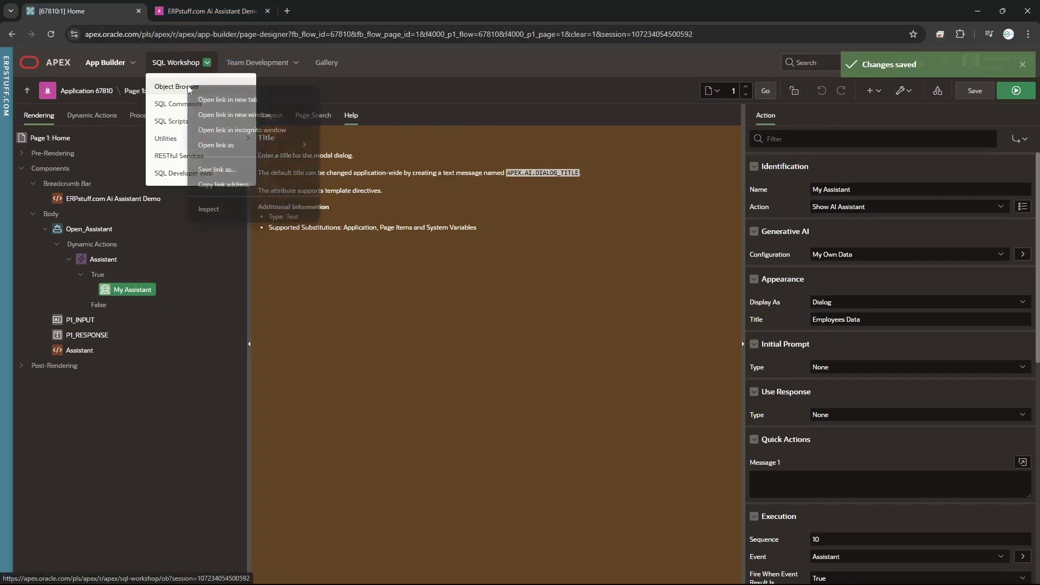
click(216, 101)
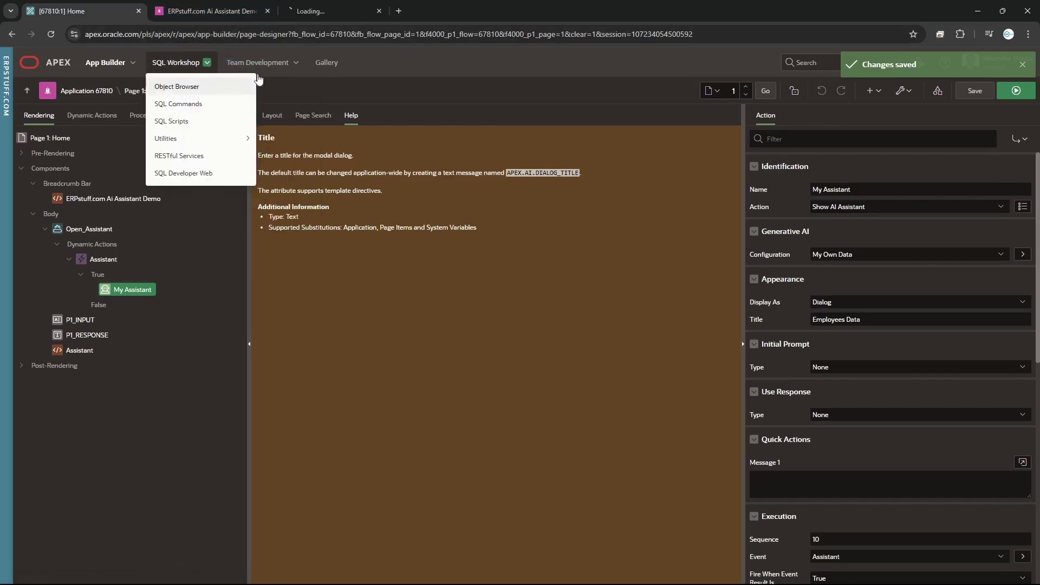
click(336, 10)
click(67, 117)
text(emp)
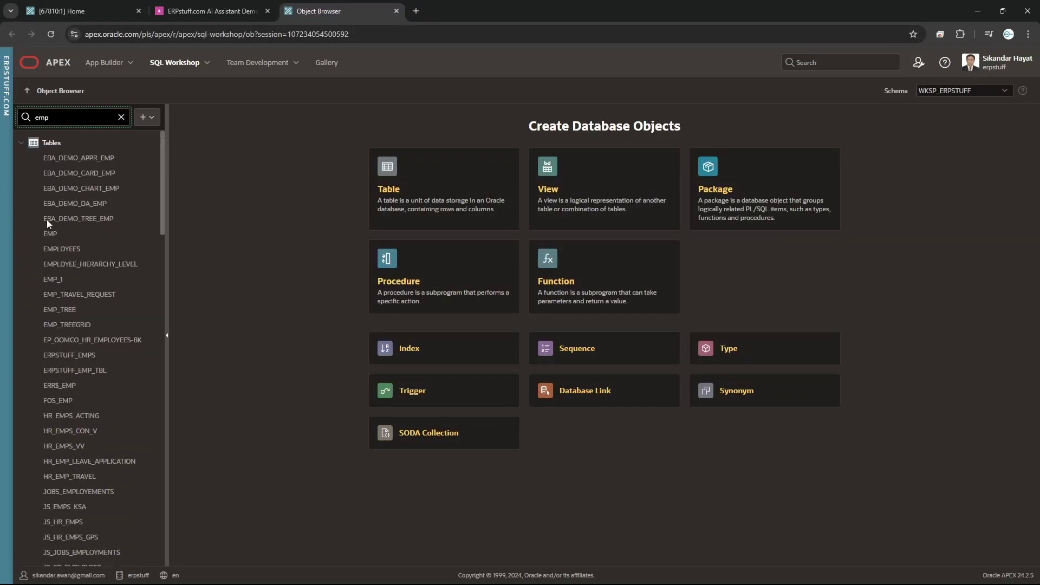
click(51, 236)
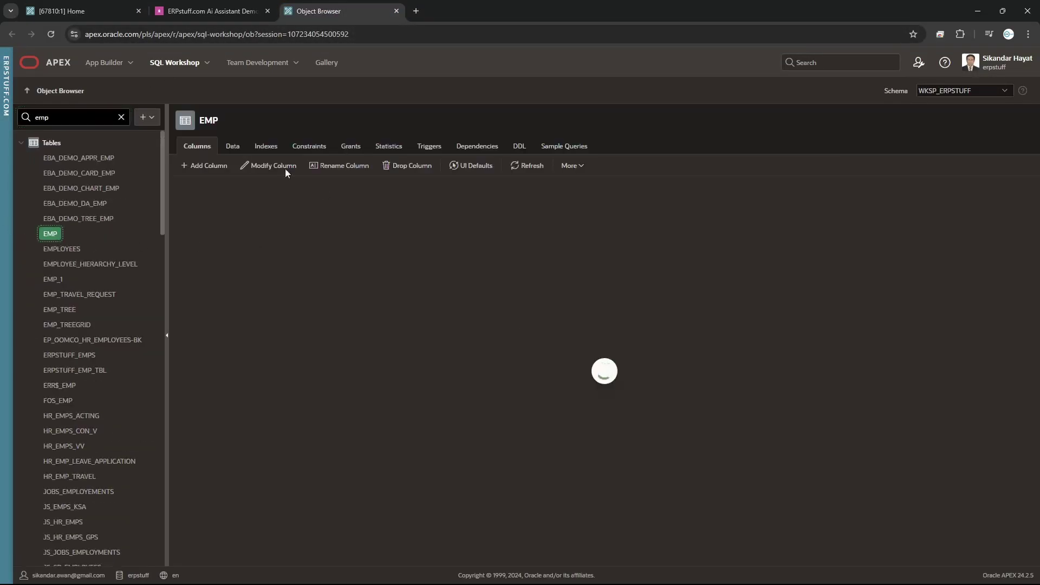
click(168, 336)
click(87, 148)
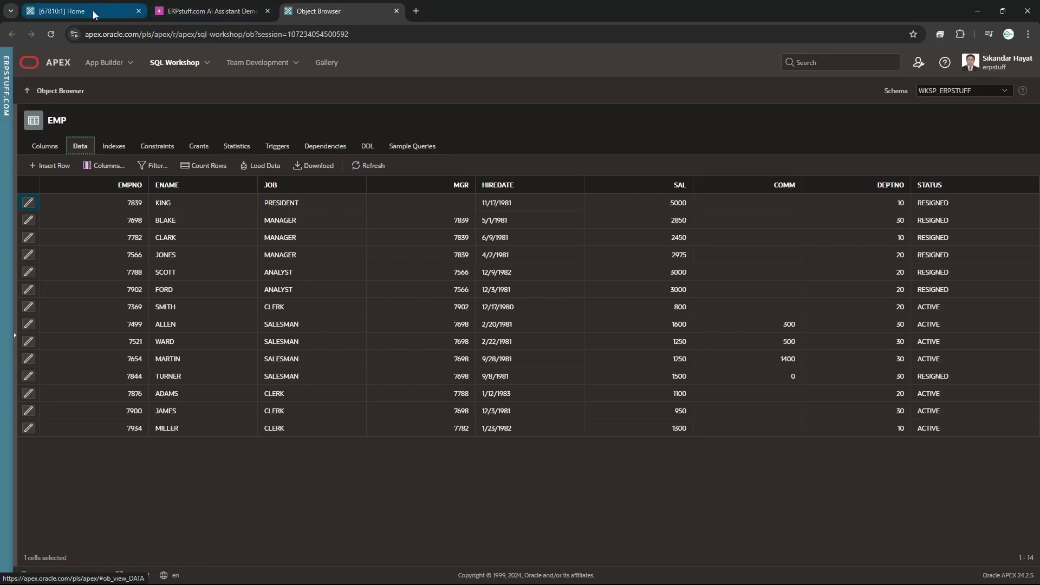
Step: Reload the running AI assistant demo page, discarding its unsaved input, and open the assistant dialog
click(184, 11)
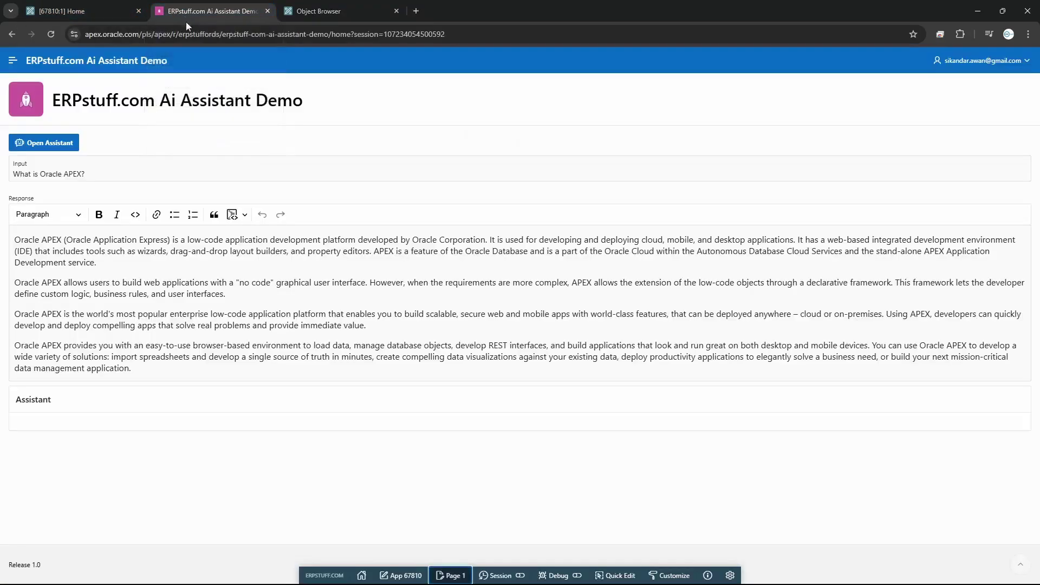
click(52, 34)
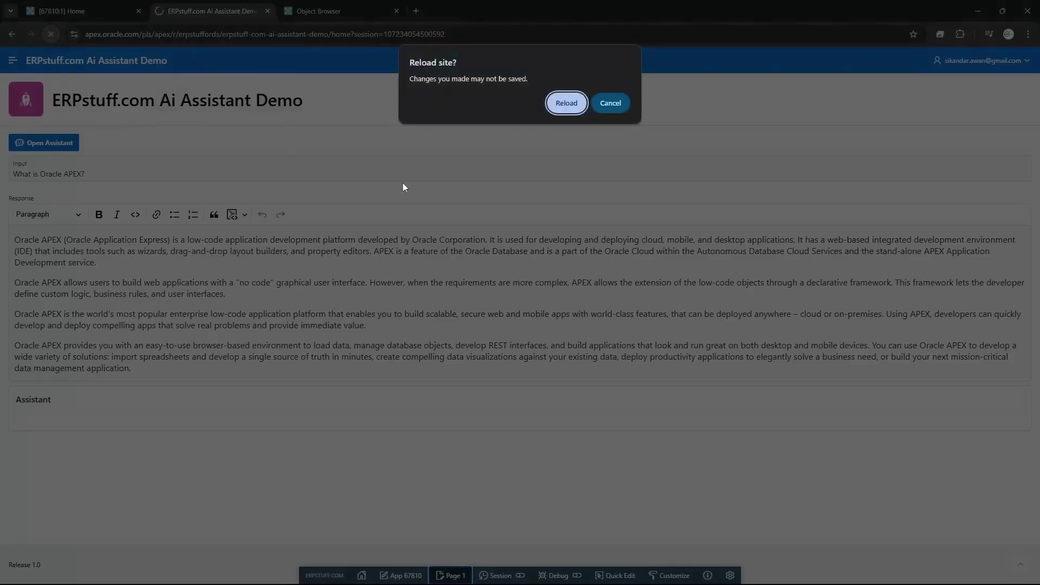
click(566, 103)
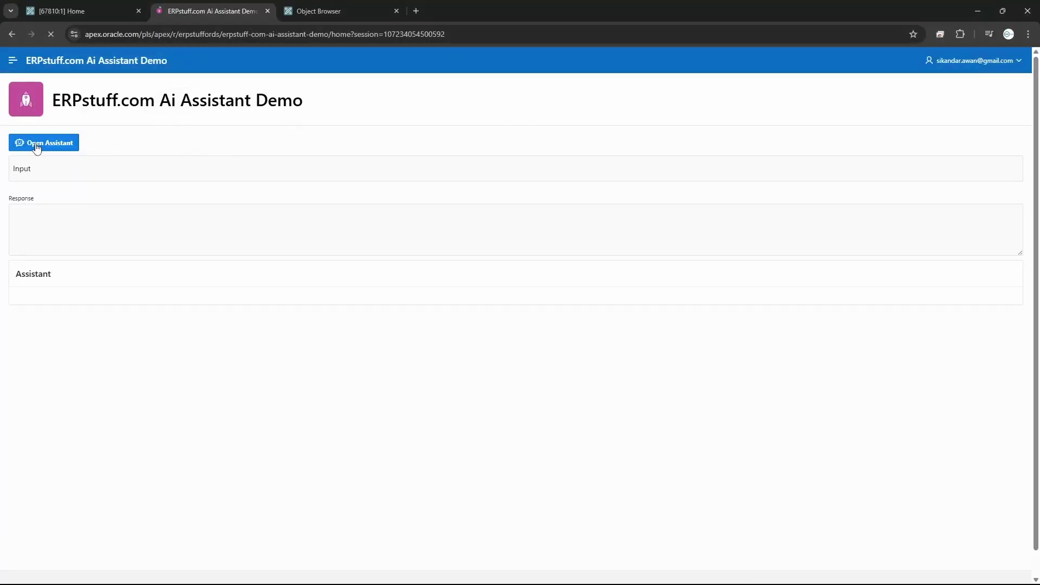
click(36, 145)
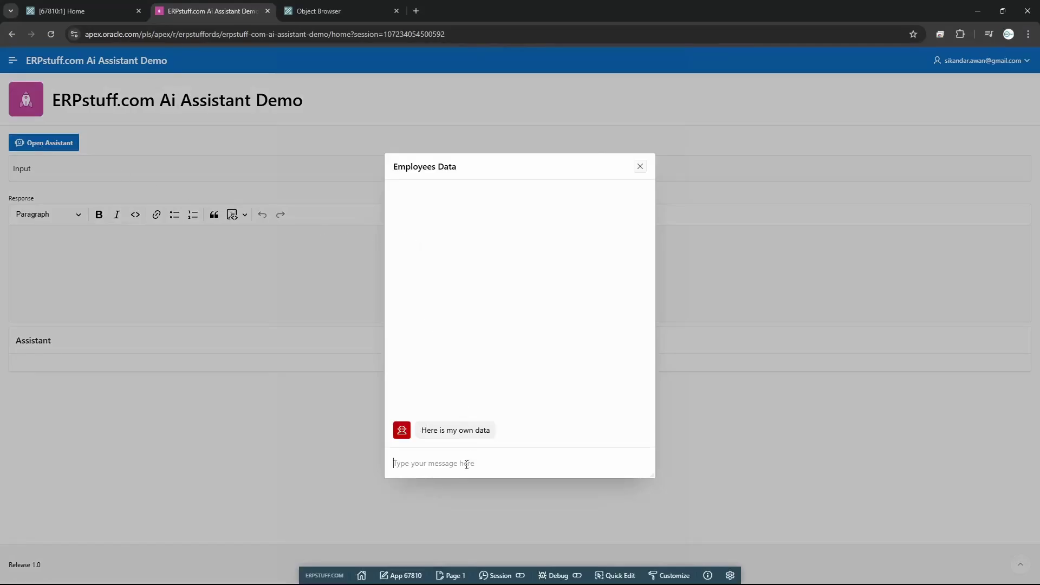
Step: Ask the assistant for the job of the employee in the first EMP row, referring to that person by ename
text(What is job of King)
click(362, 9)
click(210, 12)
click(443, 463)
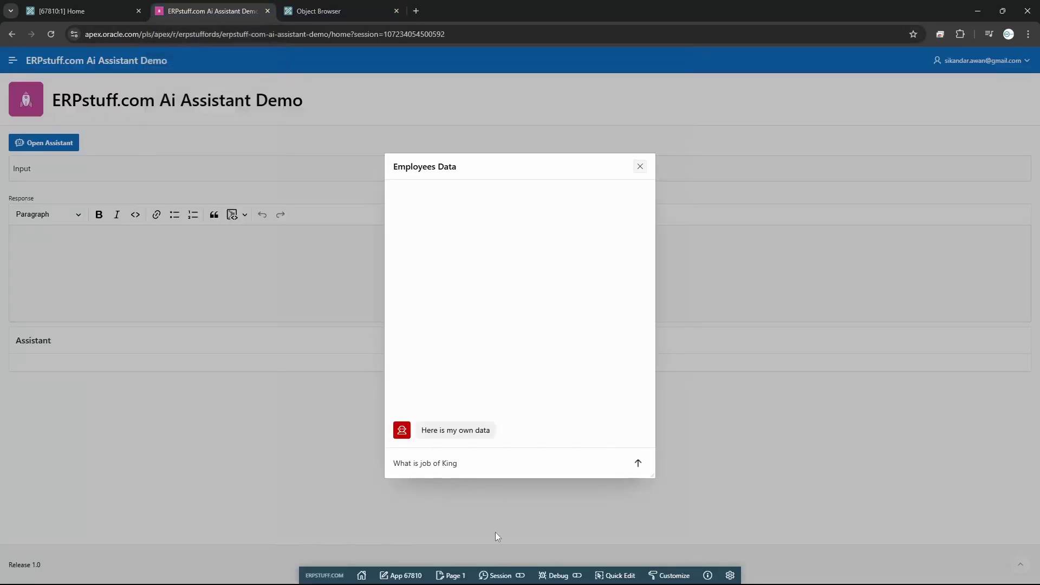
text(ename)
click(638, 466)
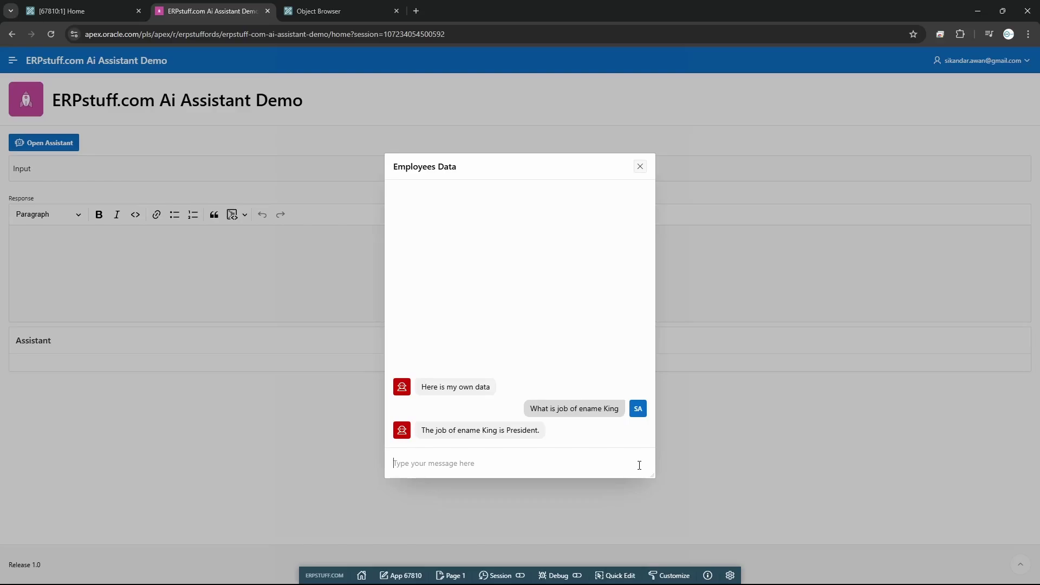
Step: Check the SAL value in the first EMP row, and ask the assistant how much that employee's salary is
click(318, 12)
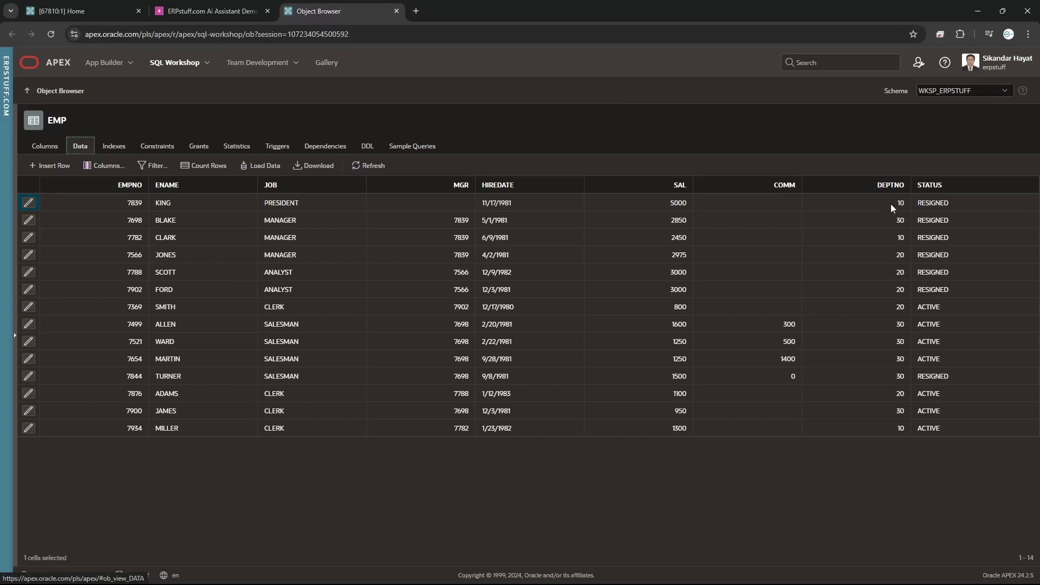
click(688, 202)
click(216, 12)
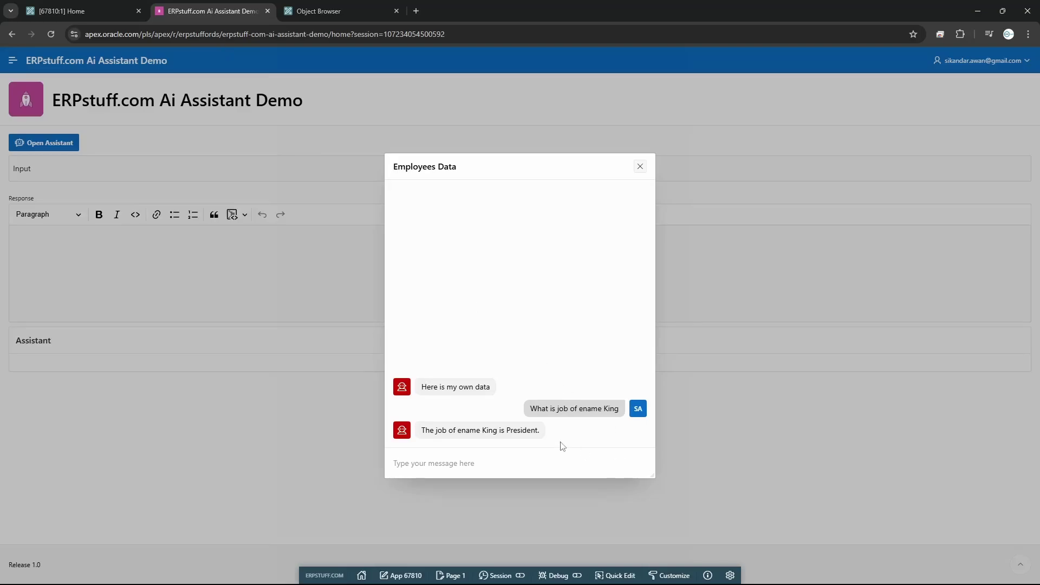
text(How much is salary of King?)
key(Return)
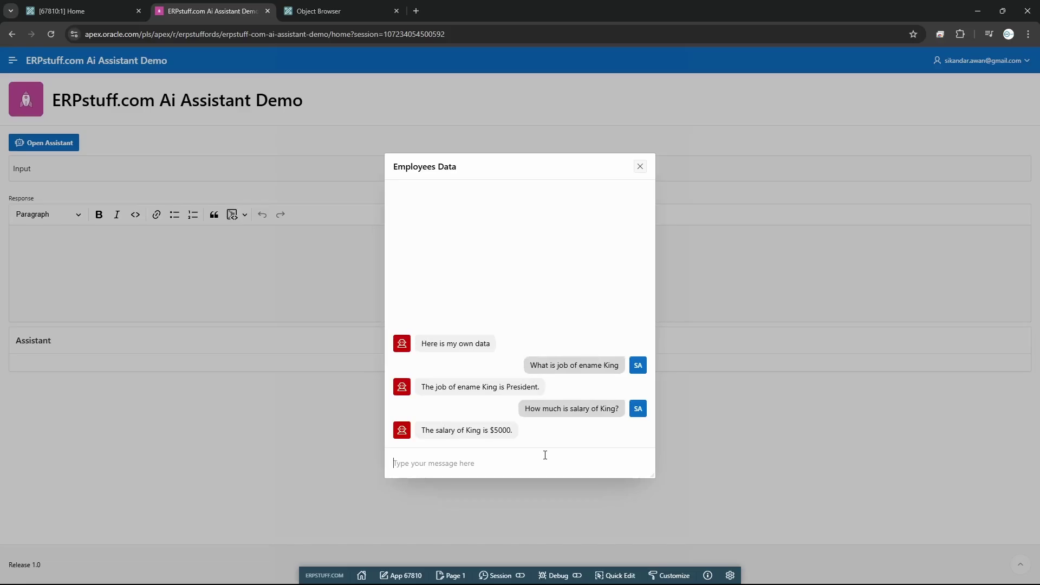
Step: Compare the salary answer with the EMP data, and ask the assistant for the same employee's salary in PKR
click(325, 10)
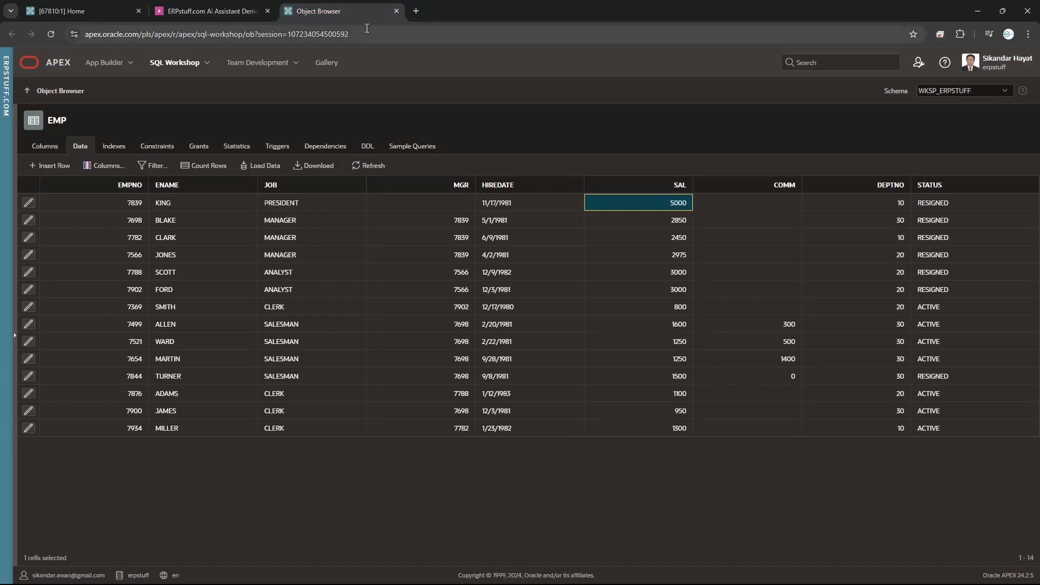
click(213, 13)
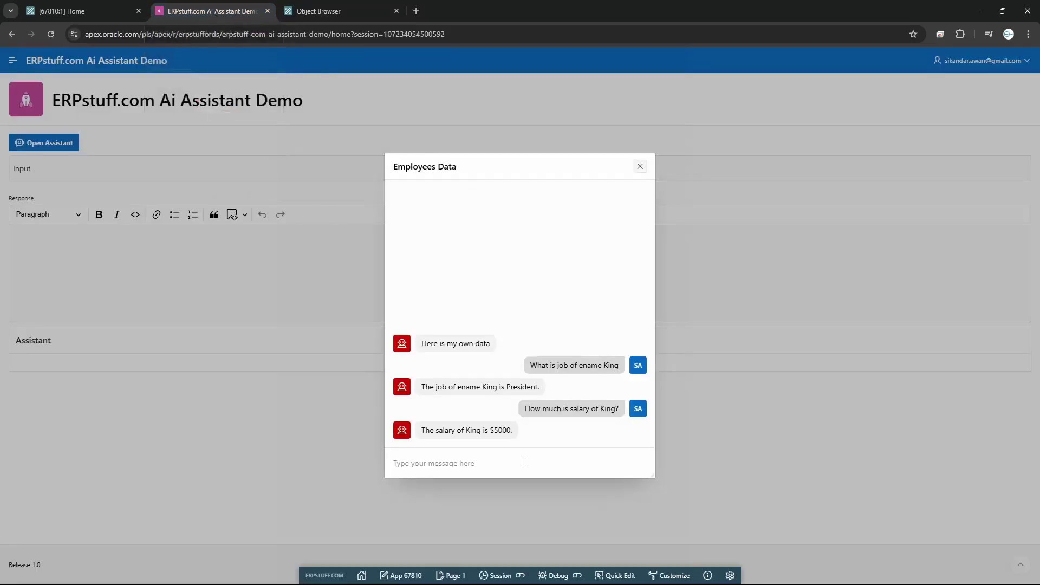
text(How much is salary of King iin PKR?)
key(Return)
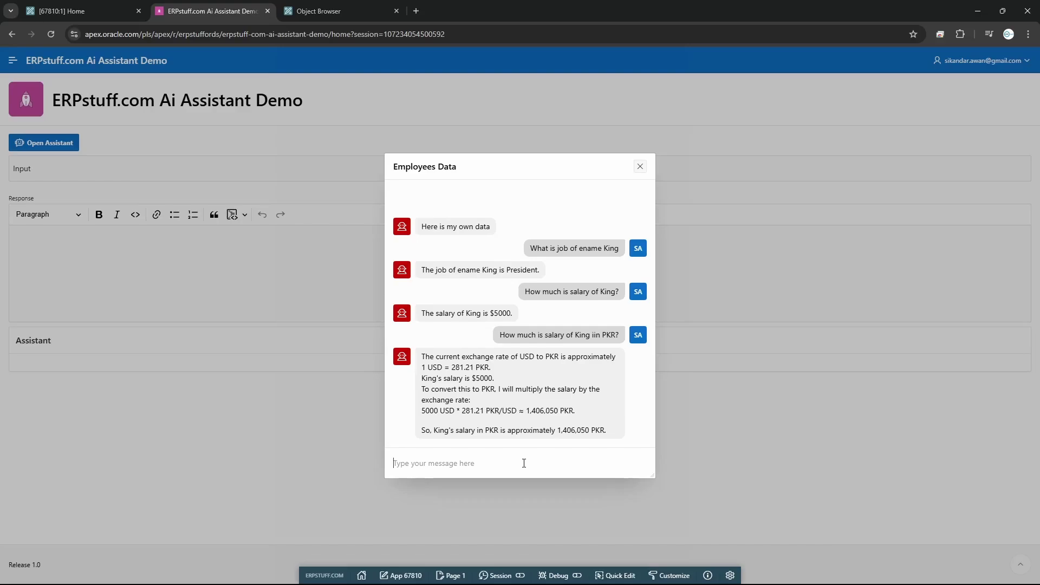
Step: Pick a salesman with a commission from the EMP data, and ask the assistant for that employee's salary and commission
click(334, 11)
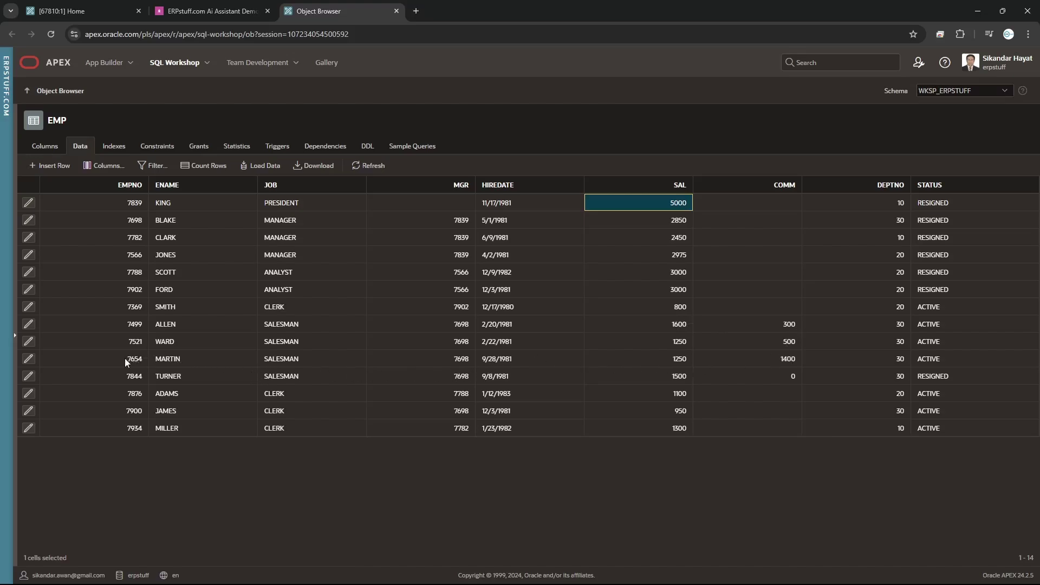
click(144, 367)
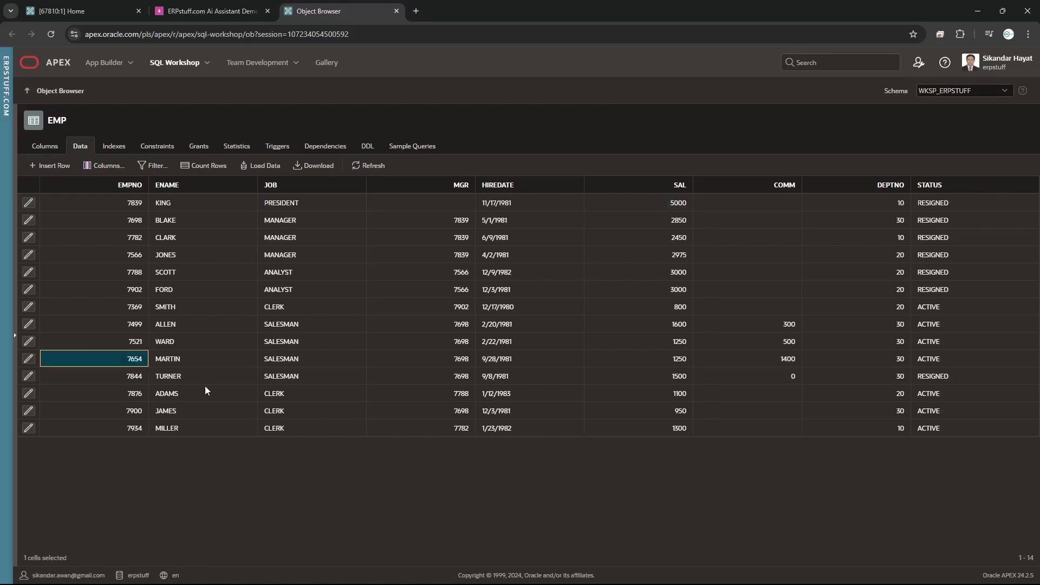
click(222, 16)
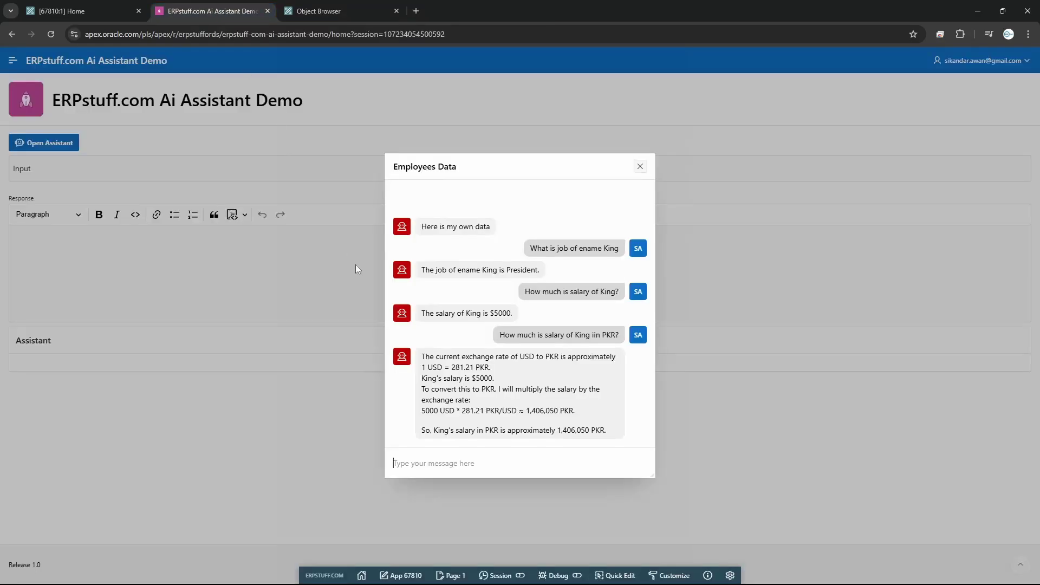
click(471, 464)
text(How muchi s Martin salary and commission)
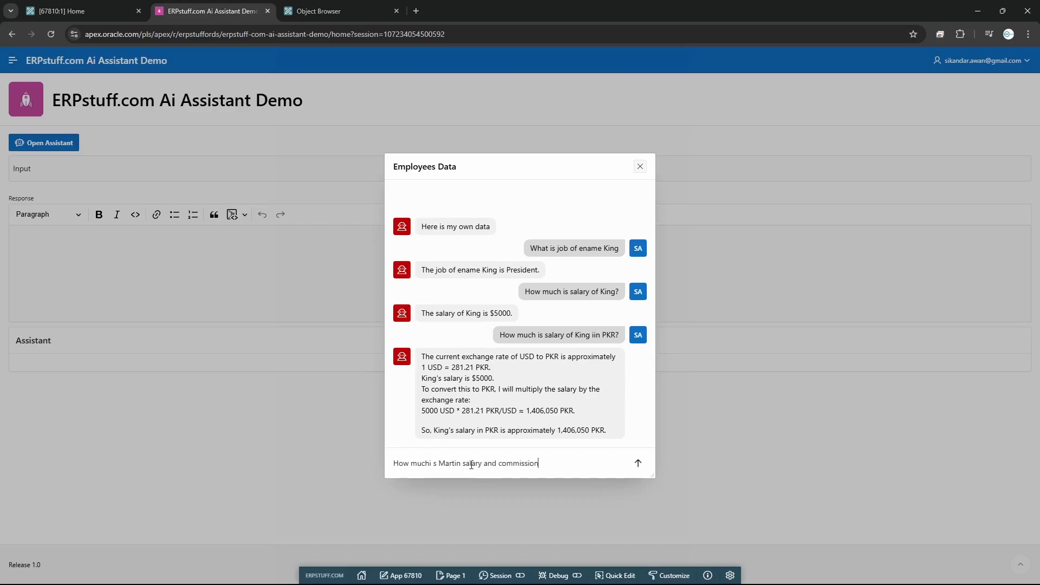
click(322, 12)
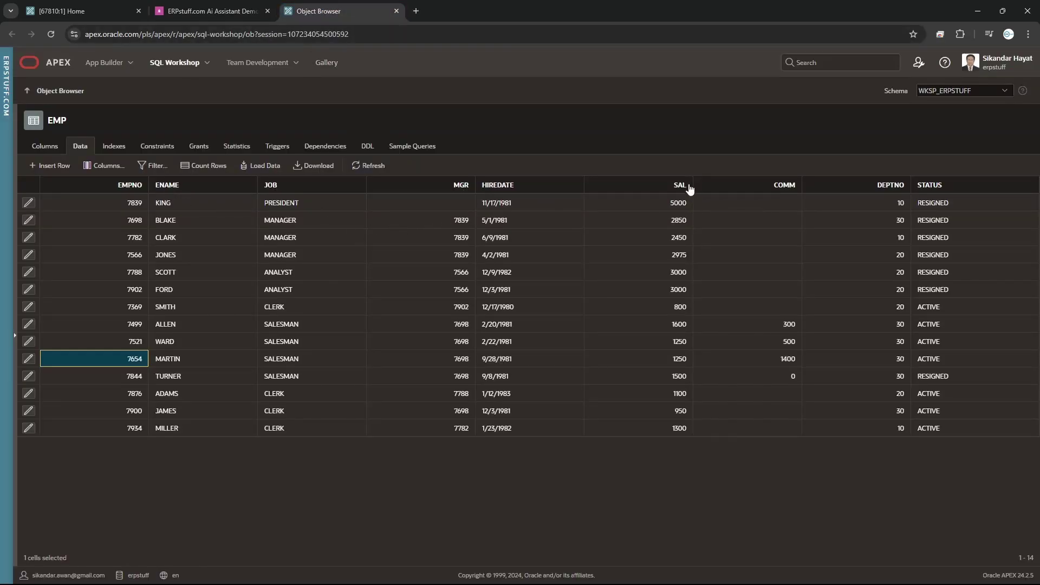
click(174, 15)
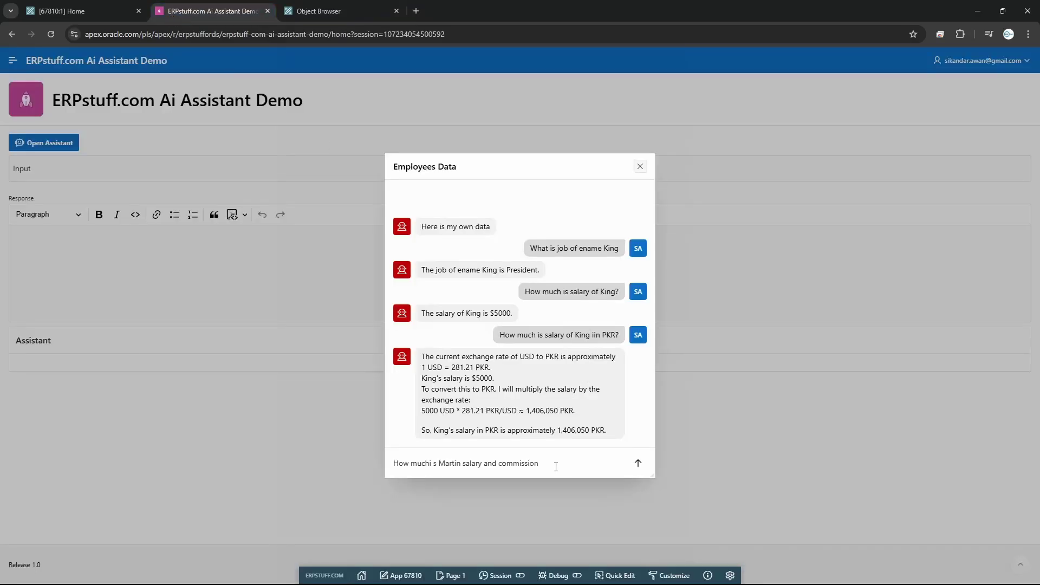
text(?)
key(Return)
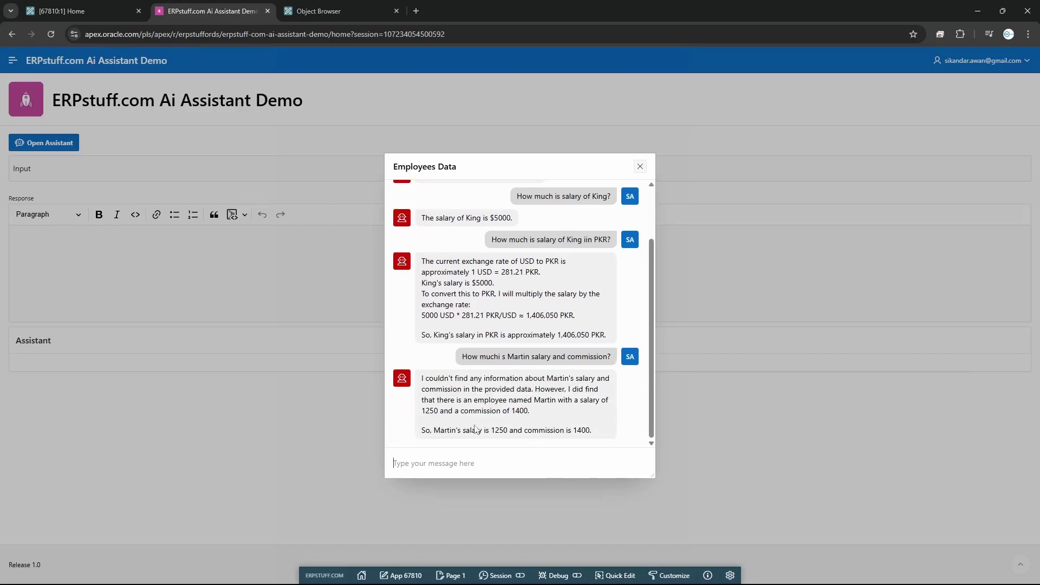
Step: Compare the salary and commission answer with the EMP data, and ask the assistant "give me total as well"
drag(494, 432, 504, 432)
click(348, 11)
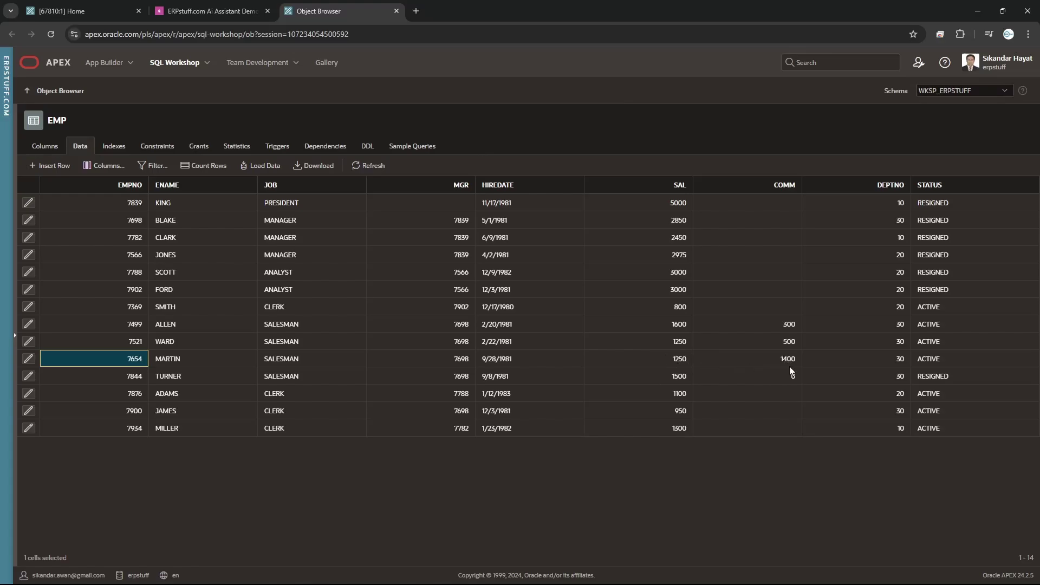
click(216, 11)
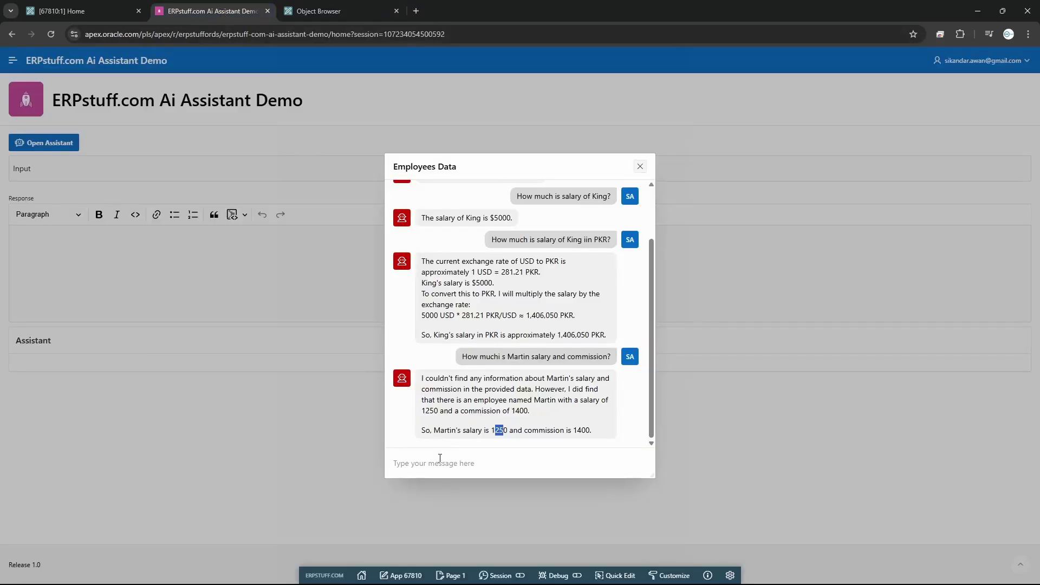
text(give me total as well)
key(Return)
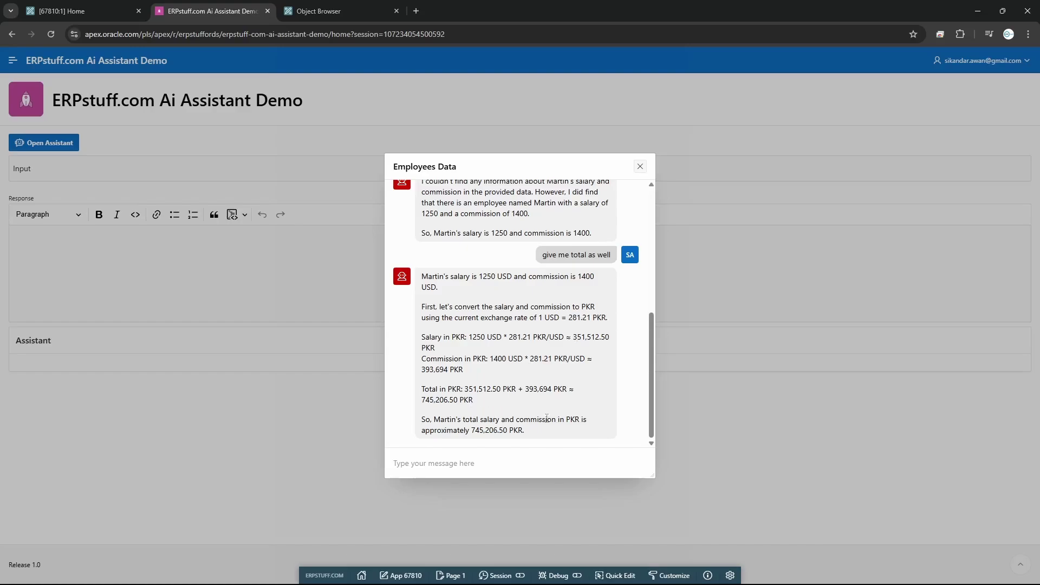
Step: Review the PKR total in the assistant's answer, and close the Employees Data dialog
drag(448, 402, 508, 413)
click(508, 417)
click(552, 433)
drag(457, 431, 578, 432)
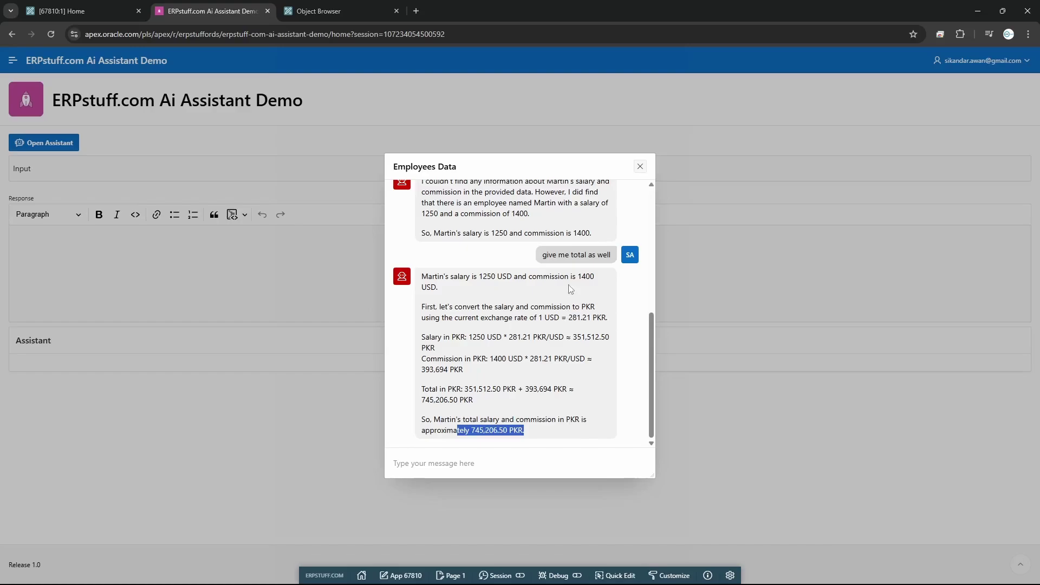
click(639, 170)
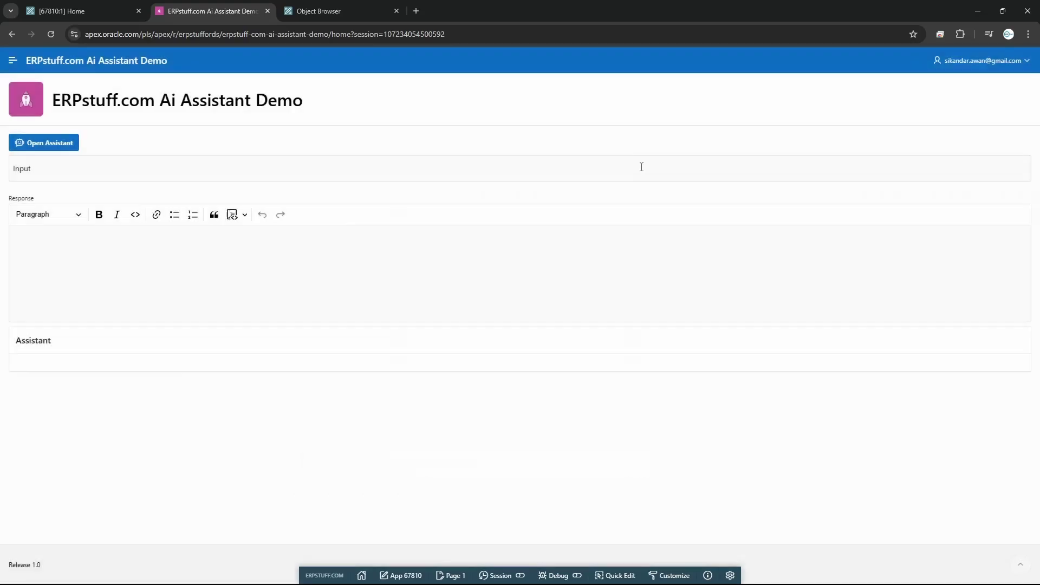
Step: Check the COMM column in the EMP data, and ask a fresh assistant chat for the sum of commission
click(330, 12)
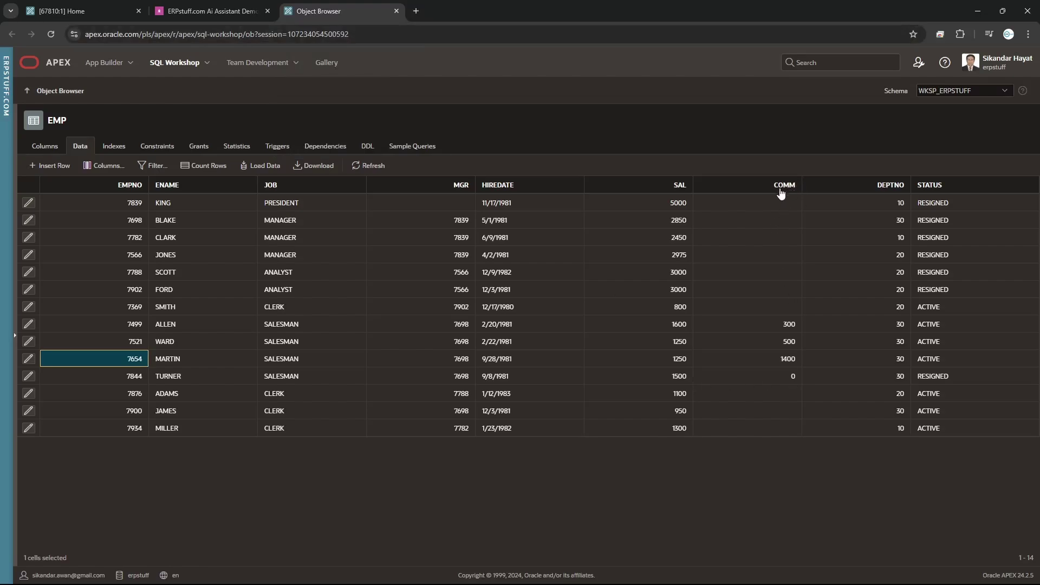
mouse_move(780, 193)
click(200, 11)
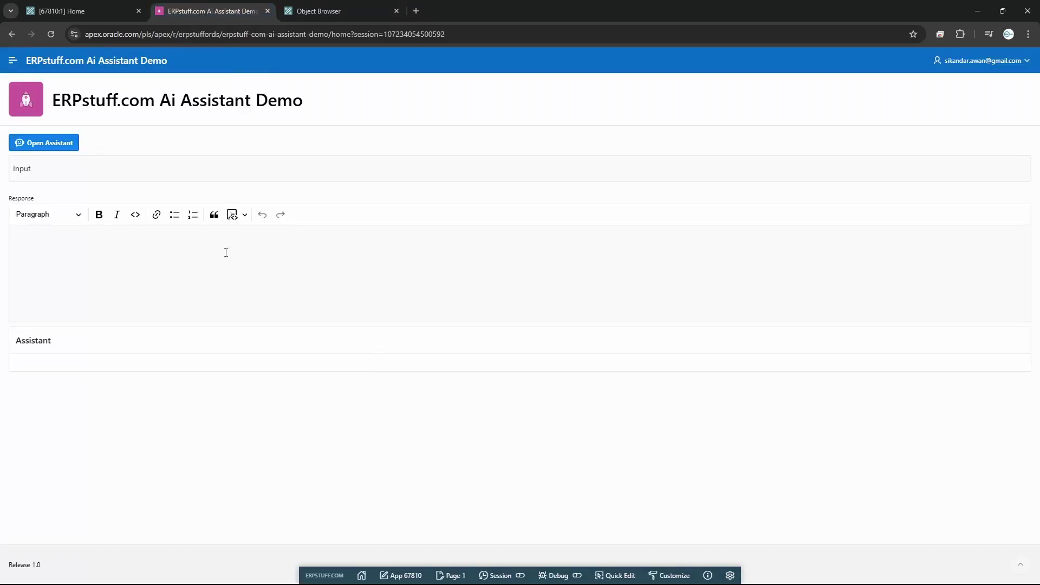
click(50, 143)
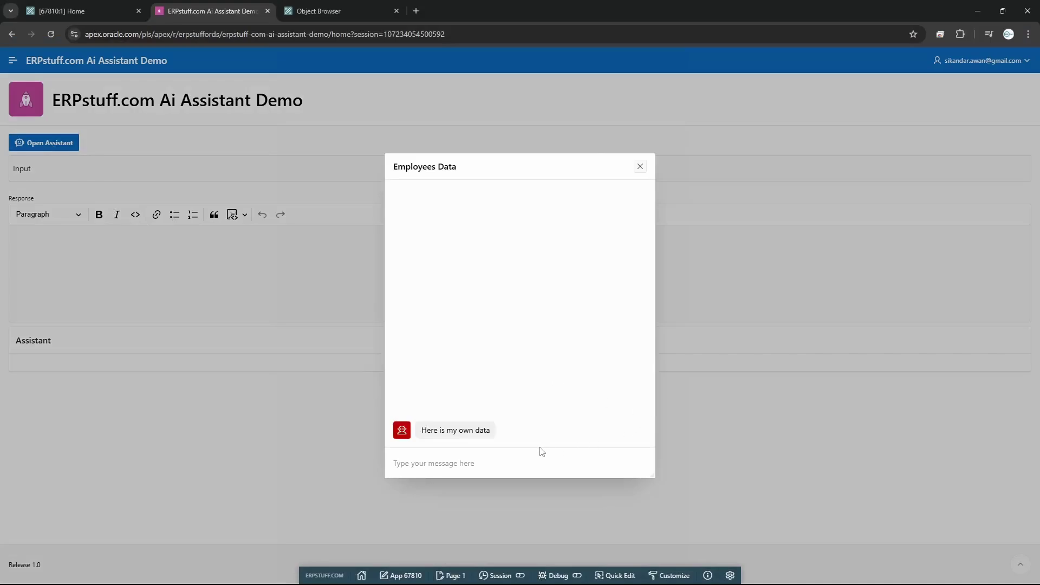
click(514, 460)
text(Give me sum of commisson)
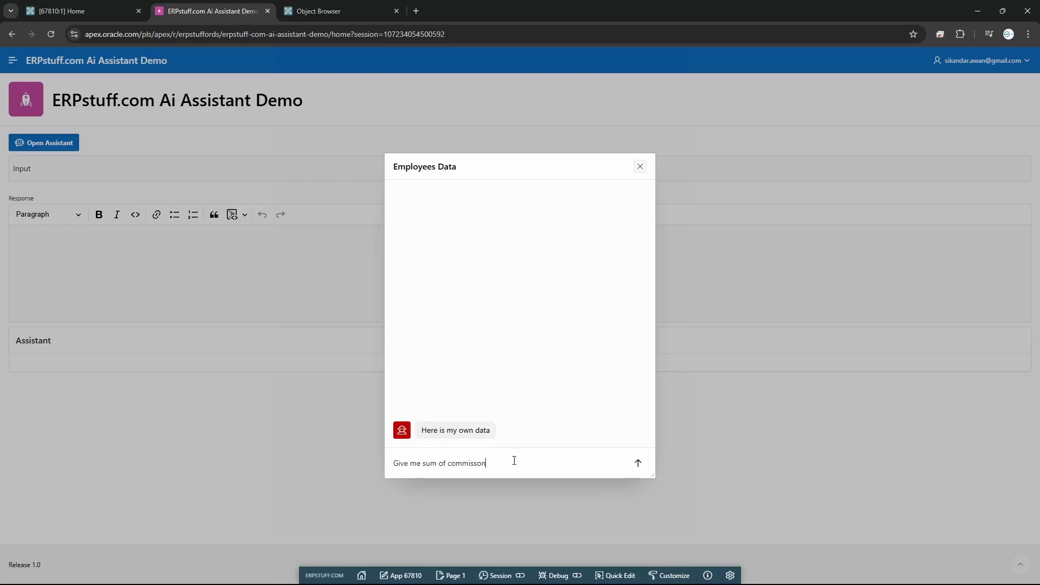
text(?)
key(Return)
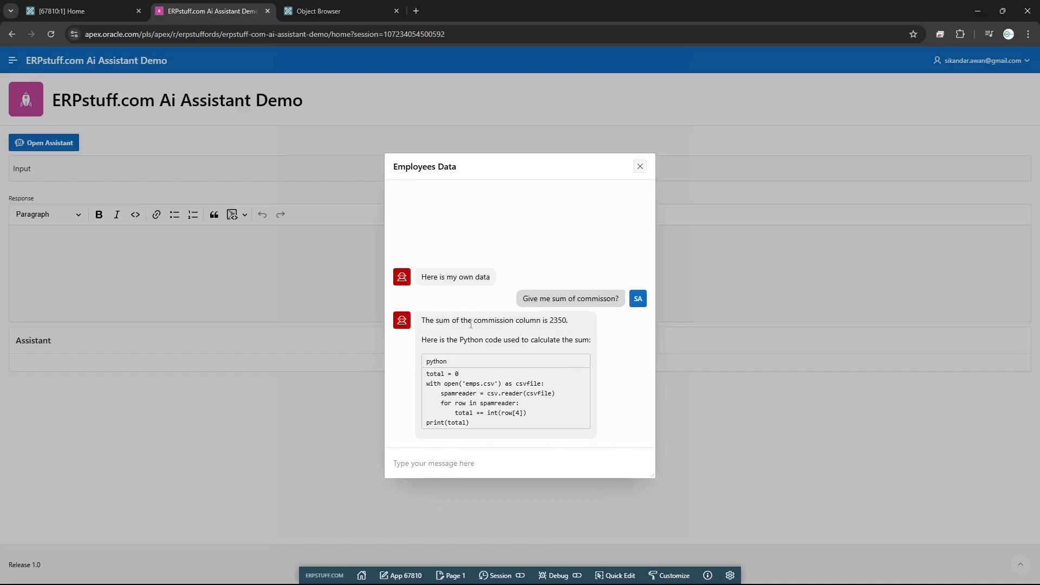
Step: Examine the commission sum and the accompanying Python explanation in the assistant's answer
drag(549, 321, 568, 322)
drag(468, 340, 548, 357)
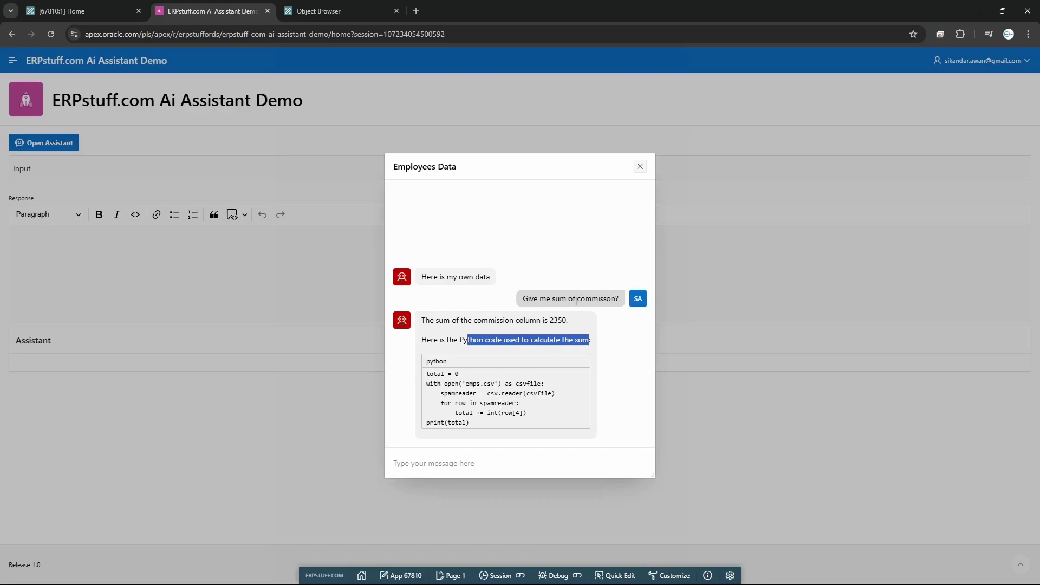
click(549, 318)
drag(549, 318, 569, 320)
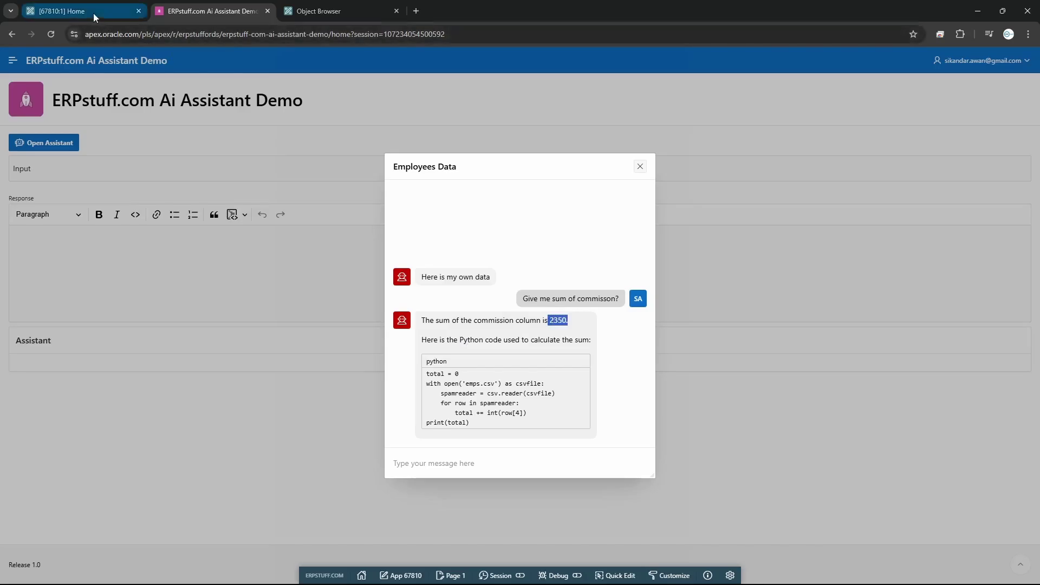
Step: Check the EMP data, ask the assistant to count employees based on status, and close the chat after reading the reply
click(327, 11)
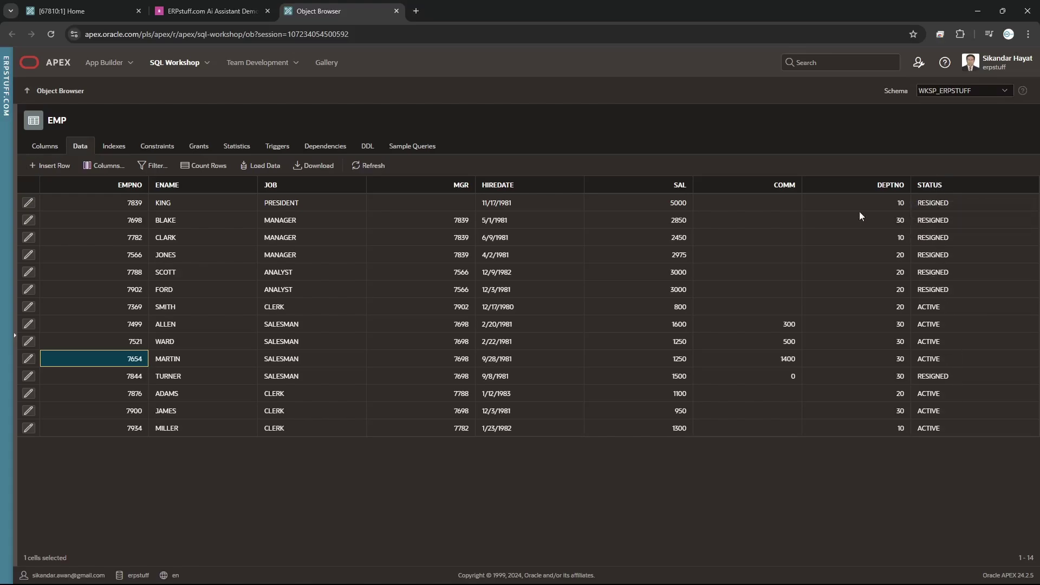
click(212, 13)
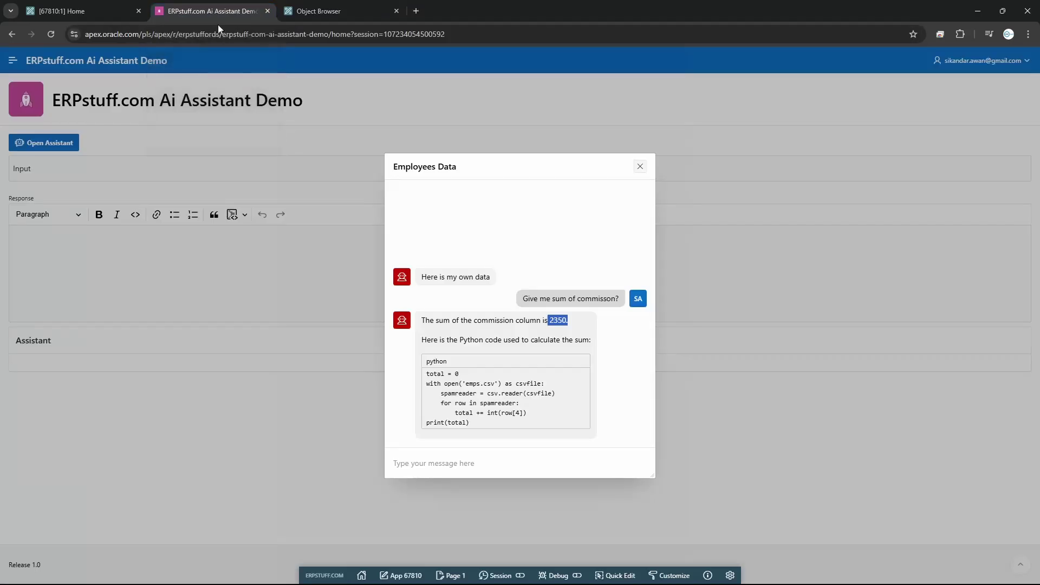
click(493, 464)
text(count)
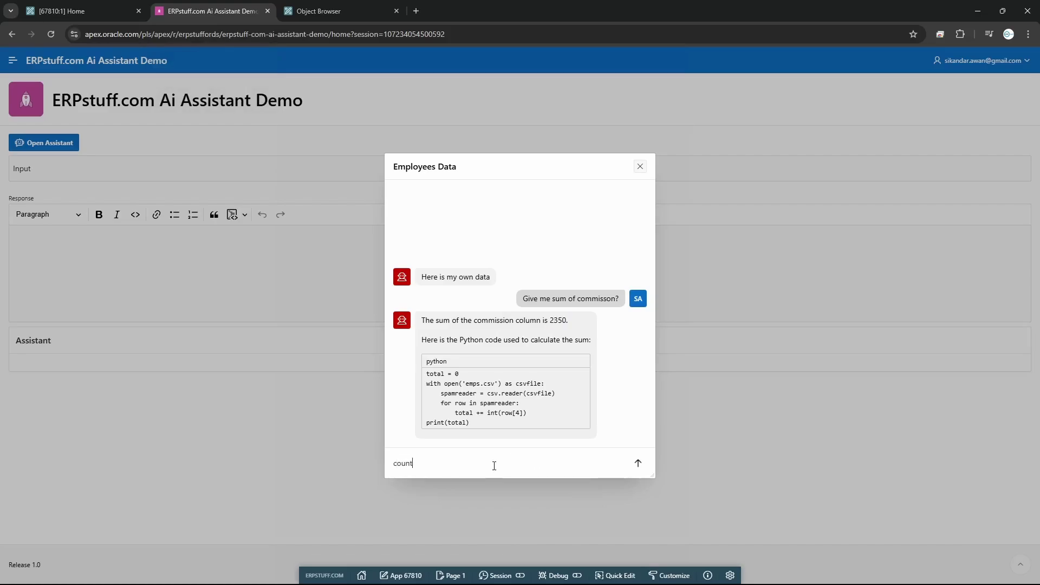
text( no of emplyees based on status?)
key(Return)
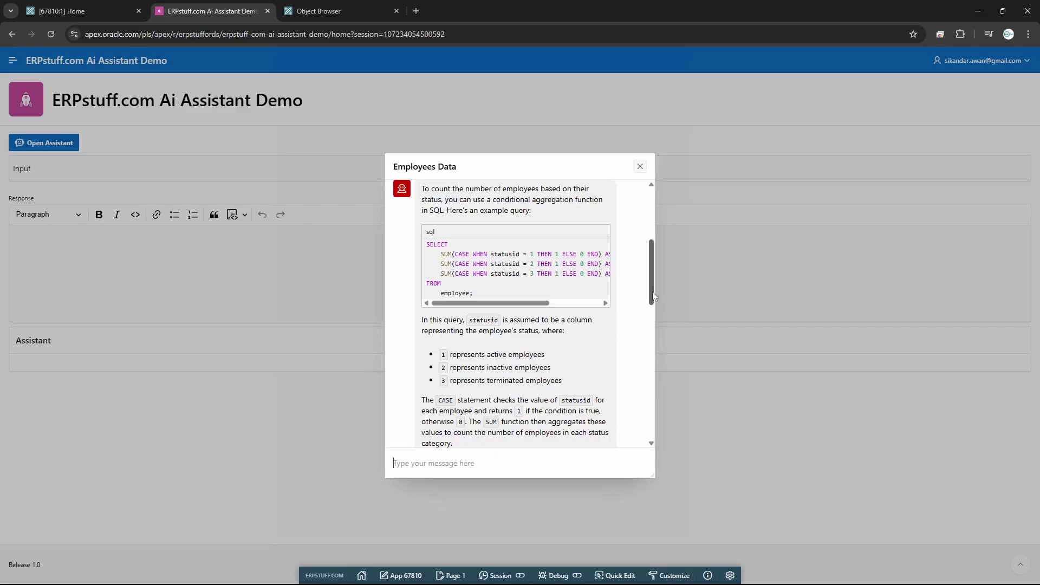
drag(652, 292, 645, 451)
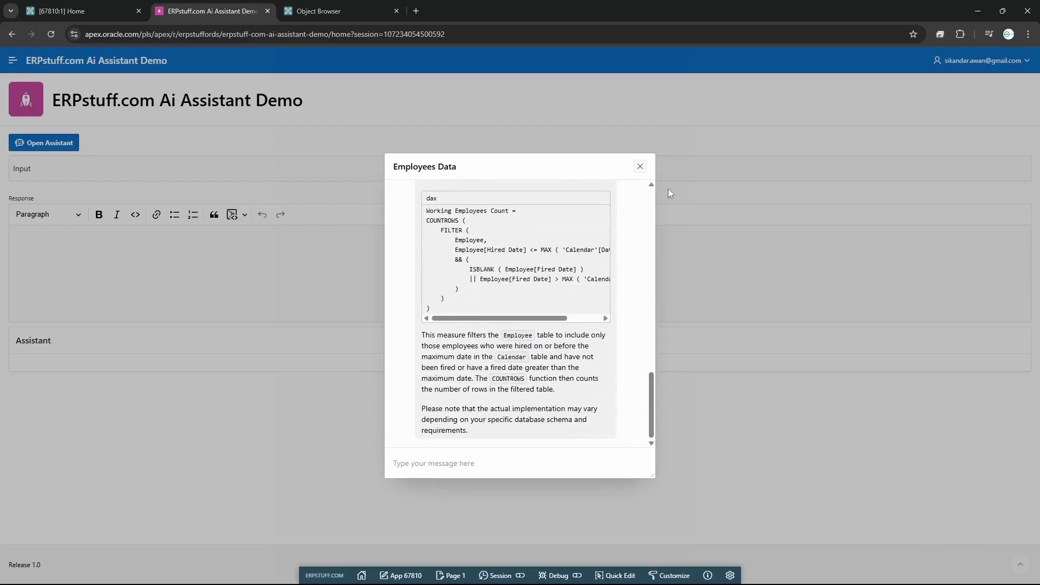
click(640, 166)
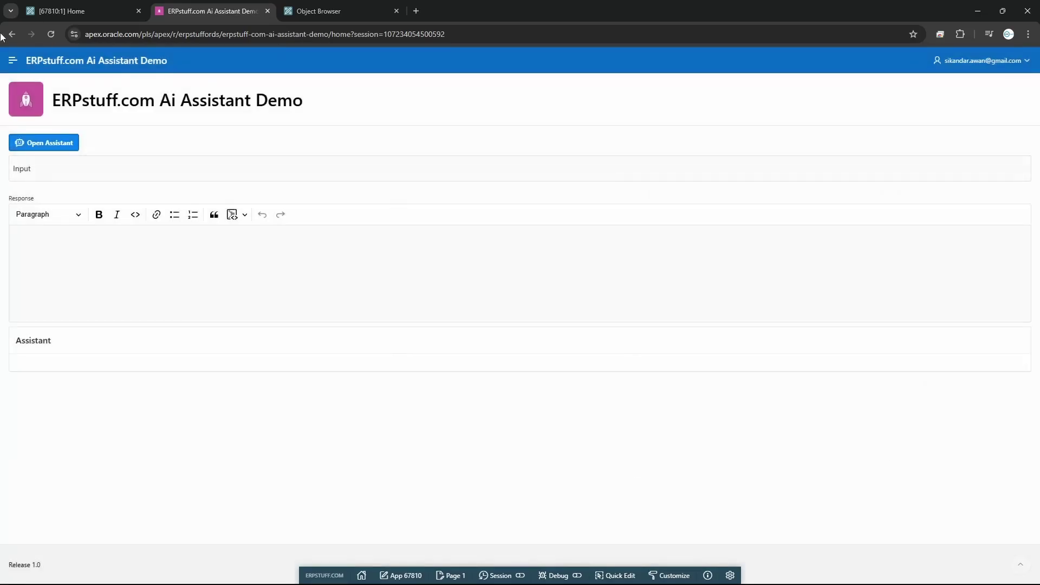
Step: Open the Emps RAG source of the My Own Data generative AI configuration in the application's shared components
click(77, 12)
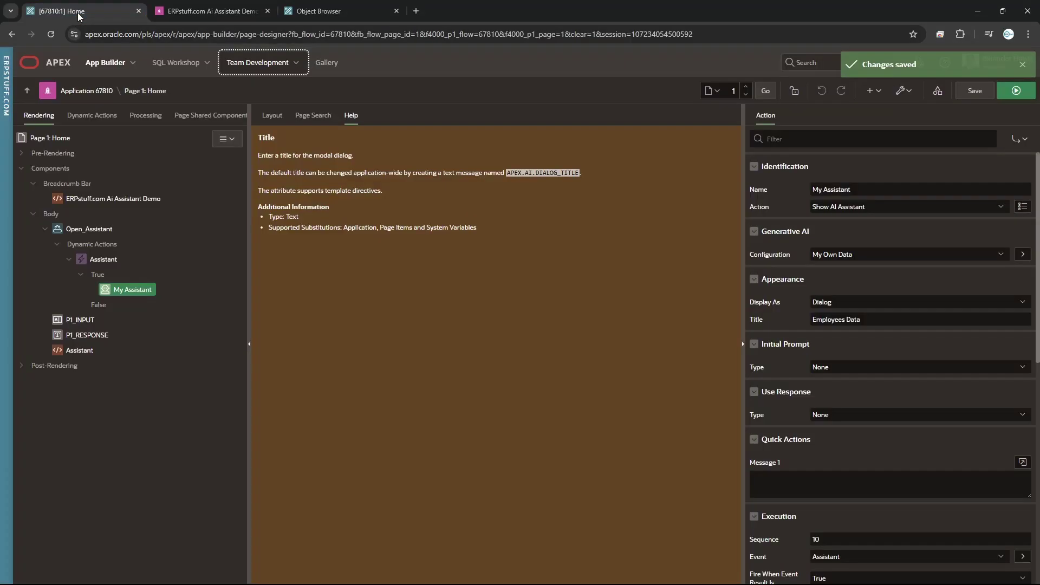
click(938, 93)
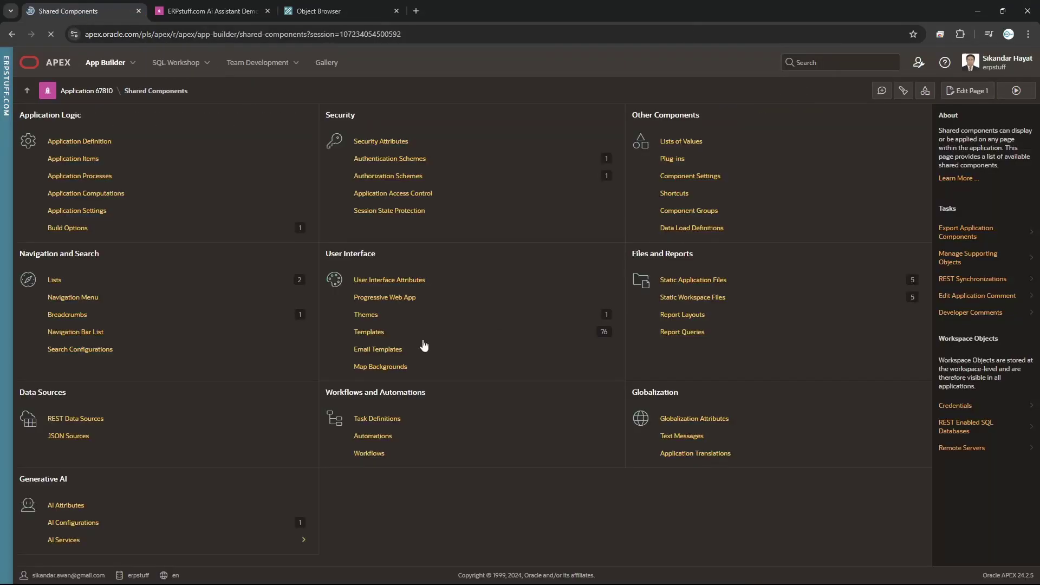
click(96, 524)
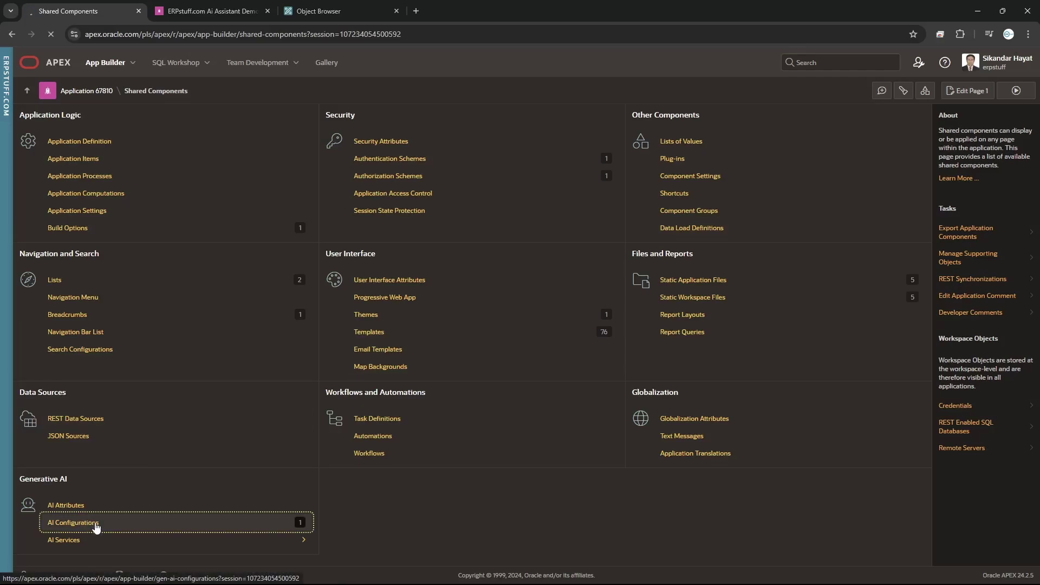
click(56, 195)
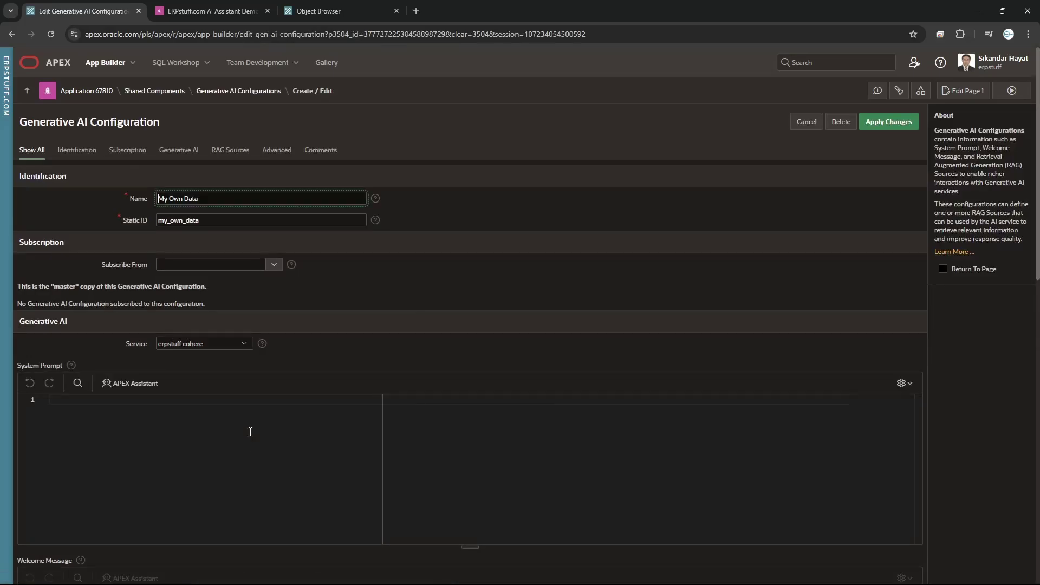
scroll(250, 432, down, 5)
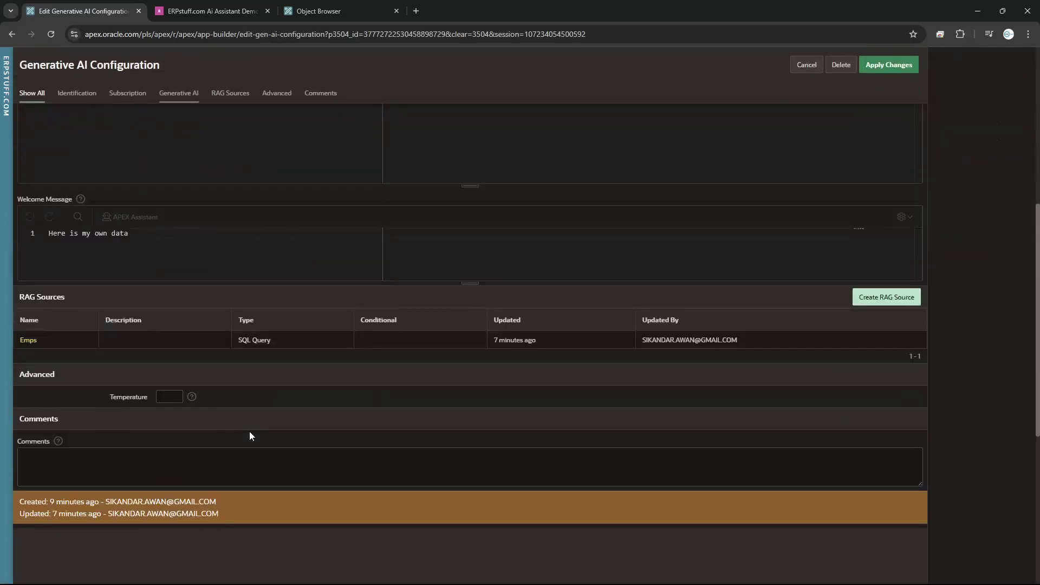
click(28, 341)
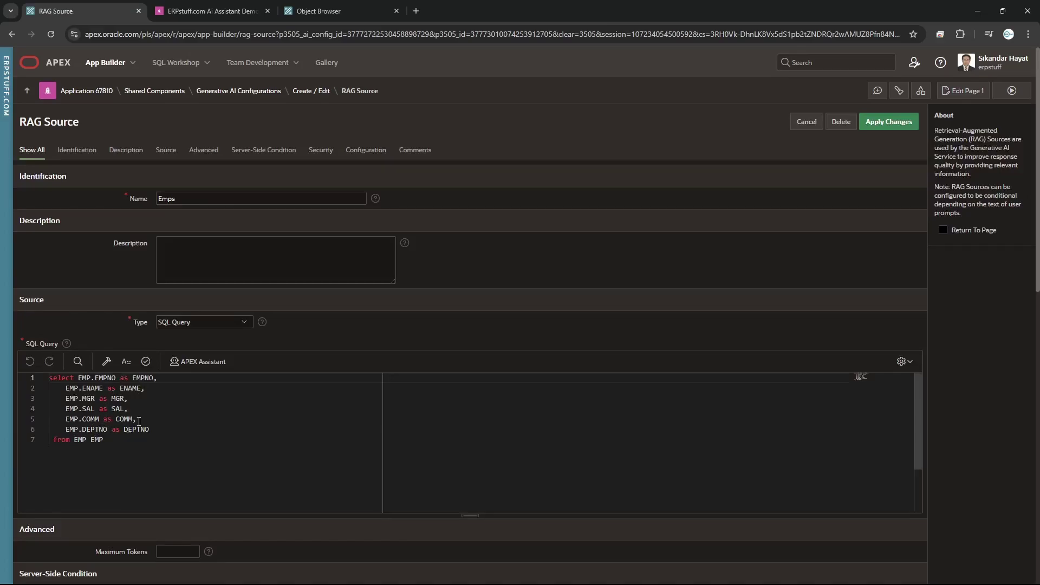
click(107, 361)
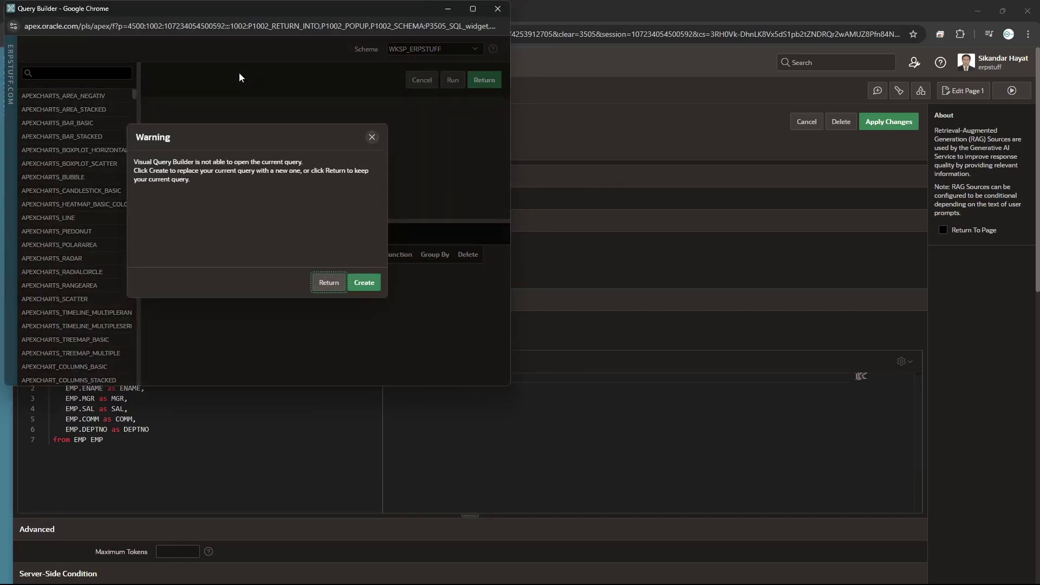
click(364, 283)
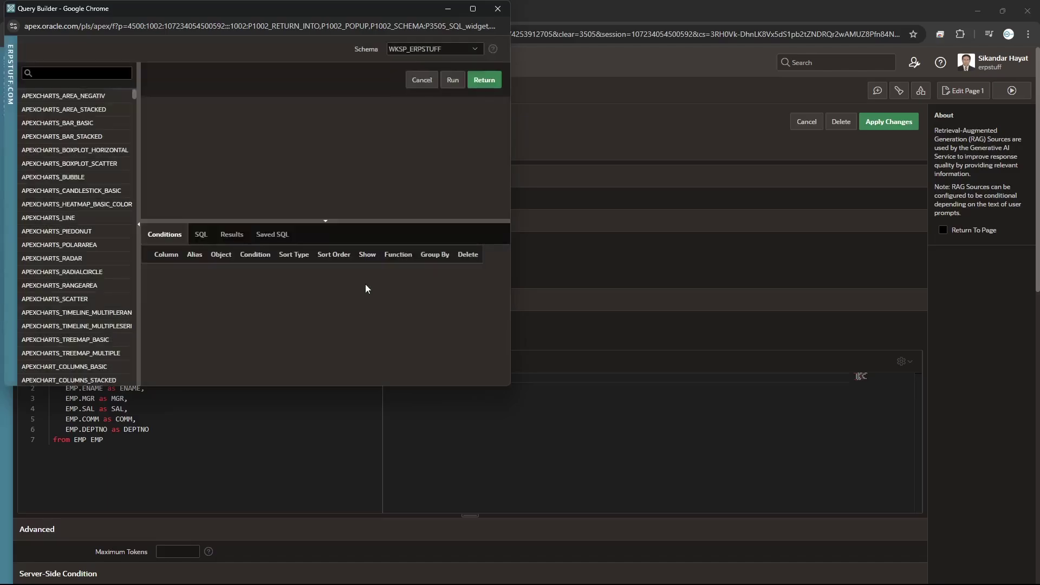
click(498, 9)
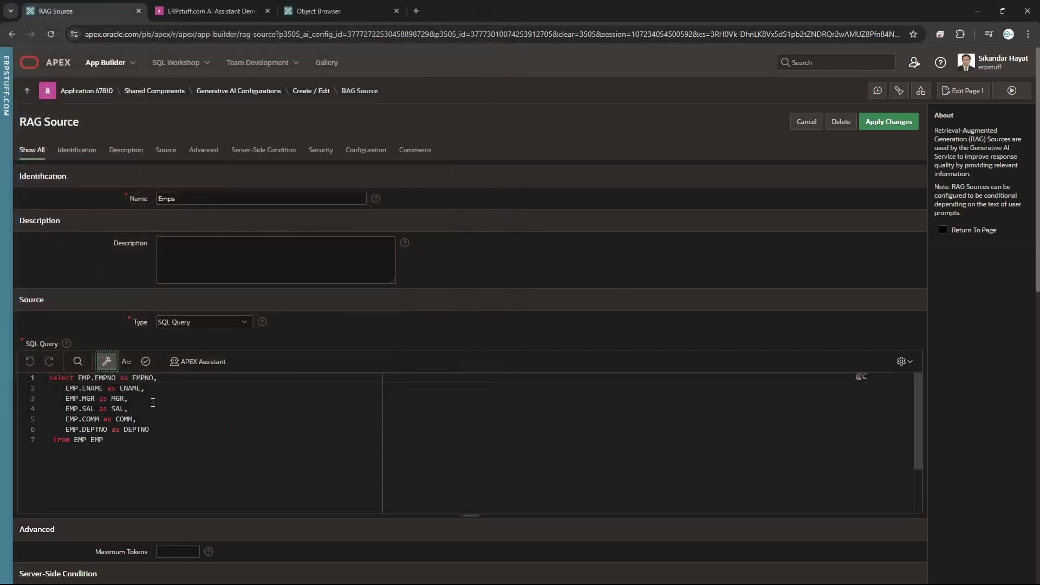
Step: Duplicate the EMP.COMM as COMM line in the Emps SQL query, directly above the DEPTNO line
drag(69, 429, 153, 429)
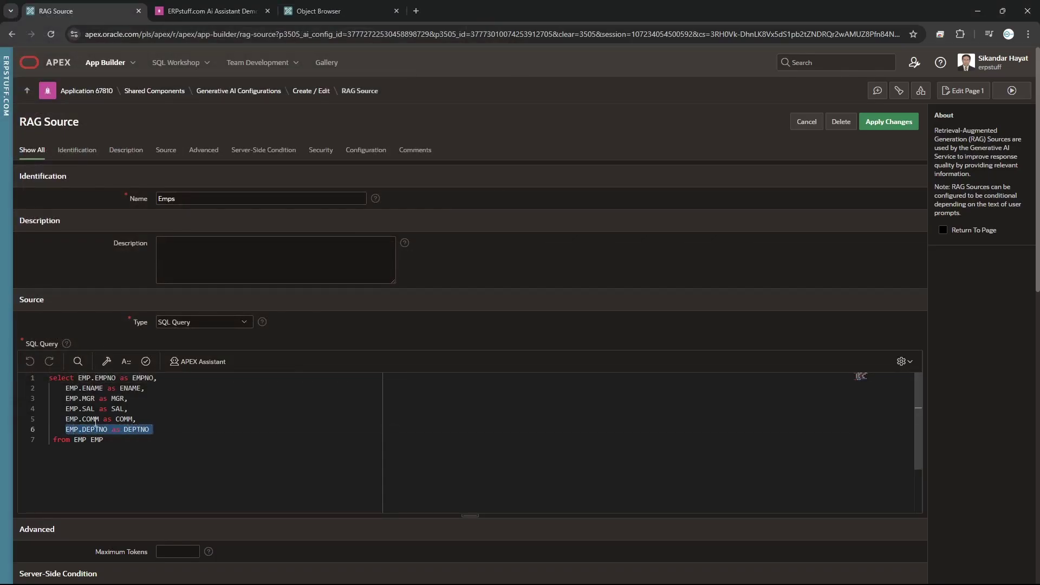
drag(65, 419, 134, 419)
key(ctrl+c)
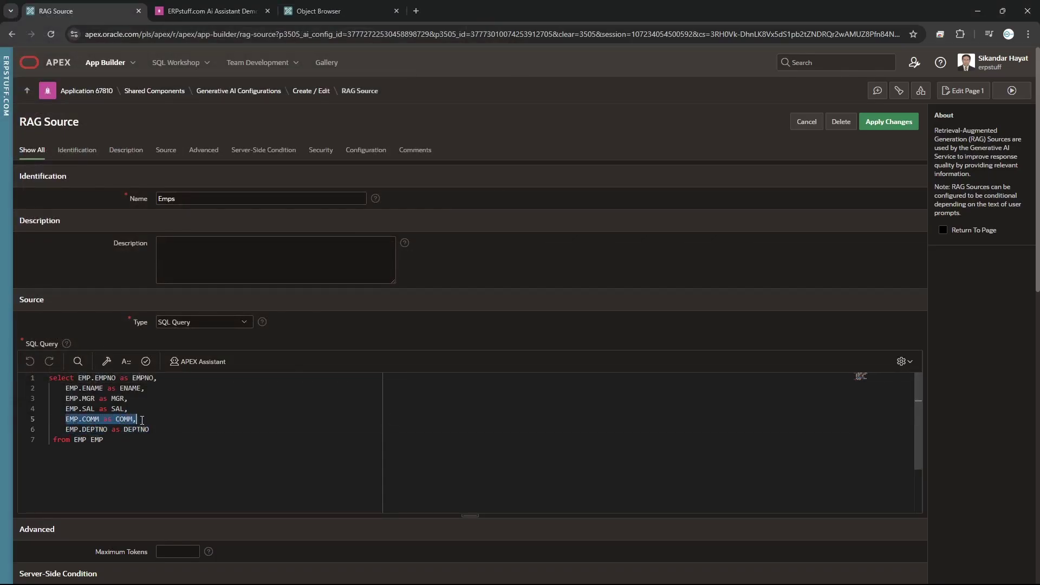
key(End)
text(,)
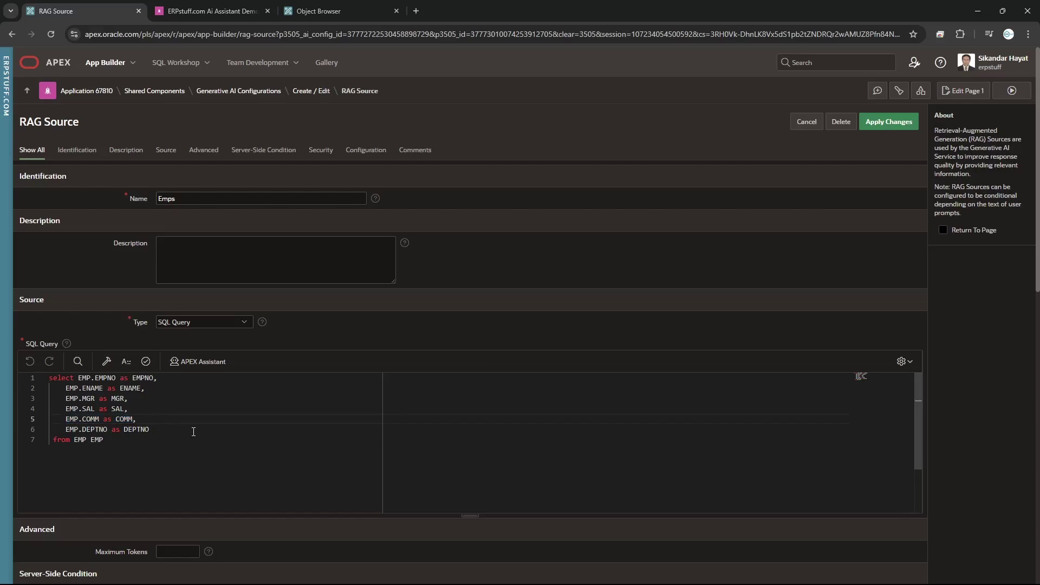
key(Return)
key(ctrl+v)
text(,)
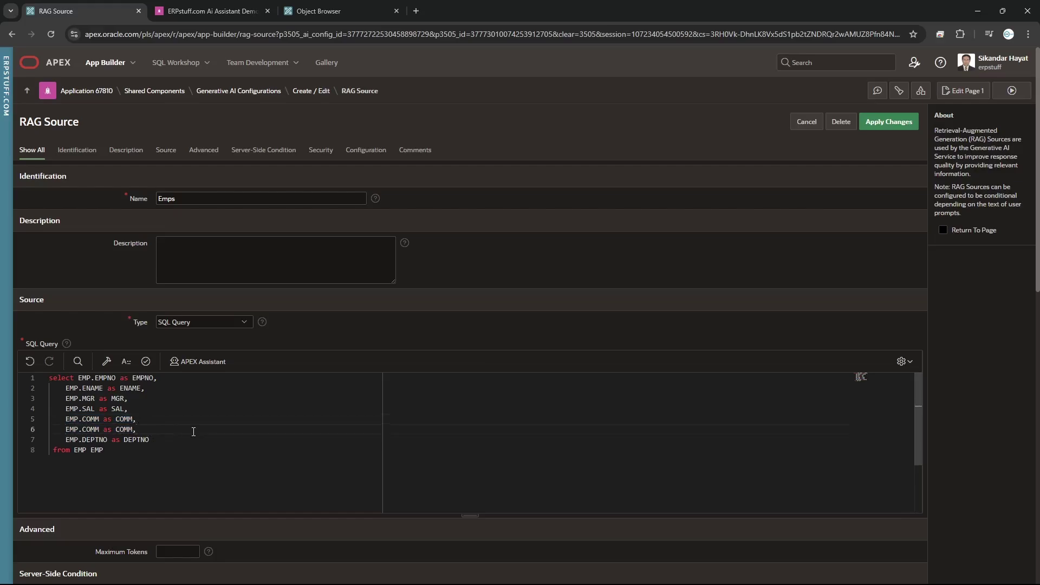
Step: Change the duplicated query line to EMP.STATUS as STATUS, apply the changes, and return to the running assistant demo app
double_click(89, 429)
key(Caps_Lock)
text(STATUS)
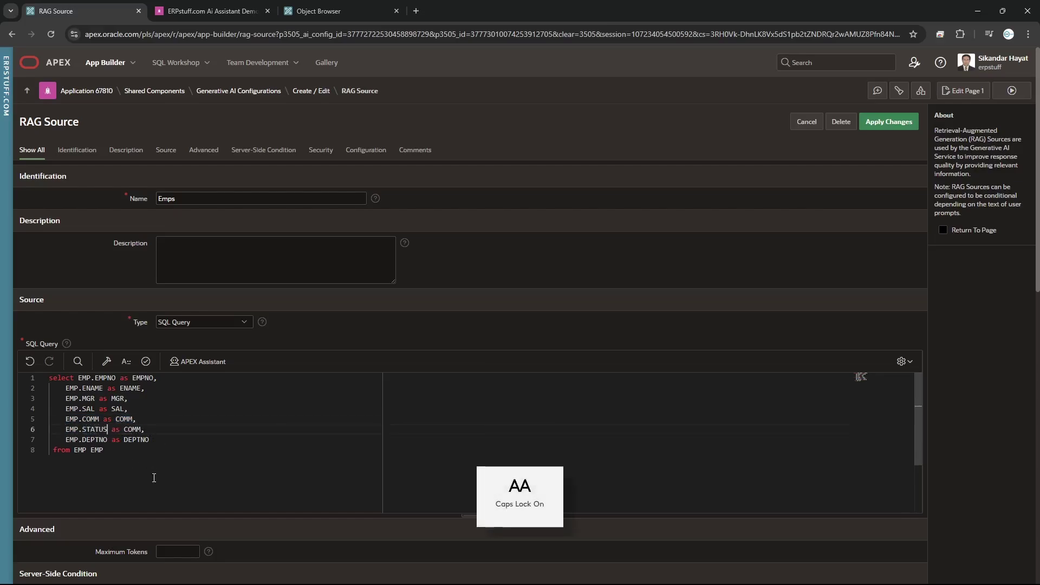
double_click(132, 429)
text(STATUS)
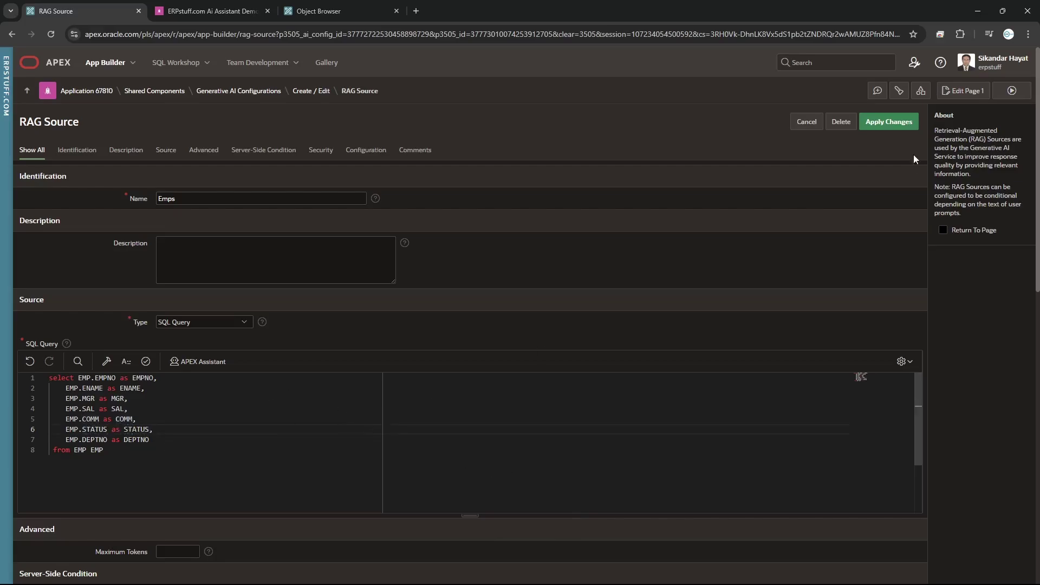
click(888, 121)
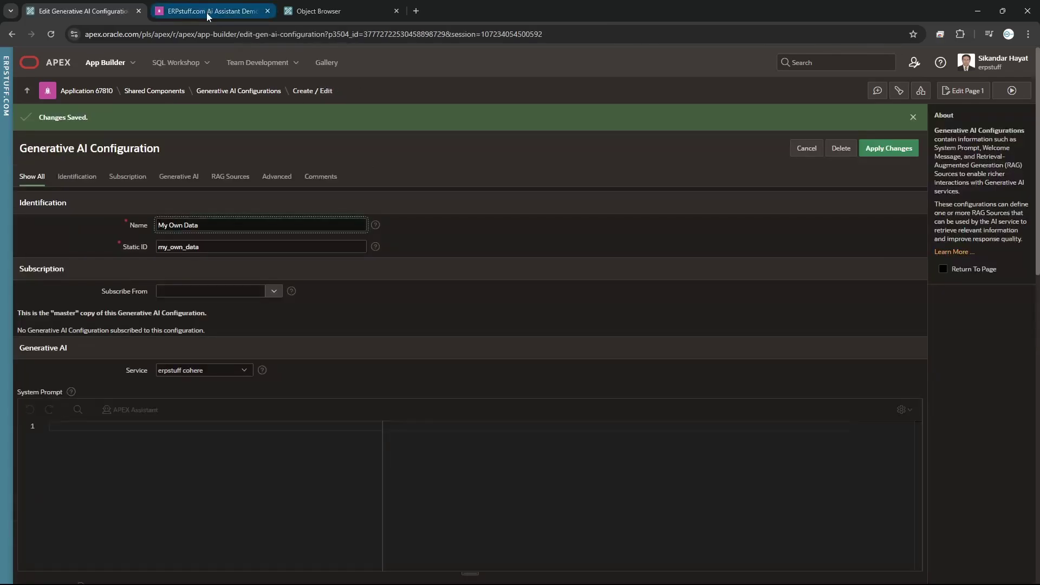
click(208, 11)
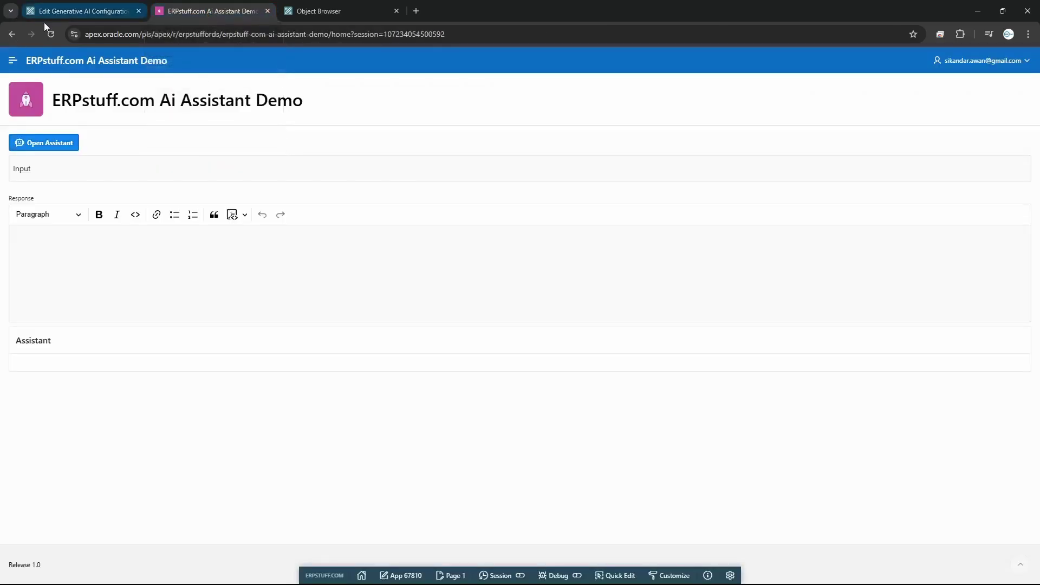
Step: Reload the demo app, ask the assistant "Give count of status of employee?" and close the chat after reading the reply
click(51, 34)
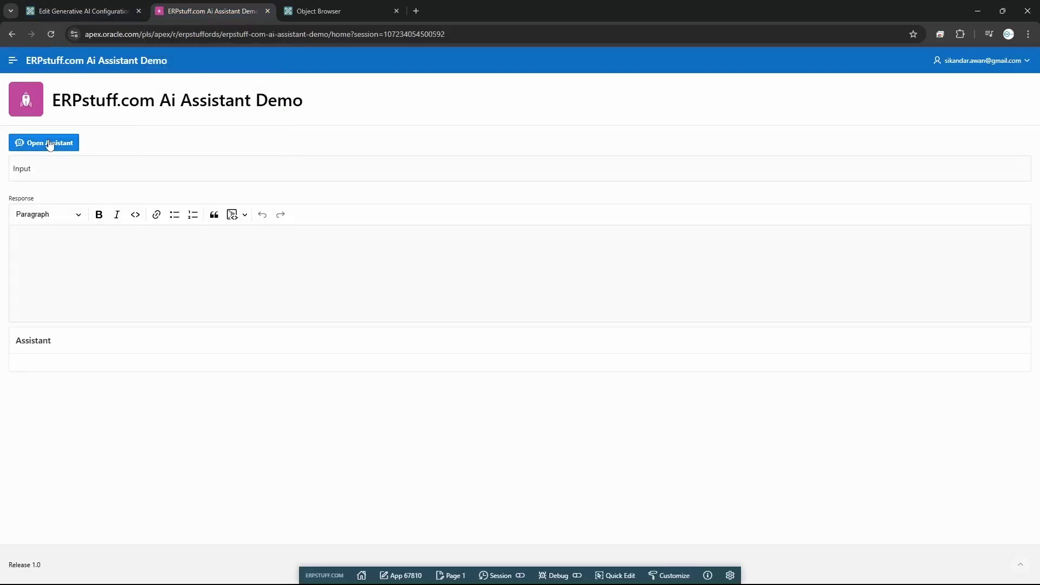
click(19, 142)
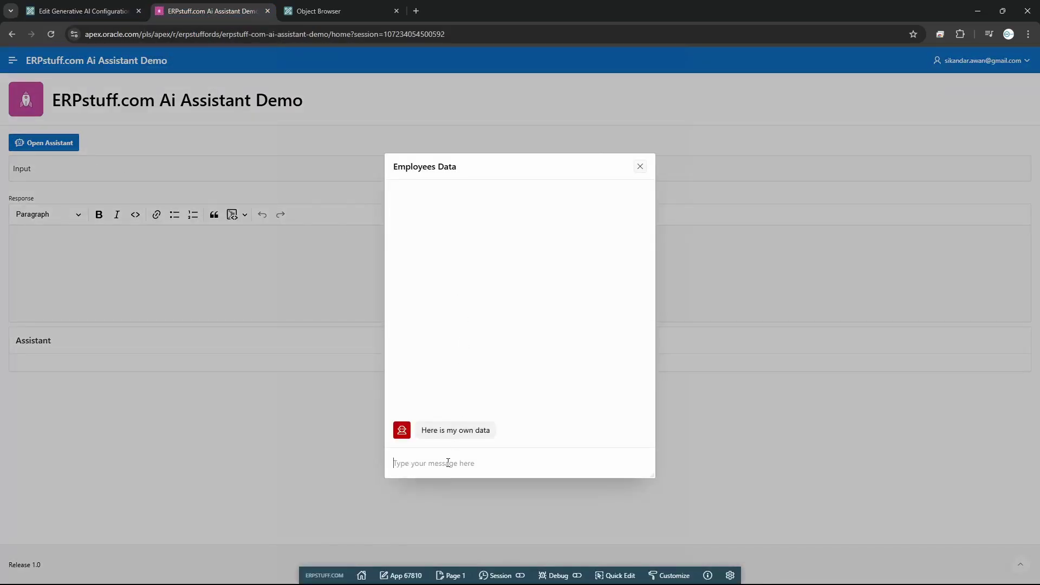
text(gIVE)
key(BackSpace)
key(BackSpace)
key(BackSpace)
key(BackSpace)
key(Caps_Lock)
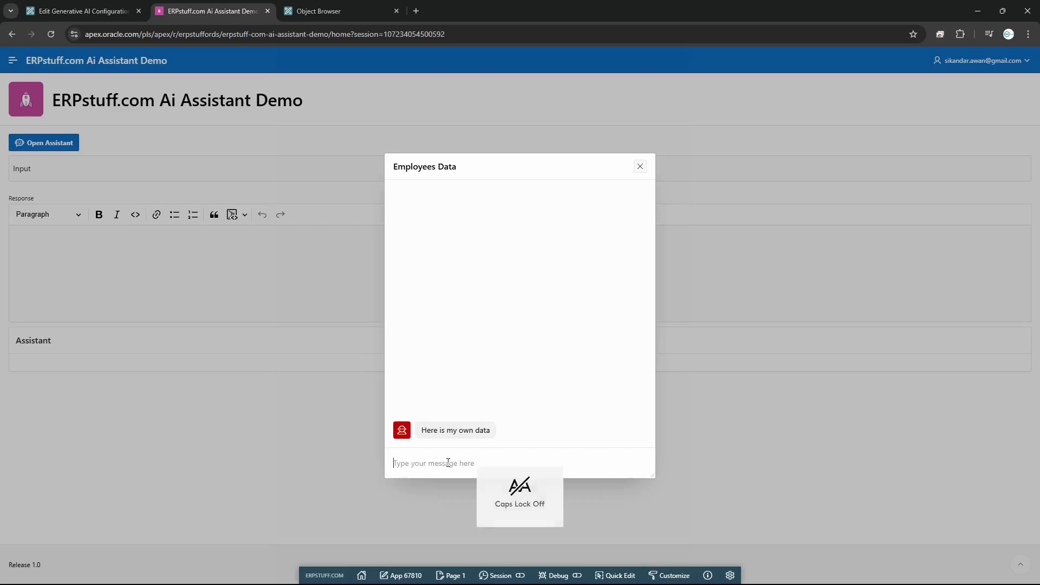
text(Give coun)
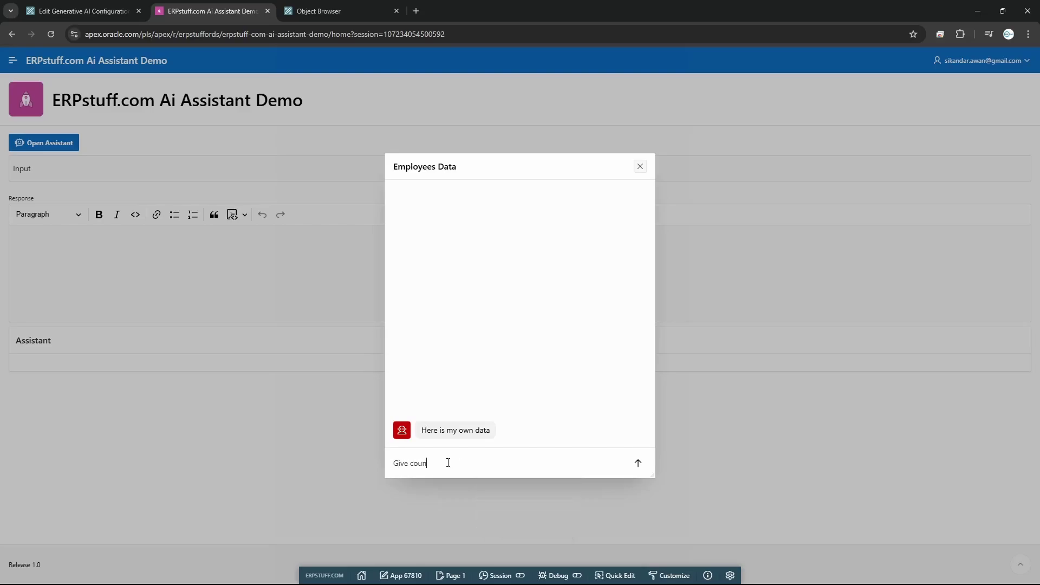
text(t of status of employee?)
key(Return)
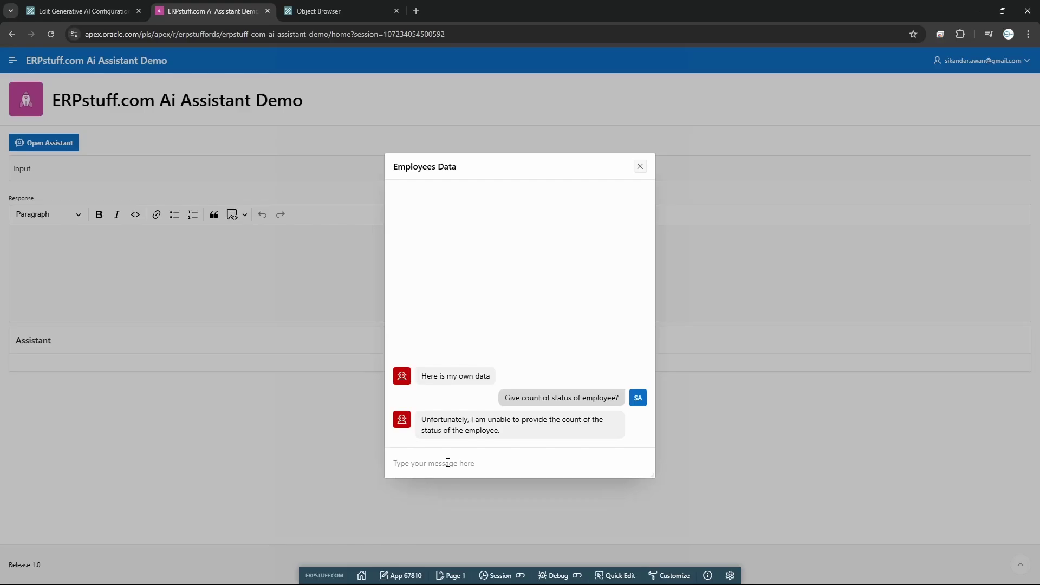
click(642, 167)
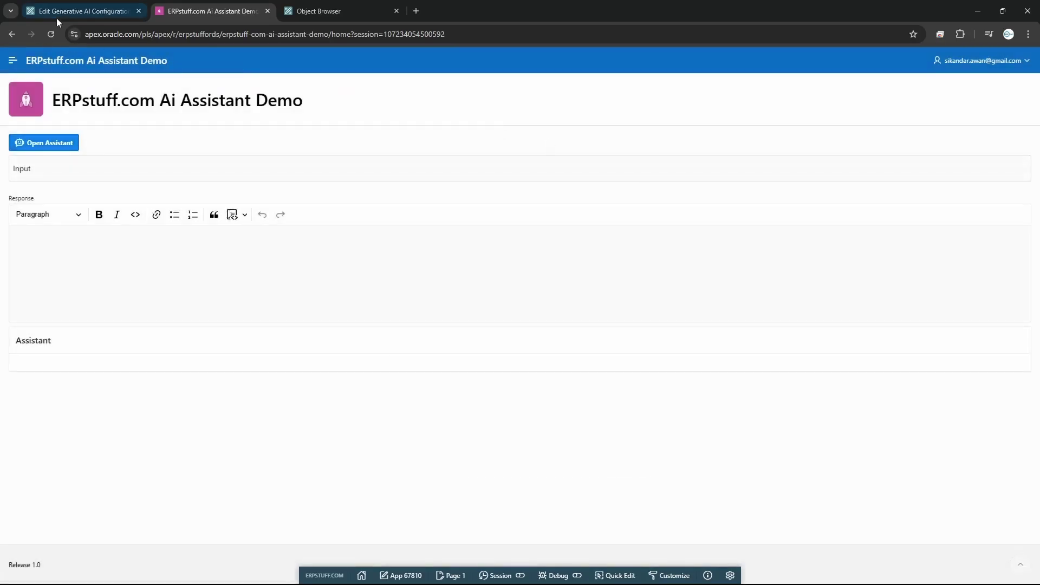
Step: Return to the My Own Data generative AI configuration, check its RAG sources, and apply the changes
click(76, 12)
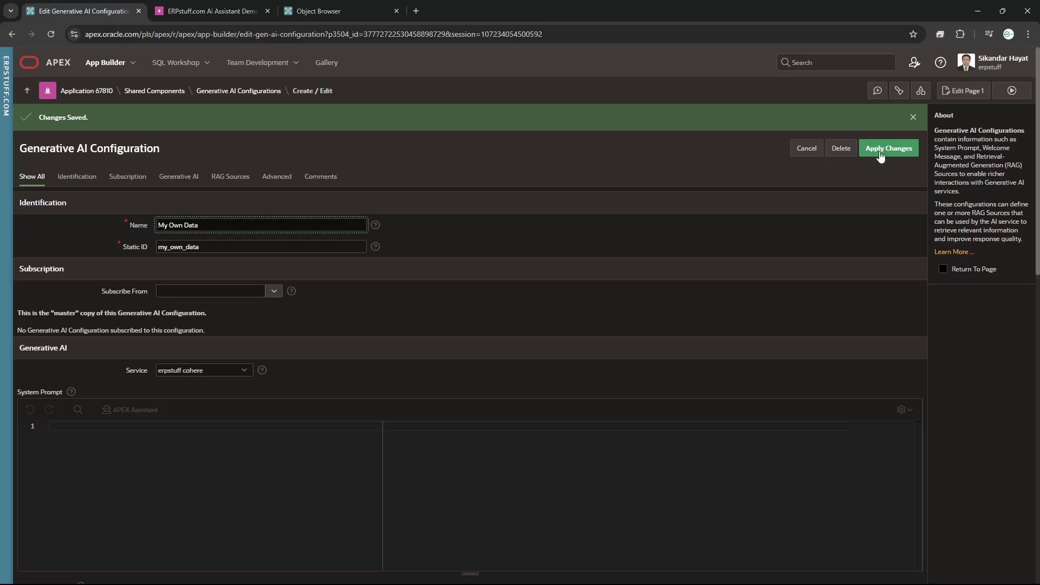
scroll(841, 216, down, 10)
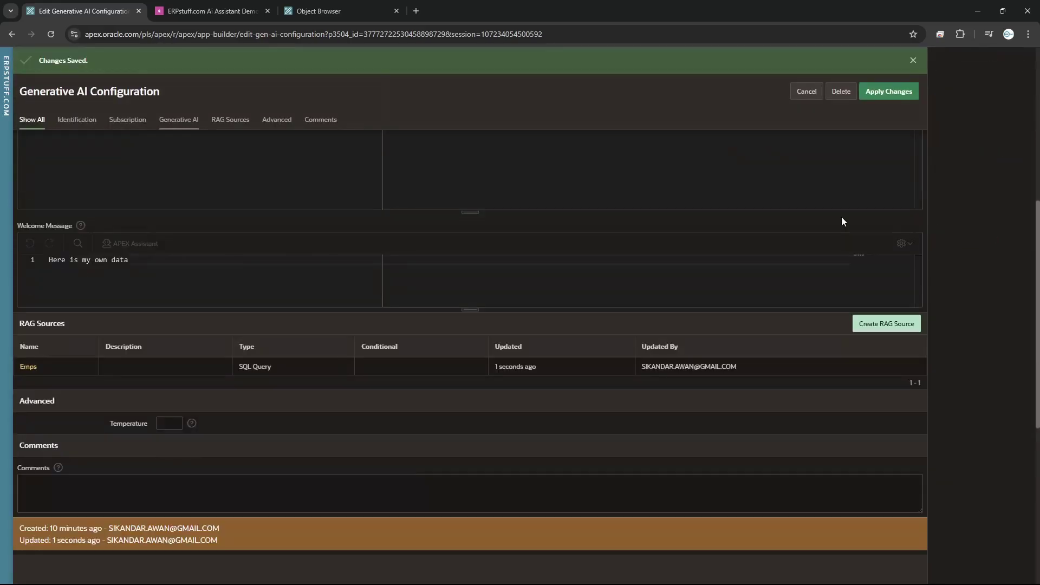
scroll(840, 217, up, 10)
click(887, 154)
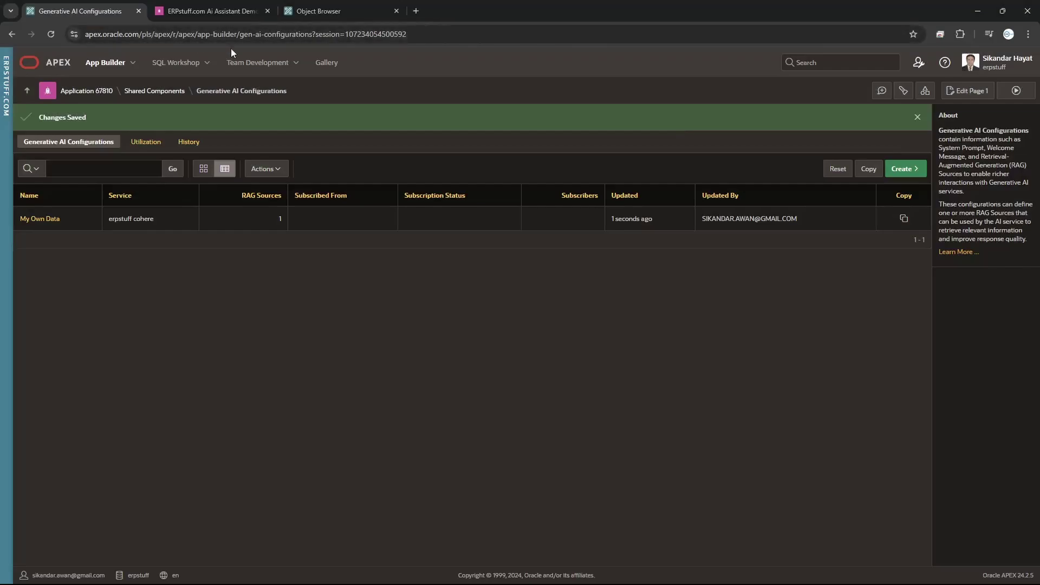
Step: Reopen the Emps RAG source of My Own Data, validate its SQL query, and apply the changes to both the source and the configuration
click(57, 220)
scroll(310, 382, down, 3)
scroll(311, 382, down, 5)
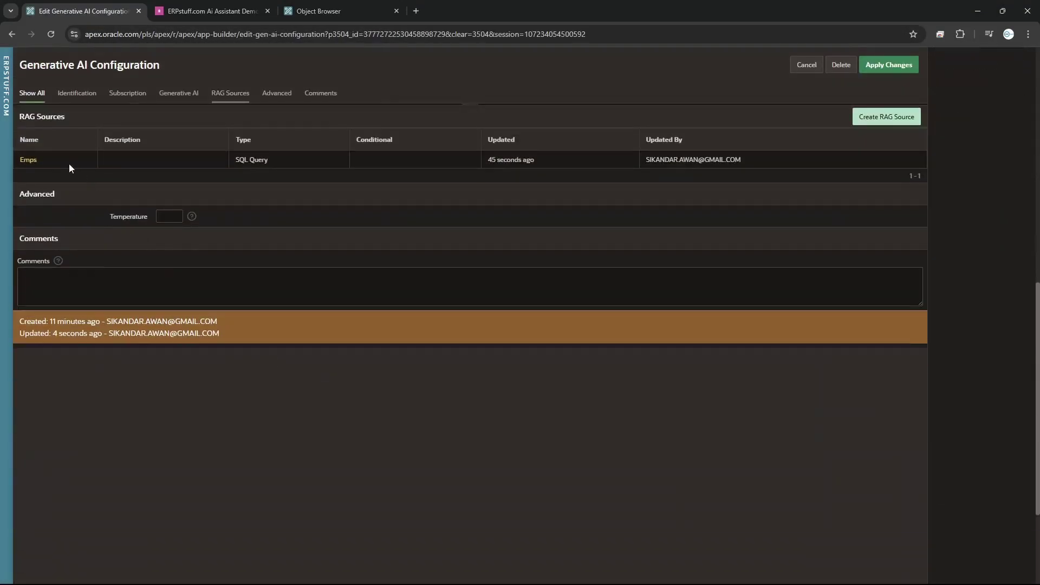
click(25, 160)
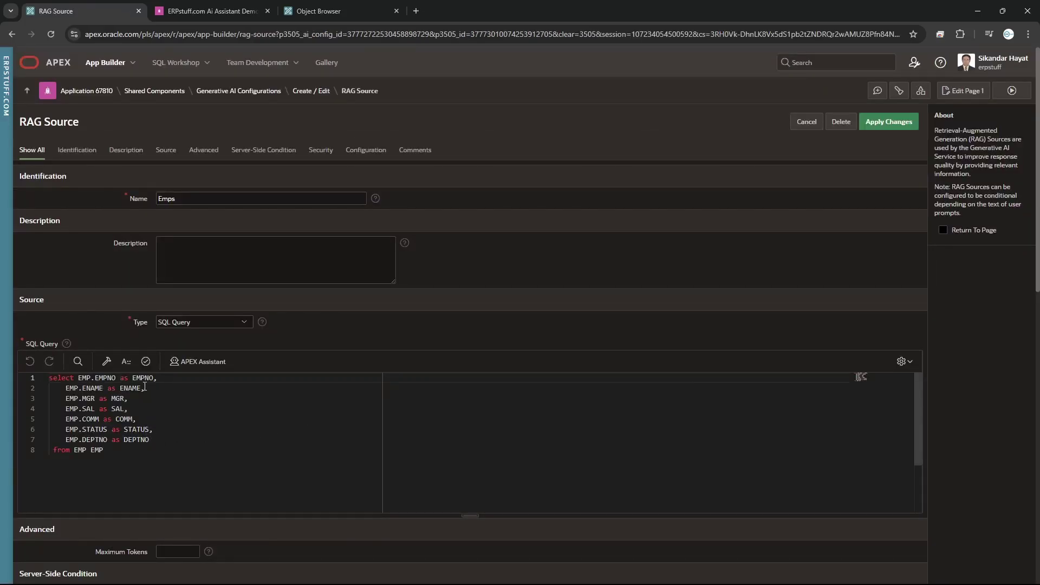
click(146, 361)
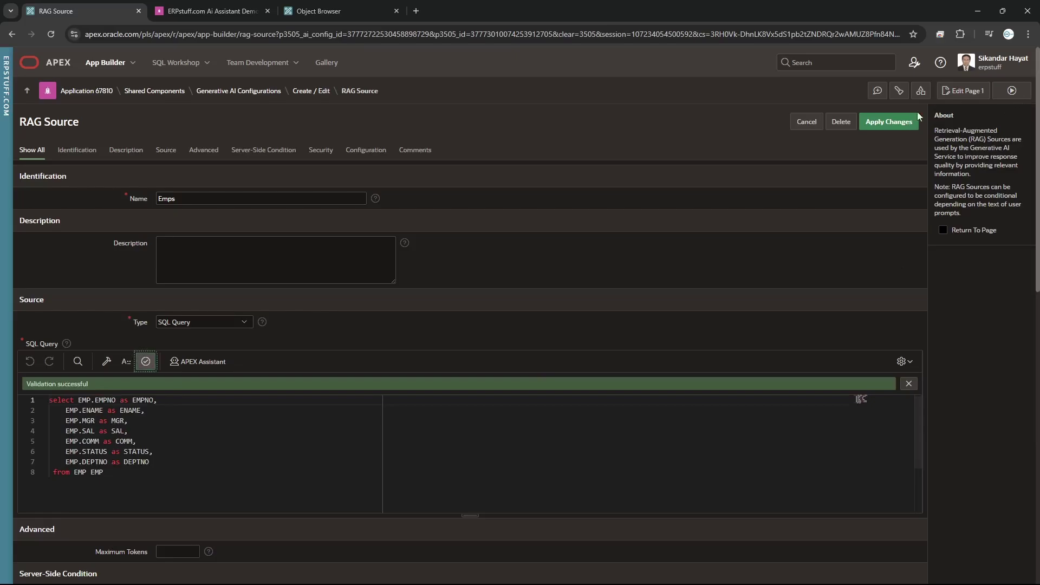
click(902, 128)
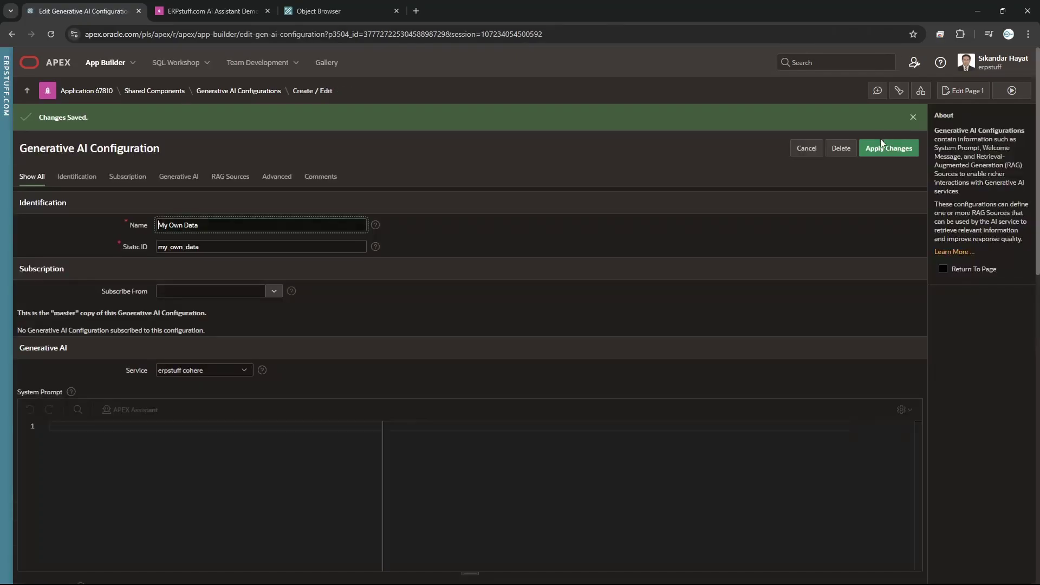
click(869, 148)
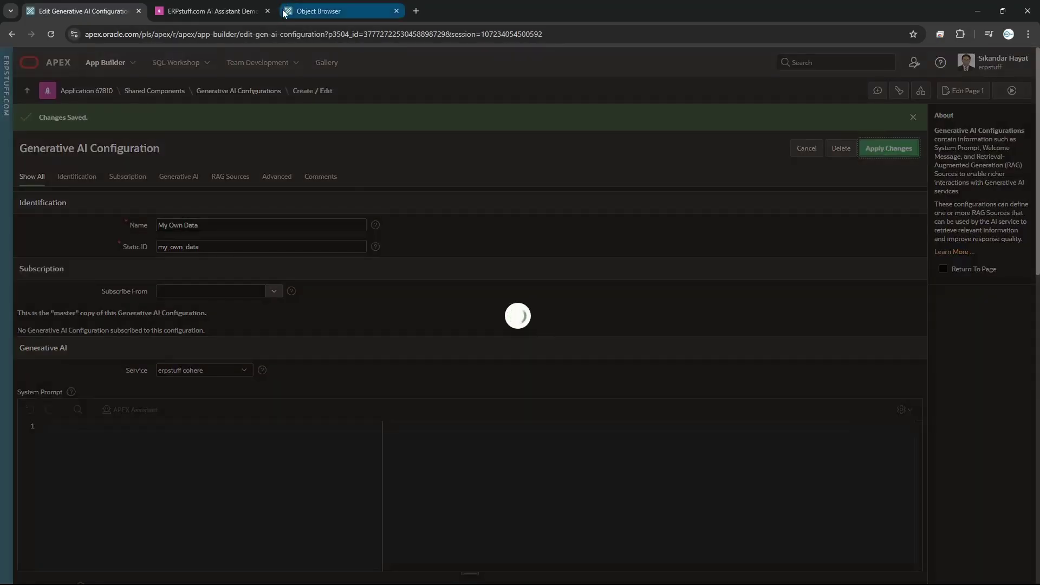
Step: Return to the demo app, open the assistant and ask "Give me count based on each status?"
mouse_move(321, 14)
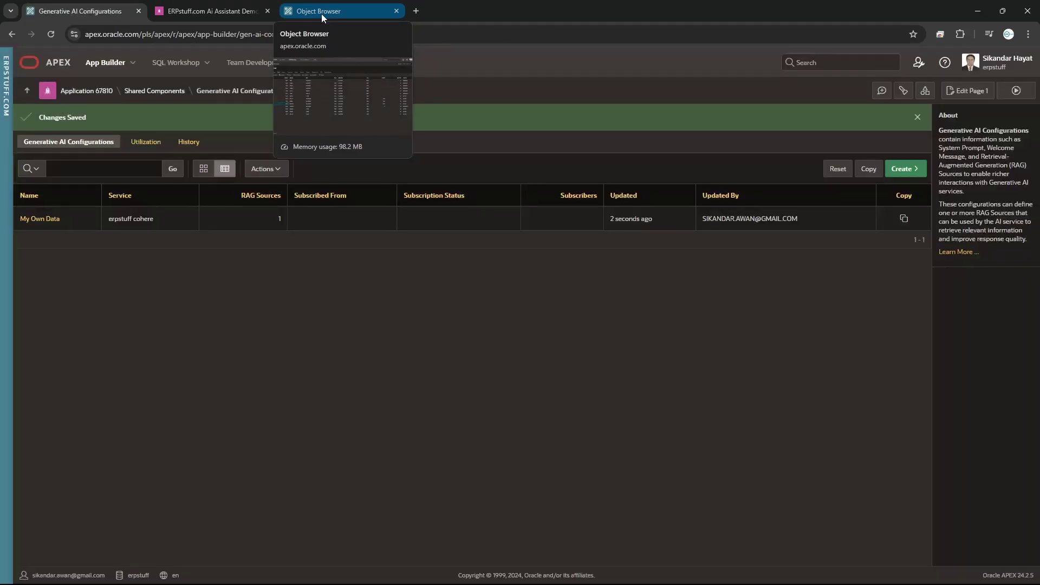
click(210, 11)
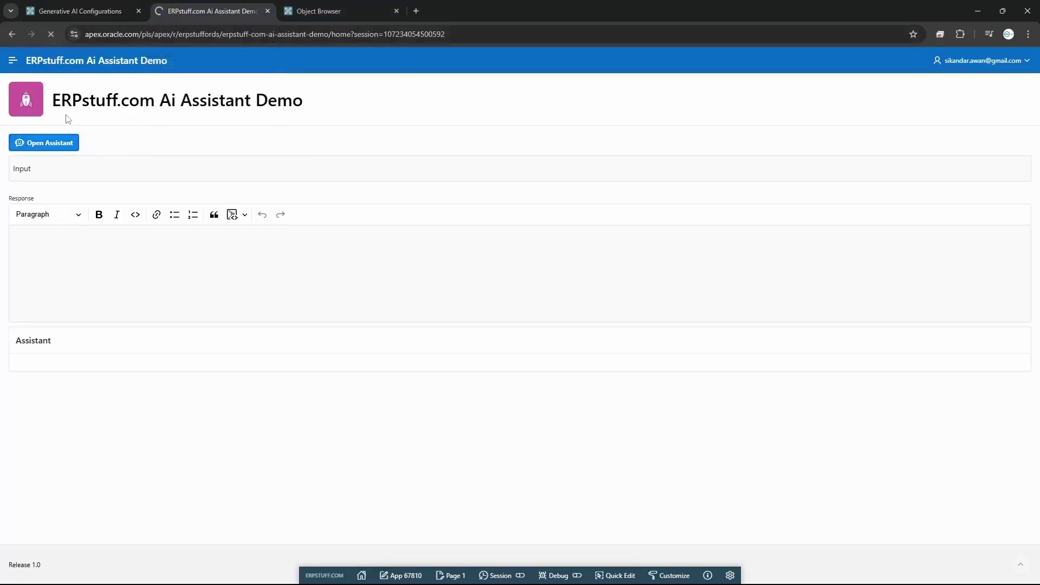
click(60, 144)
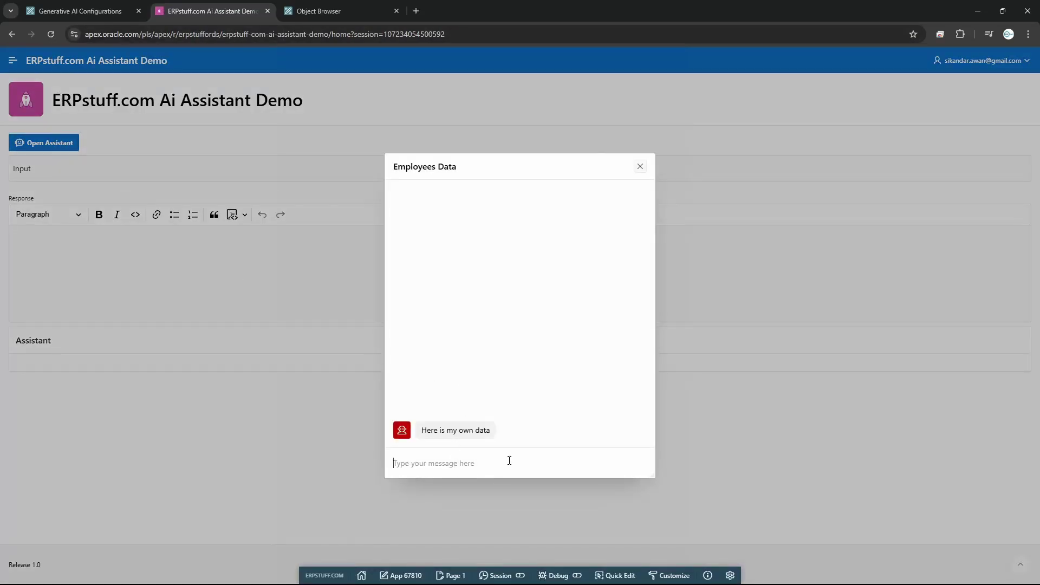
text(Give me count based on status)
key(BackSpace)
key(BackSpace)
key(BackSpace)
key(BackSpace)
key(BackSpace)
key(BackSpace)
text(each status?)
key(Return)
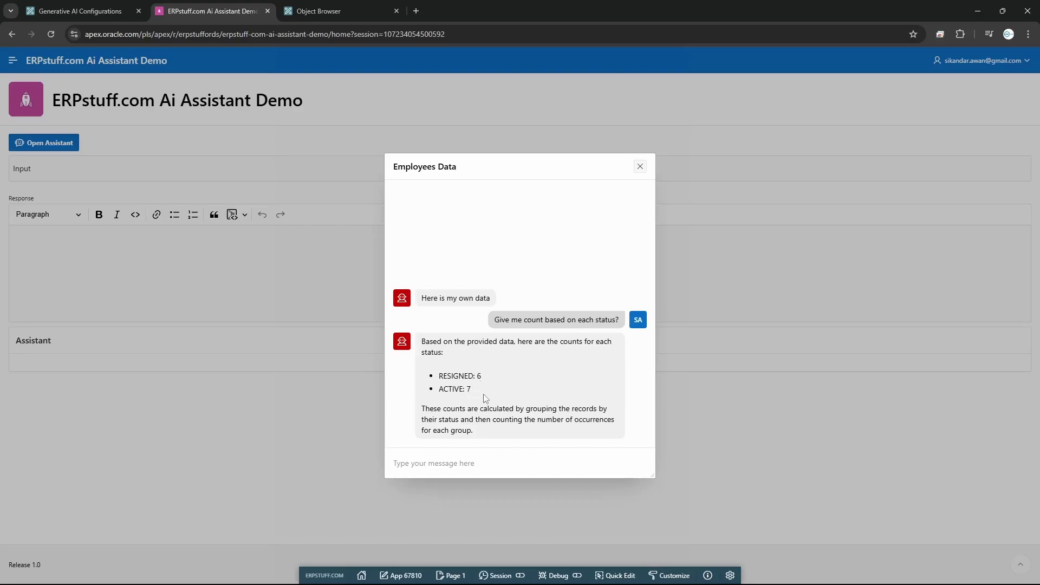
Step: Check the EMP table data in Object Browser, and reopen the Emps RAG source of the My Own Data configuration
click(336, 13)
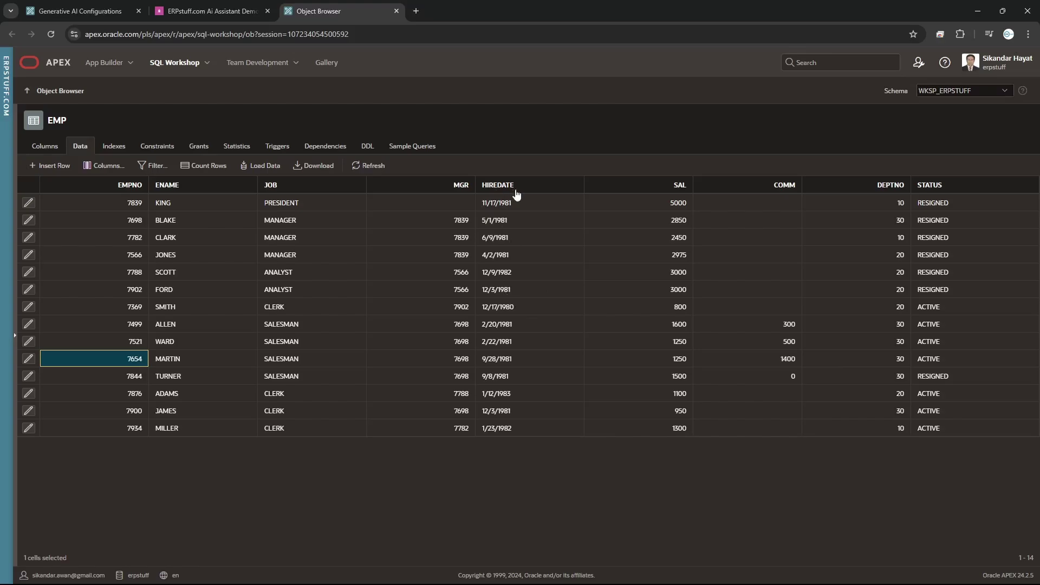
mouse_move(500, 191)
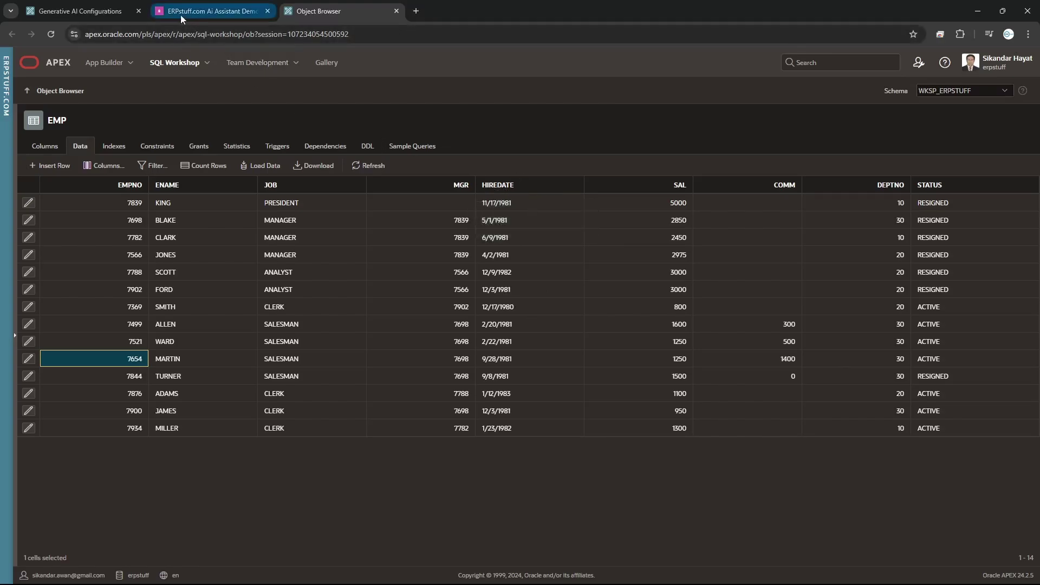
click(63, 11)
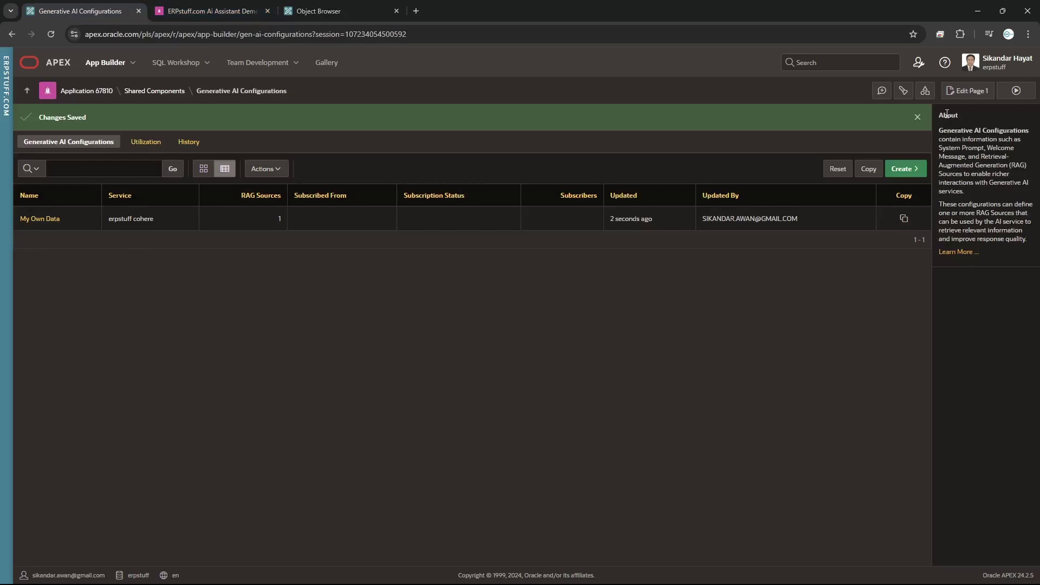
click(43, 218)
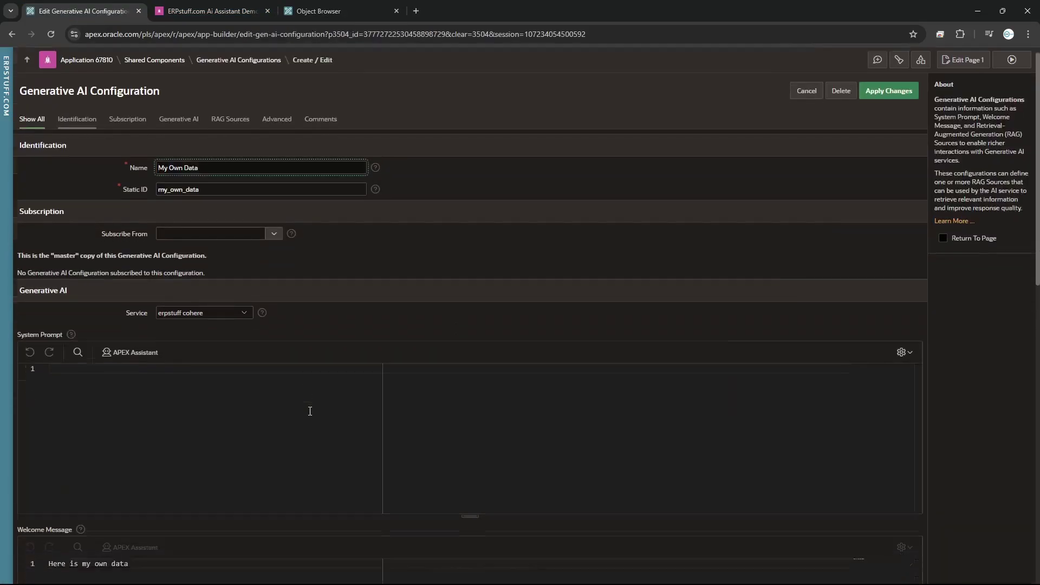
scroll(309, 414, down, 6)
click(29, 341)
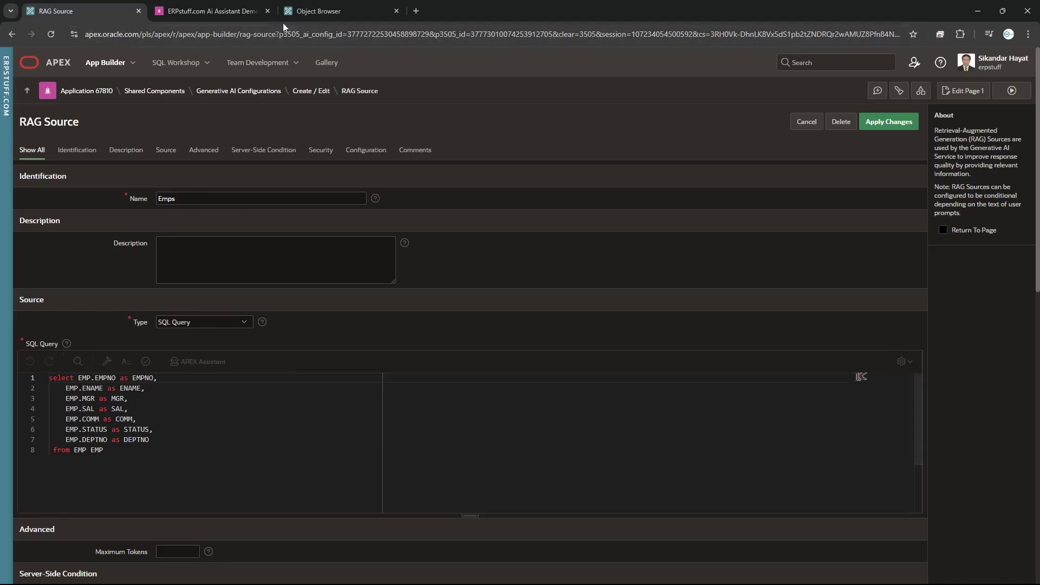
Step: Inspect the HIREDATE column in the EMP table data and return to the Emps RAG source
click(308, 16)
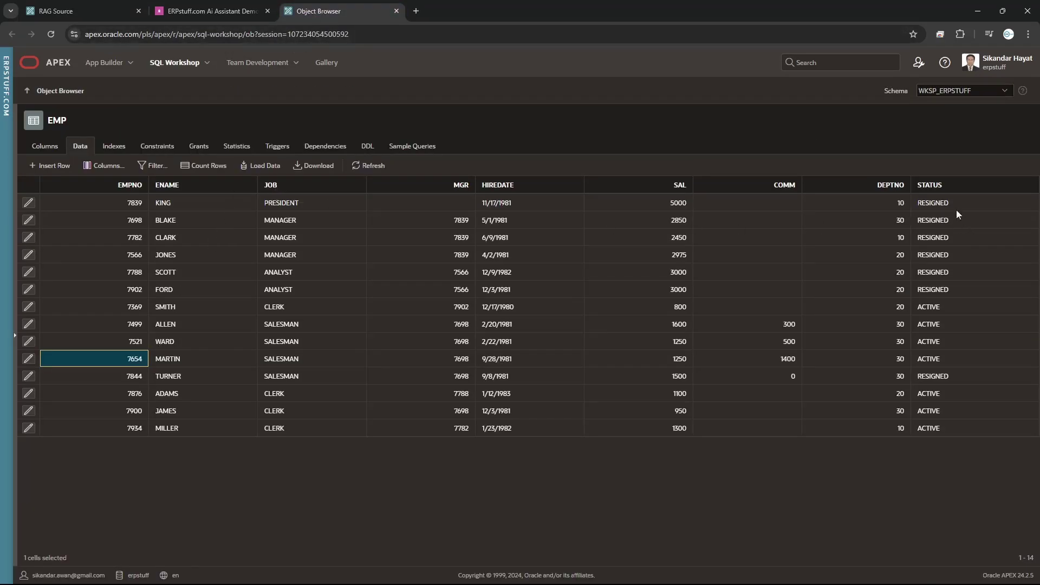
click(485, 189)
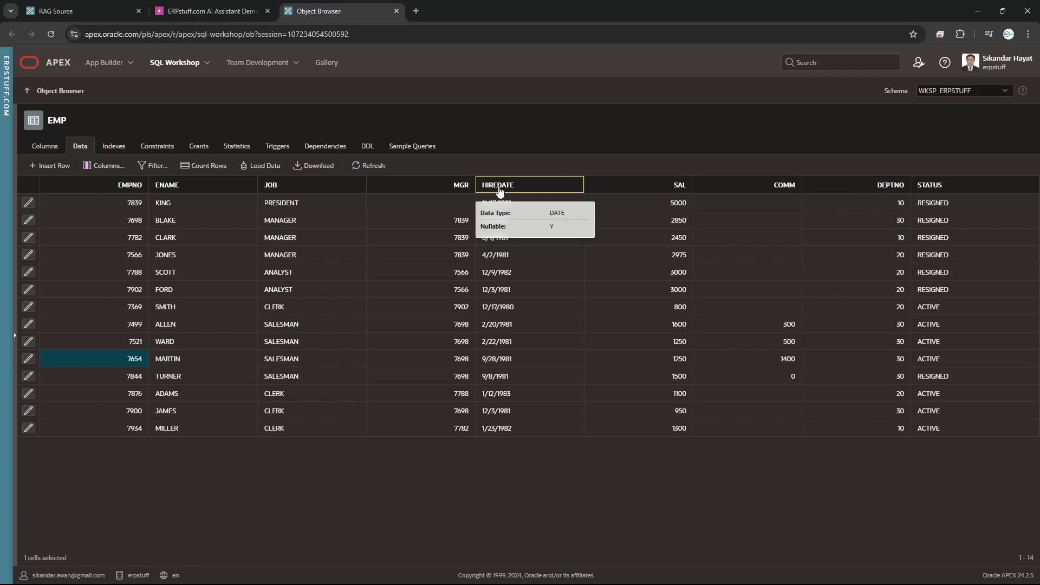
right_click(499, 191)
click(98, 14)
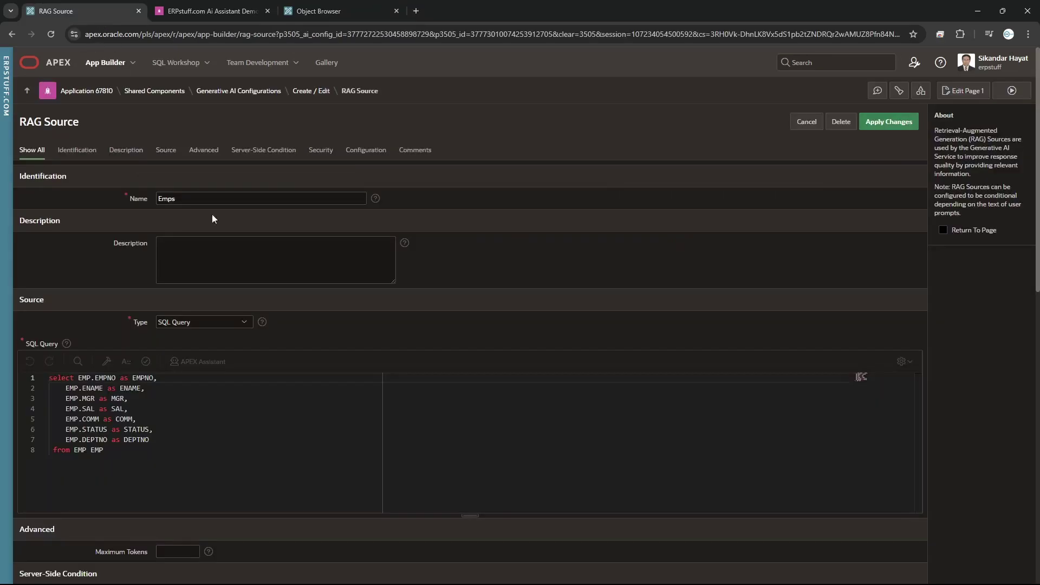
Step: Duplicate the EMP.STATUS as STATUS line in the Emps SQL query, directly above the DEPTNO line
drag(154, 429, 65, 430)
key(ctrl+c)
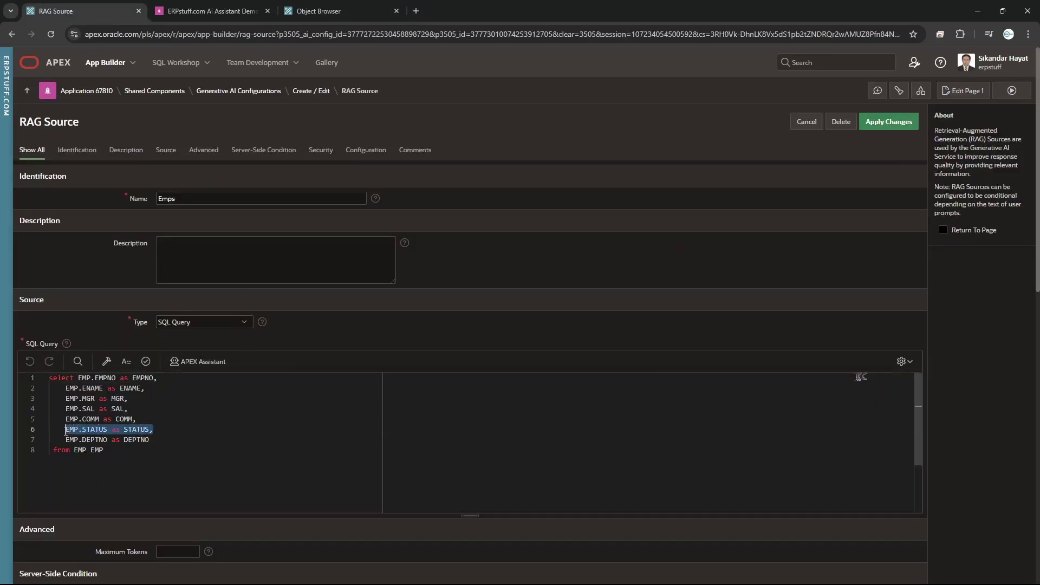
click(163, 433)
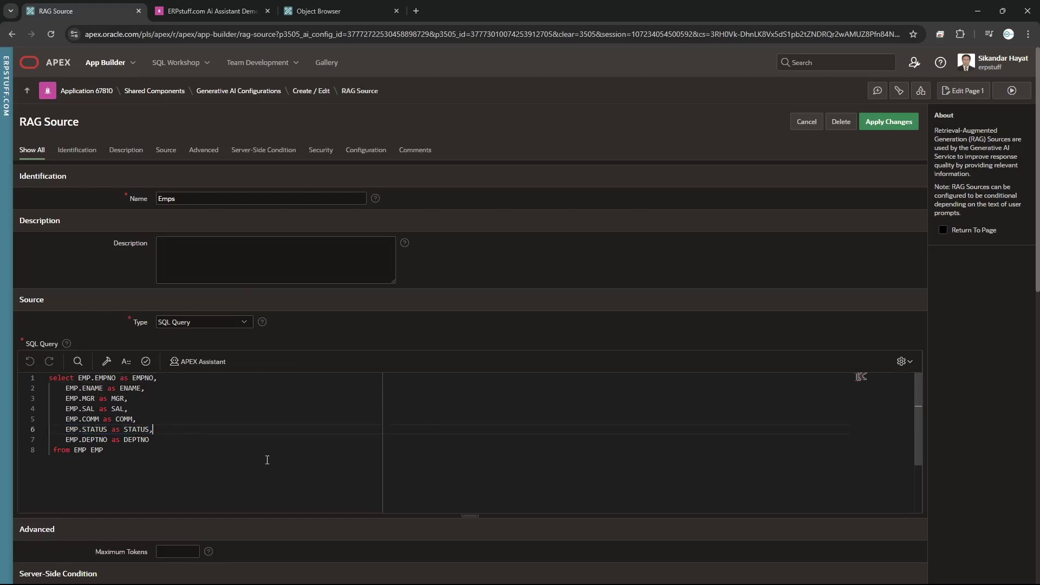
key(Return)
key(ctrl+v)
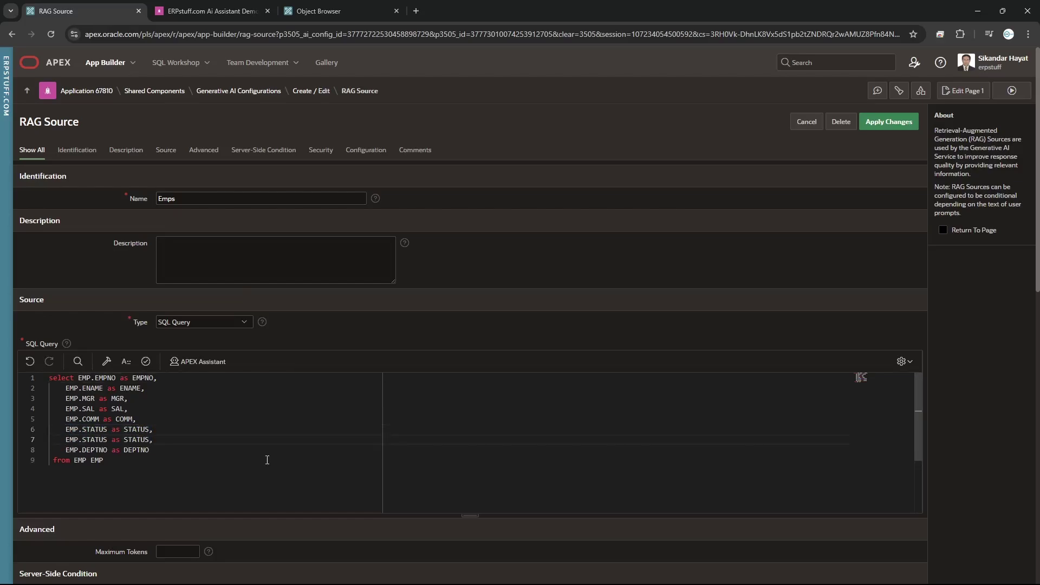
Step: Change the duplicated query line to EMP.HIREDATE as HIREDATE and apply the changes to the RAG source
double_click(100, 438)
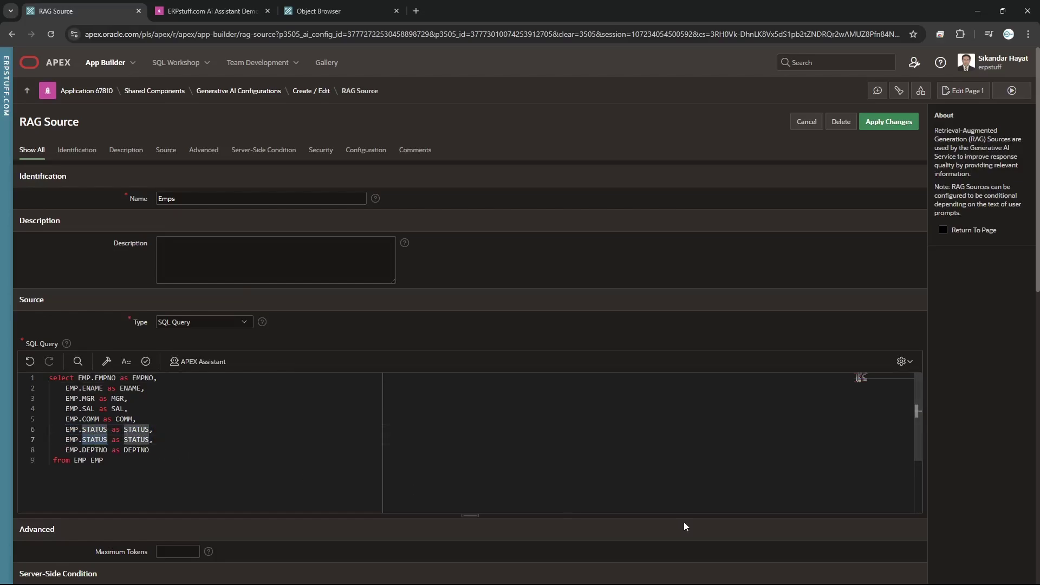
text(hi)
key(BackSpace)
key(BackSpace)
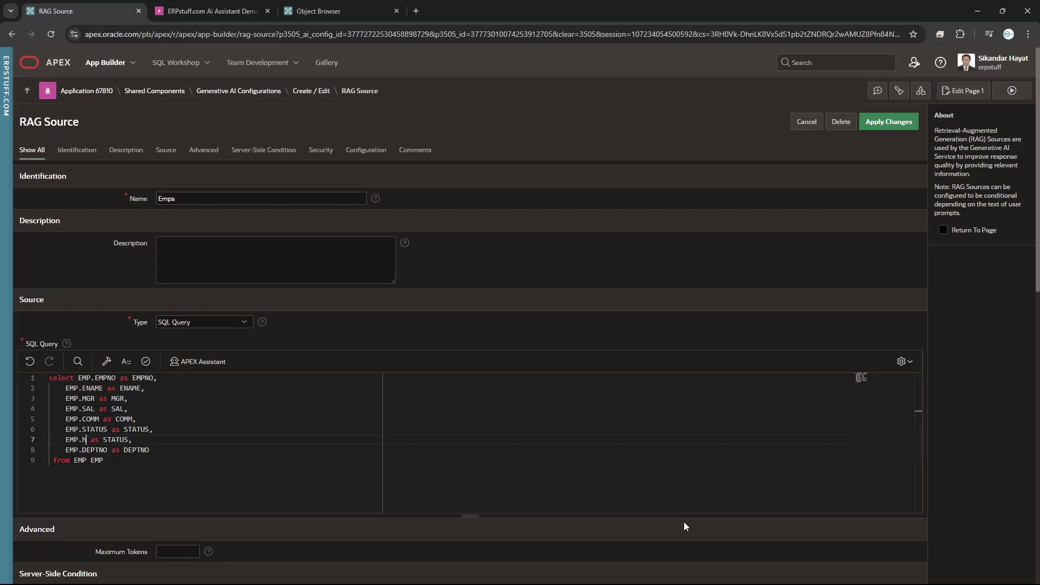
key(Caps_Lock)
text(HIREDATE)
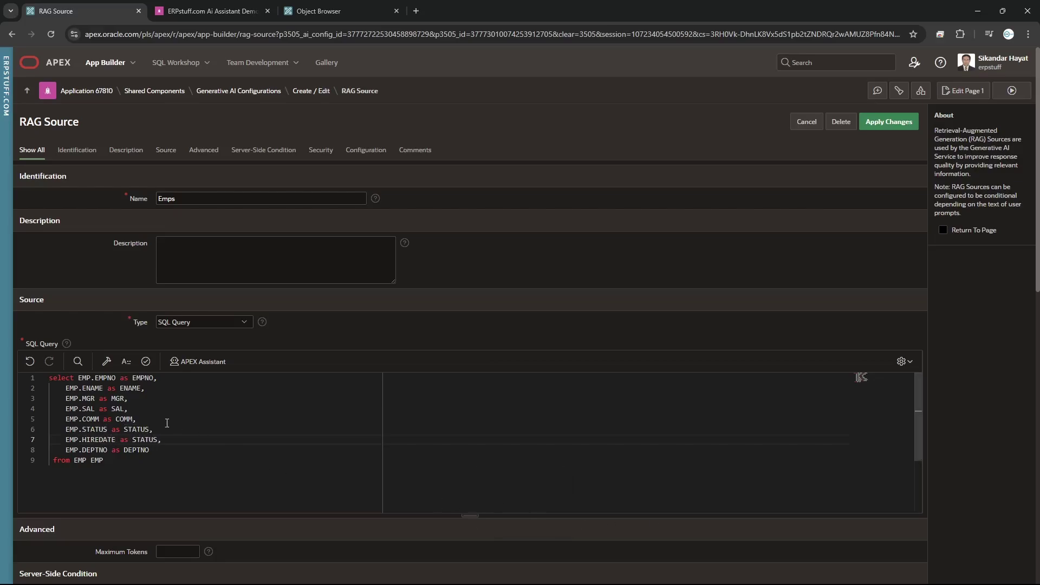
double_click(108, 439)
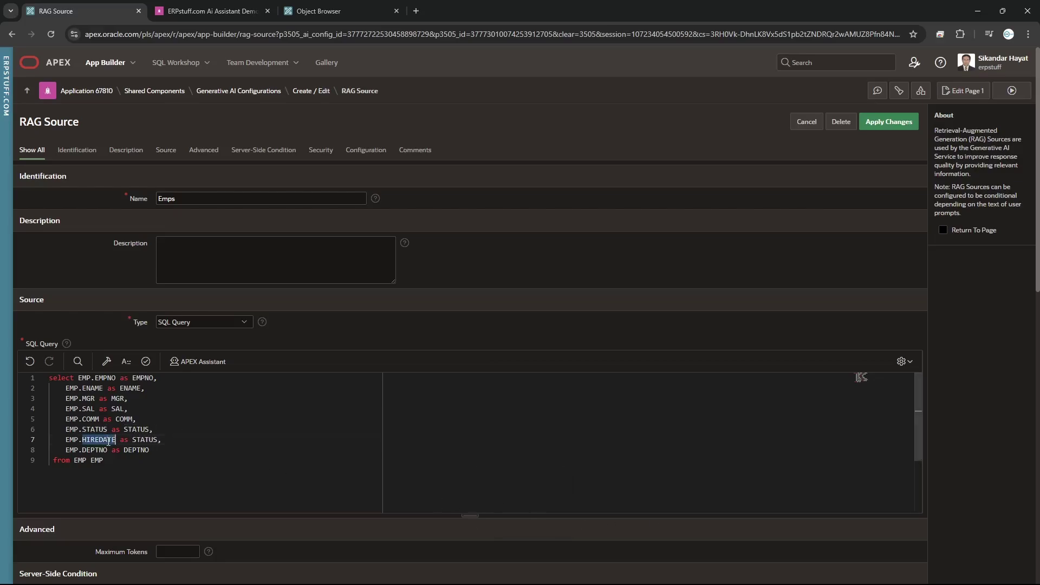
key(ctrl+c)
double_click(146, 440)
key(ctrl+v)
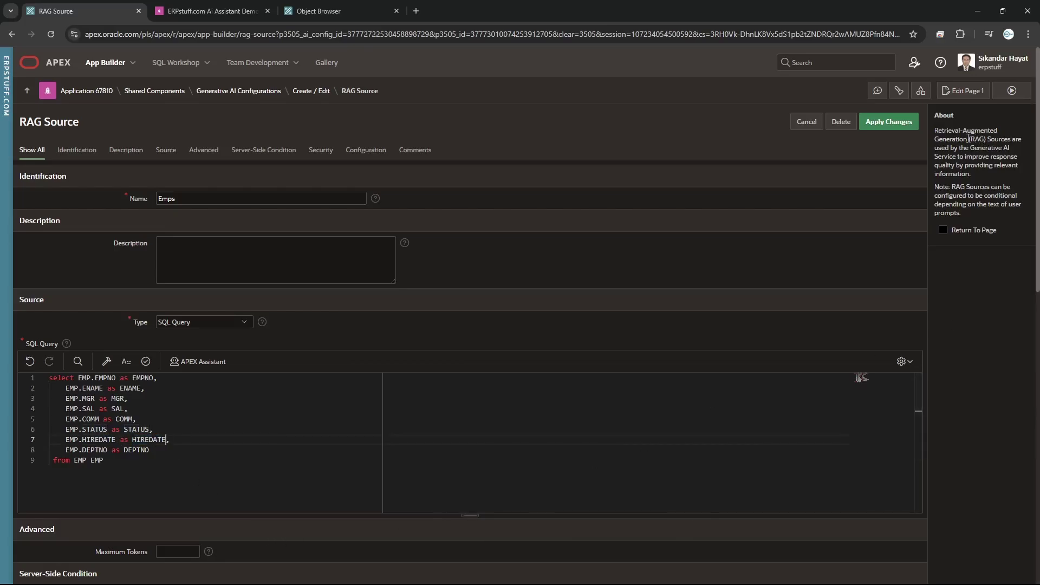
click(904, 125)
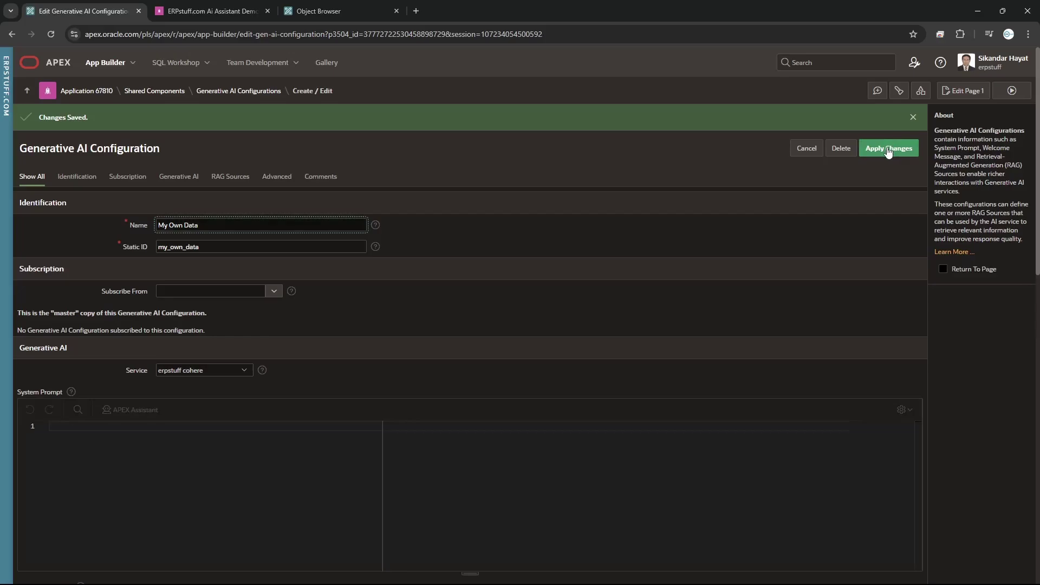
Step: Apply the My Own Data configuration changes, reload the demo application page and open its assistant
click(887, 149)
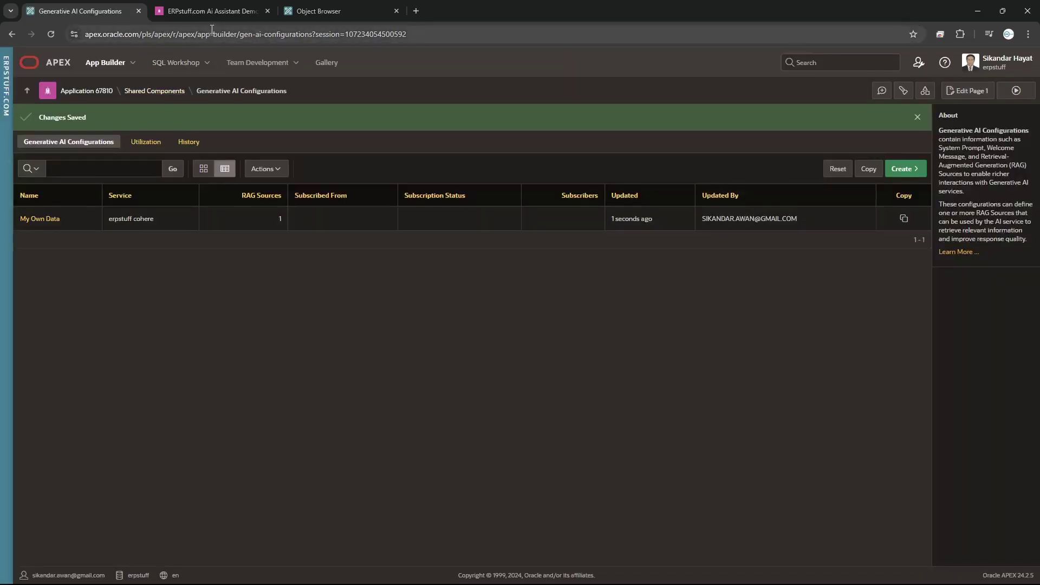
click(212, 11)
click(49, 36)
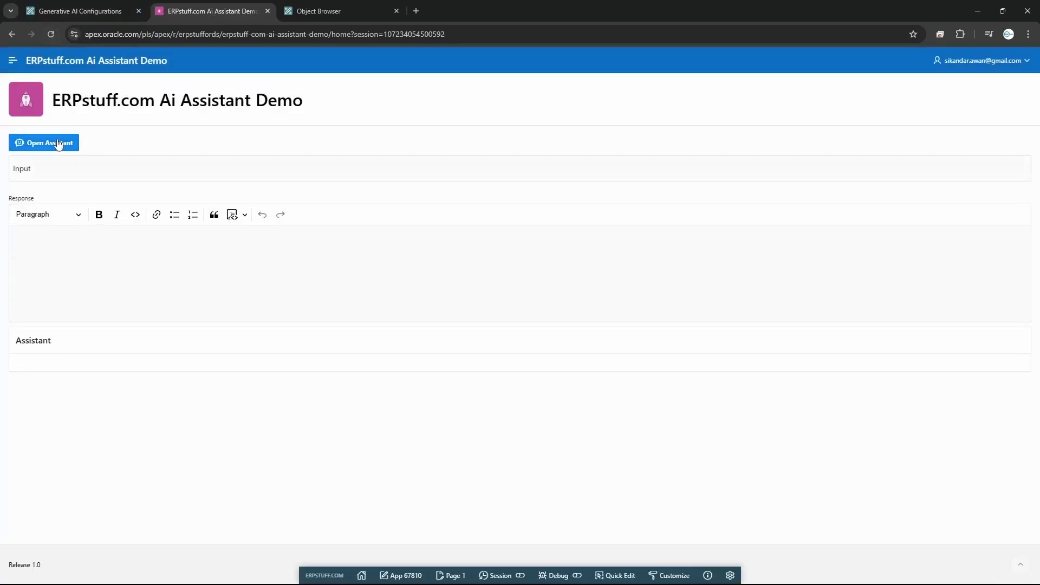
click(58, 144)
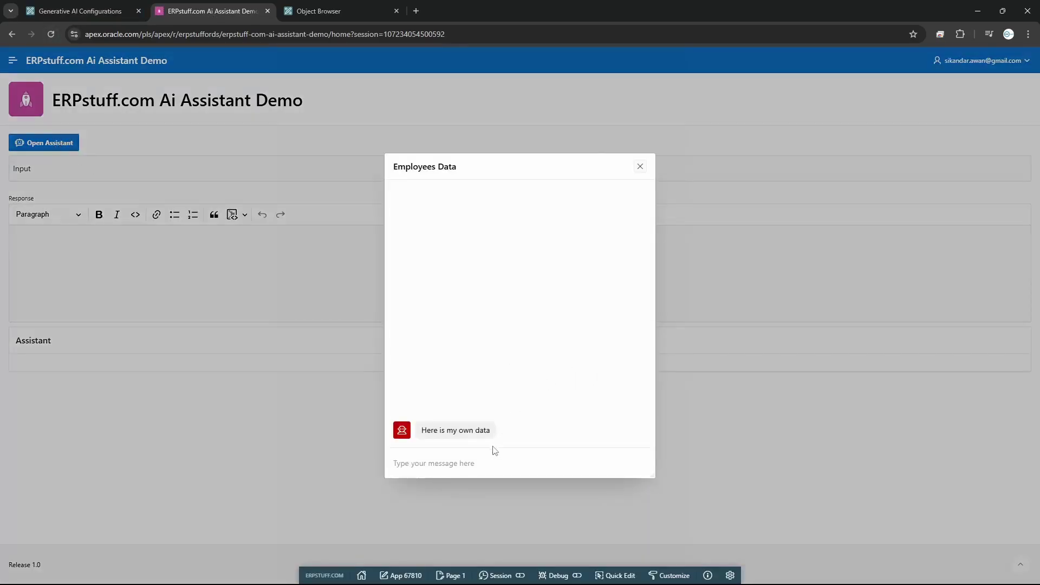
Step: Ask the assistant "find name and hiredate of newest employee"
text(FIN)
key(BackSpace)
key(BackSpace)
key(BackSpace)
key(BackSpace)
key(BackSpace)
key(Caps_Lock)
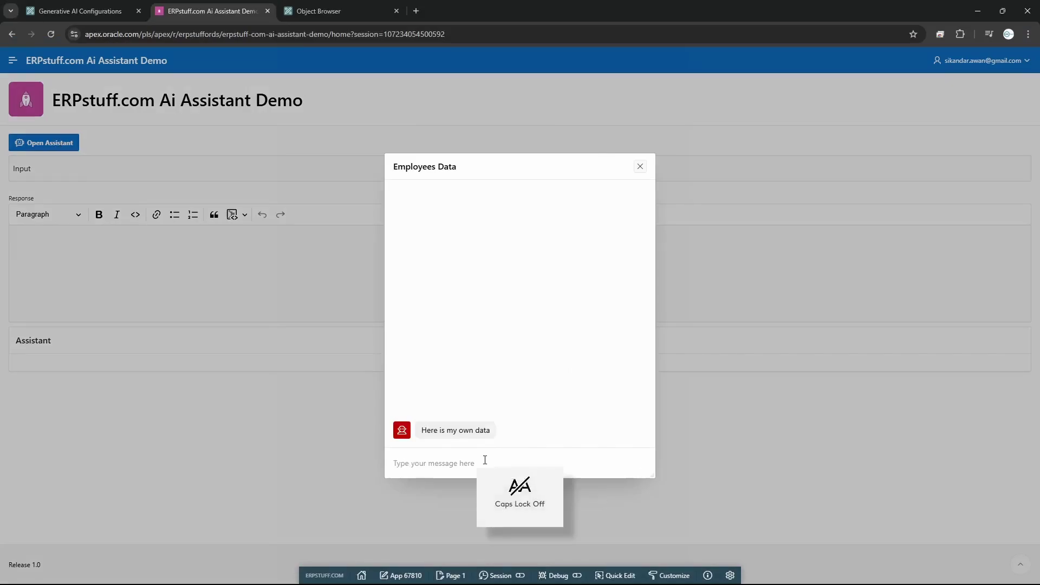
text(find new)
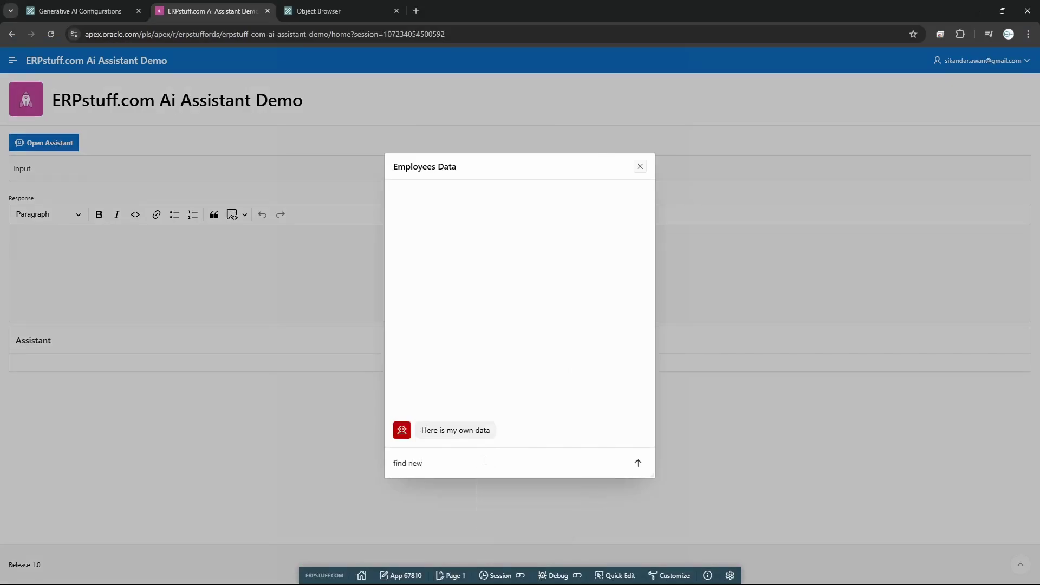
text(est employee)
click(405, 466)
text(name and hiredat)
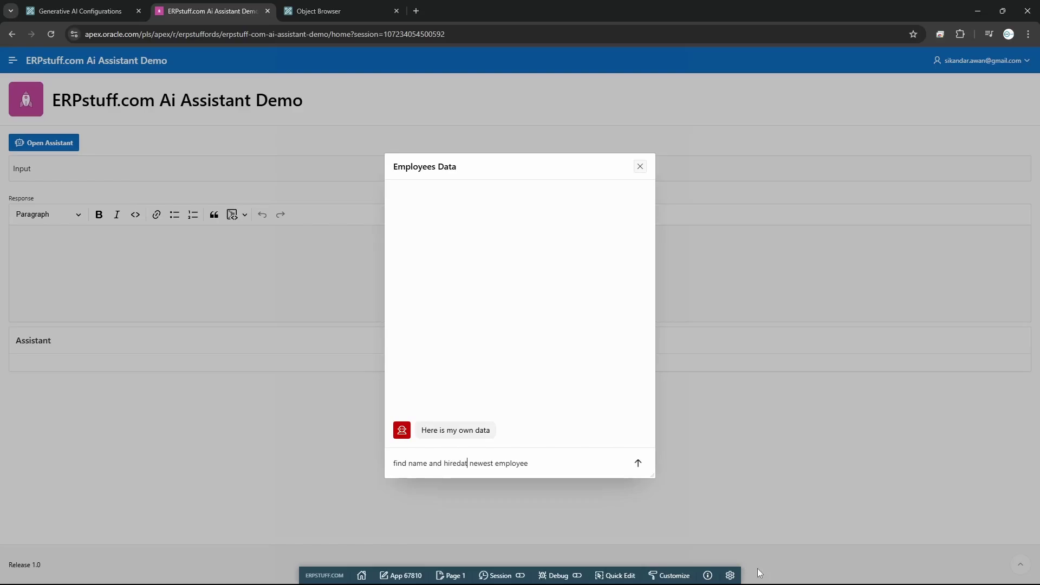
text(e pf)
key(BackSpace)
key(BackSpace)
text(of)
click(636, 462)
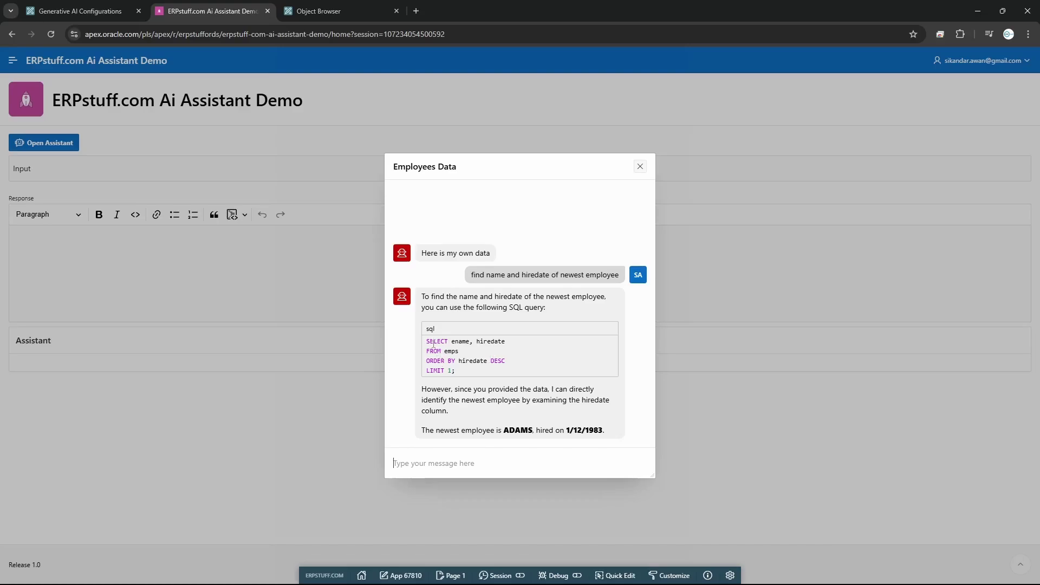
Step: Examine the SQL and employee in the answer, compare them with the EMP table's hire dates, and return to the assistant
drag(427, 341, 515, 370)
click(527, 364)
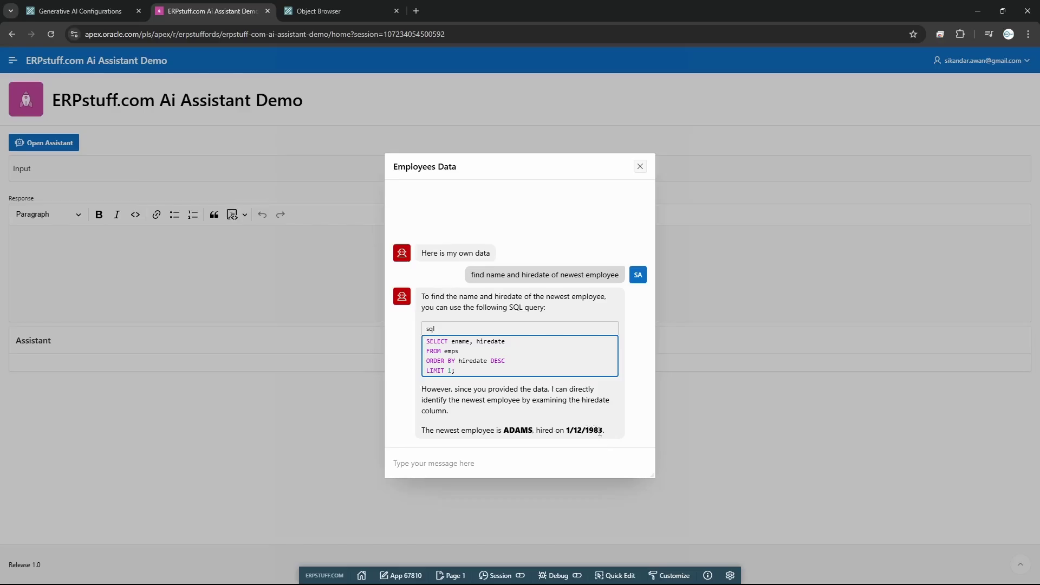
click(330, 12)
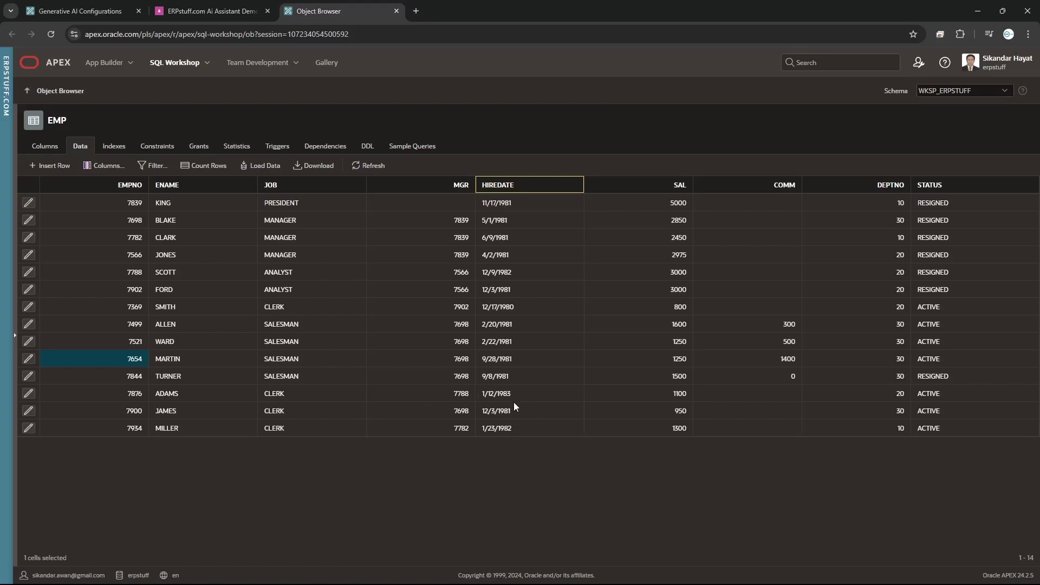
click(212, 11)
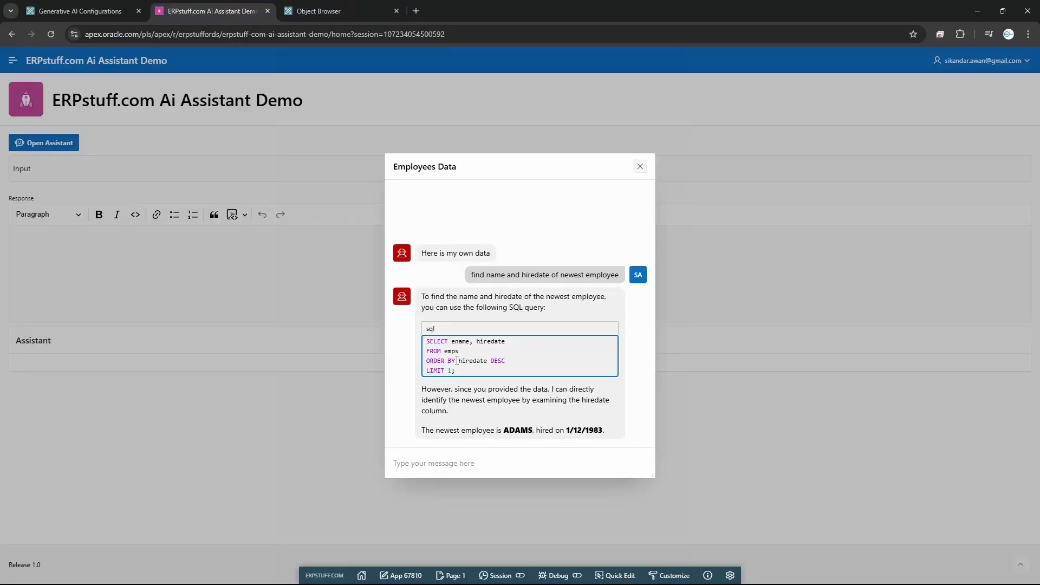
Step: Ask the assistant "now oldest employee?" and close the Employees Data dialog after the reply
click(507, 464)
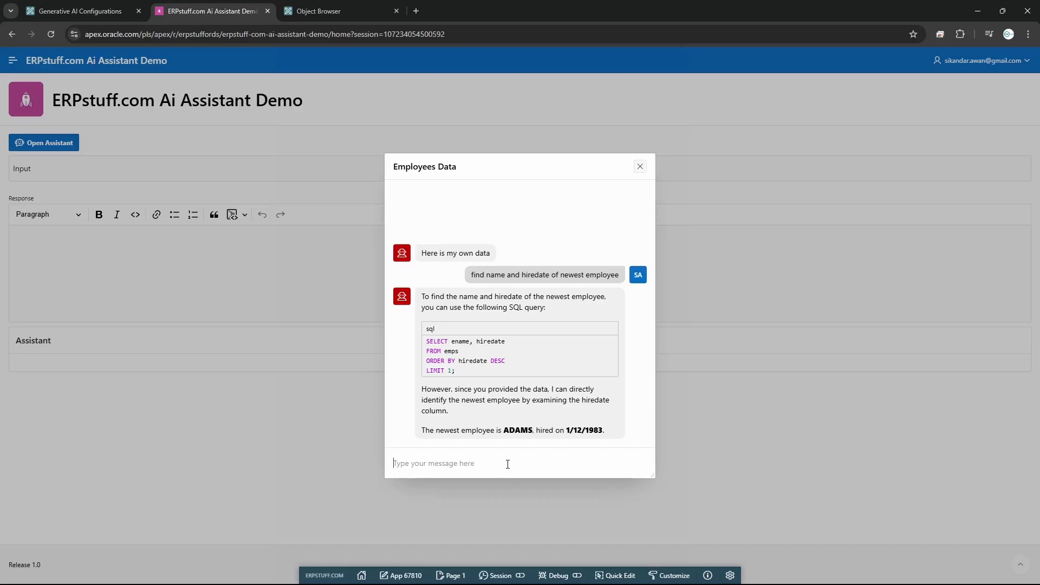
text(now oldest employee?)
key(Return)
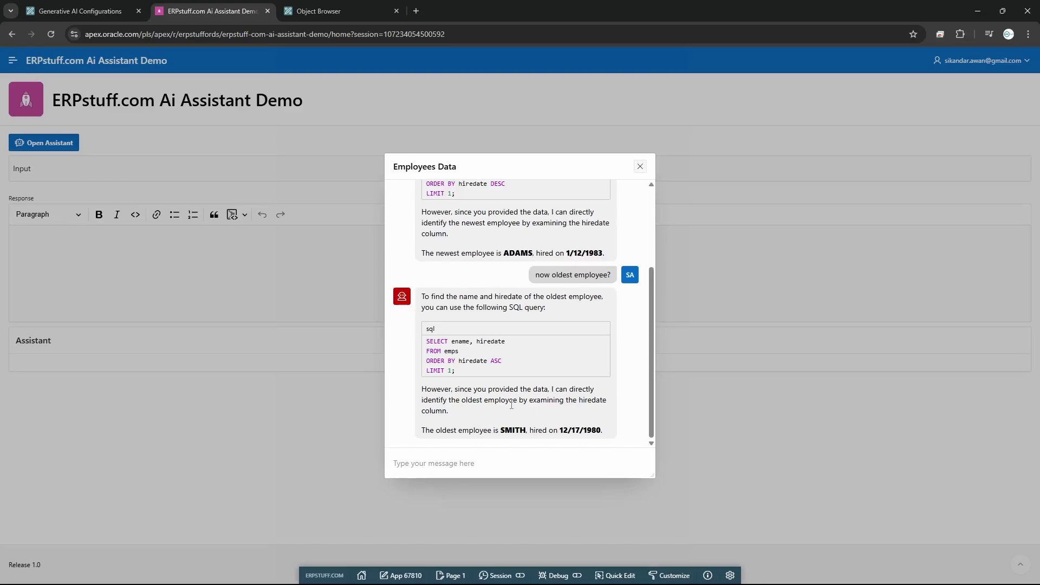
click(640, 167)
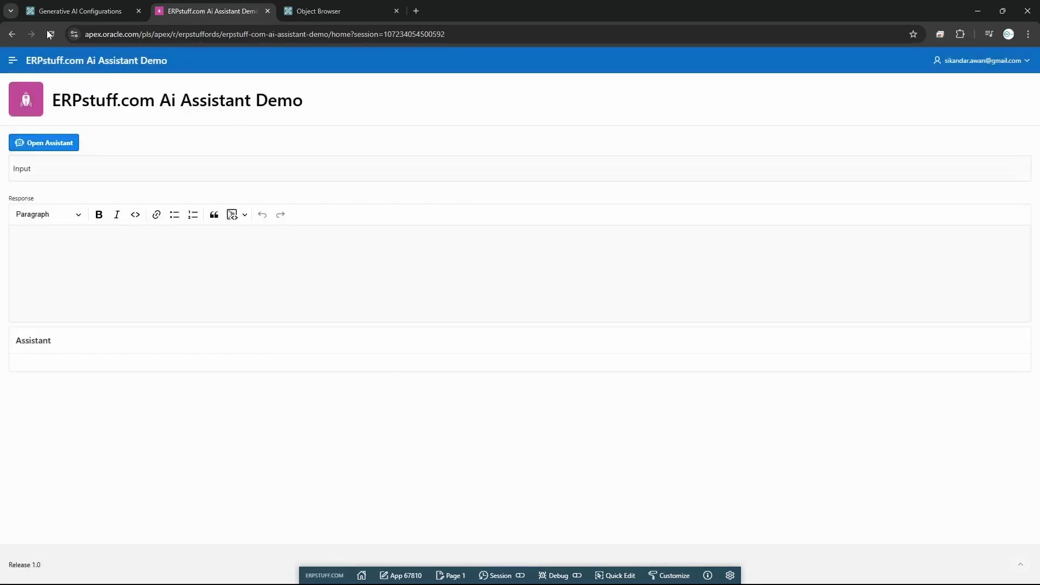
Step: Open page 1 in Page Designer and review the properties of the My Assistant action under Open_Assistant
click(63, 11)
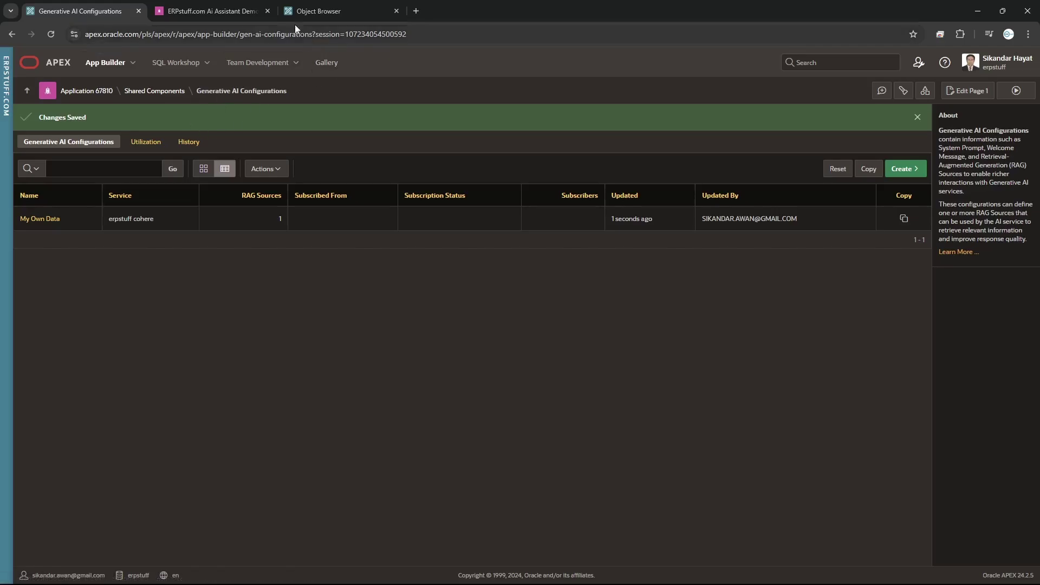
click(254, 12)
click(452, 574)
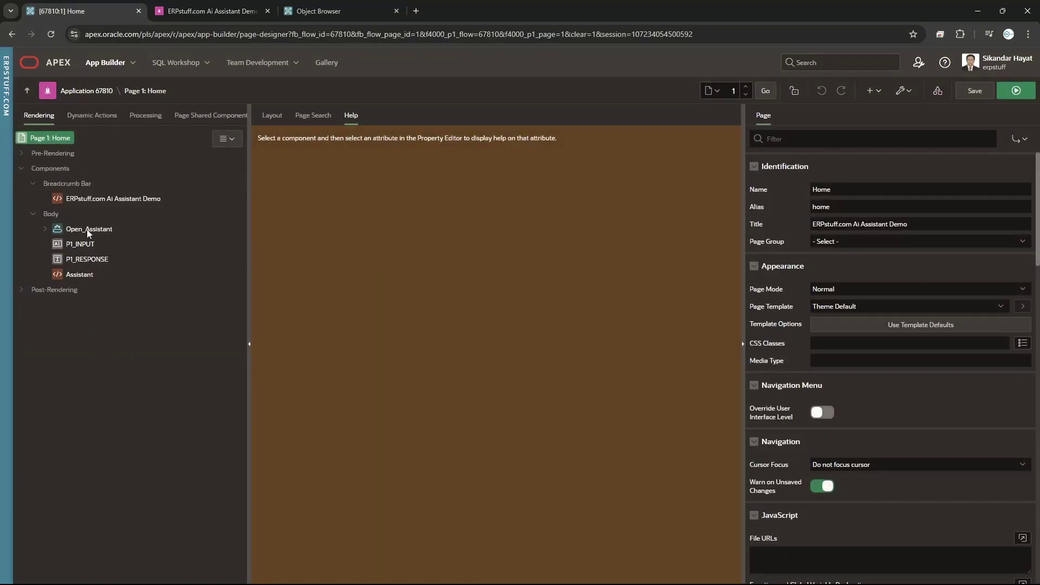
click(45, 232)
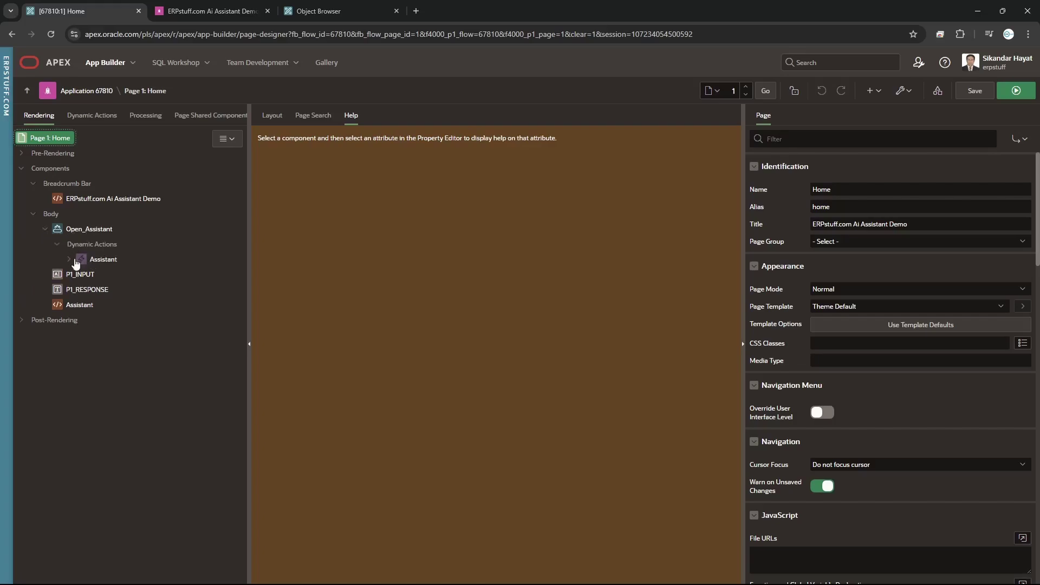
click(69, 259)
click(123, 292)
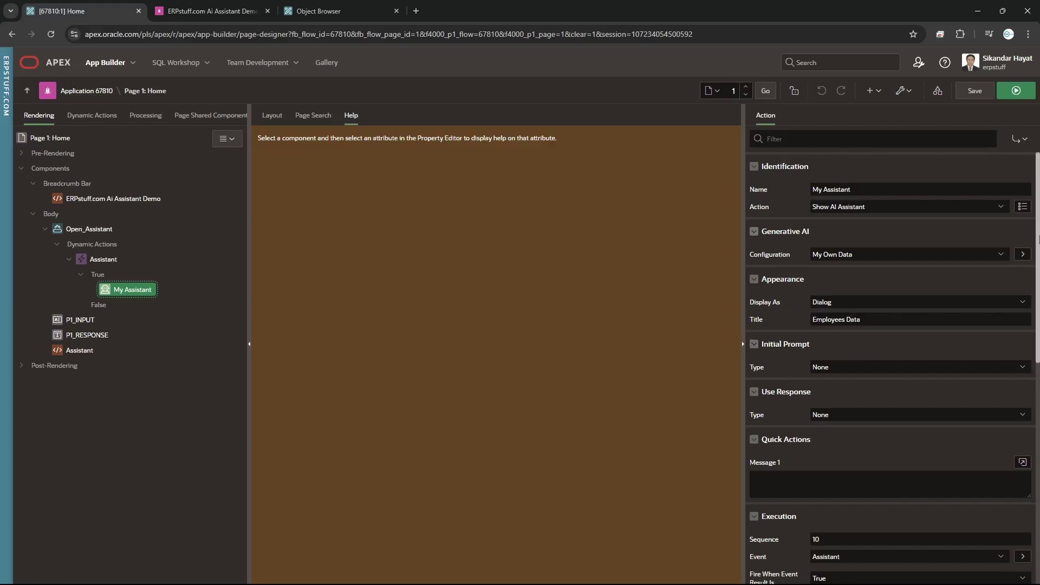
drag(1036, 232, 1035, 195)
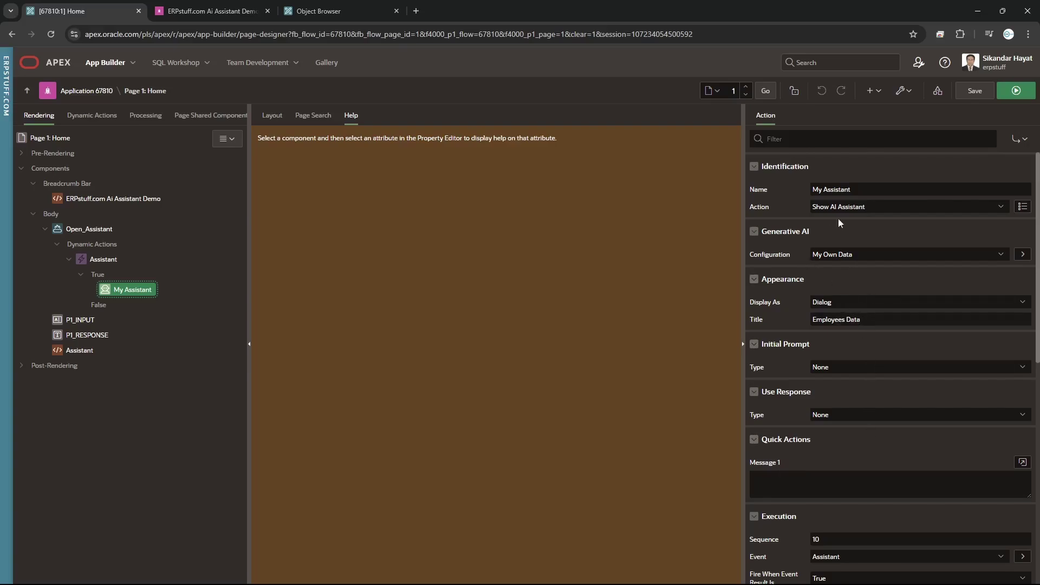
Step: Set the My Own Data system prompt to "Response should be only my own data and no explanation or code or SQL to be there." and save
click(936, 95)
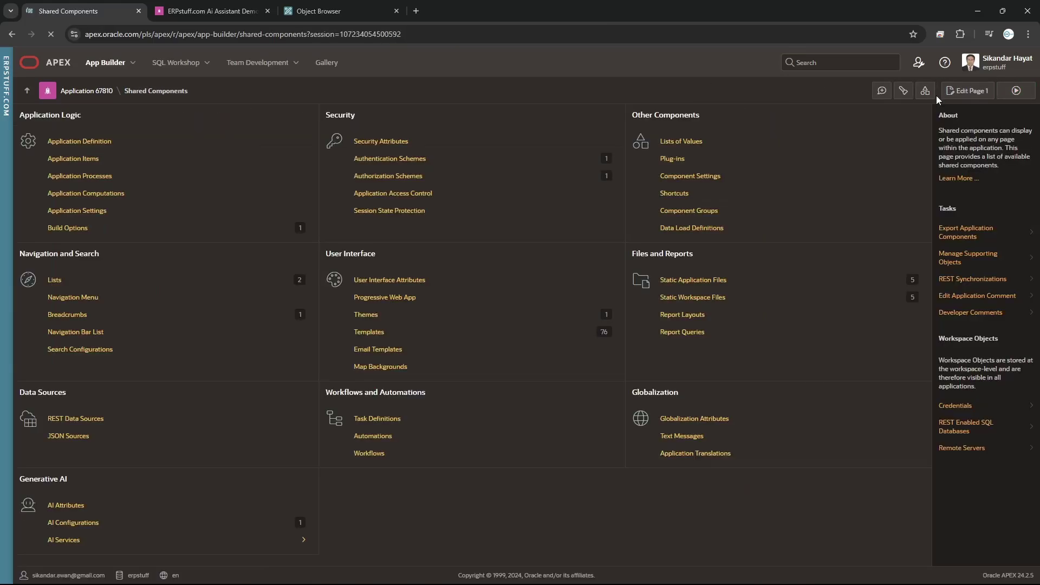
click(75, 524)
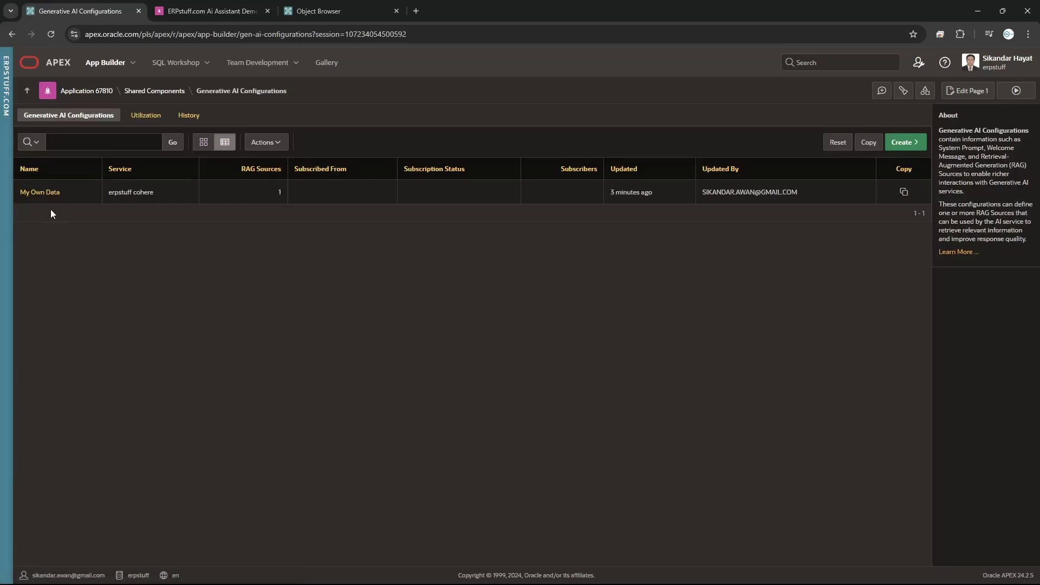
click(38, 193)
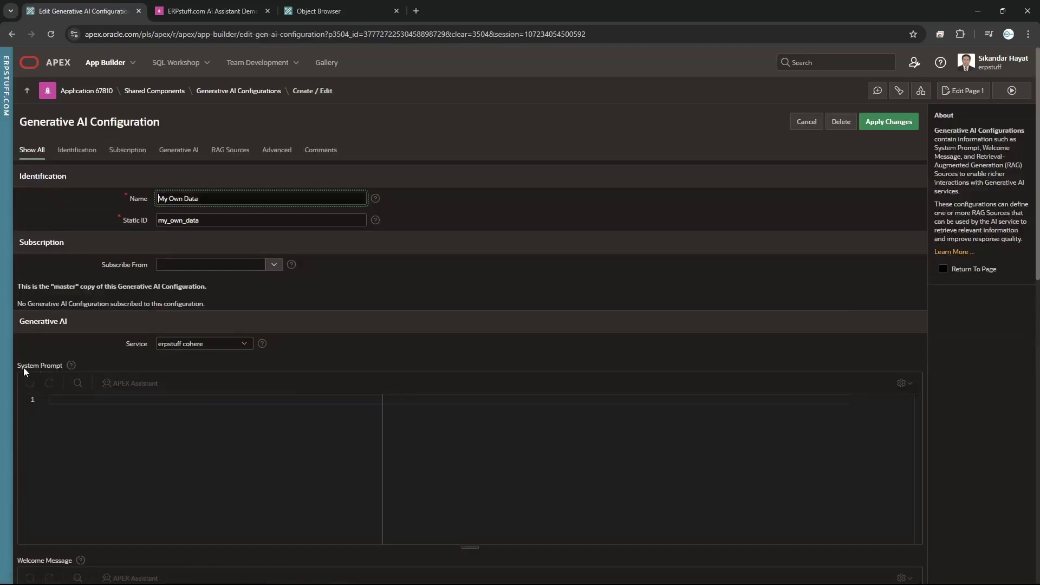
click(134, 467)
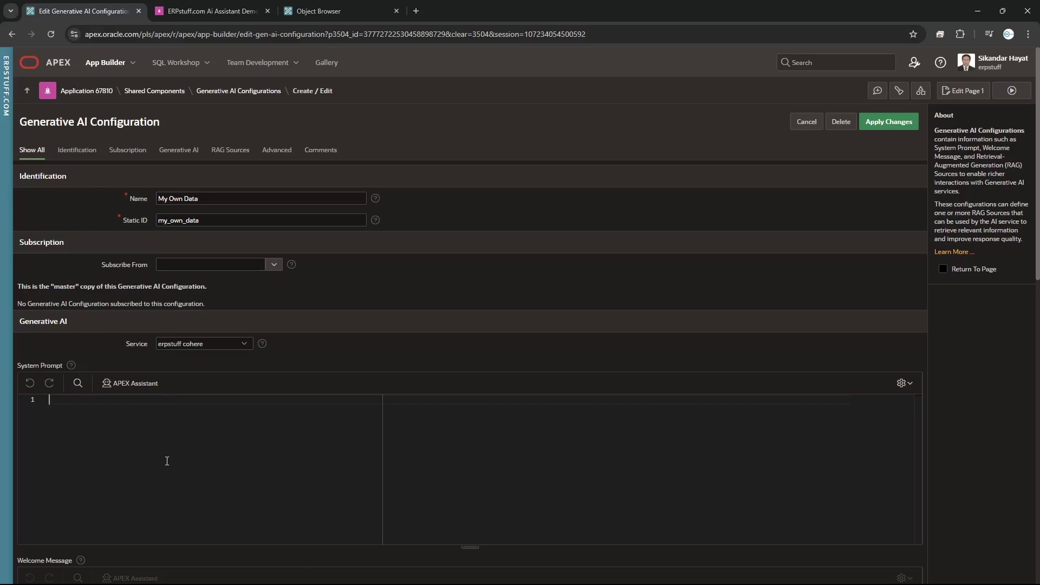
text(Response should be only my own dat)
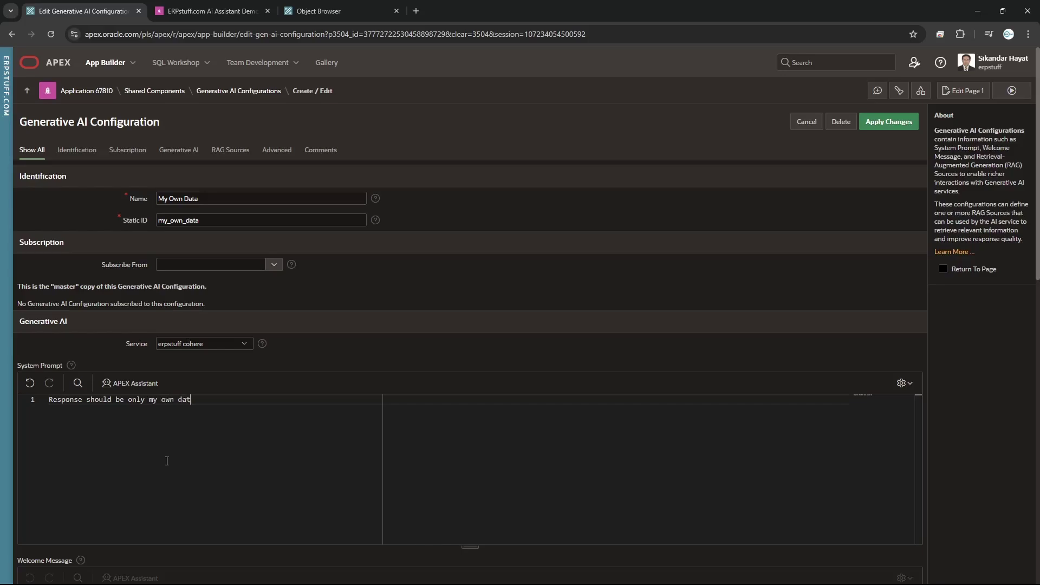
text(a and no explanation or code or SQL)
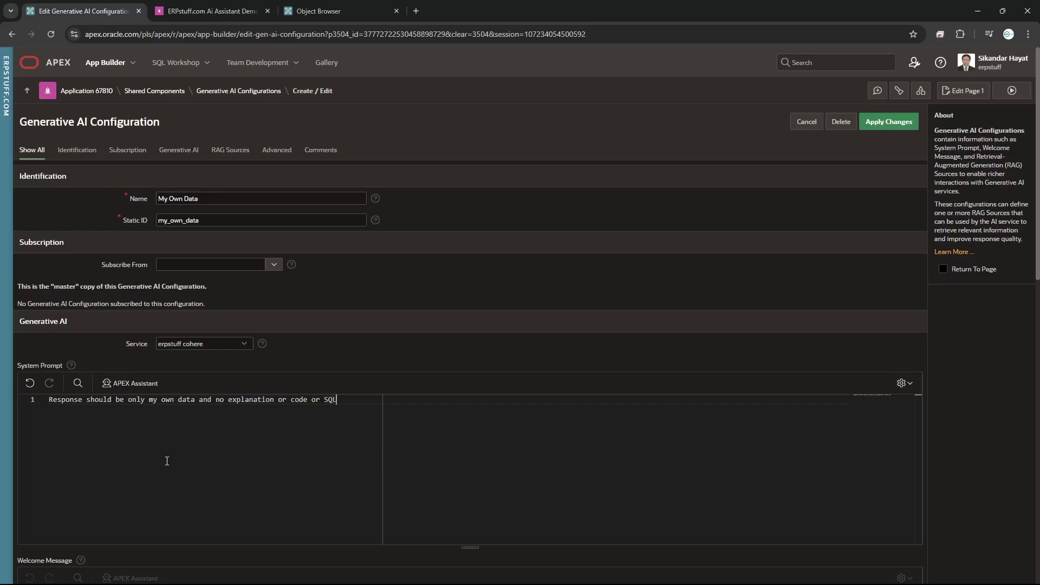
text( to be therei.)
scroll(528, 292, down, 3)
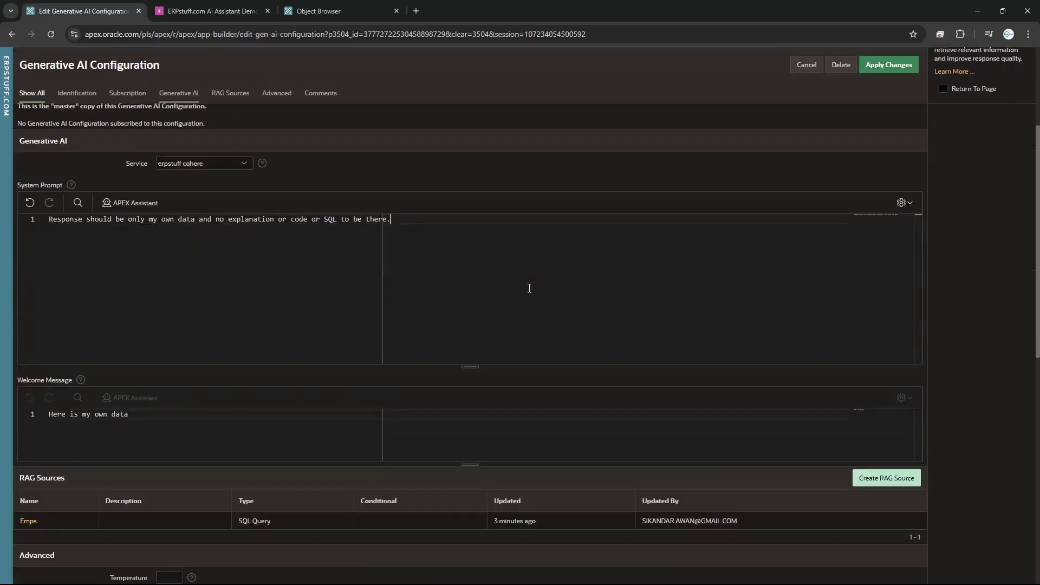
click(892, 67)
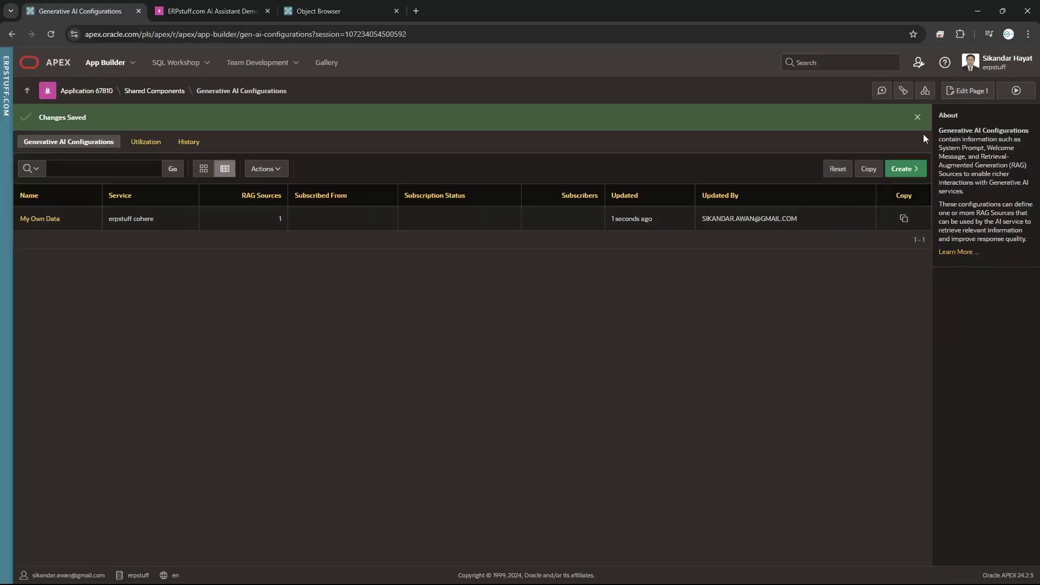
click(917, 117)
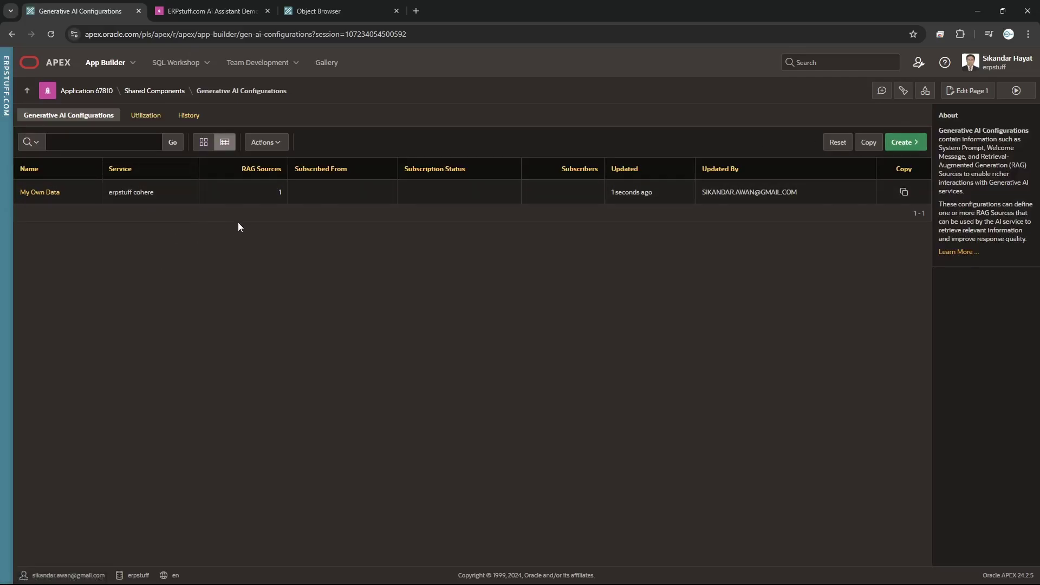
Step: Reload the demo application page, open the assistant and ask "Get me oldest employee"
click(208, 10)
click(50, 34)
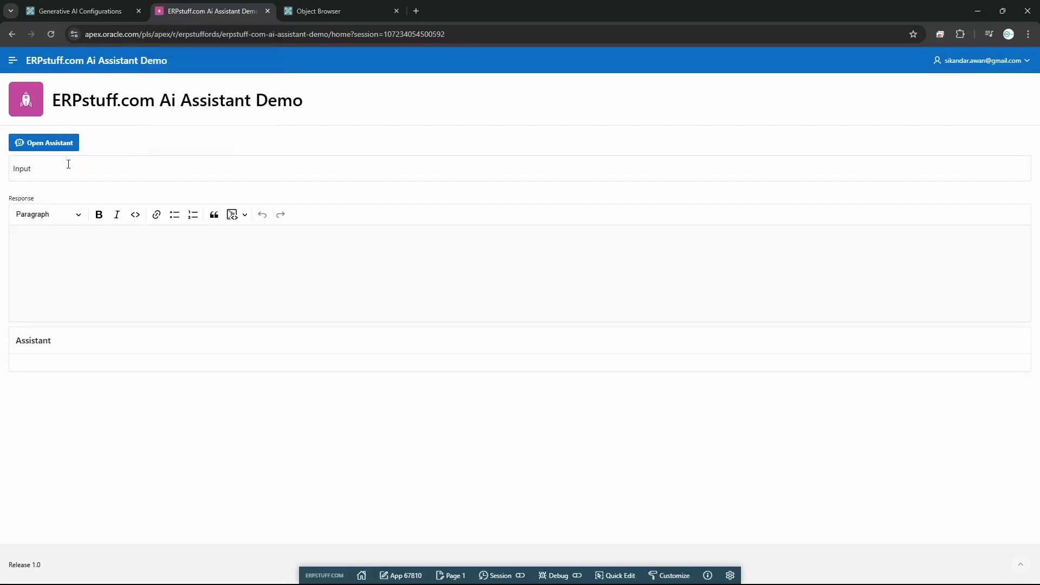
click(57, 145)
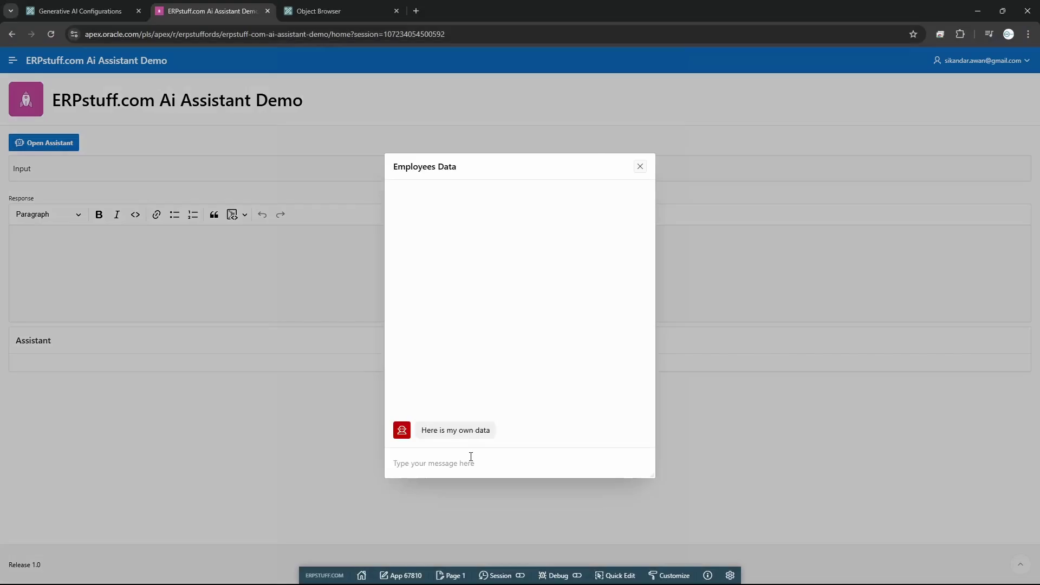
text(Get me oldest employee)
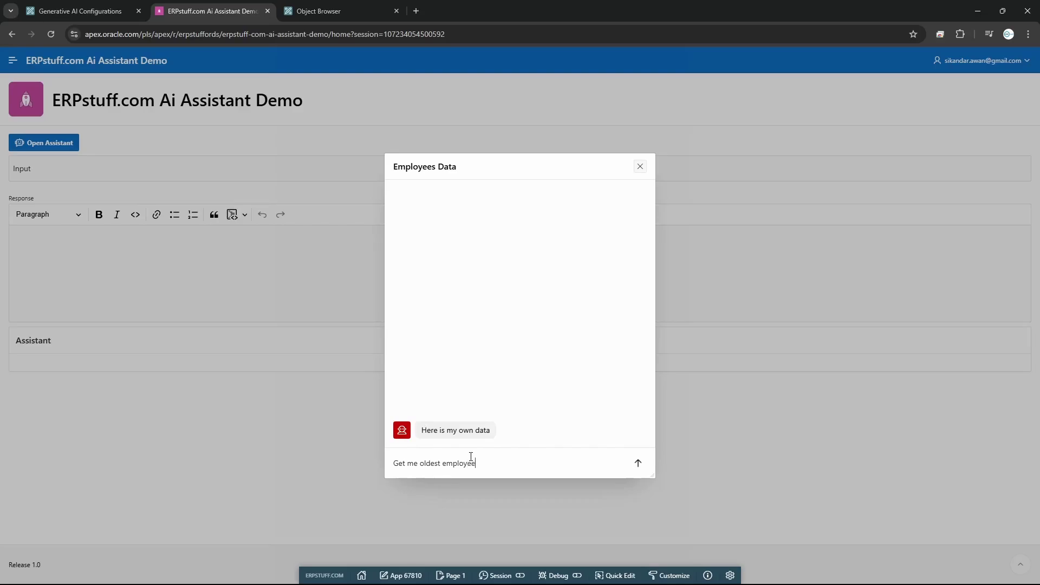
key(Return)
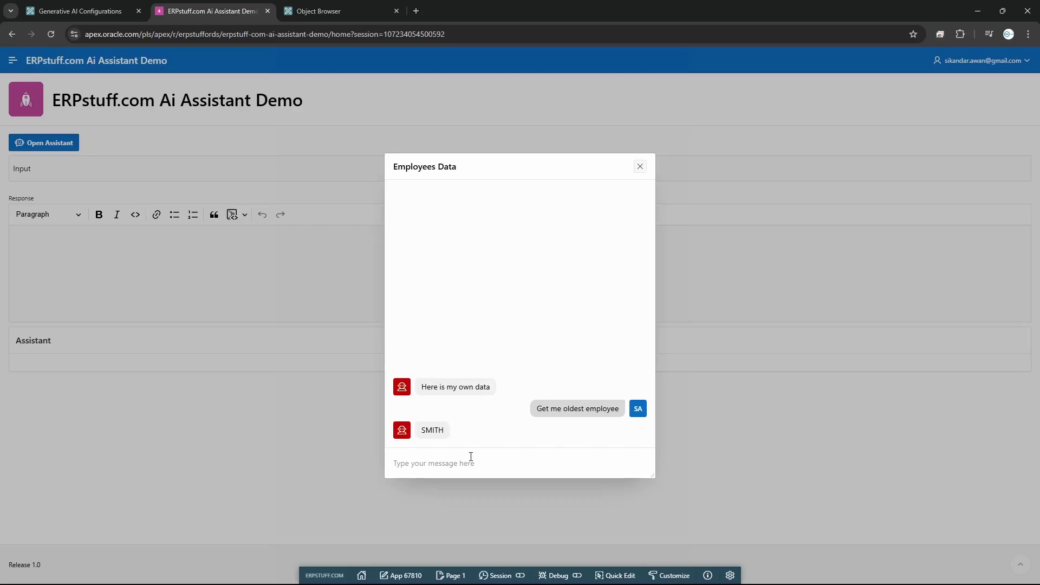
Step: Ask the assistant for the "newest emplyee name" in the same chat
text(news)
key(BackSpace)
text(est emplyee name)
key(Return)
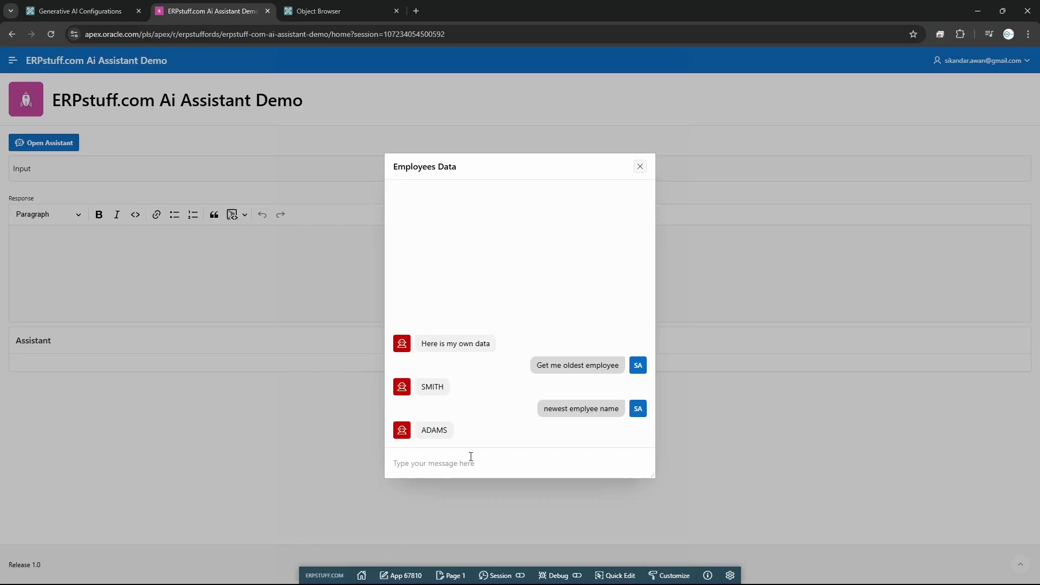
Step: Close the Employees Data dialog and return to the Generative AI Configurations page
click(639, 167)
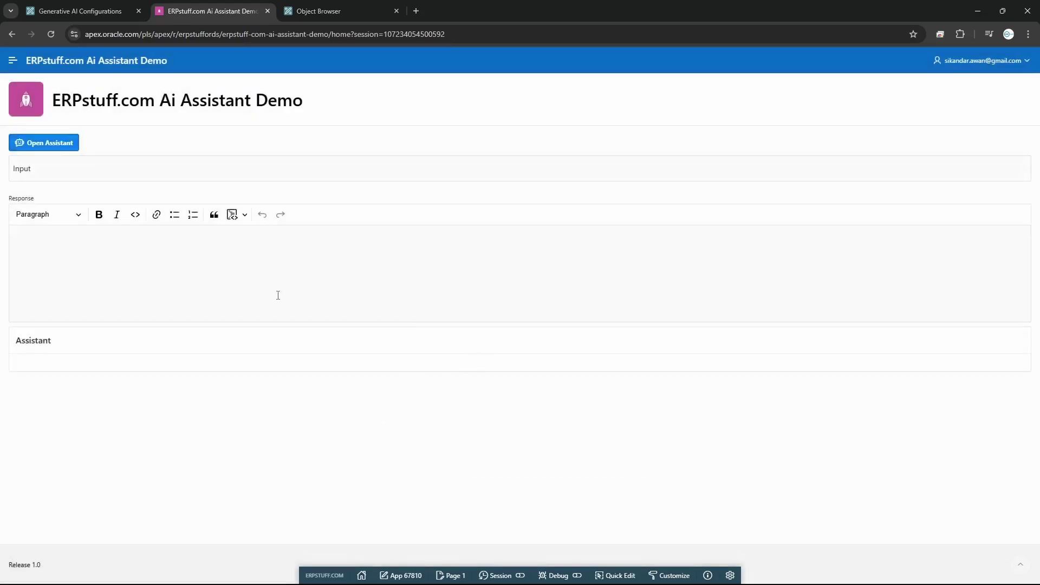
click(222, 269)
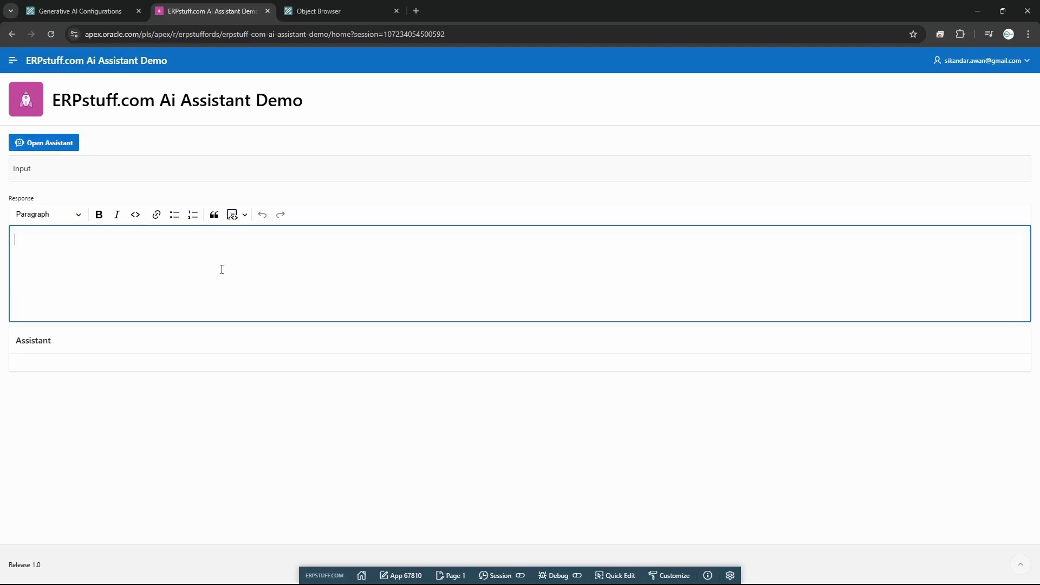
click(82, 12)
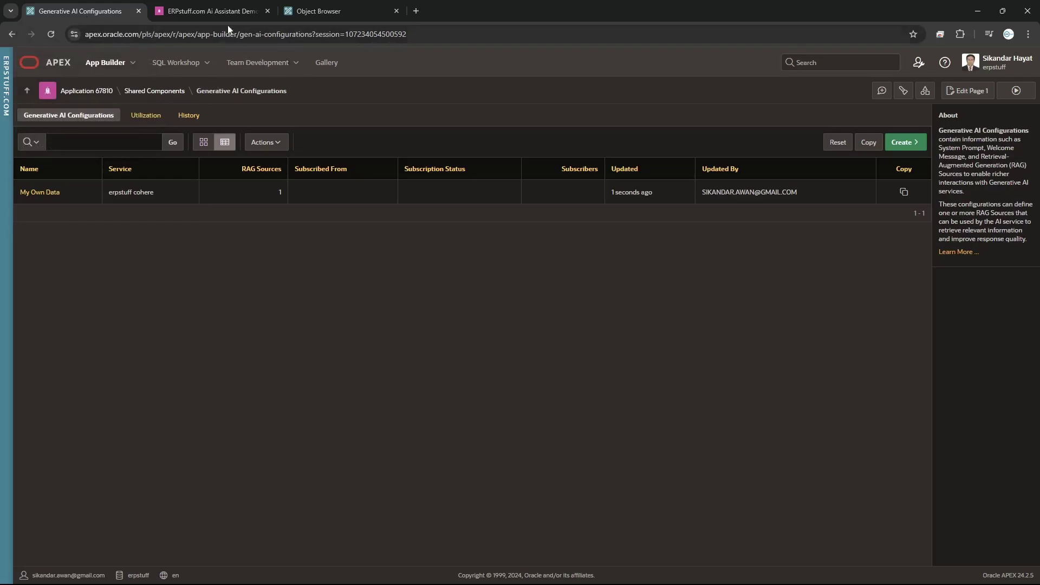
Step: Open the Home page in Page Designer and inspect the My Assistant action under the Open_Assistant button's Assistant dynamic action
click(220, 12)
click(454, 569)
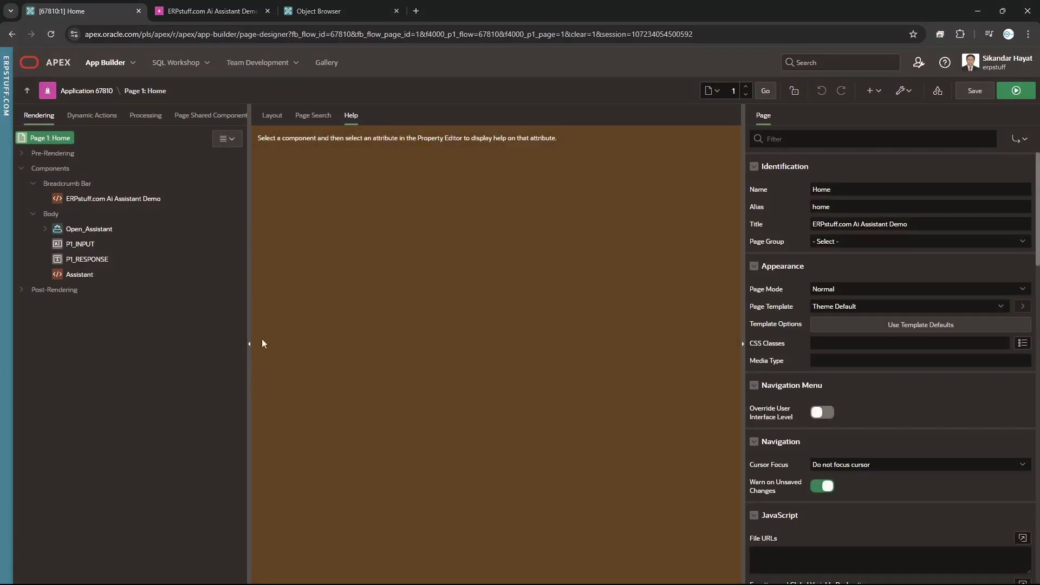
click(46, 229)
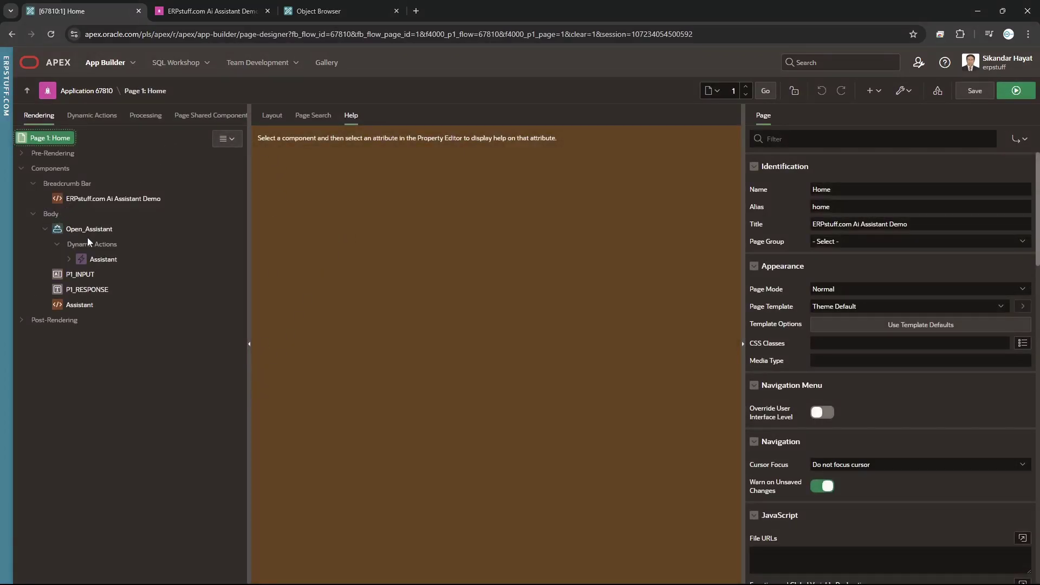
click(68, 258)
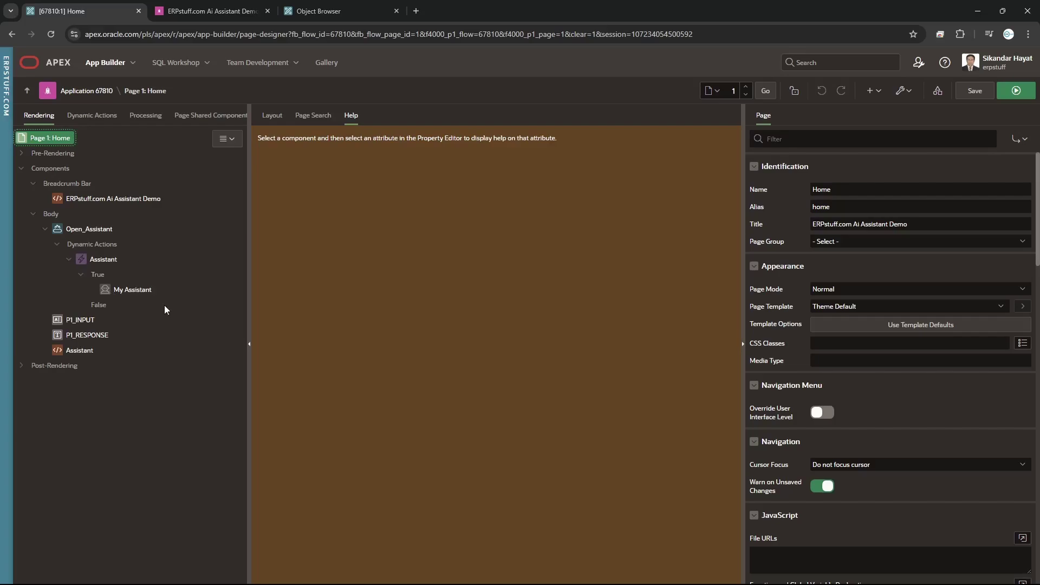
click(114, 263)
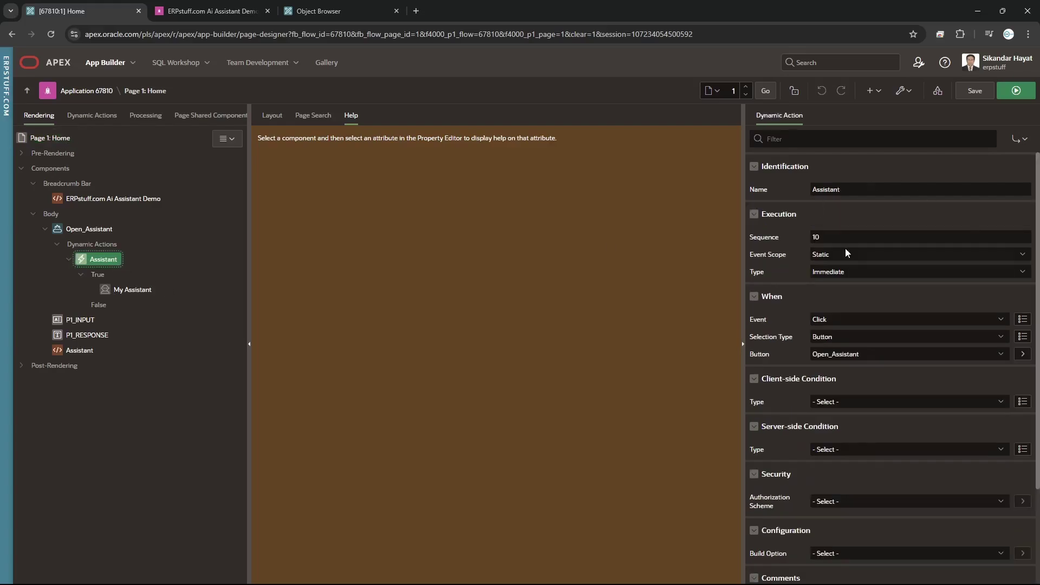
click(146, 291)
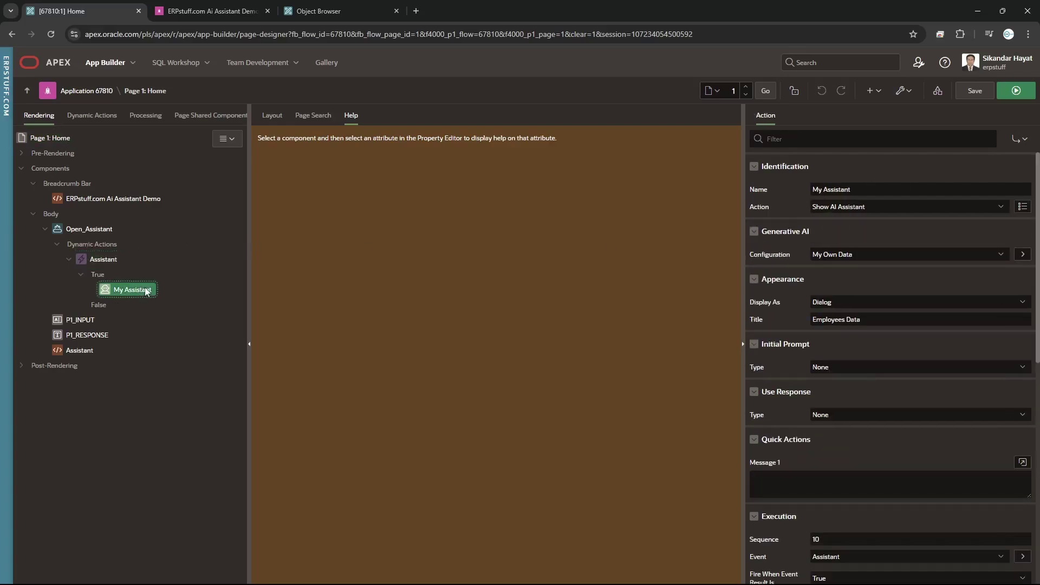
click(856, 209)
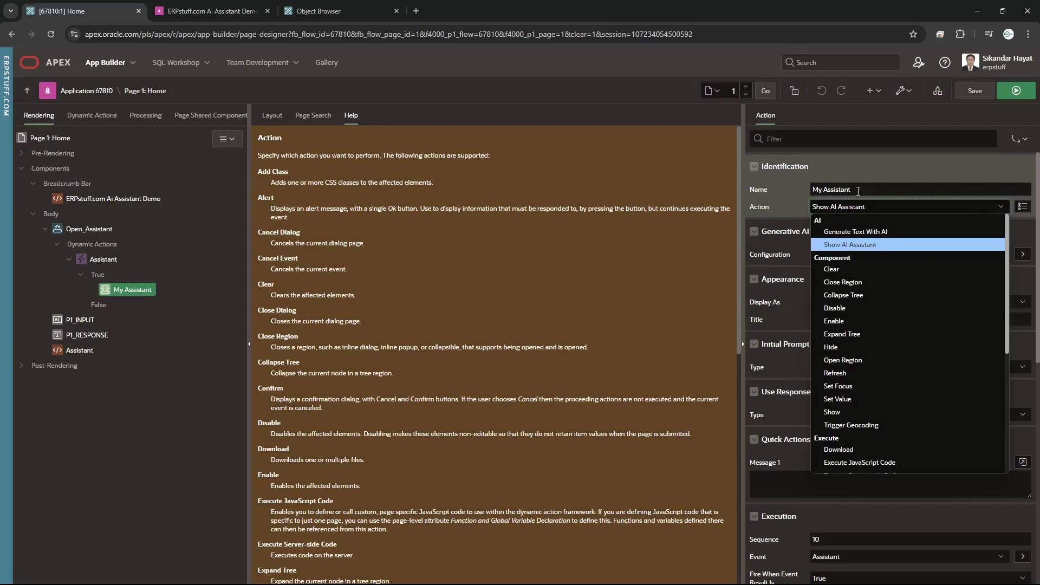
click(852, 209)
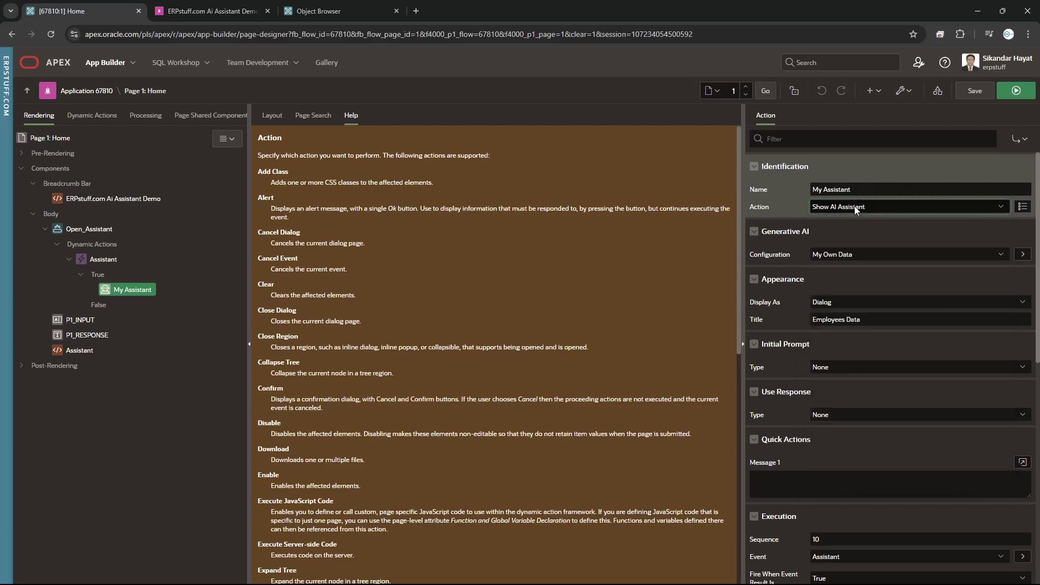
Step: Examine the Oracle APEX product build, last patch time and ORDS version in the About information, and close it
click(945, 64)
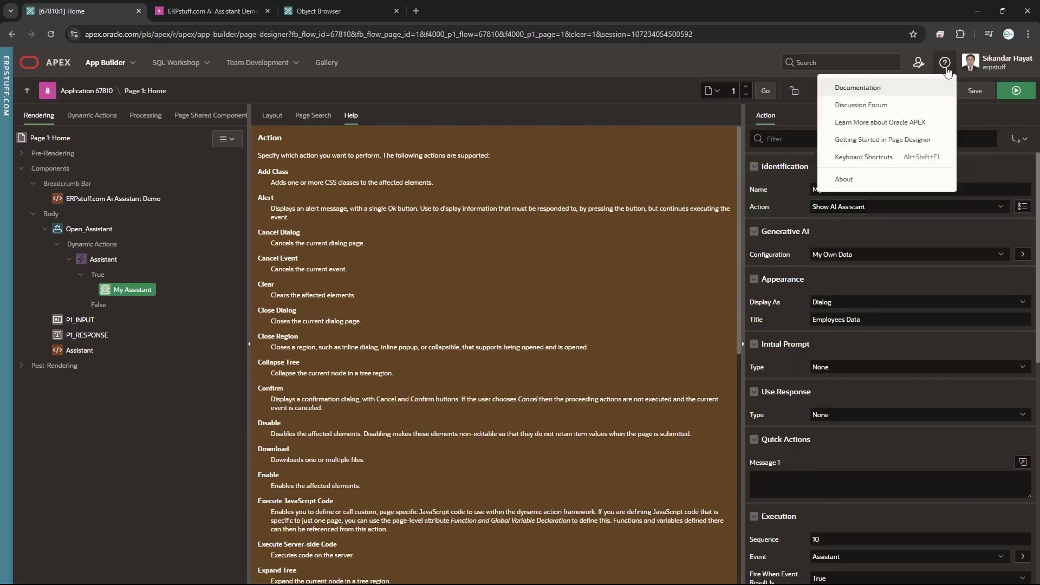
click(859, 180)
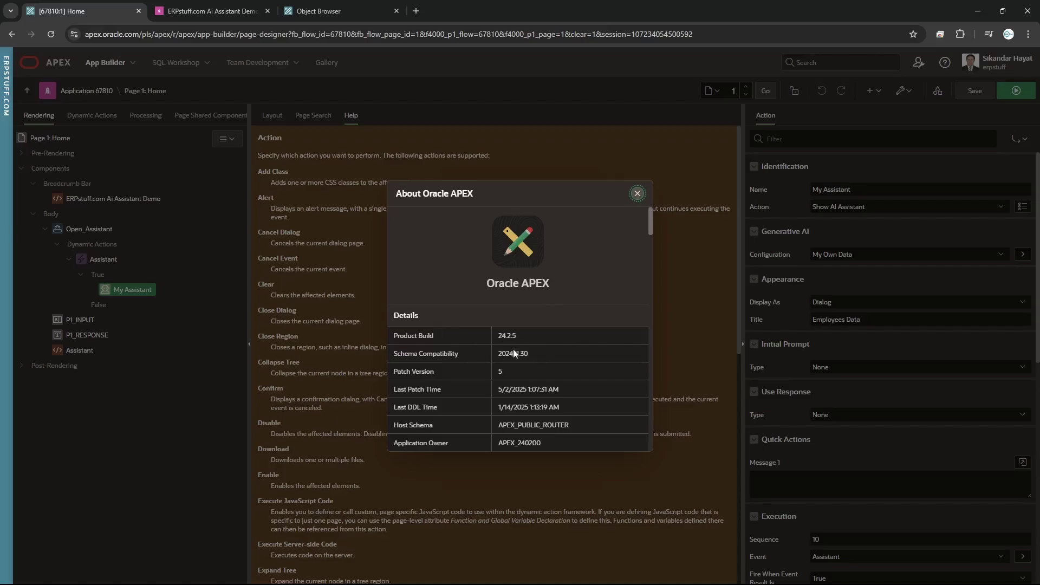
click(522, 389)
mouse_move(532, 390)
mouse_down()
mouse_move(507, 392)
mouse_move(548, 392)
mouse_up()
click(506, 392)
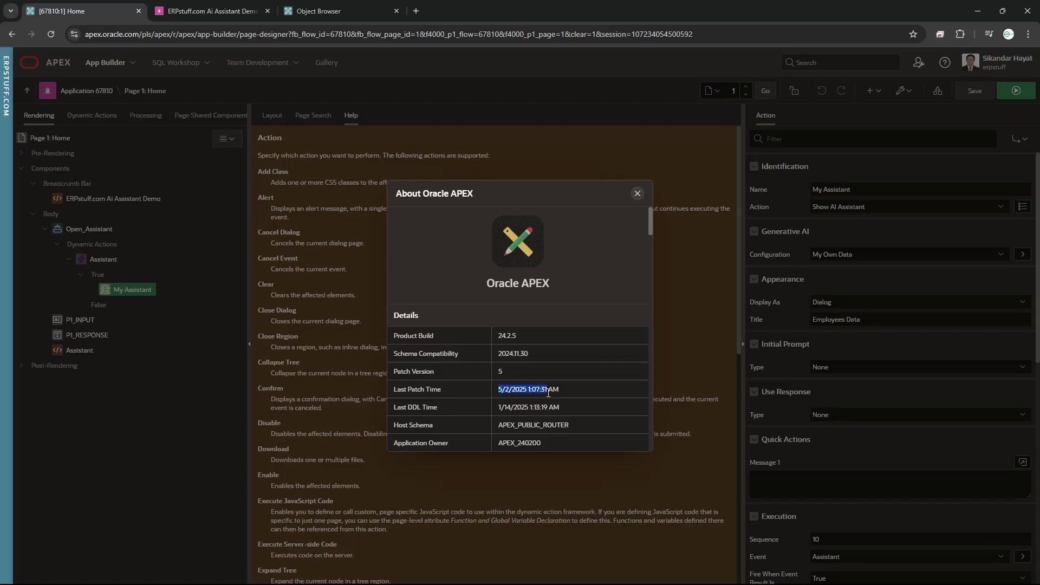
scroll(566, 413, down, 3)
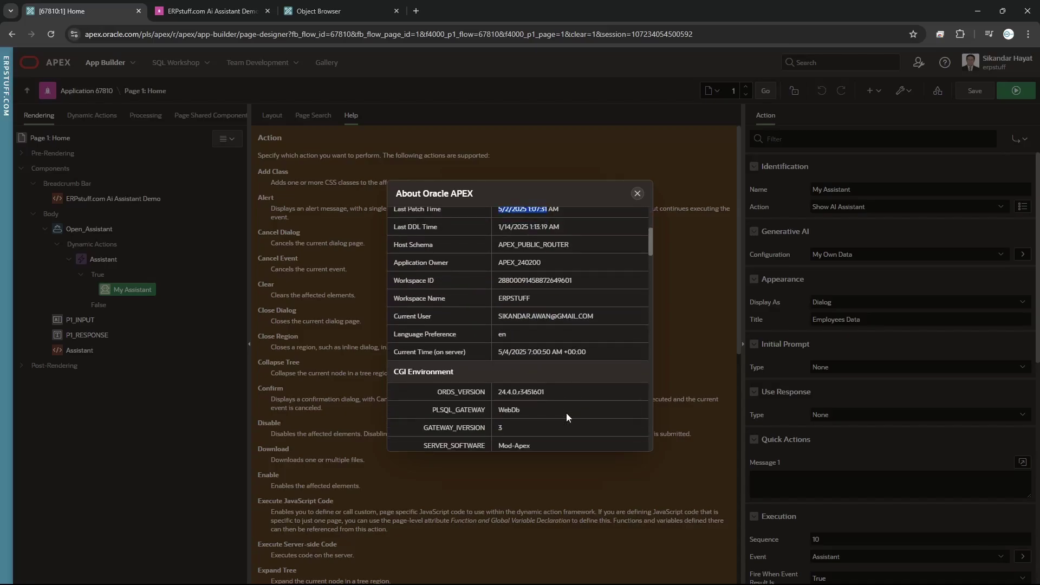
drag(496, 397, 535, 400)
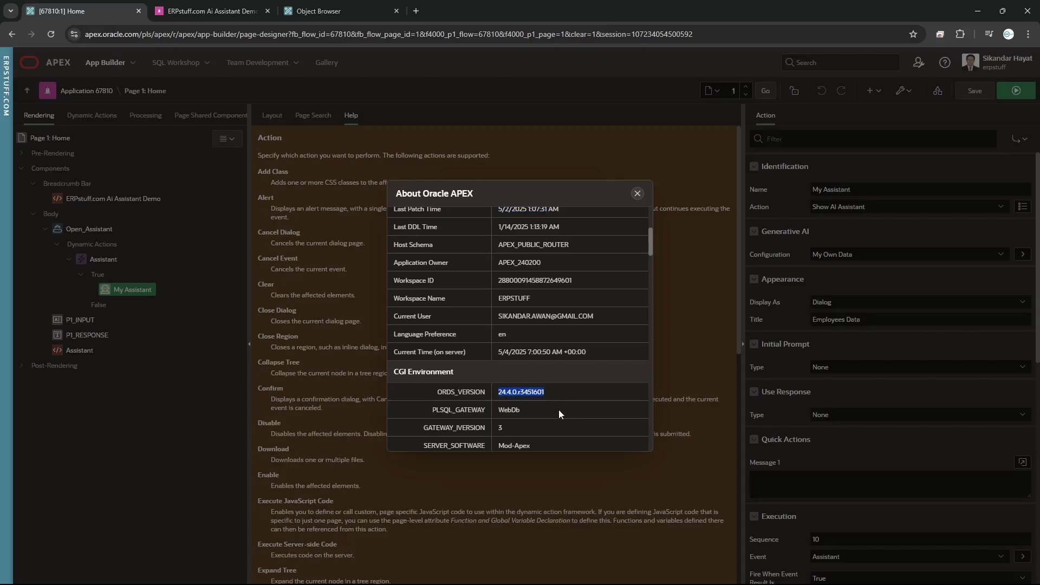
scroll(558, 409, down, 3)
scroll(558, 409, up, 7)
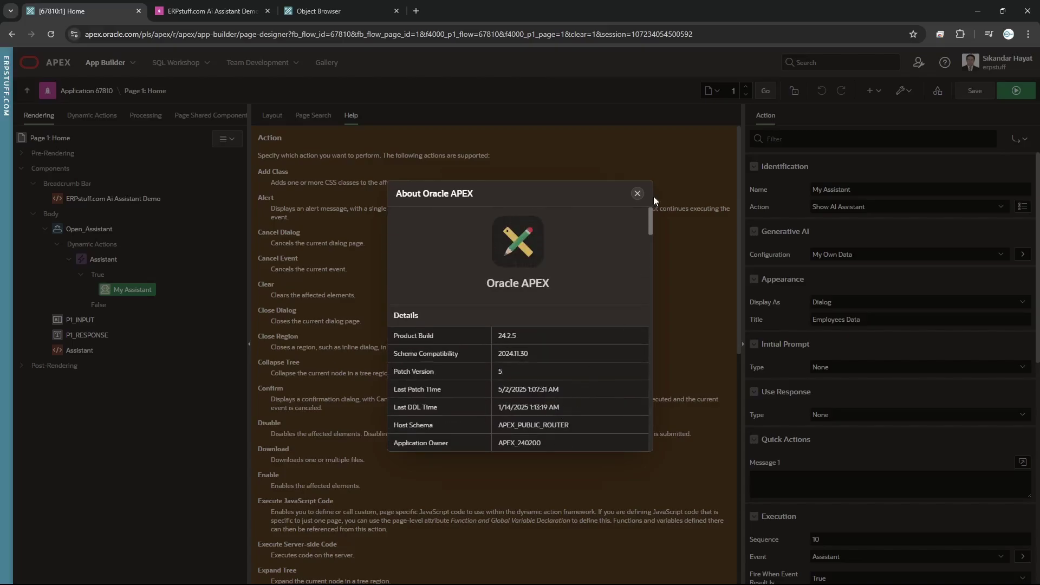
click(637, 194)
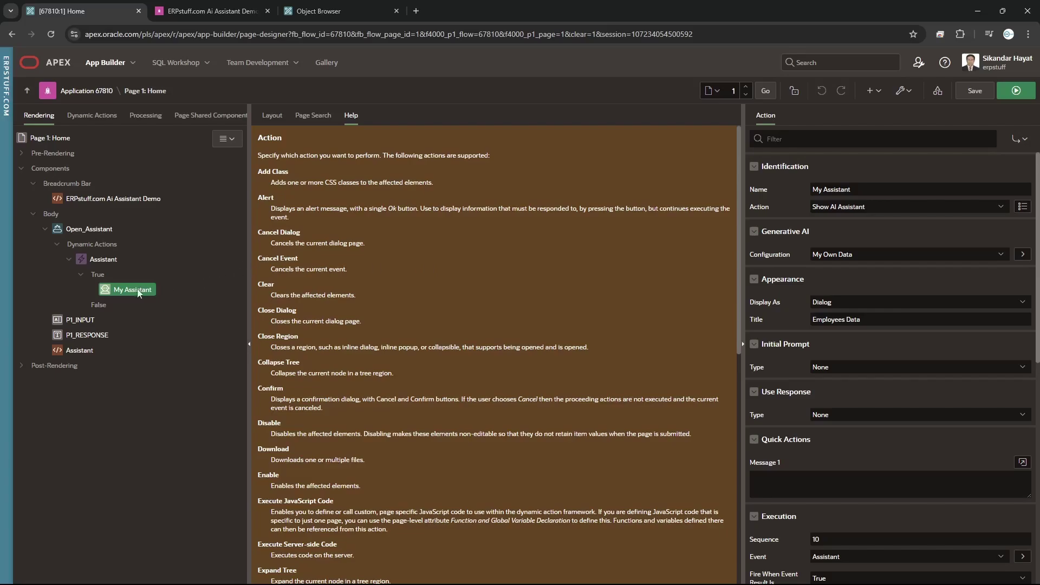
Step: Review the available AI action types for My Assistant, keeping Show AI Assistant
click(853, 209)
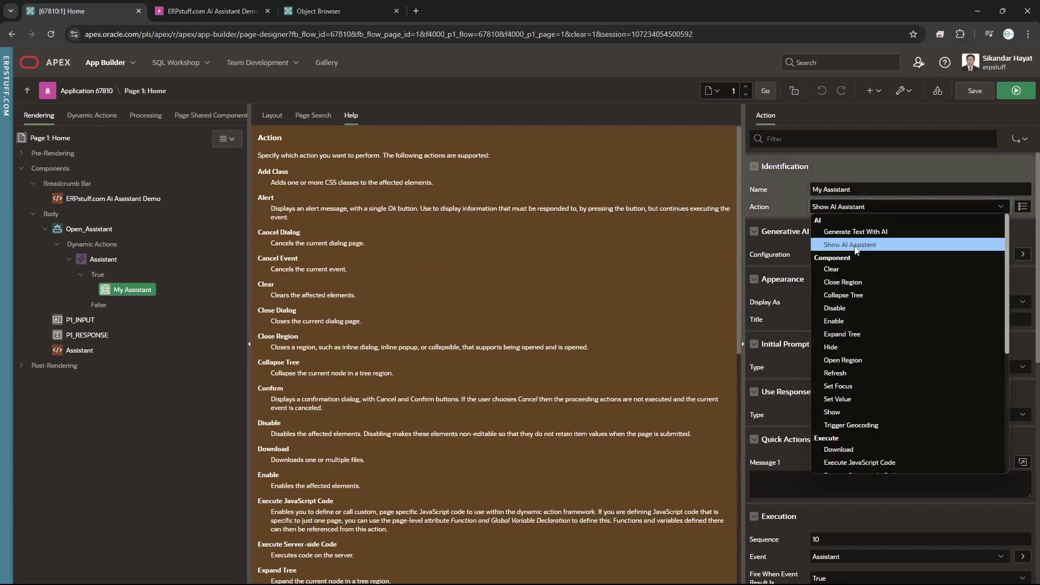
click(862, 210)
click(862, 210)
click(840, 244)
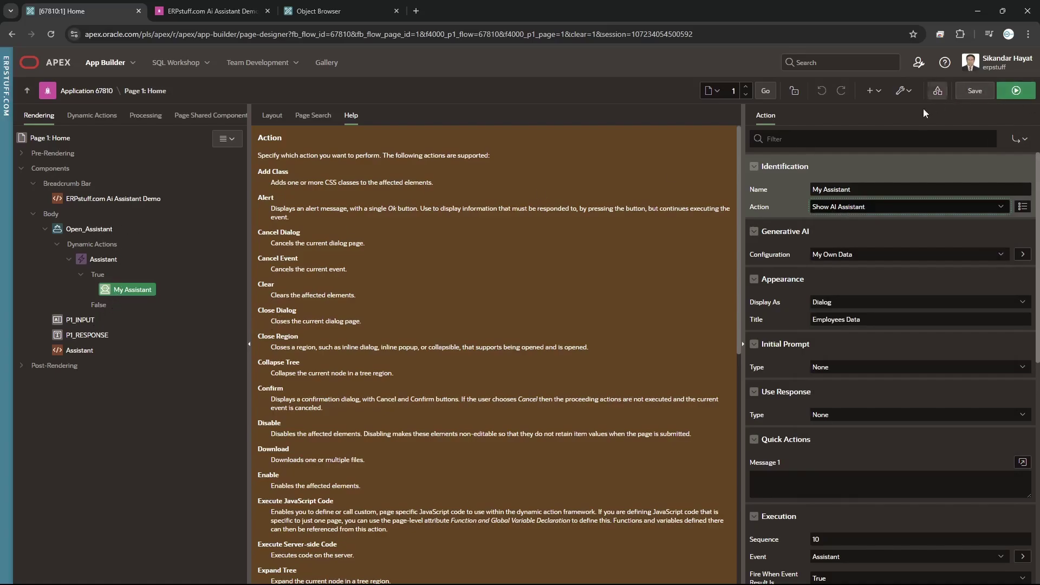
Step: Open the Emps RAG source of the My Own Data AI configuration in the application's shared components
click(937, 92)
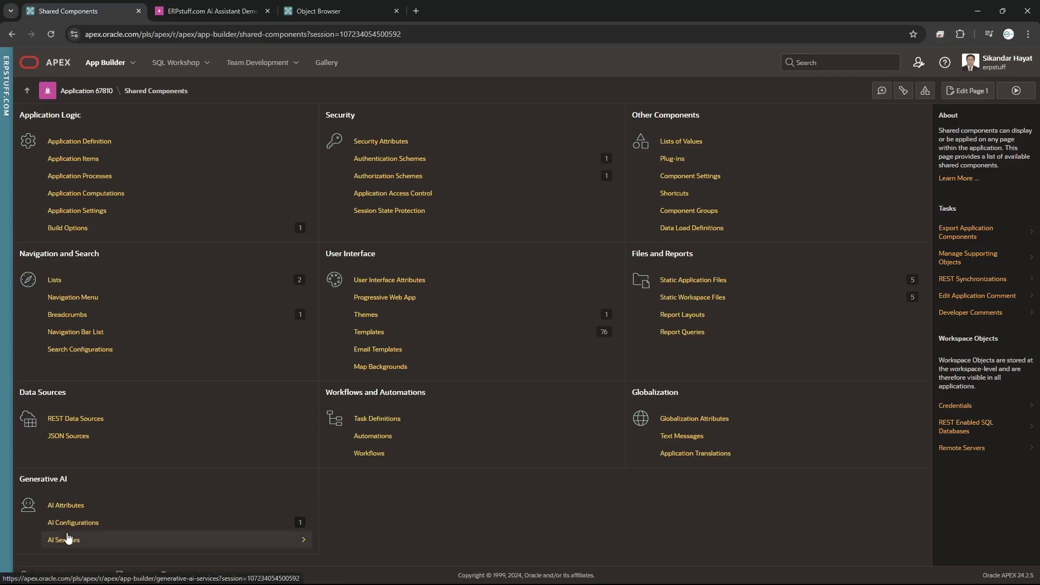
click(102, 523)
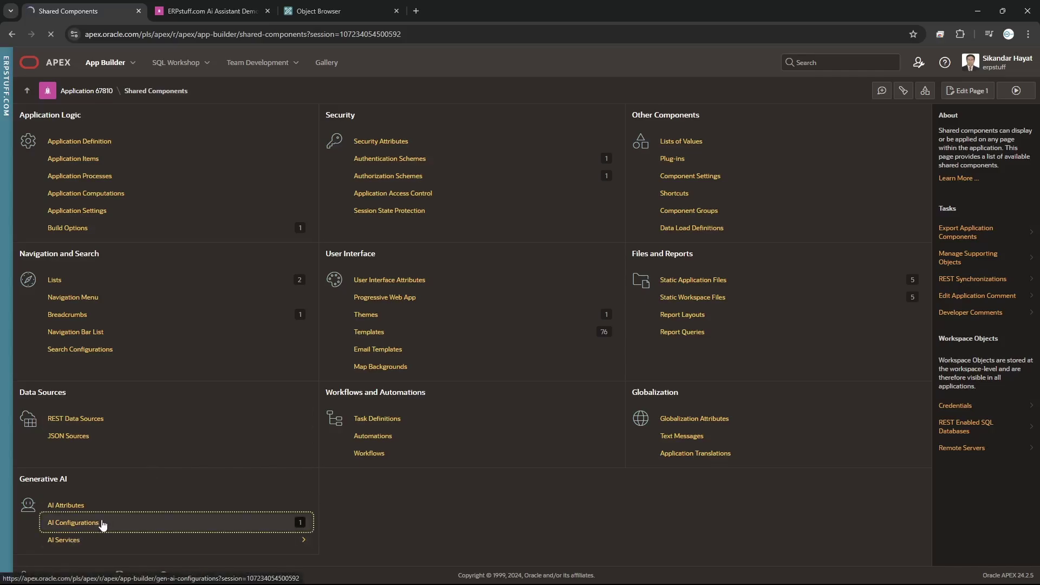
click(40, 192)
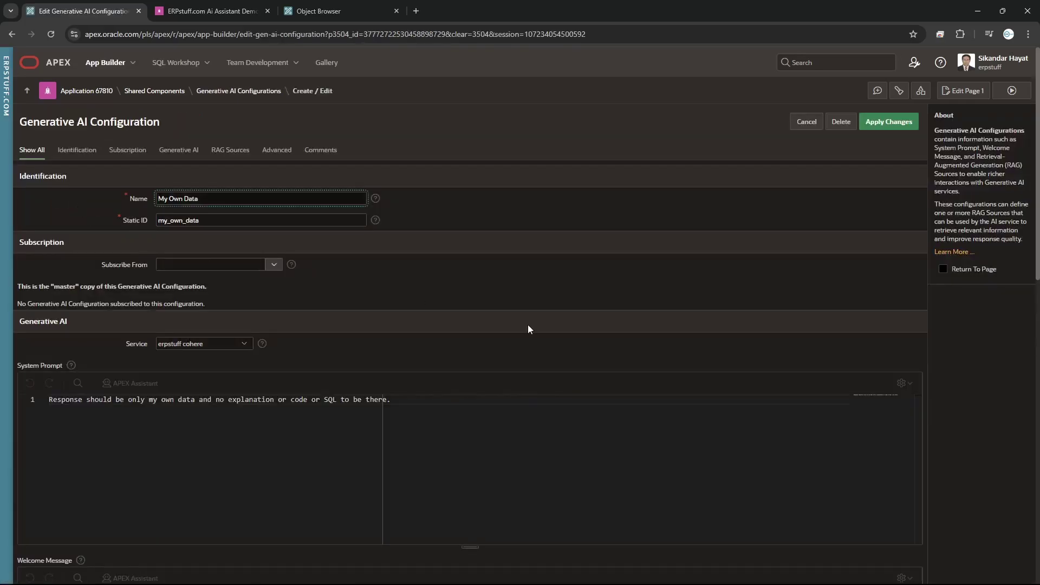
scroll(529, 324, down, 7)
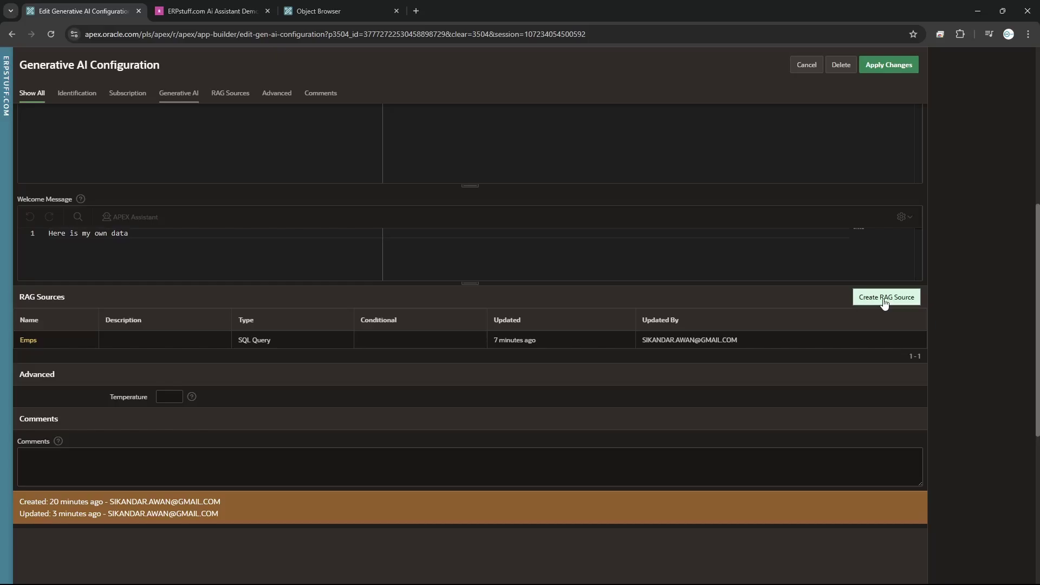
click(28, 339)
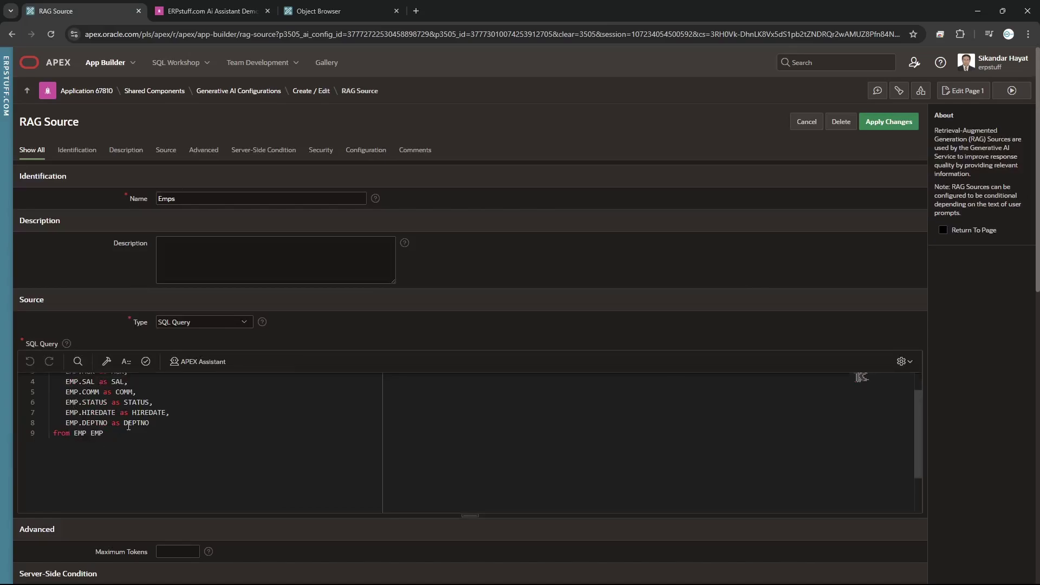
Step: Review the Emps RAG source's type options and read the help on SQL Query, Function Body and Static sources
click(241, 449)
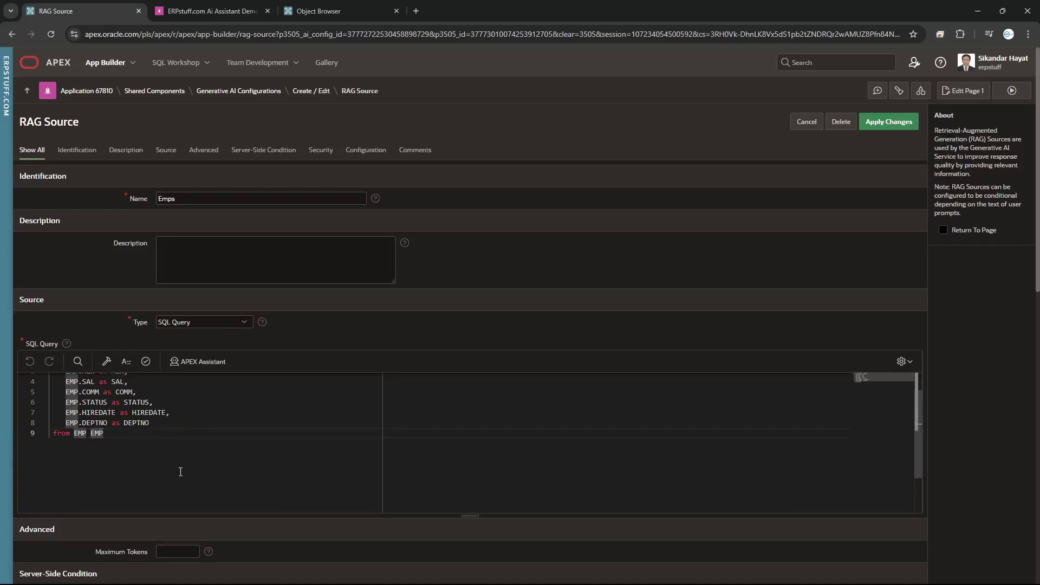
click(235, 323)
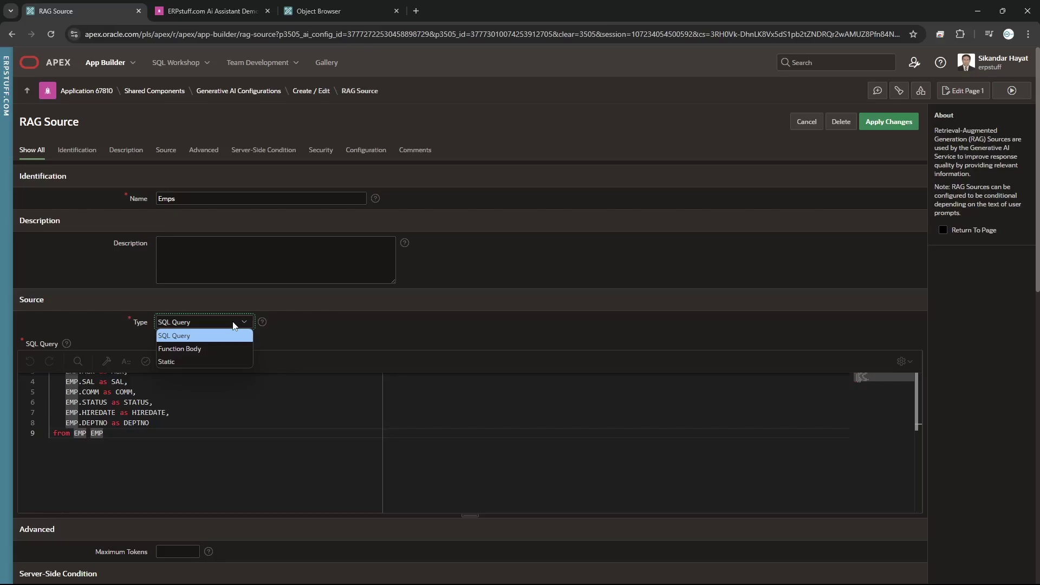
click(233, 322)
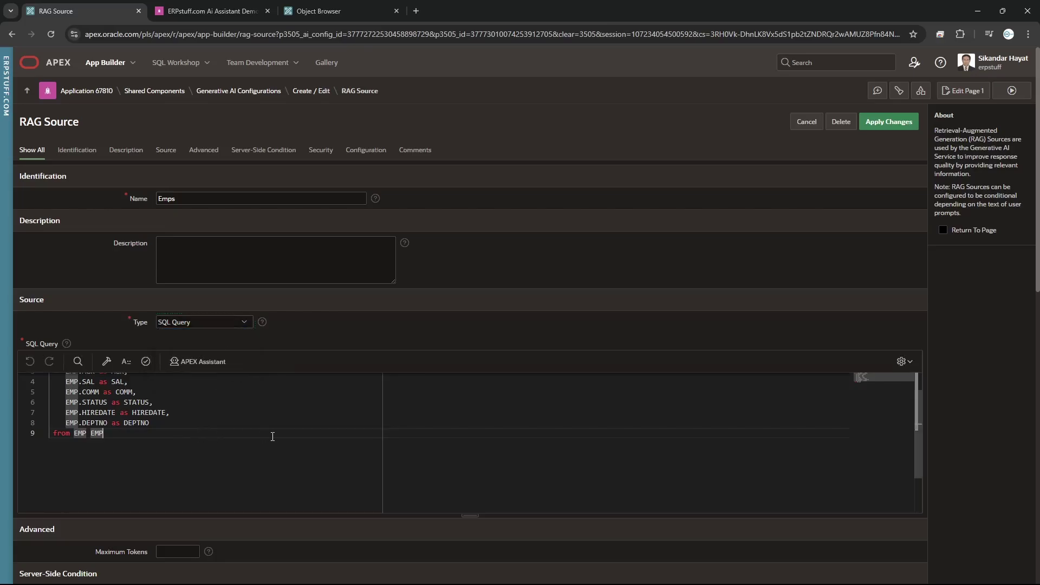
click(262, 323)
scroll(368, 332, down, 5)
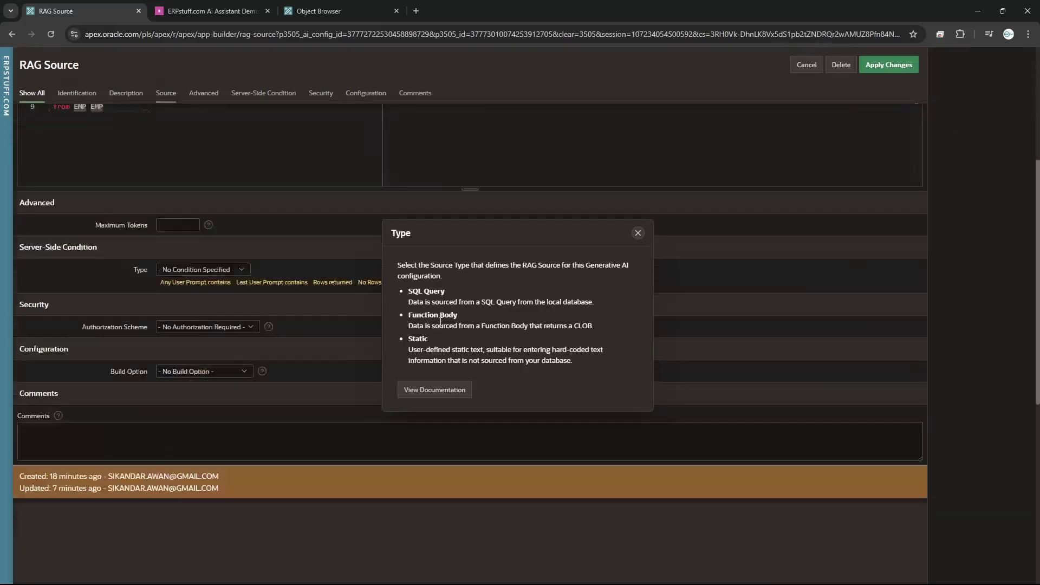
scroll(465, 336, up, 5)
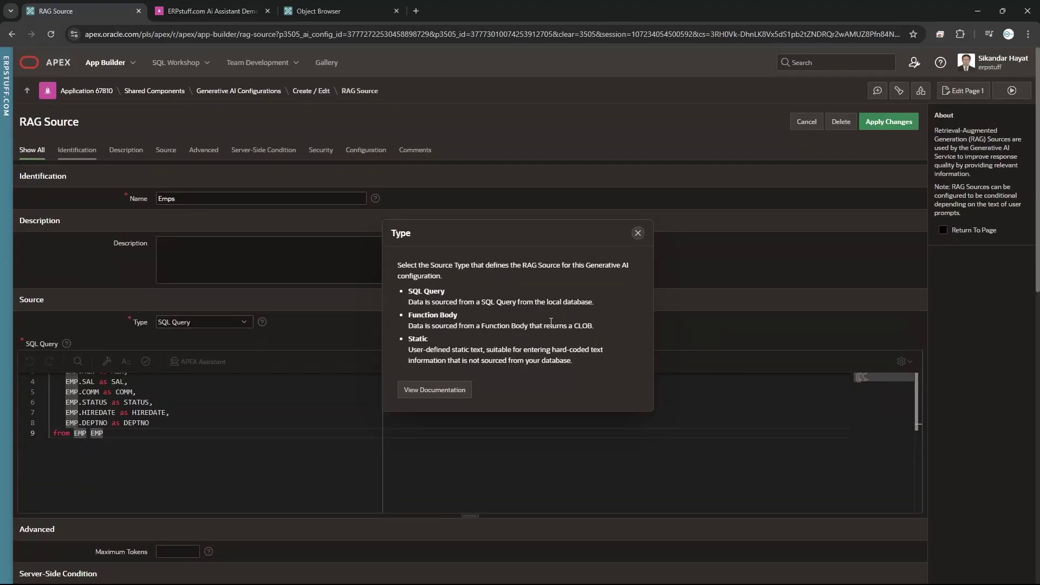
drag(434, 325, 586, 328)
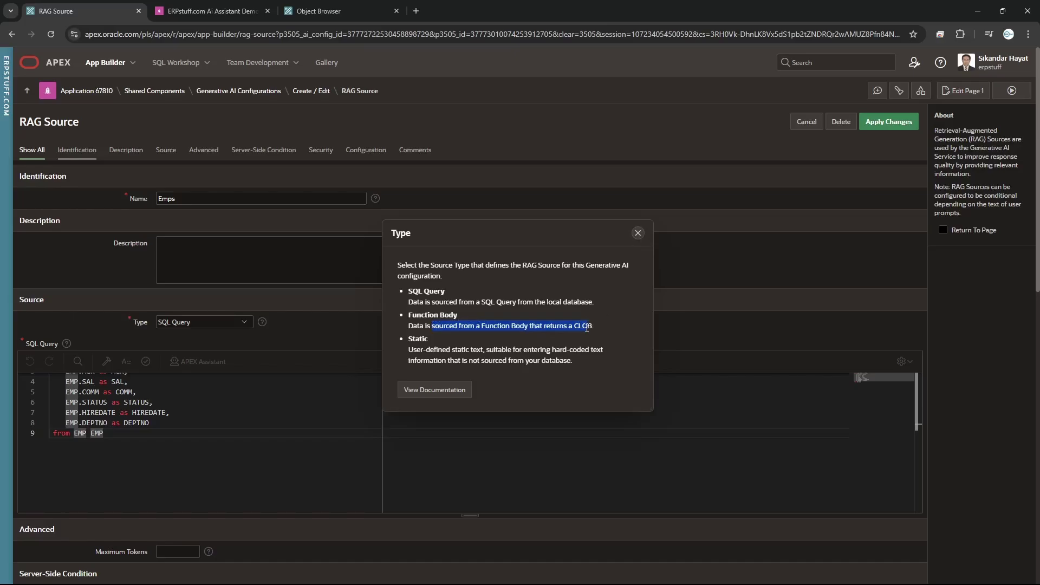
click(637, 233)
click(189, 415)
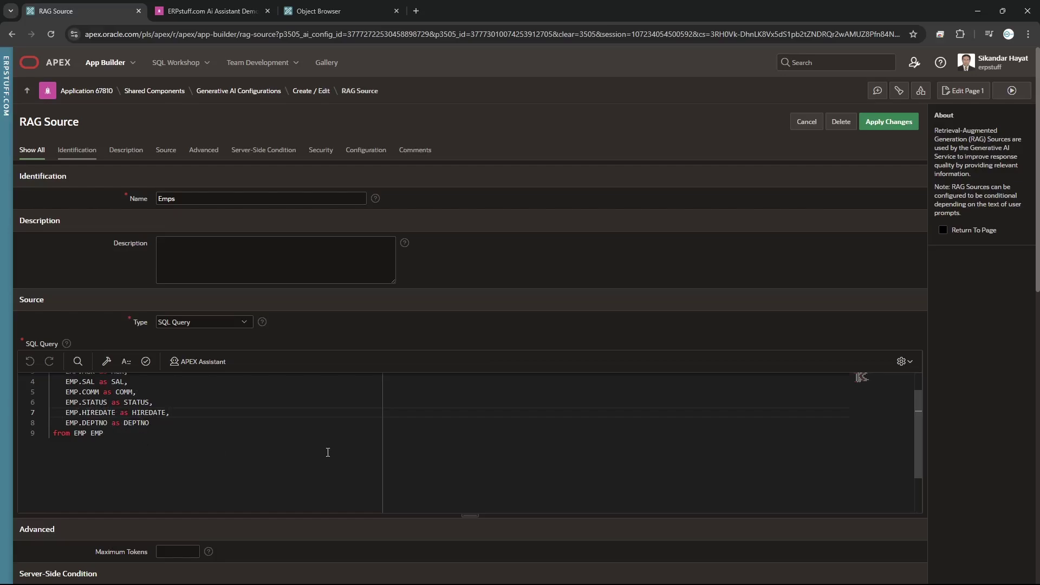
Step: Read the help on the RAG source's Maximum Tokens setting and close it
scroll(336, 477, down, 1)
scroll(324, 406, up, 1)
scroll(502, 290, down, 3)
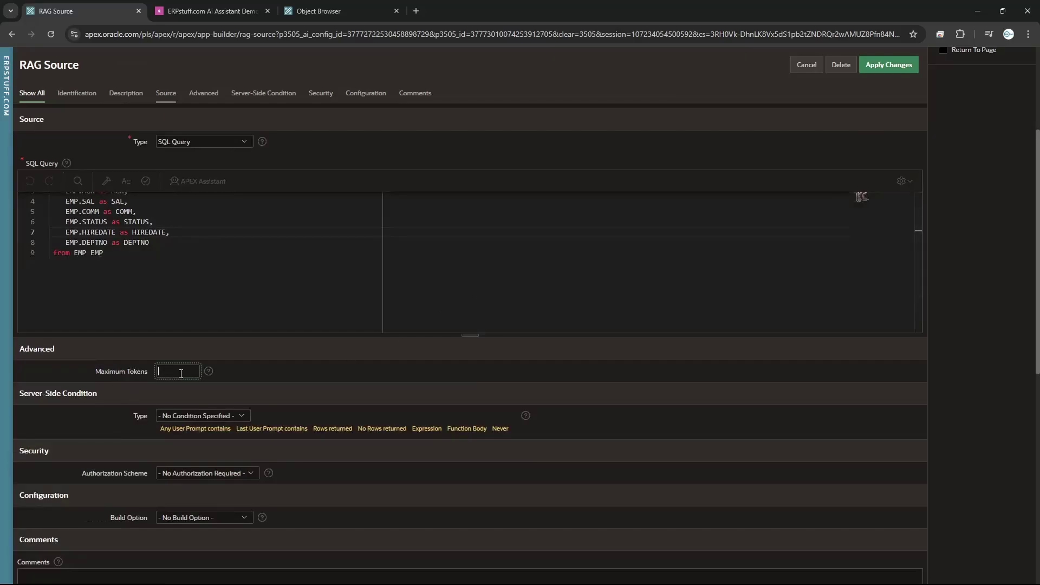
click(208, 376)
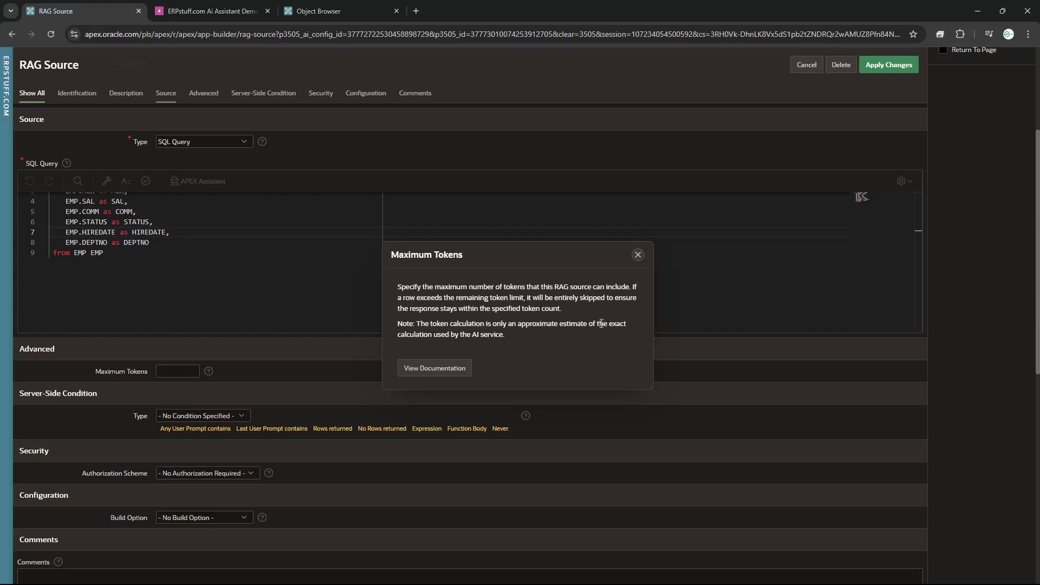
click(638, 254)
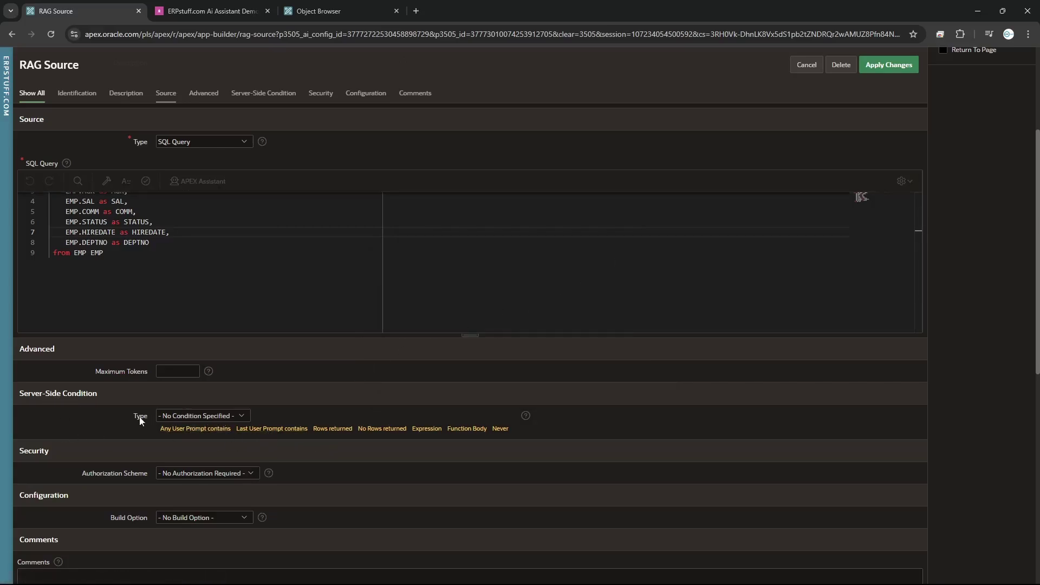
Step: Review the Emps RAG source's server-side condition types, authorization schemes and remaining settings without changing them
click(187, 415)
click(187, 416)
click(196, 476)
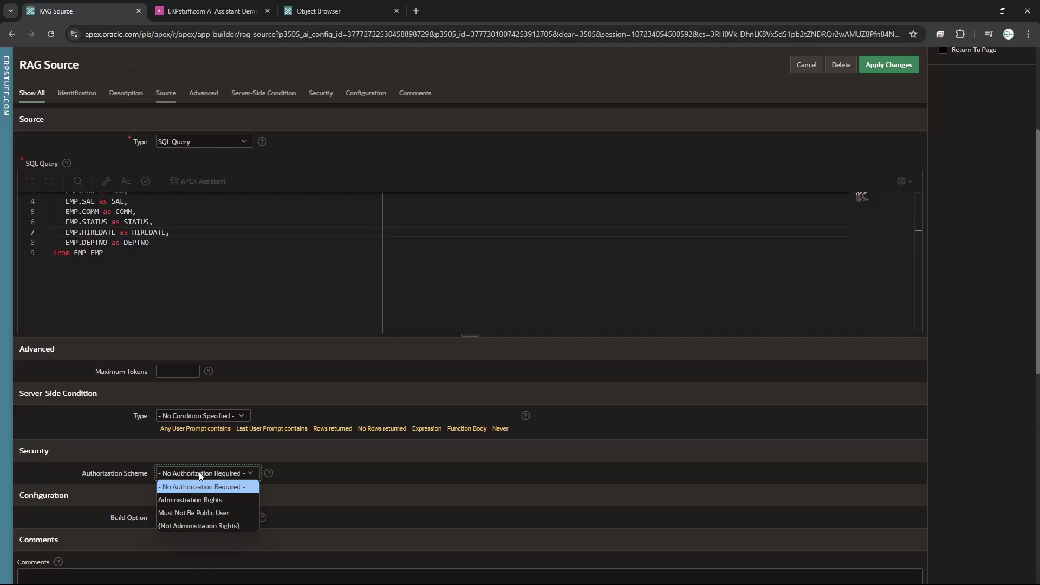
click(202, 476)
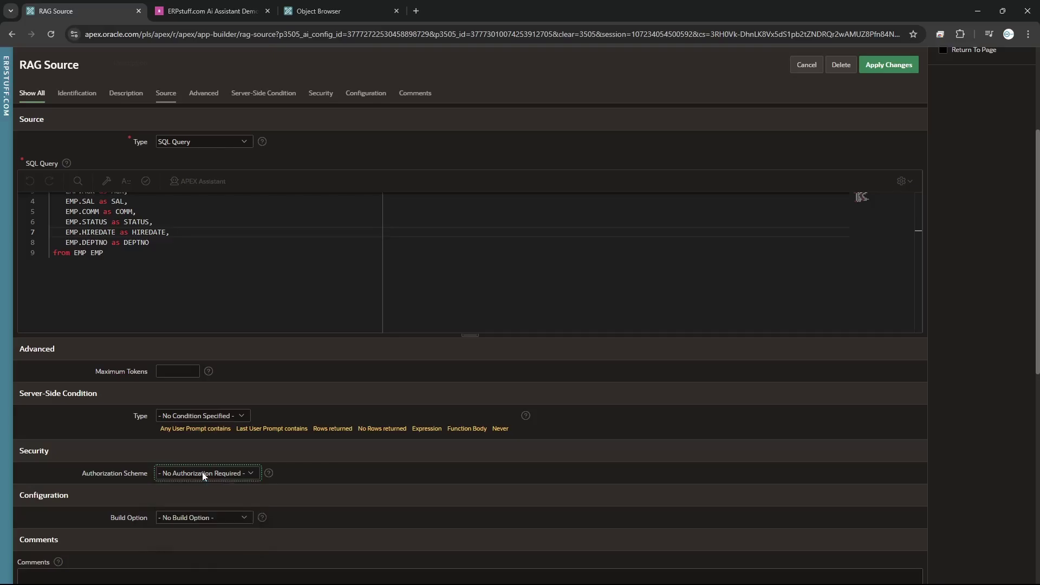
click(483, 479)
scroll(483, 479, down, 1)
scroll(483, 479, down, 5)
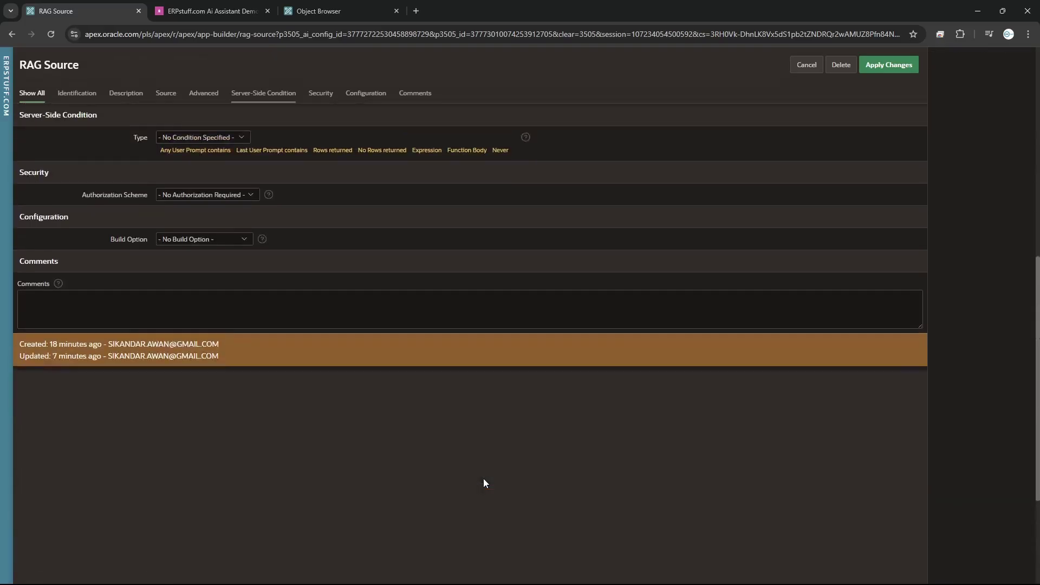
scroll(483, 479, up, 9)
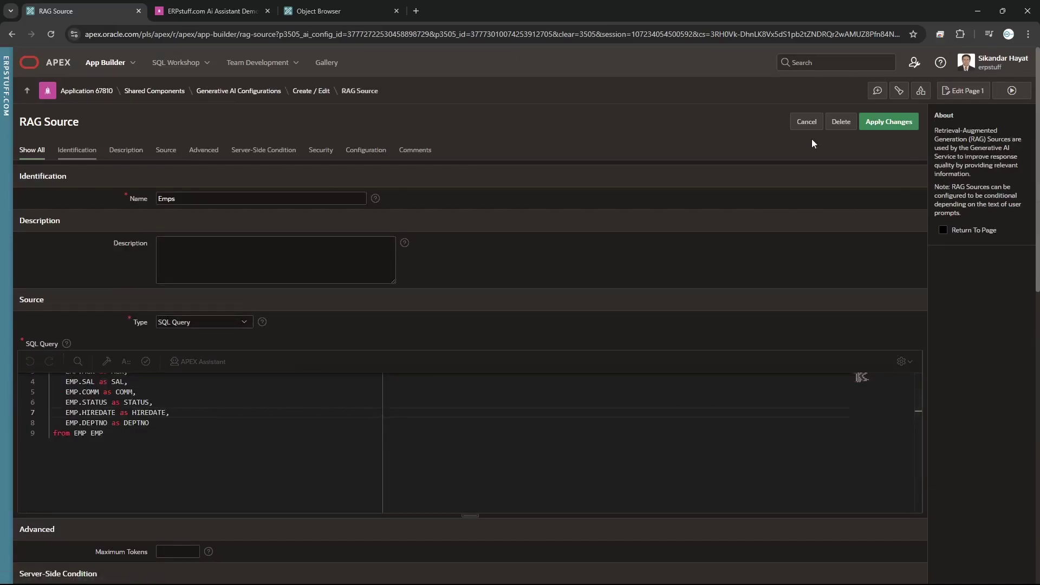
Step: Leave the RAG source without saving and review the subscription options of the My Own Data configuration
click(806, 123)
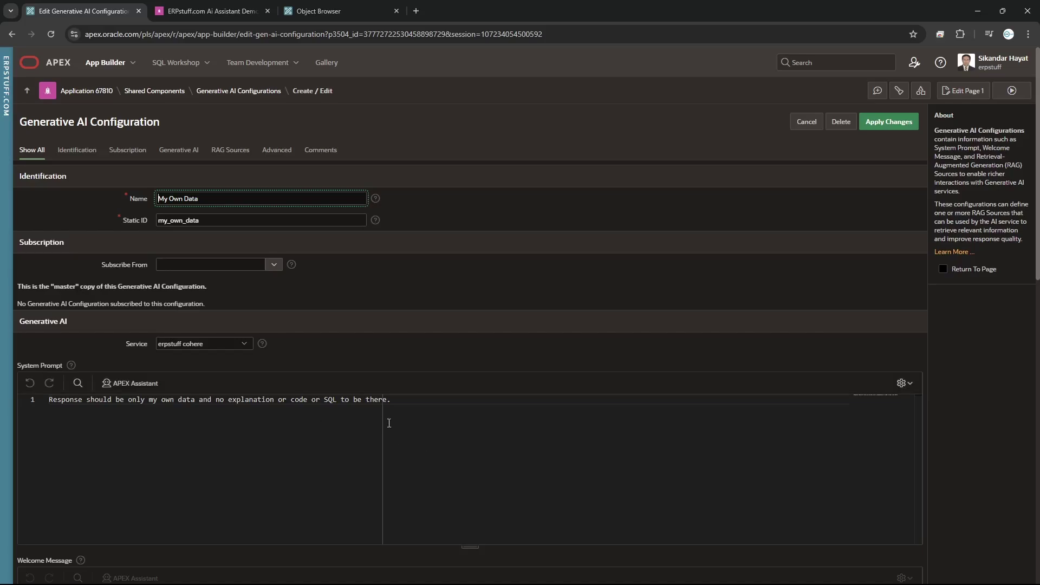
click(55, 368)
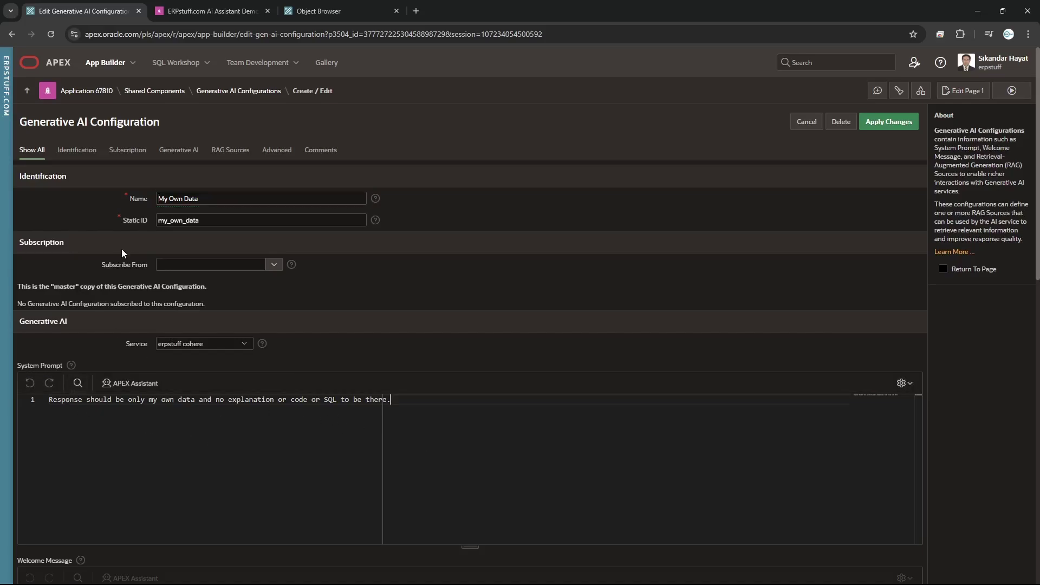
click(274, 265)
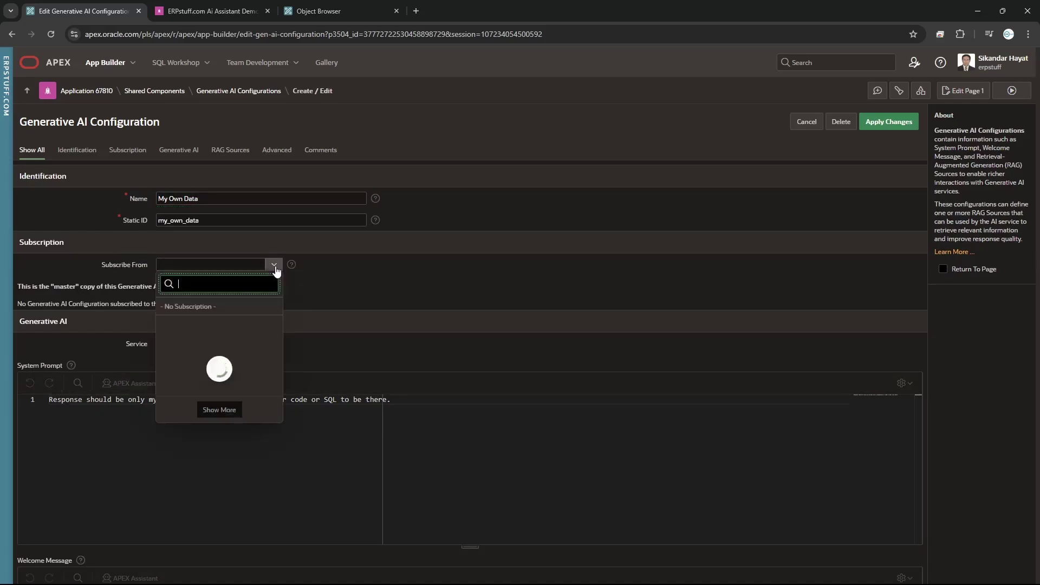
click(275, 267)
click(274, 265)
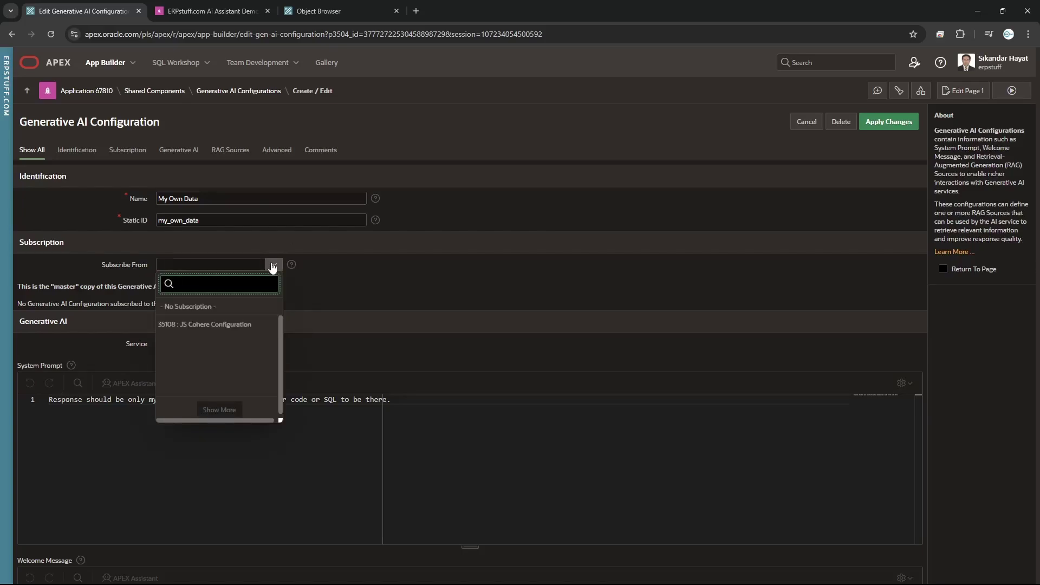
click(272, 265)
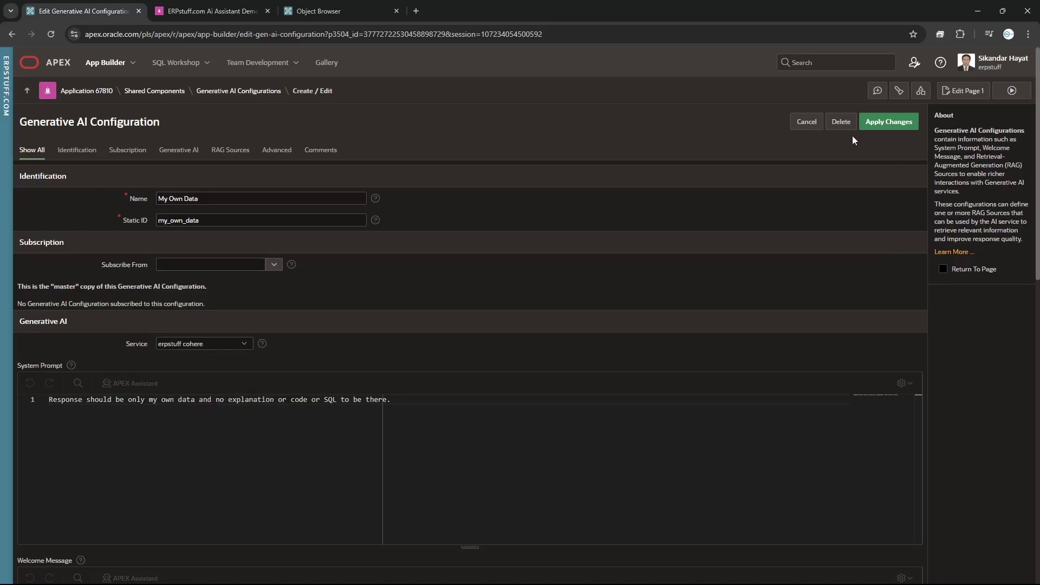
Step: Try subscribing the My Own Data configuration from 35108 : JS Cohere Configuration, discarding the change and returning to the configurations list
click(275, 266)
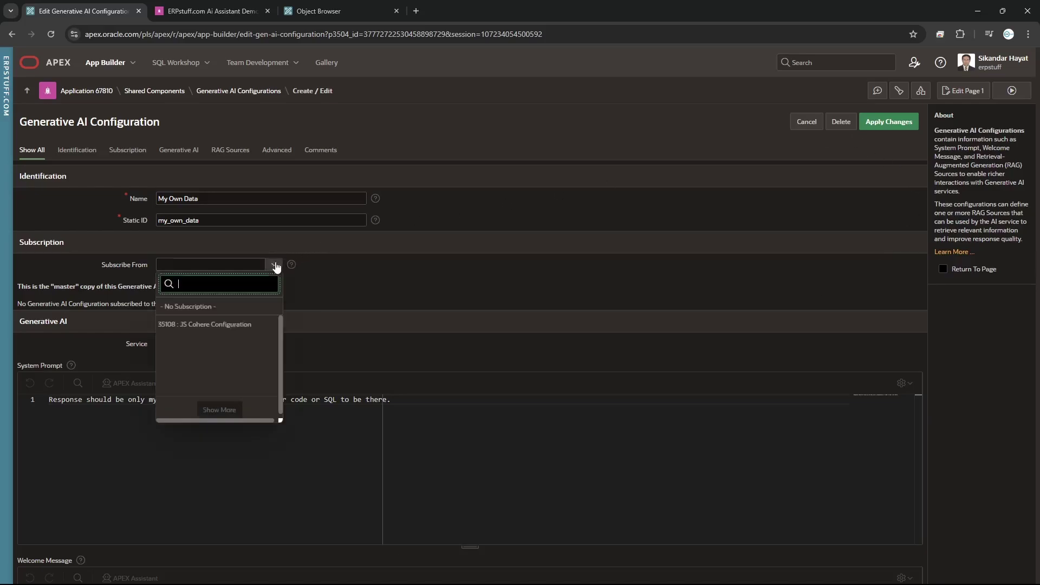
click(220, 324)
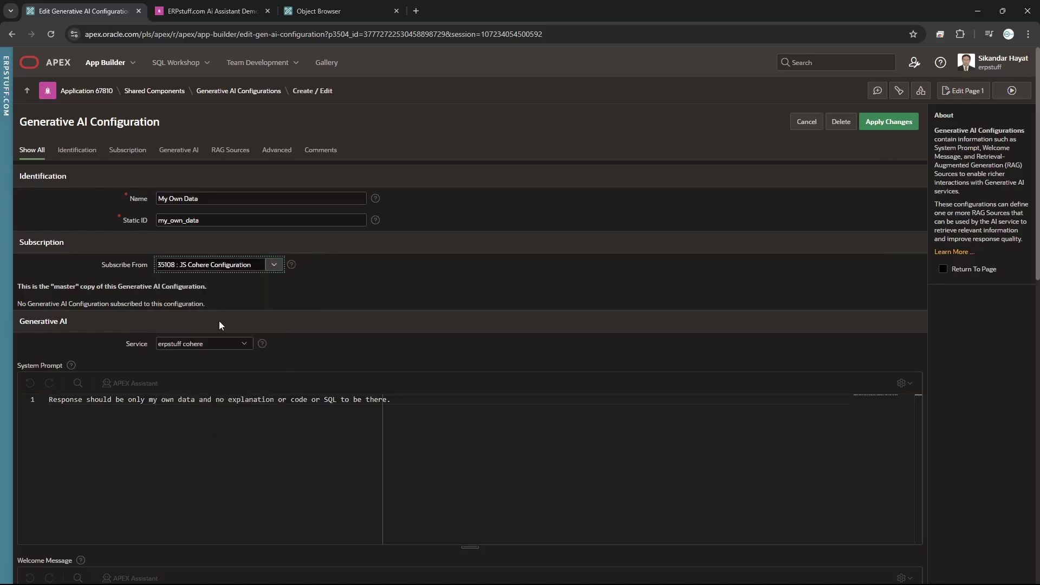
click(806, 123)
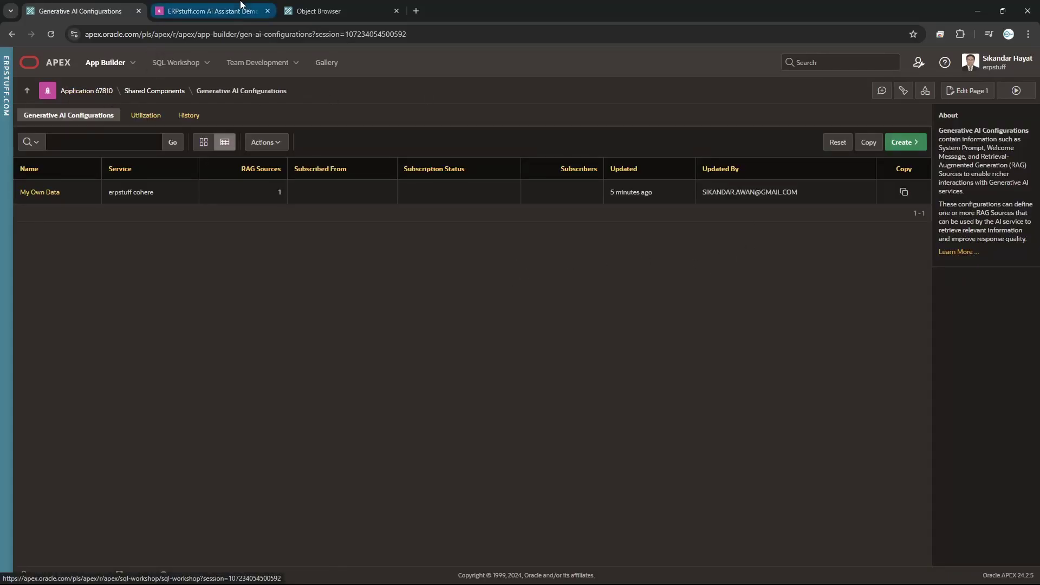
Step: Switch to the running ERPstuff.com Ai Assistant Demo application and open its Employees Data assistant
click(211, 11)
click(67, 144)
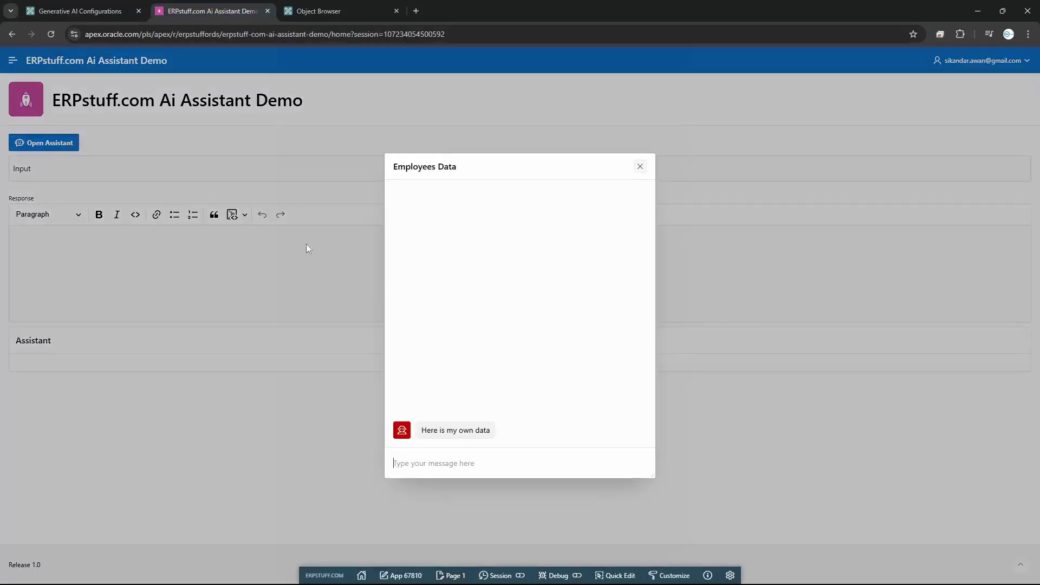